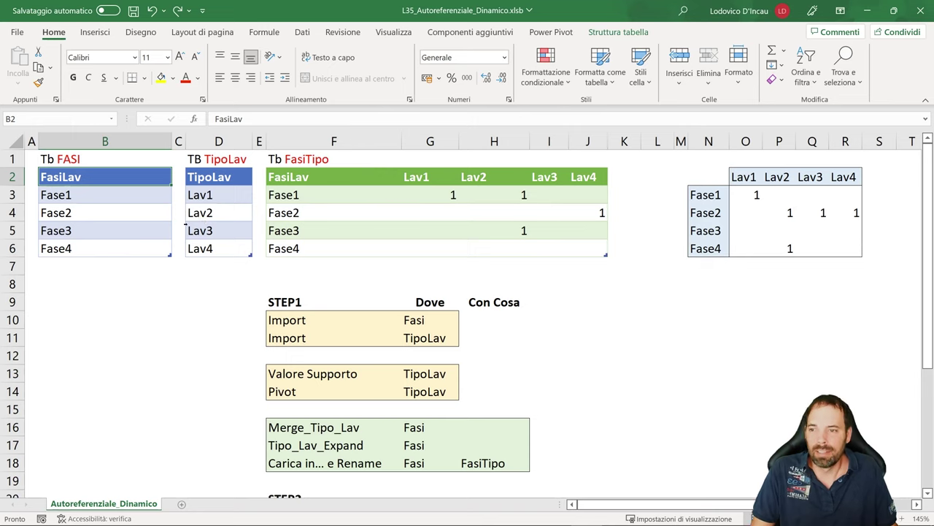
Review the FasiLav, TipoLav and FasiTipo tables and the Lav1–Lav4 header row.
left_click_drag(109, 179, 106, 243)
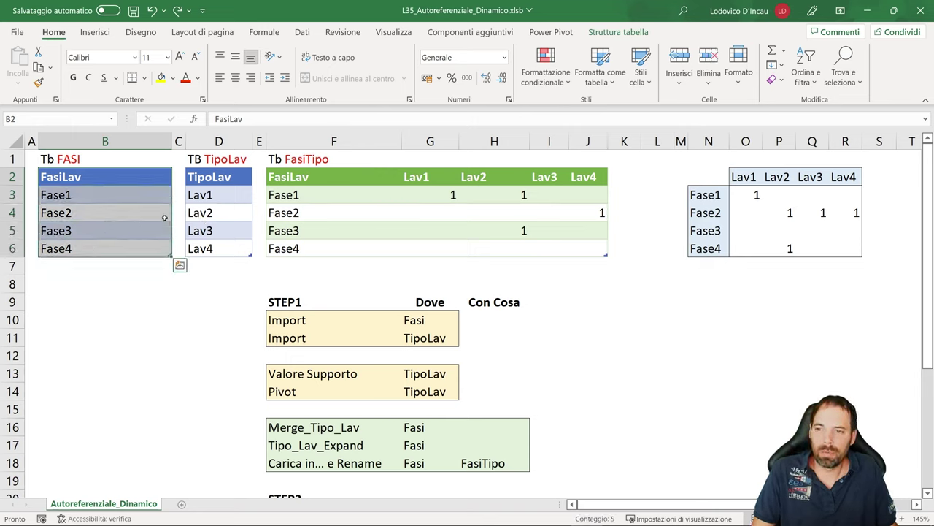
left_click_drag(217, 179, 217, 250)
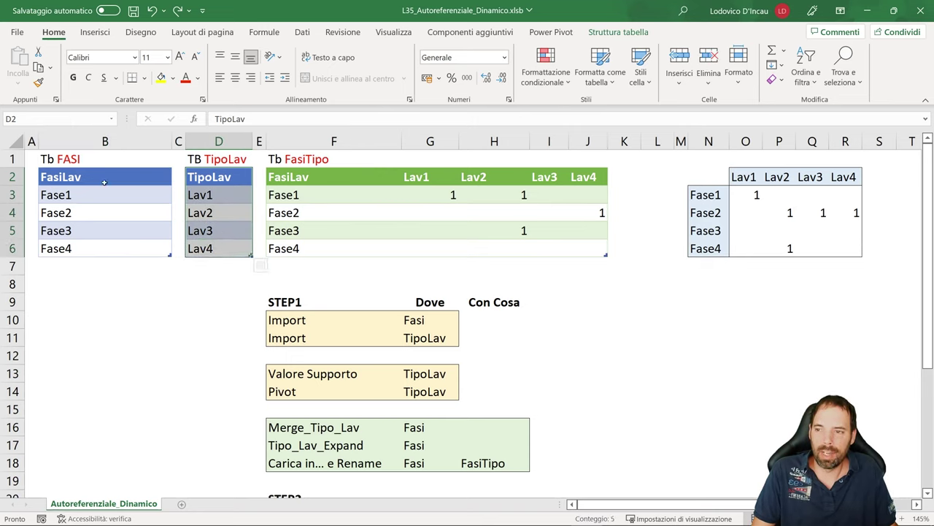
left_click_drag(80, 195, 79, 250)
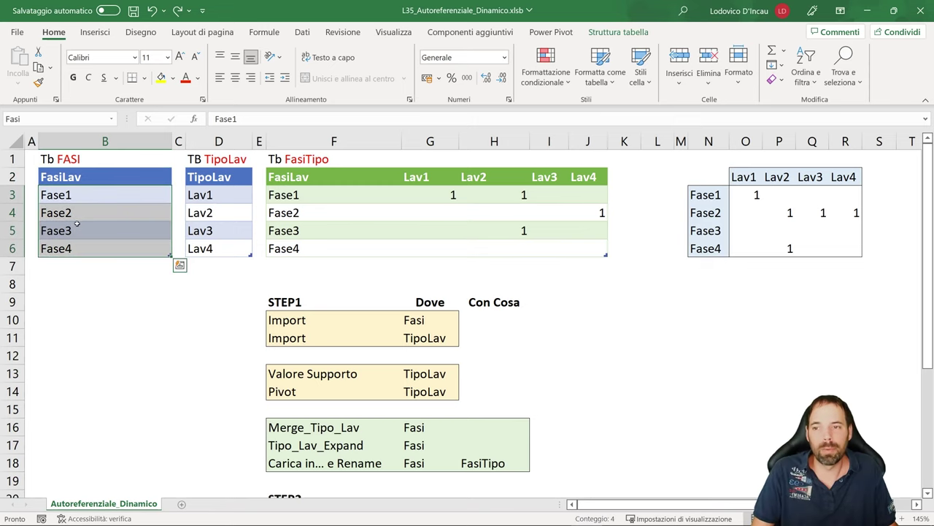
left_click_drag(228, 181, 226, 244)
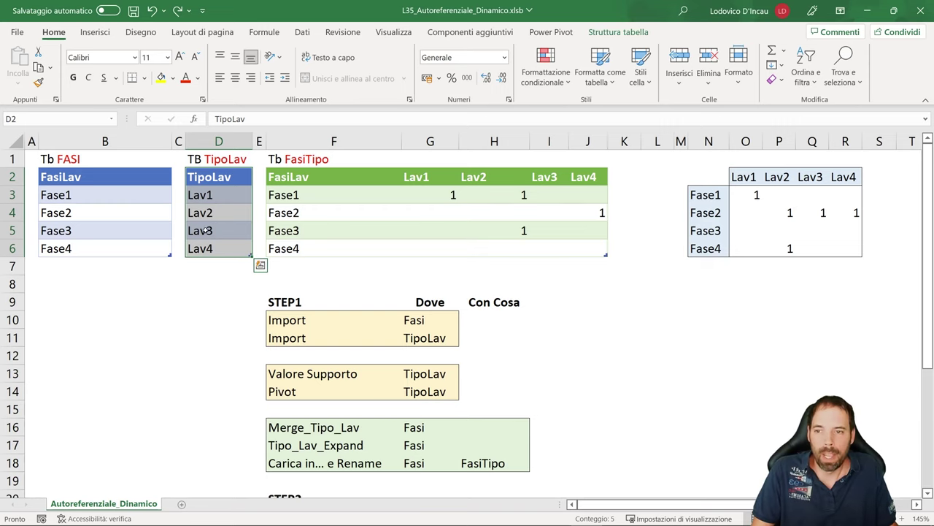
left_click_drag(292, 180, 588, 246)
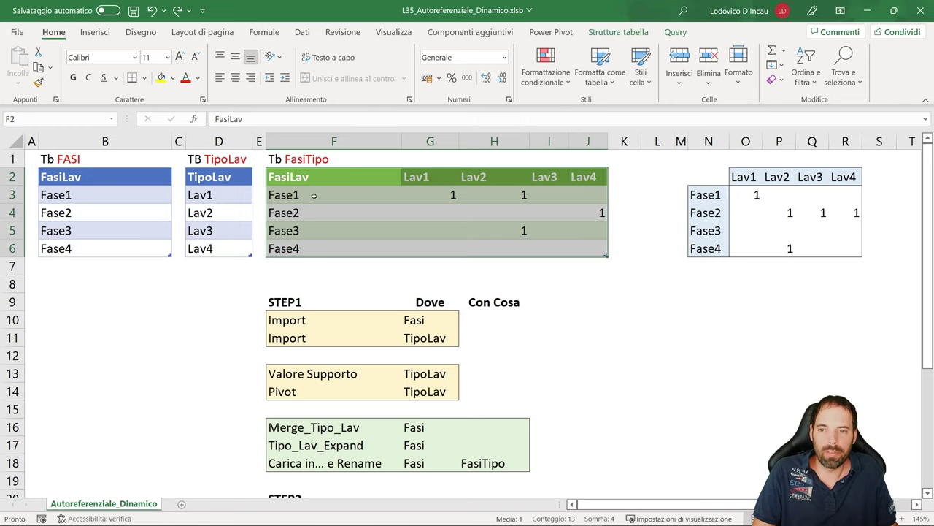
left_click_drag(313, 195, 304, 243)
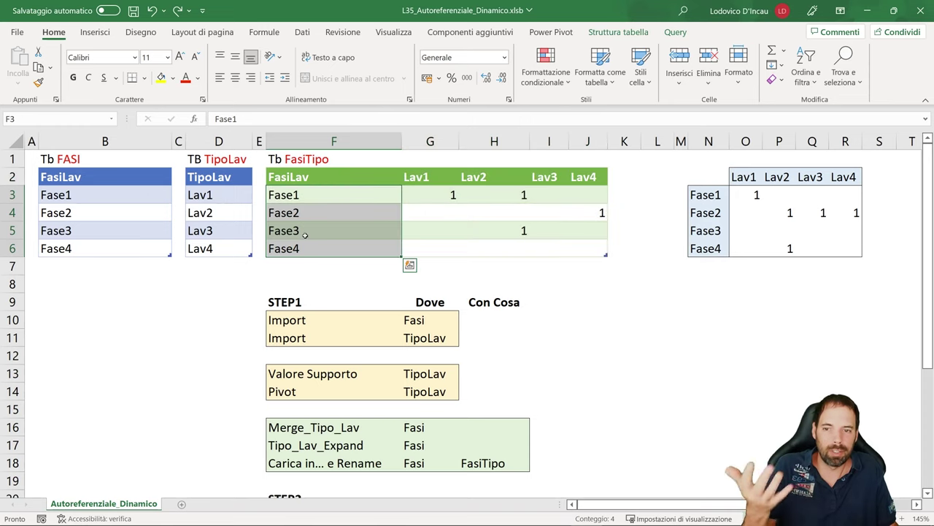
left_click_drag(430, 176, 588, 176)
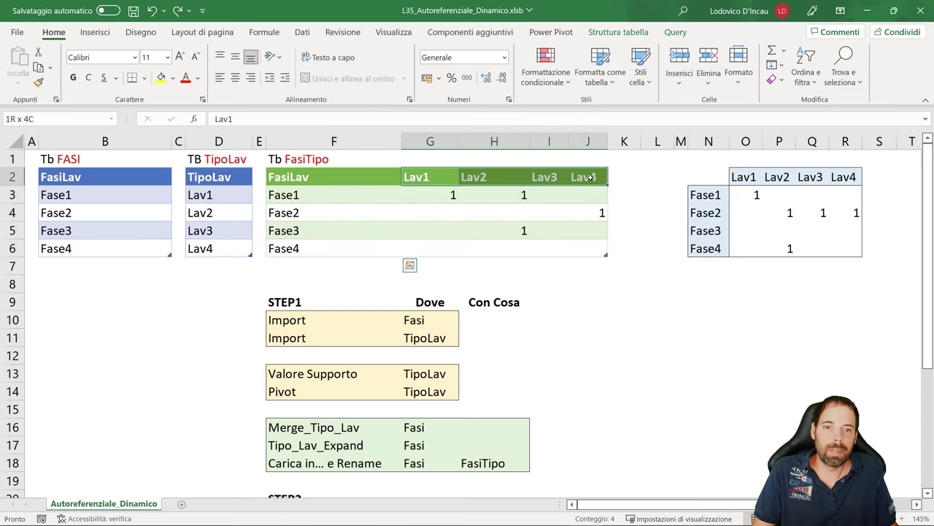
Enter 1 in G4 and H4 to mark Fase2 under Lav1 and Lav2.
left_click(436, 215)
type("1")
left_click(506, 211)
type("1")
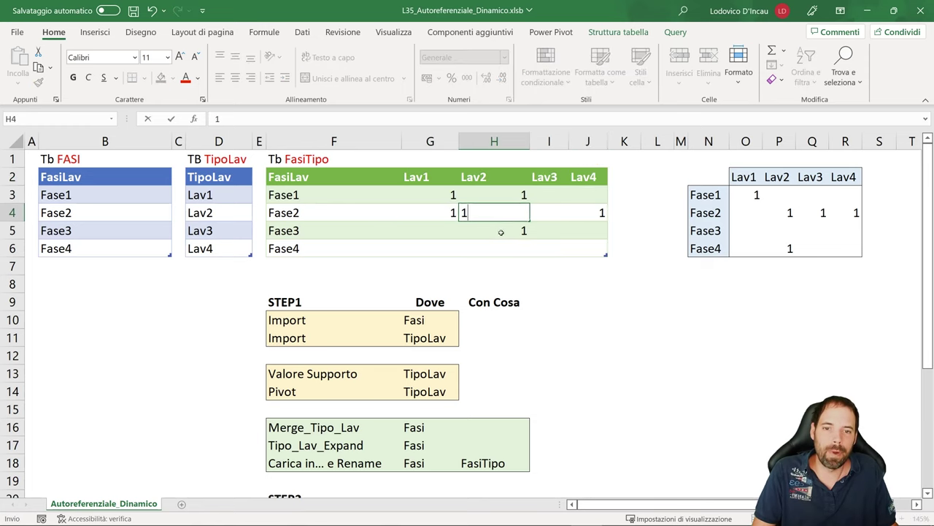
key("Return")
Check the Fase2 row G4:J4, now holding 1s under Lav1, Lav2 and Lav4.
left_click(433, 231)
left_click(498, 213)
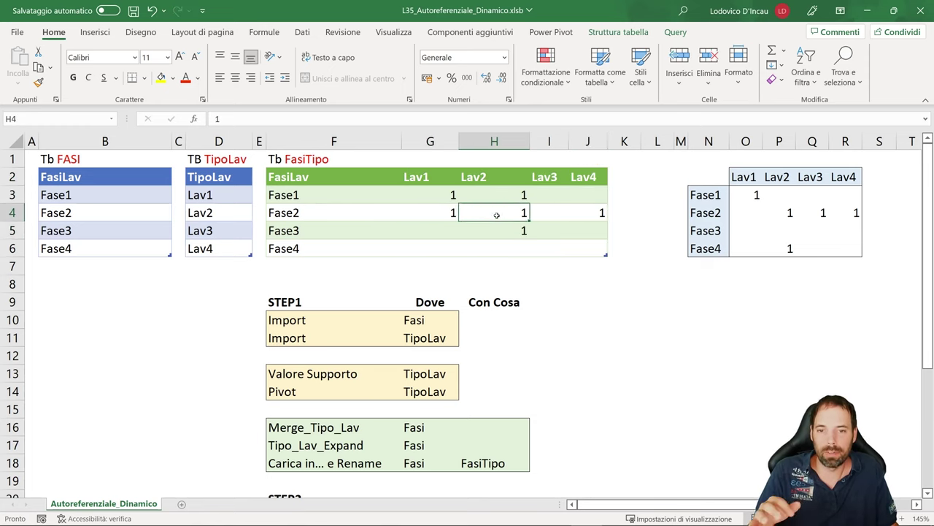
left_click(426, 215)
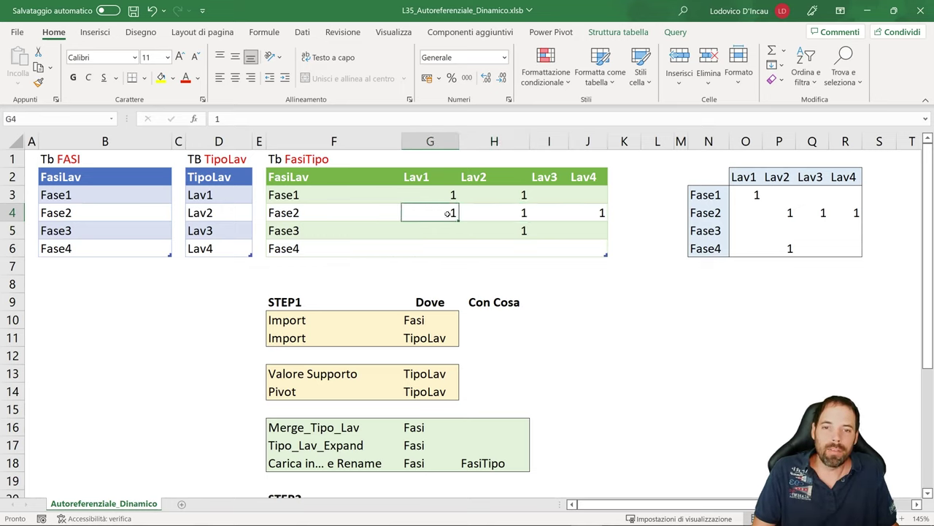
left_click_drag(428, 213, 601, 214)
left_click(318, 216)
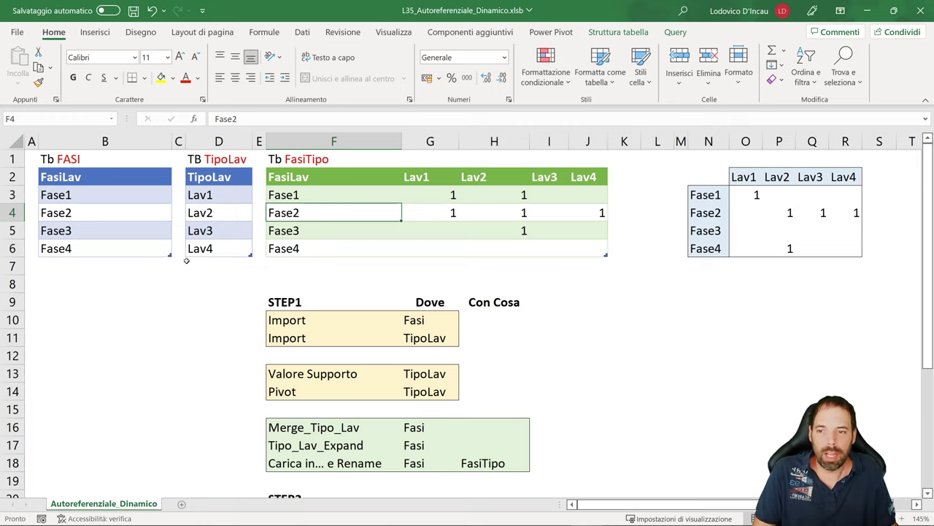
Add Lav5 below Lav4 in TipoLav and Fase5 below Fase4 in FASI.
left_click(212, 263)
type("Lav5")
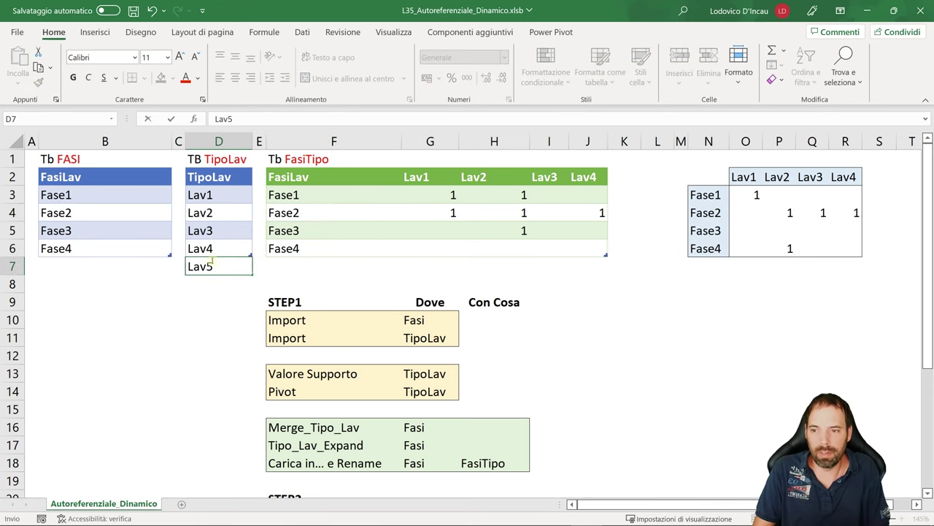
key("Return")
left_click(126, 267)
type("Fa")
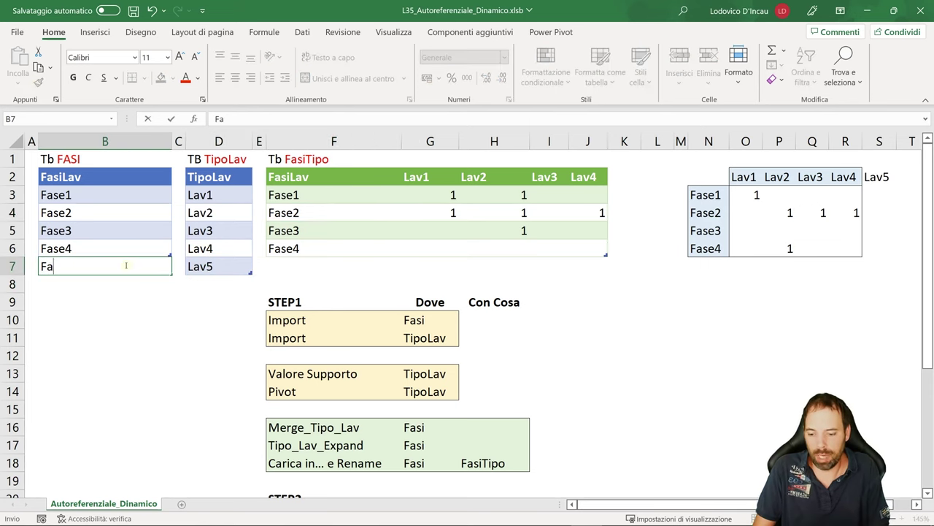
type("se5")
key("Return")
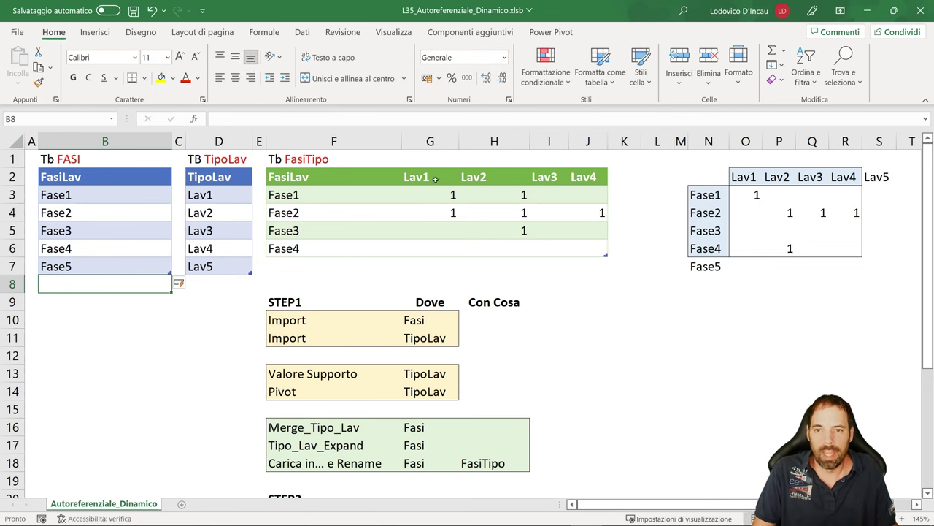
Refresh FasiTipo with Aggiorna and inspect the new Lav5 column and Fase5 row.
right_click(432, 197)
left_click(467, 236)
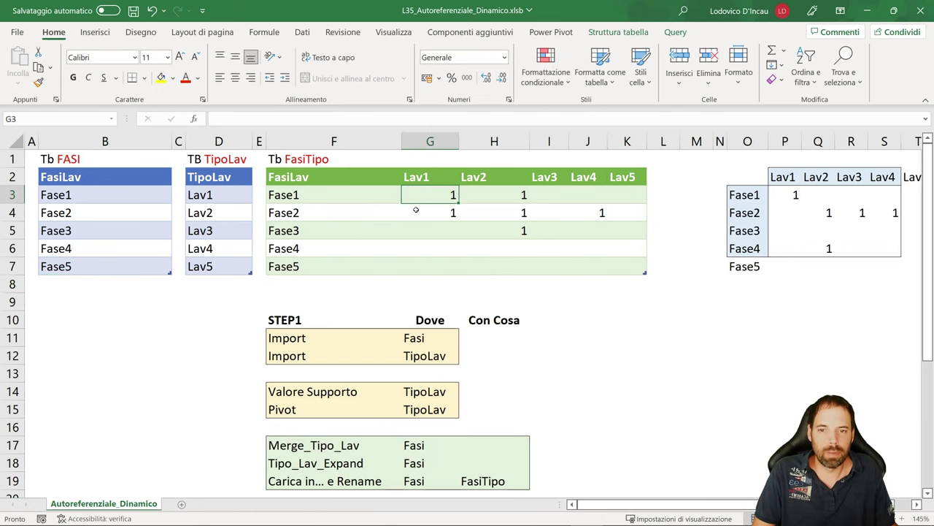
left_click_drag(625, 177, 624, 265)
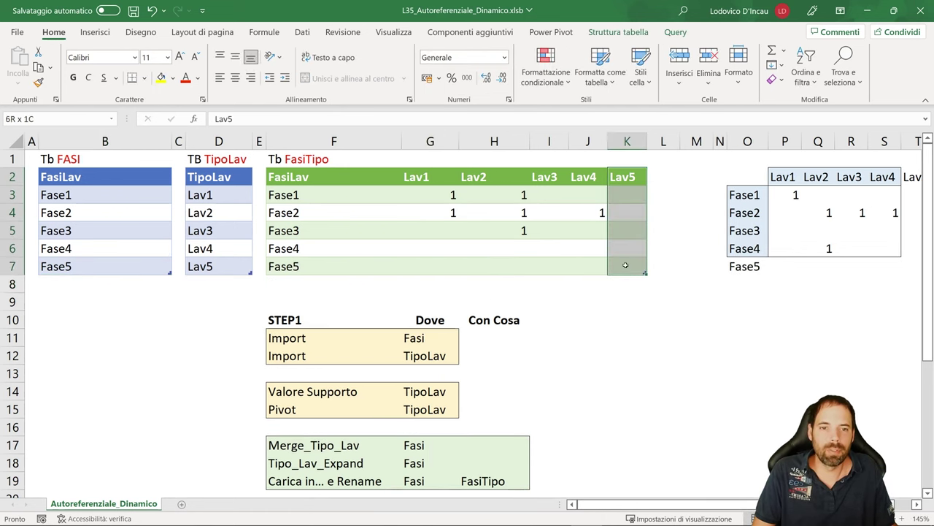
left_click(317, 265)
left_click_drag(408, 265, 632, 266)
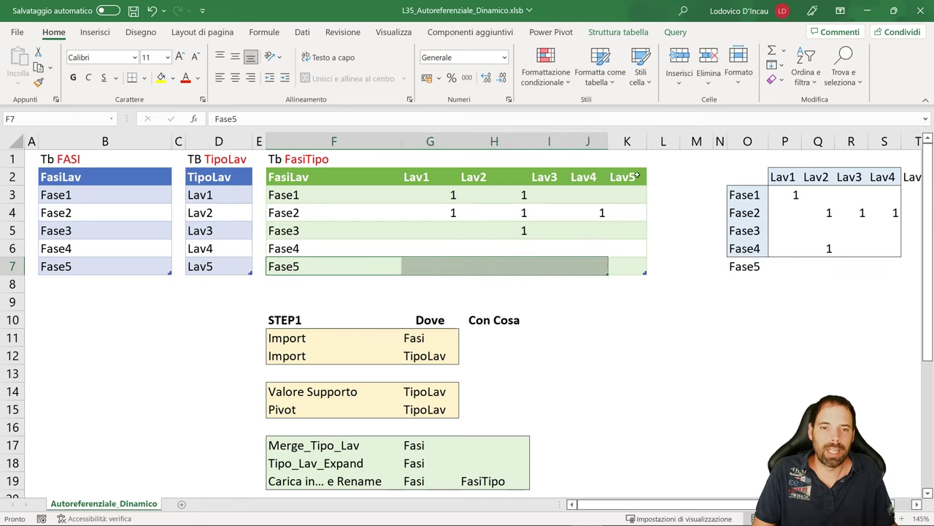
left_click_drag(626, 177, 625, 248)
left_click(495, 196)
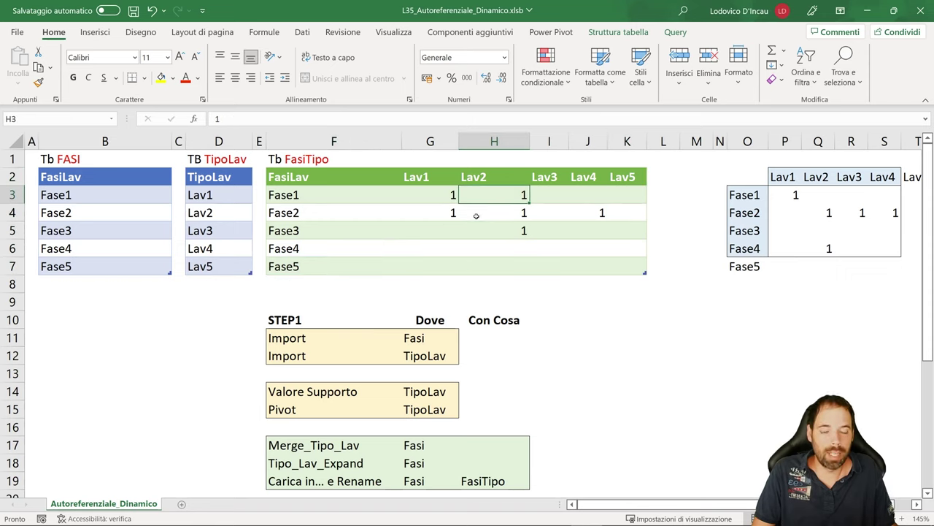
left_click(453, 230)
Enter 1 in G7 for Fase5 under Lav1 and refresh FasiTipo again.
left_click(433, 269)
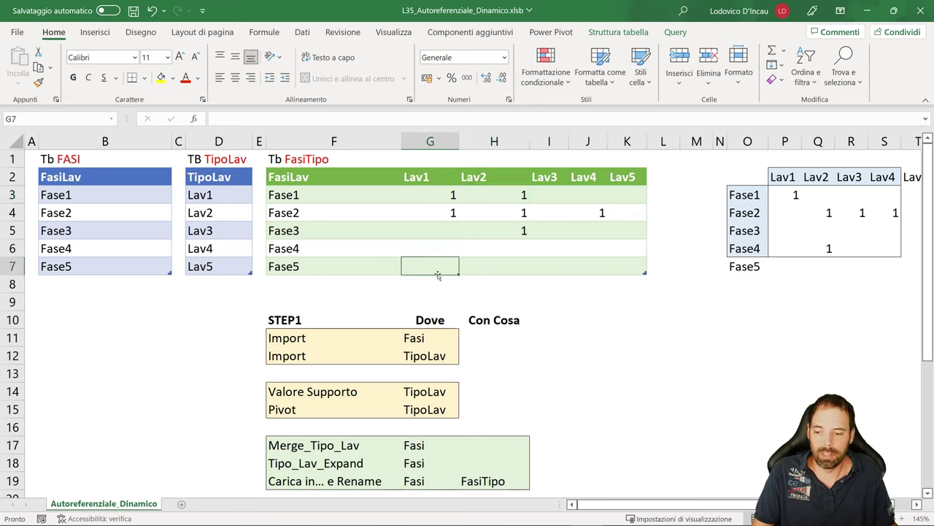
type("1")
left_click(462, 211)
right_click(446, 195)
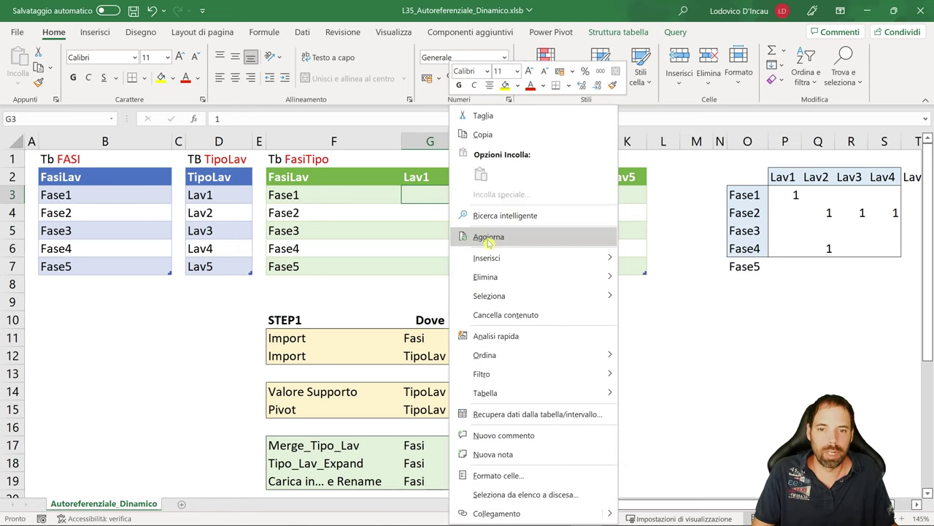
left_click(483, 237)
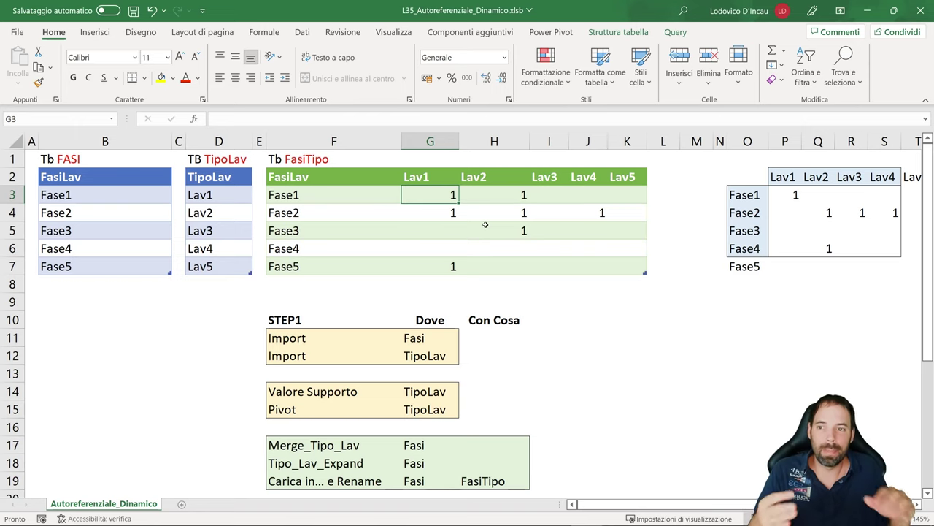
left_click_drag(74, 181, 89, 263)
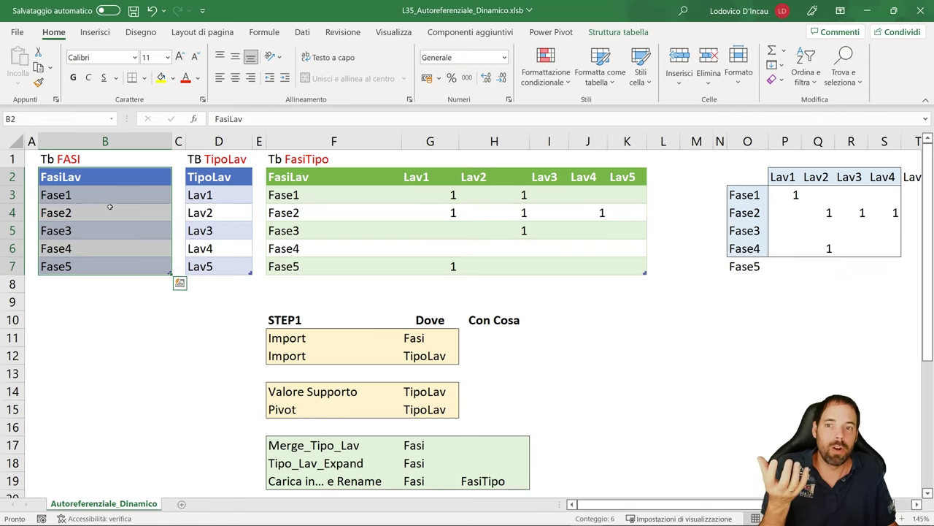
left_click(456, 212)
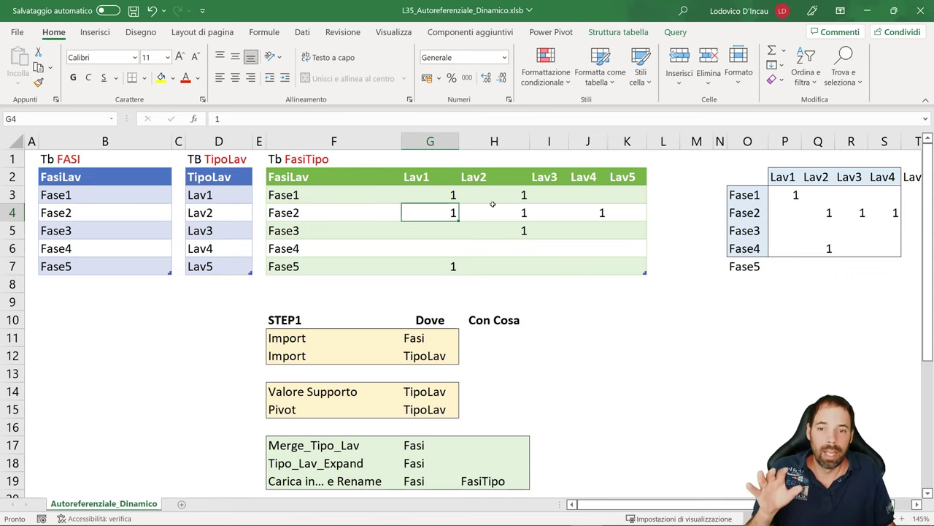
left_click(493, 206)
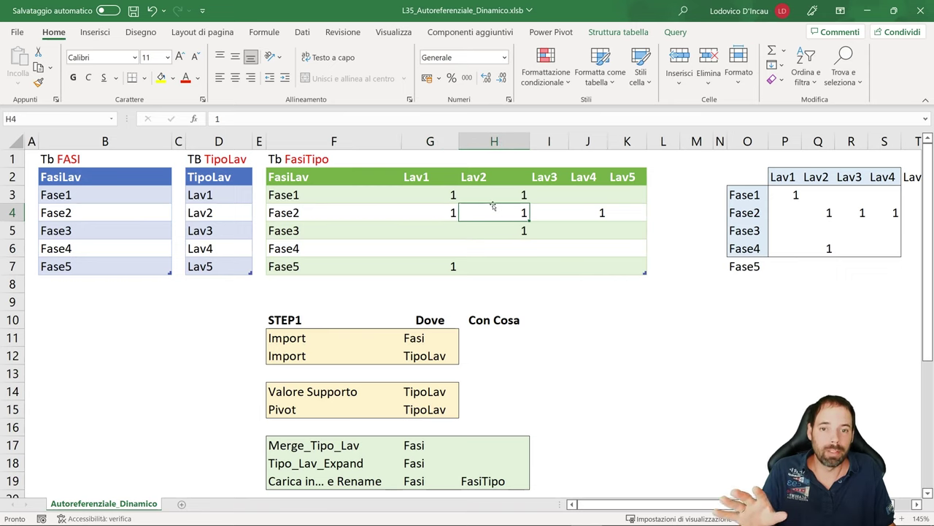
left_click(413, 211)
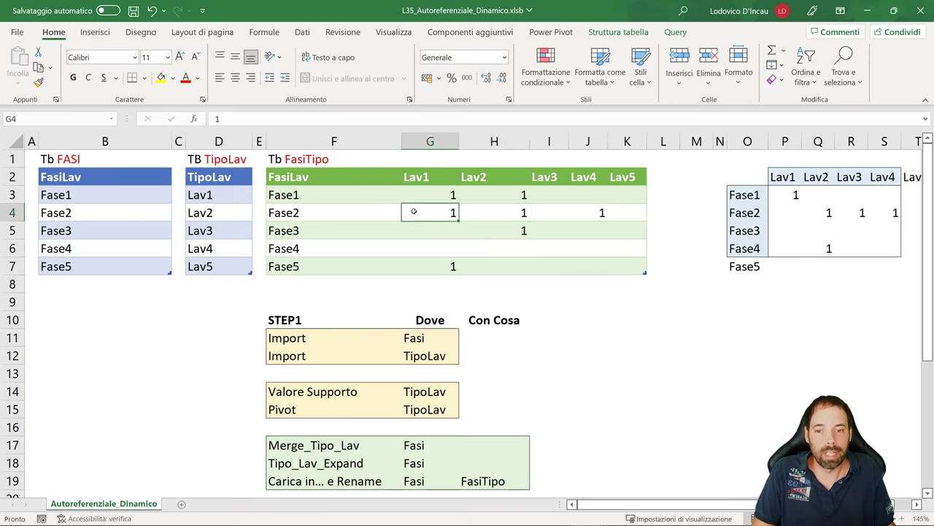
left_click(350, 214)
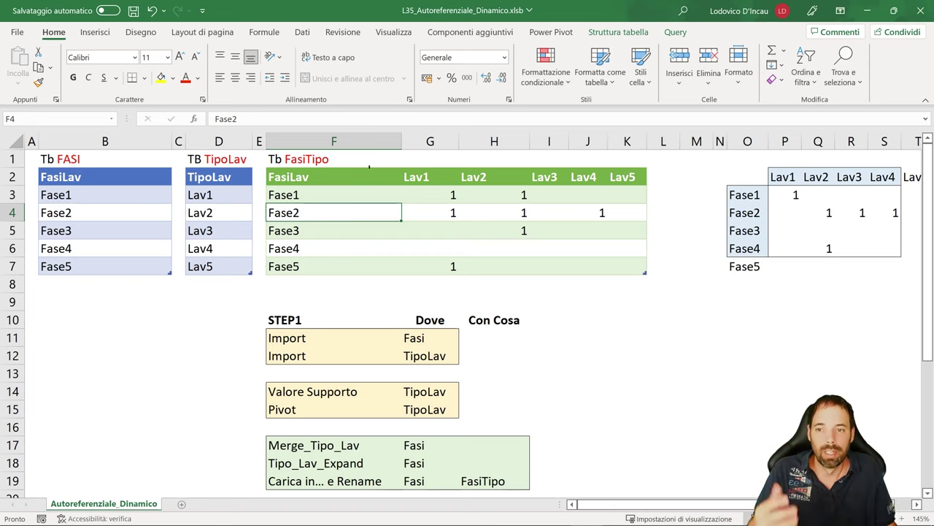
key("Down")
key("Down")
key("Up")
key("Up")
key("Up")
key("Right")
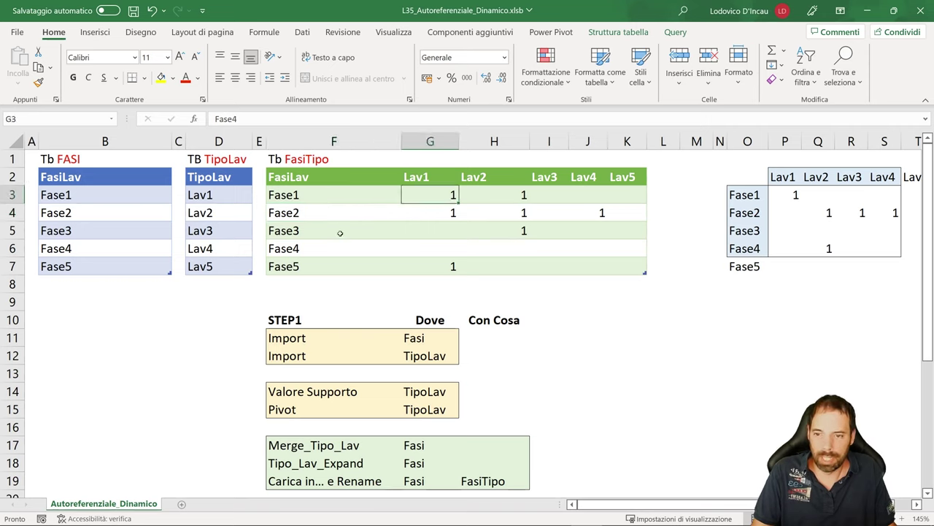
key("ctrl+alt+F5")
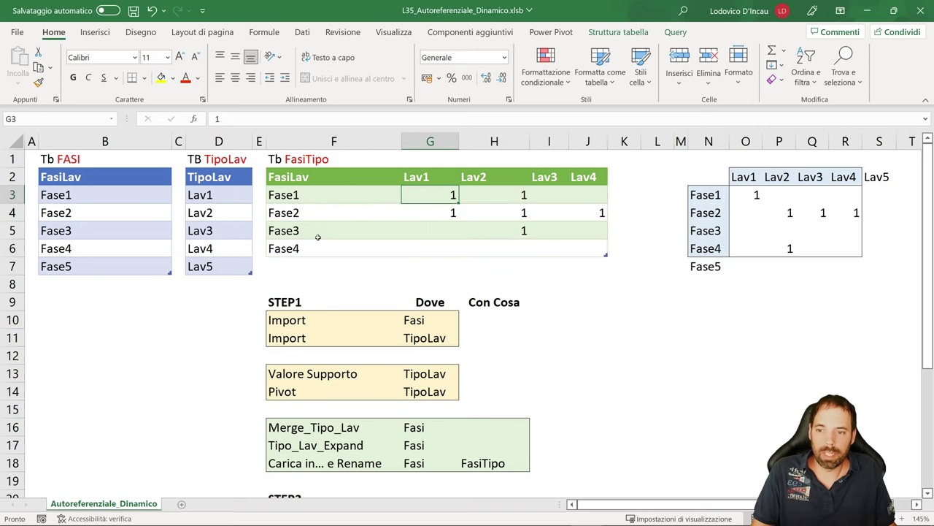
key("ctrl+z")
key("ctrl+z")
key("ctrl+z")
key("ctrl+z")
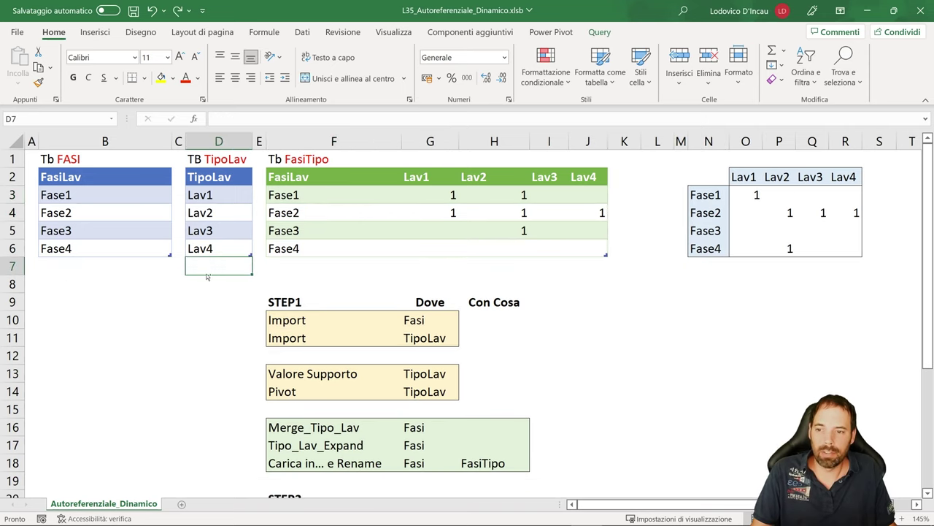
left_click(353, 181)
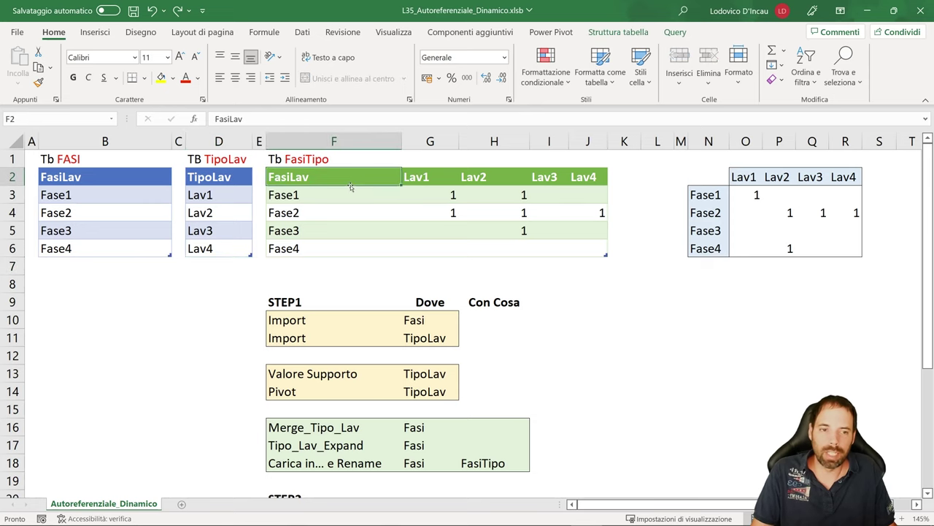
left_click(771, 175)
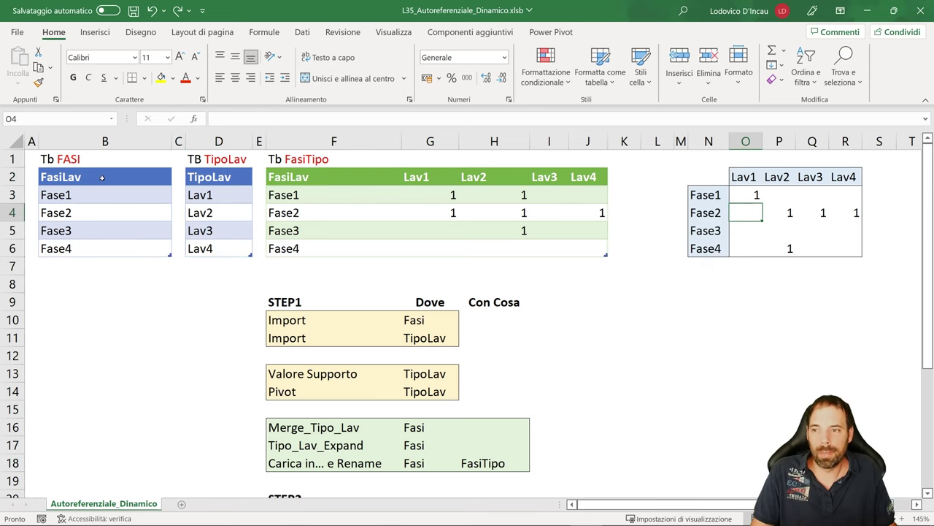
left_click_drag(150, 179, 104, 250)
left_click_drag(223, 179, 228, 247)
left_click(157, 230)
left_click(161, 177)
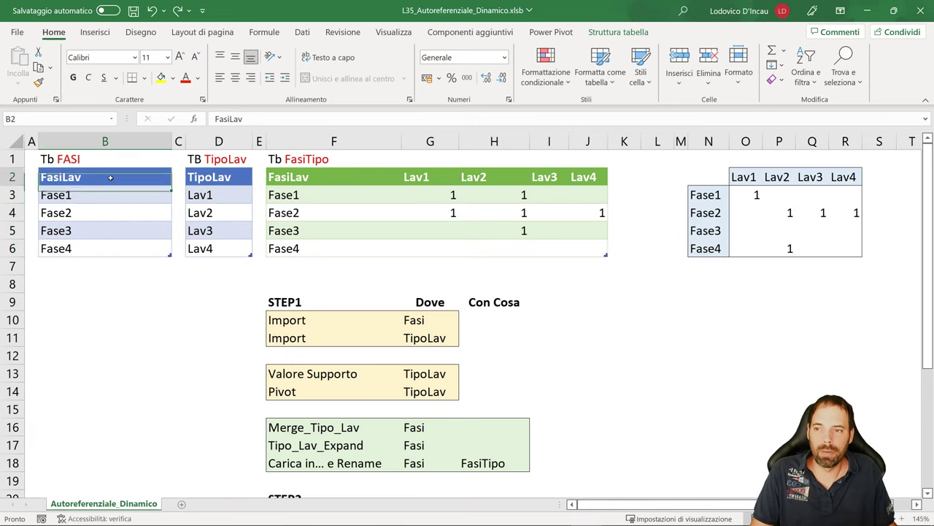
left_click_drag(99, 177, 104, 248)
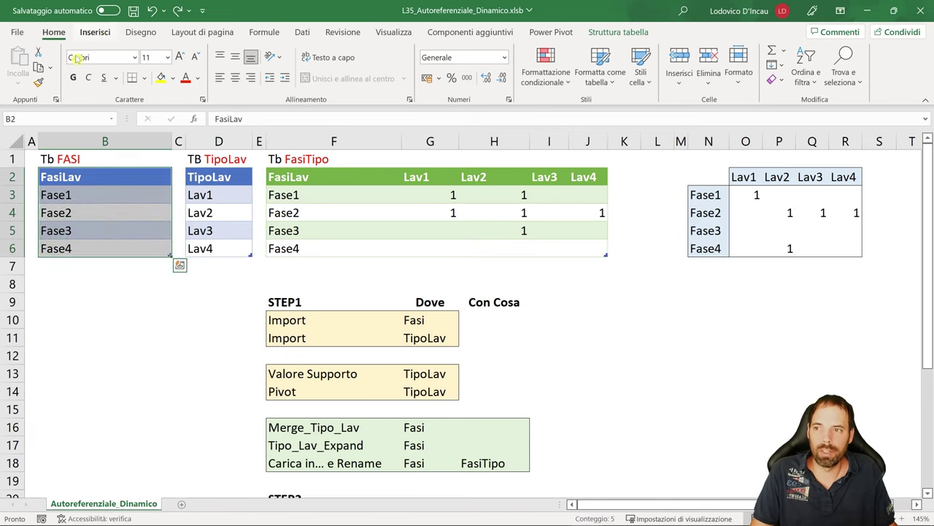
left_click(95, 32)
left_click(130, 212)
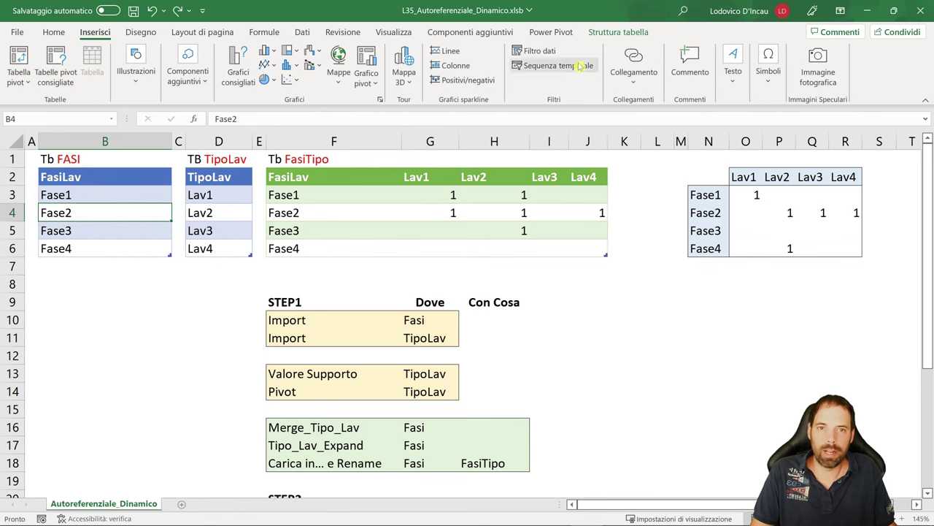
left_click(610, 33)
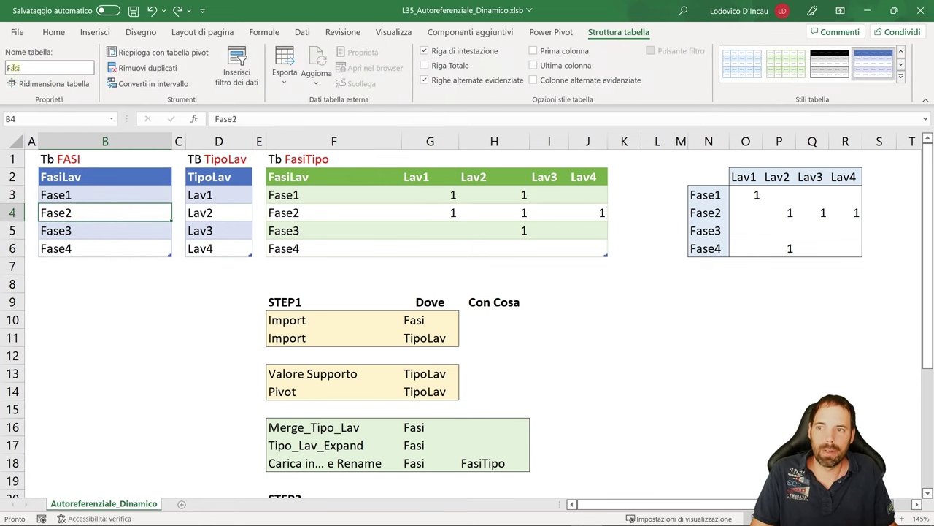
key("Right")
key("Right")
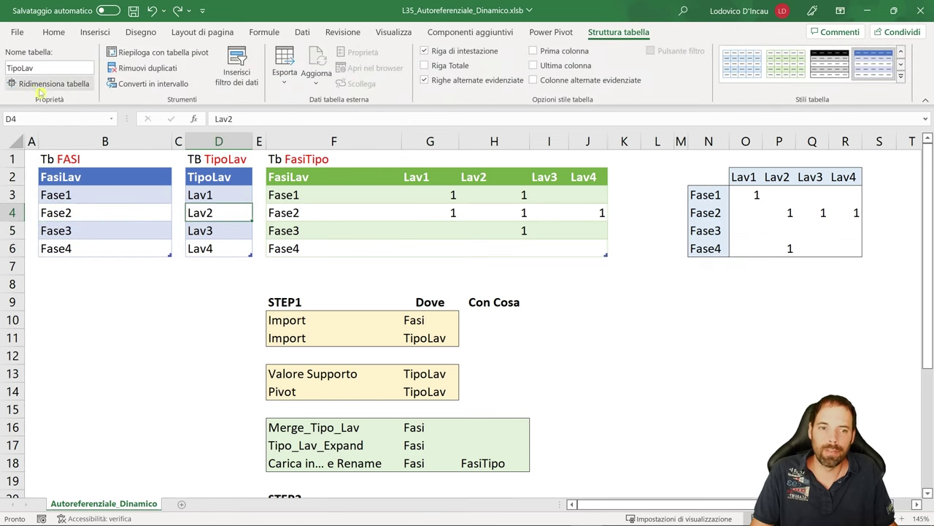
left_click(746, 182)
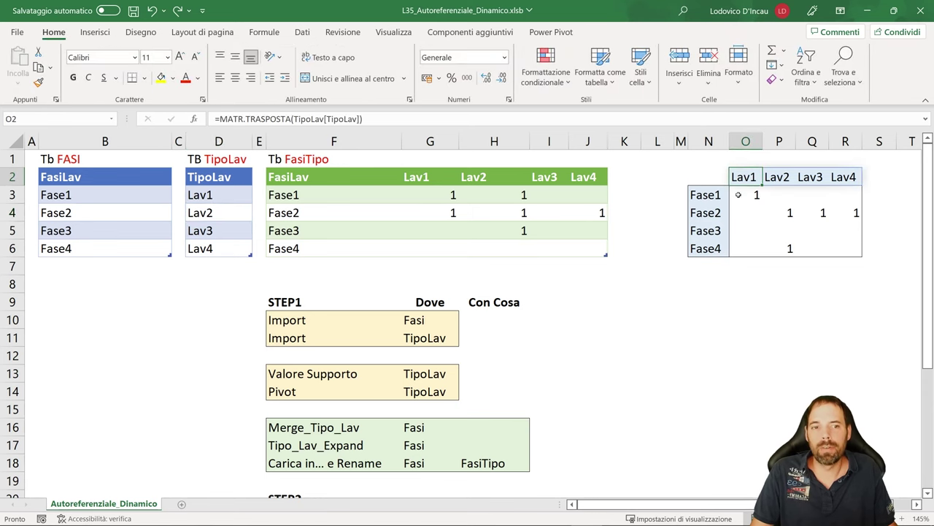
left_click(721, 193)
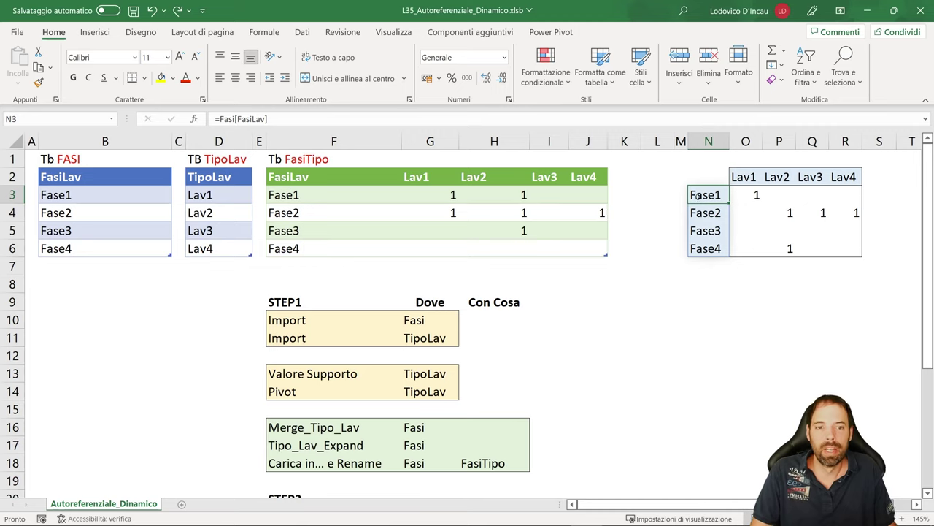
Enter =Fasi[FasiLav] in N8 so the phase list spills down.
left_click(710, 289)
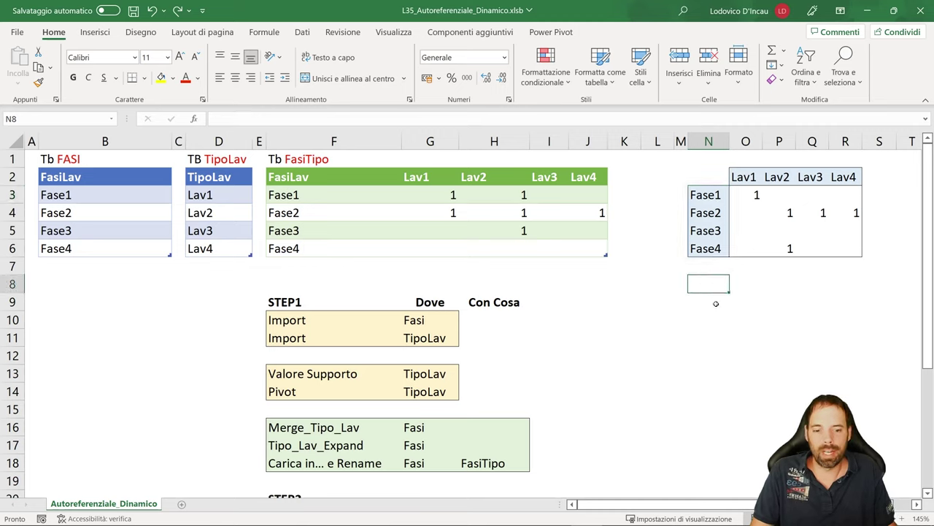
type("=")
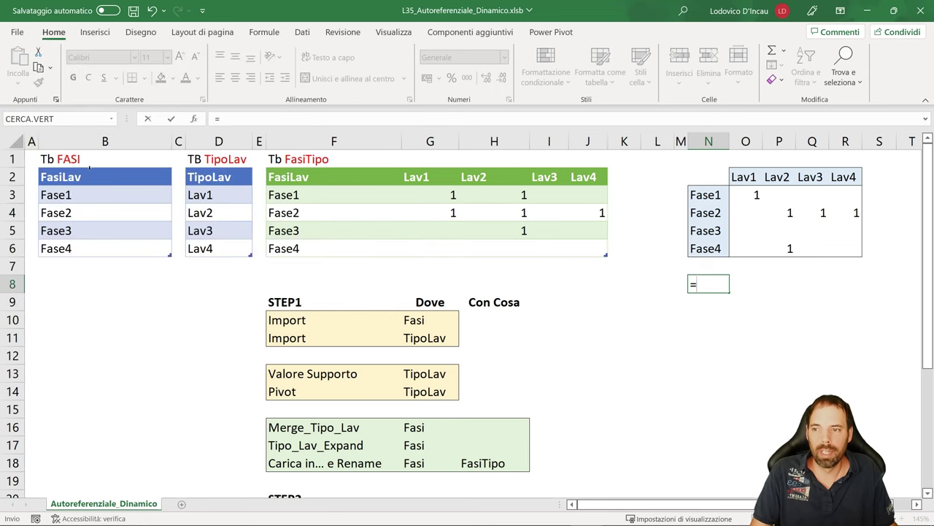
left_click(95, 170)
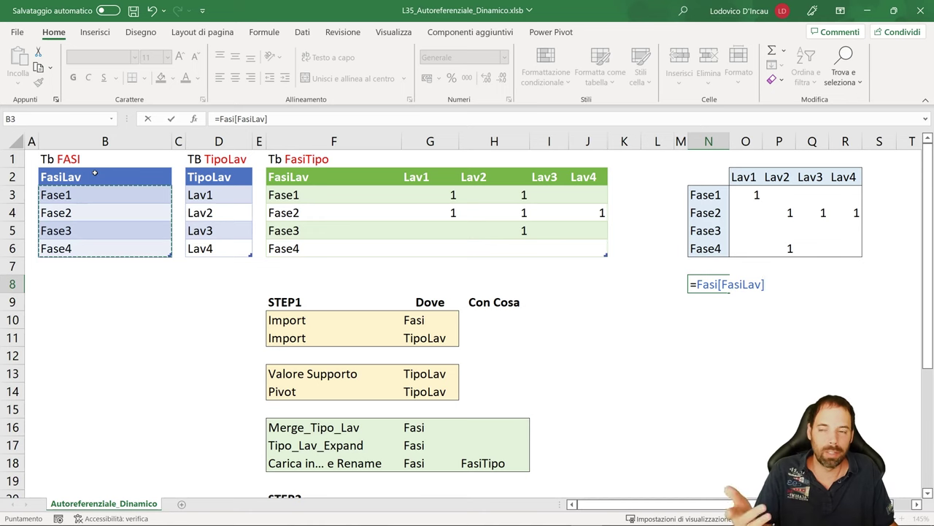
key("Return")
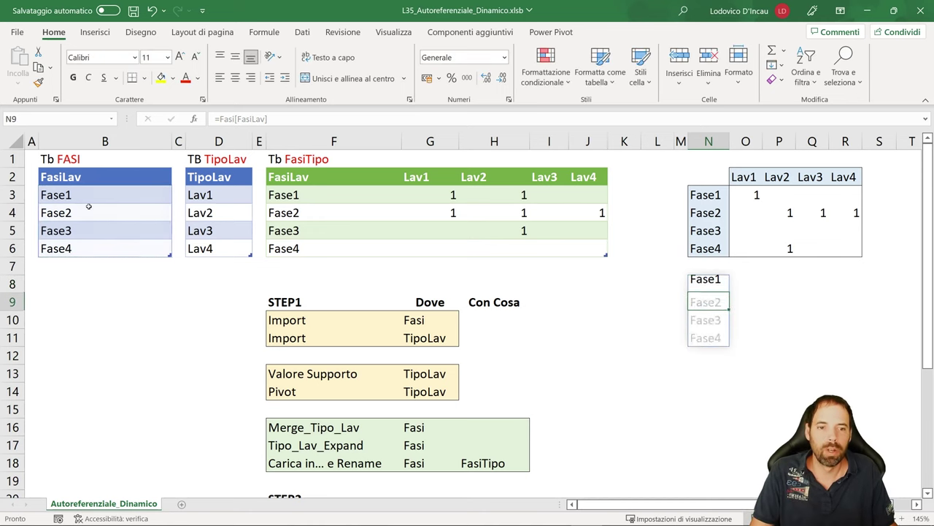
left_click_drag(706, 286, 707, 338)
Type Fase5 in B7, undo the table auto-expansion, and move the spill down one row.
left_click(82, 265)
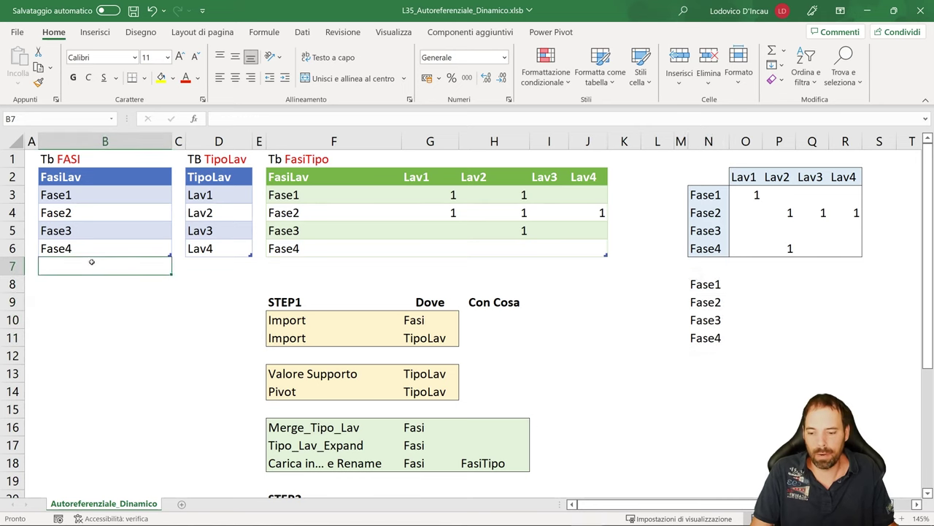
type("Fase5")
key("Return")
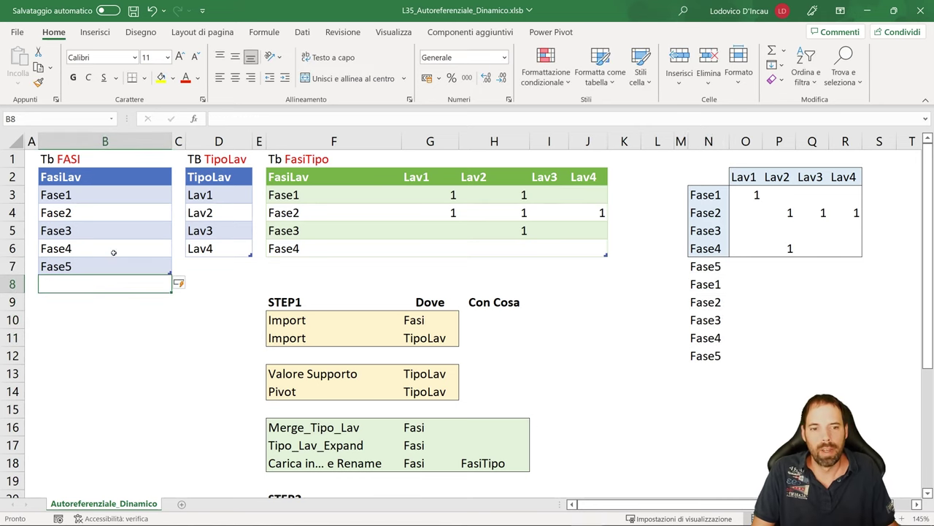
key("ctrl+z")
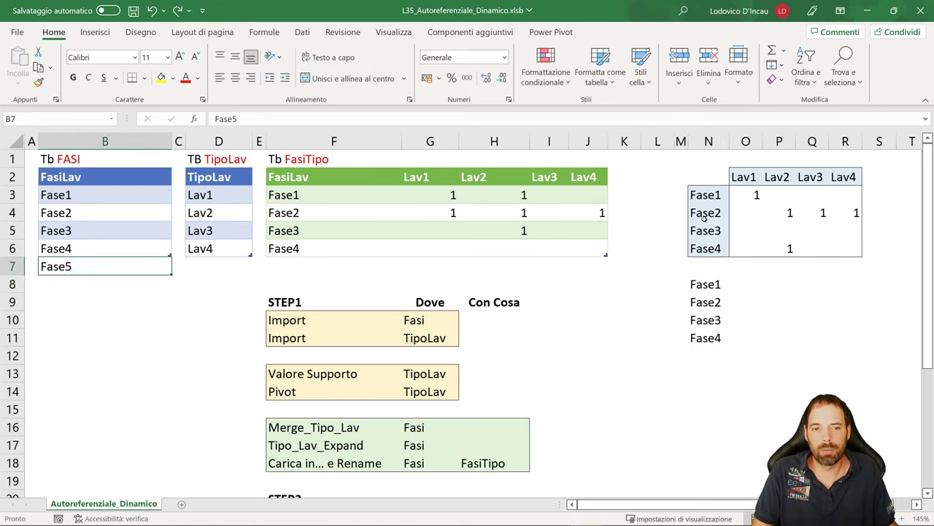
left_click(736, 271)
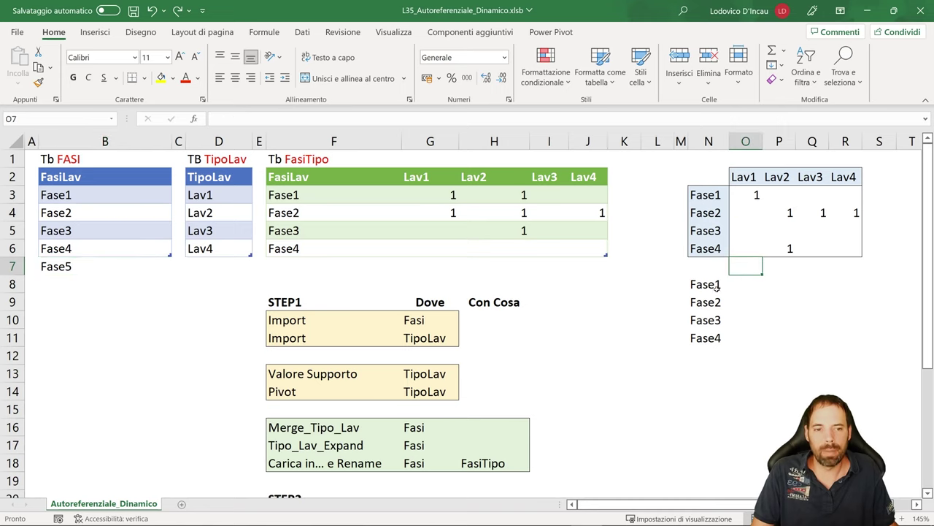
left_click_drag(716, 286, 689, 332)
Finish shifting the phase list down and inspect O2's transposing formula without changing it.
left_click(743, 302)
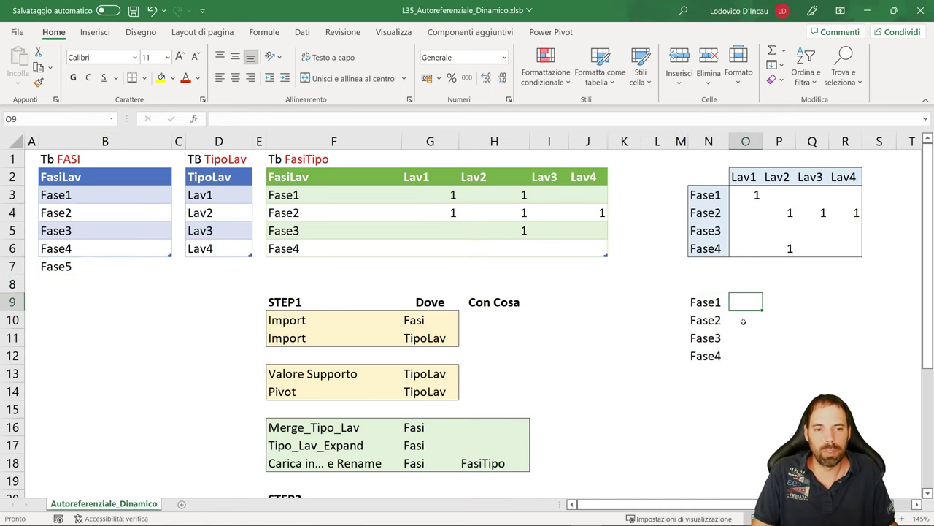
left_click(739, 285)
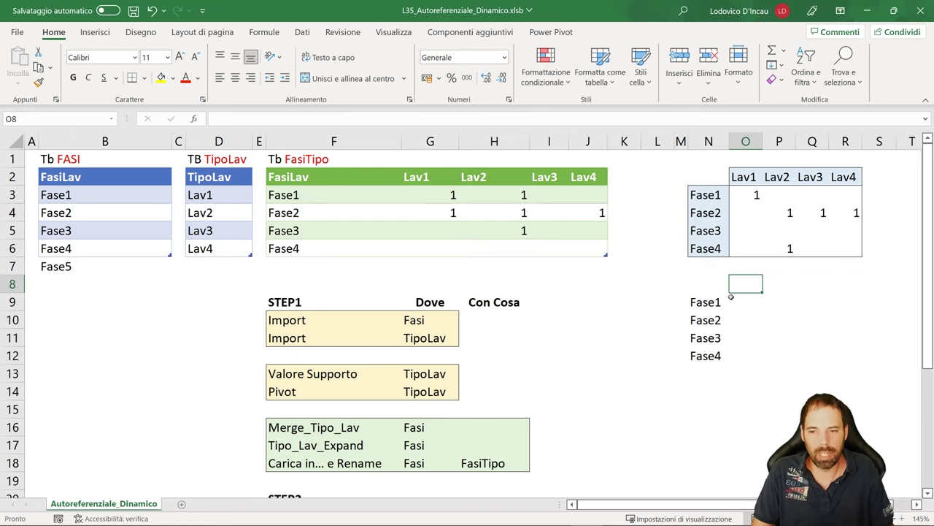
left_click(739, 177)
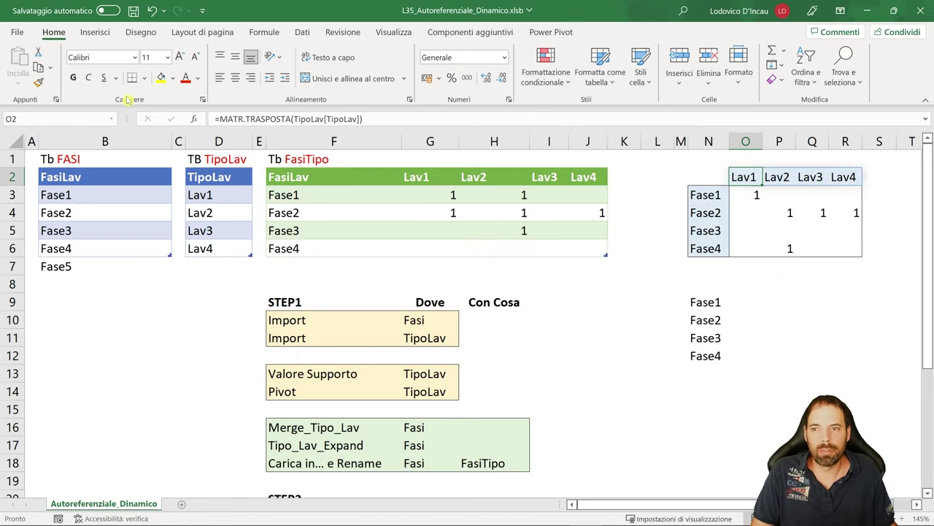
left_click(252, 119)
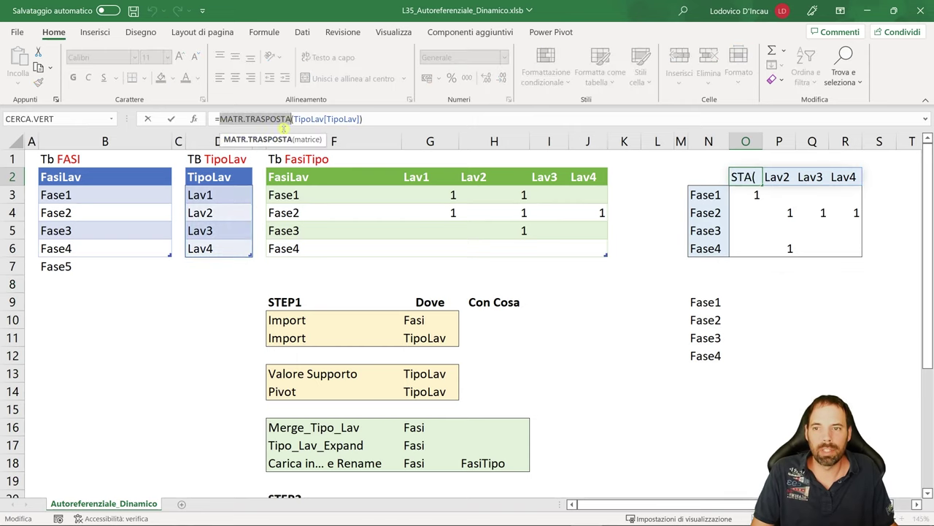
key("Escape")
Spill Lav1–Lav4 across row 8 with =MATR.TRASPOSTA over the TipoLav values, then enter 1 in O9.
left_click_drag(736, 297, 740, 280)
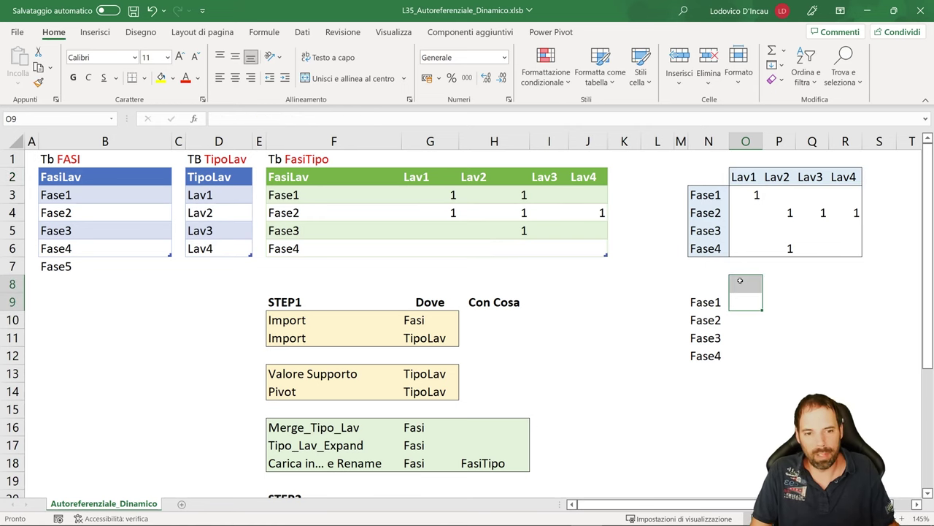
left_click(739, 280)
type("=matr")
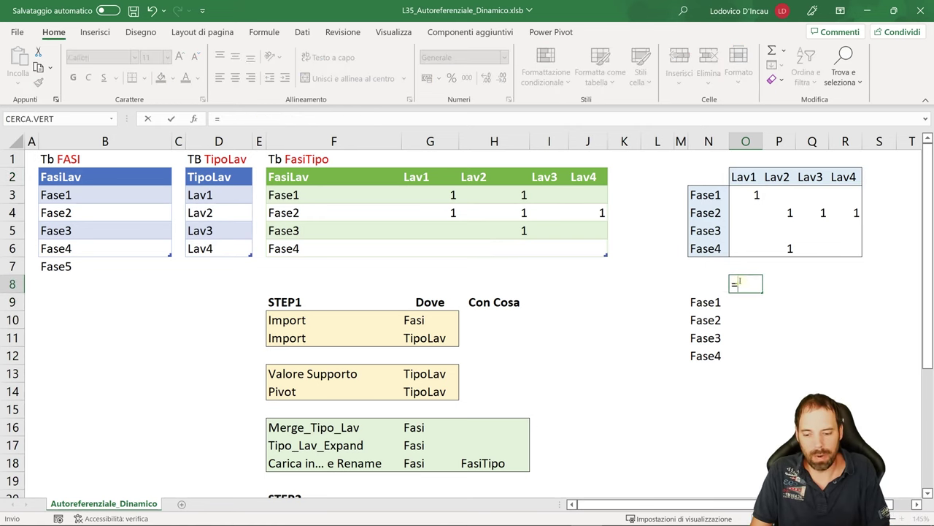
key("Down")
key("Down")
key("Down")
key("Down")
key("Down")
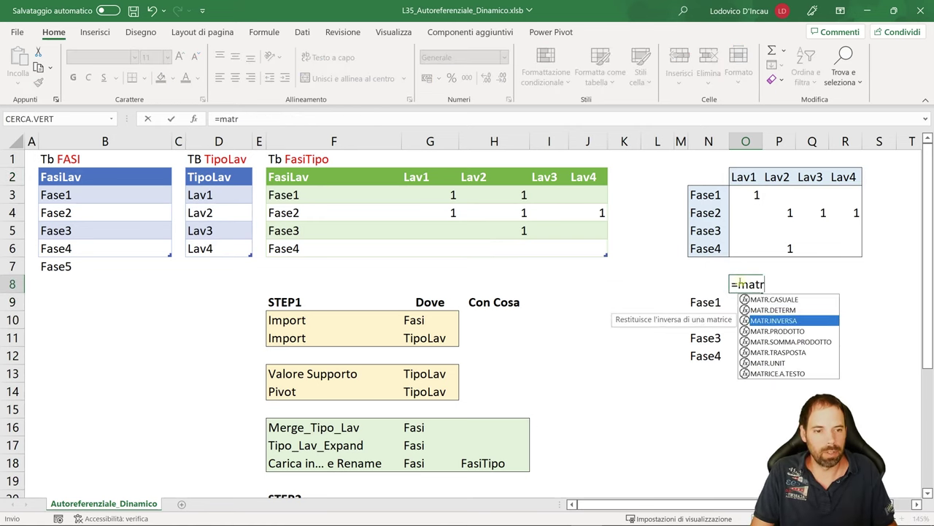
key("Tab")
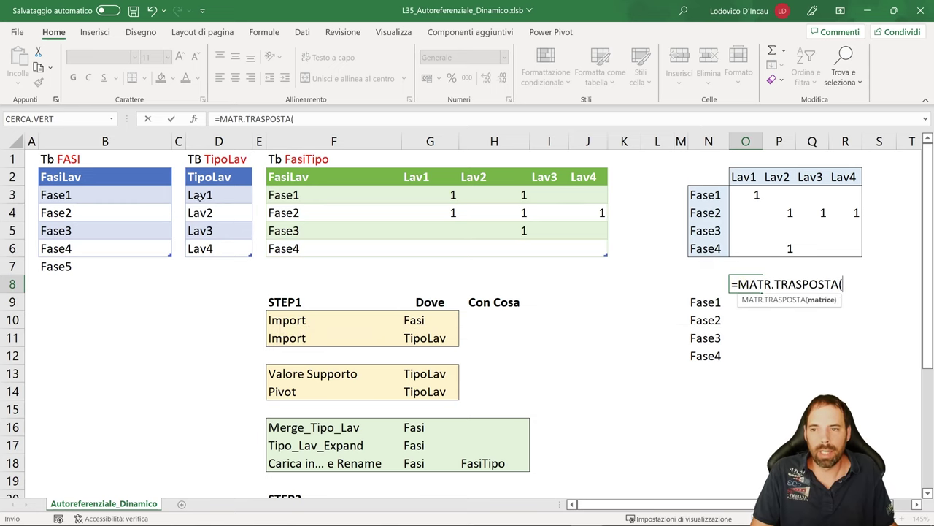
left_click_drag(200, 194, 211, 248)
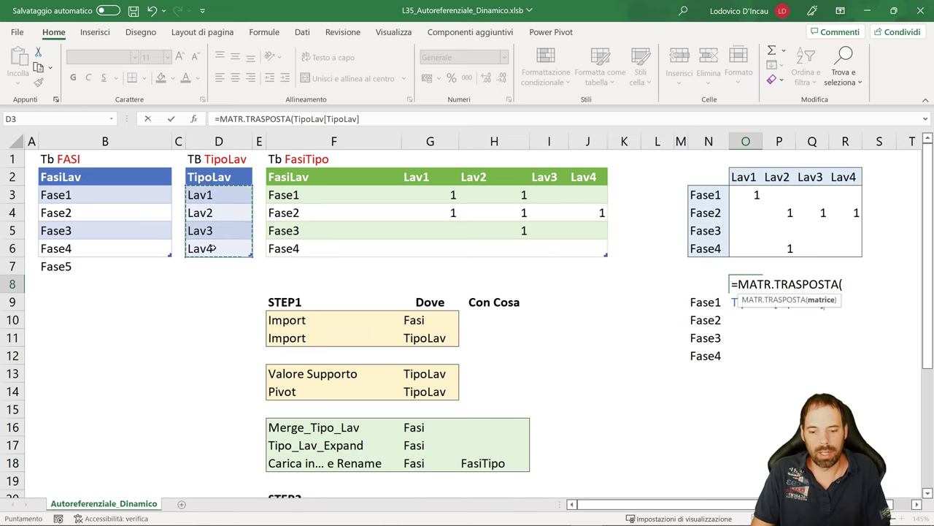
key("Return")
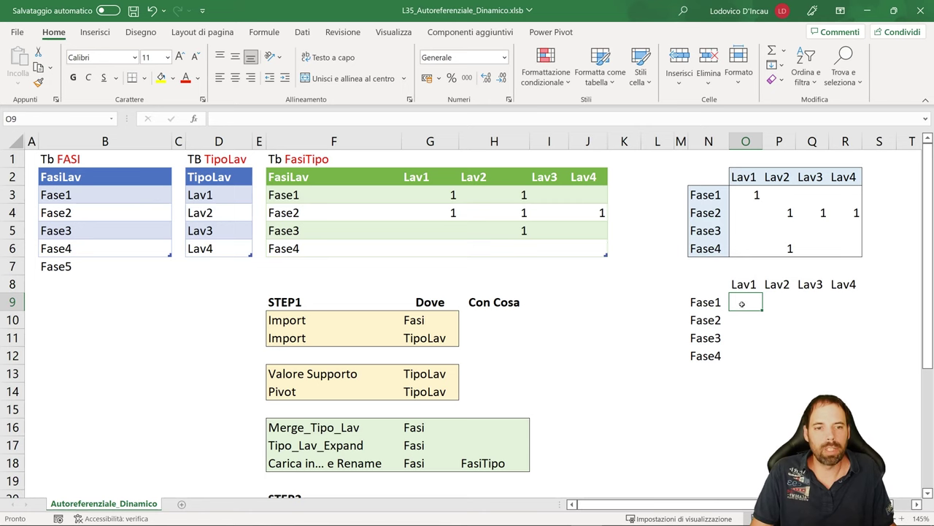
type("1")
left_click(778, 320)
Enter 1s for Fase2 under Lav2 and Lav3 in the new grid.
type("1")
left_click(812, 319)
type("1")
left_click(812, 354)
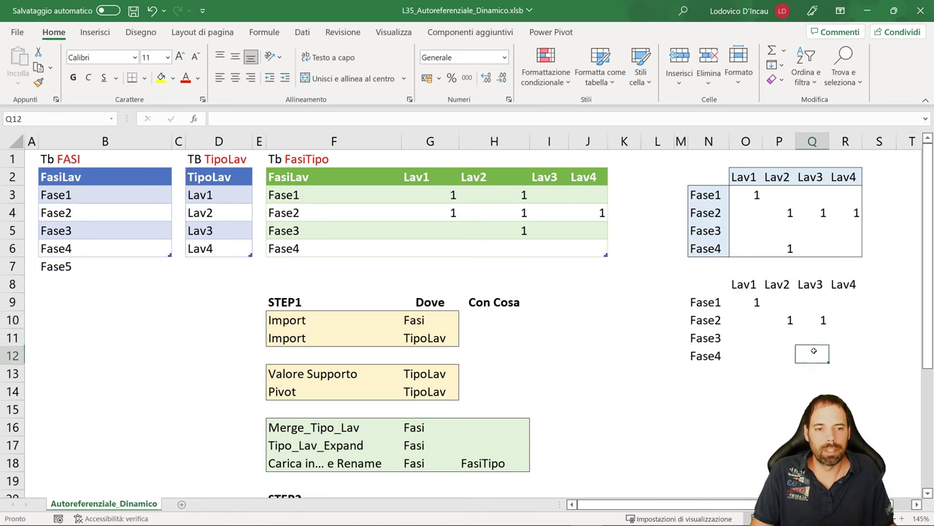
Add Lav5 below the TipoLav table and delete Fase5 from B7.
left_click(216, 267)
type("L")
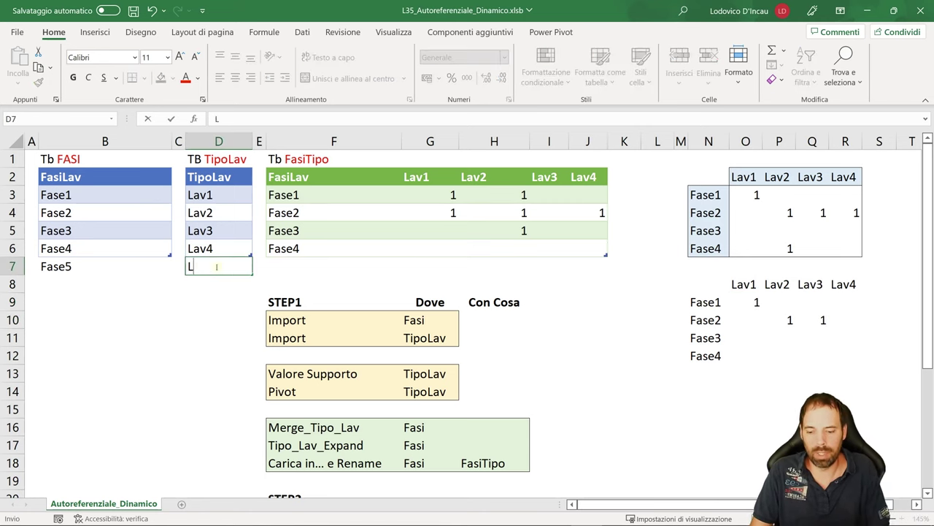
type("av5")
key("Return")
left_click(56, 266)
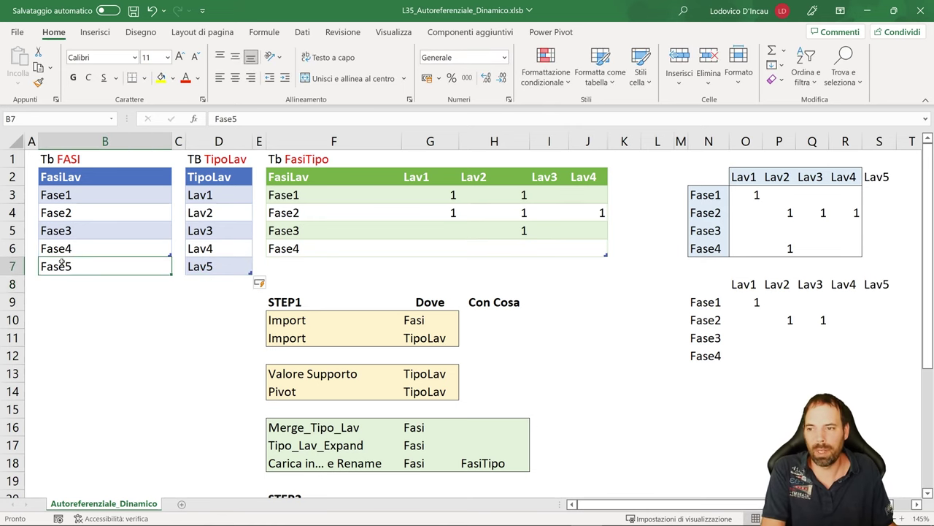
key("Delete")
key("Down")
key("Down")
key("Down")
Inspect the test grid's spilled headers and phases, and enter 1 for Fase2 under Lav1.
left_click(874, 286)
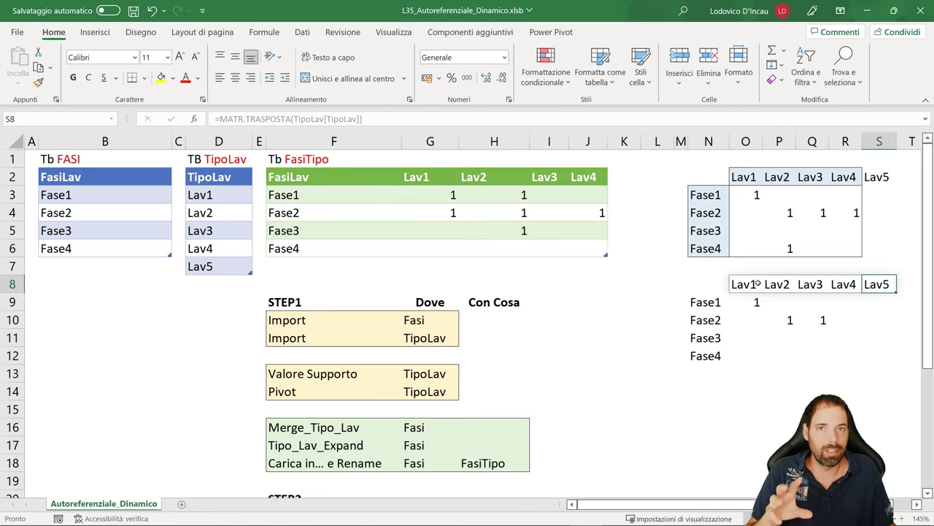
left_click(718, 301)
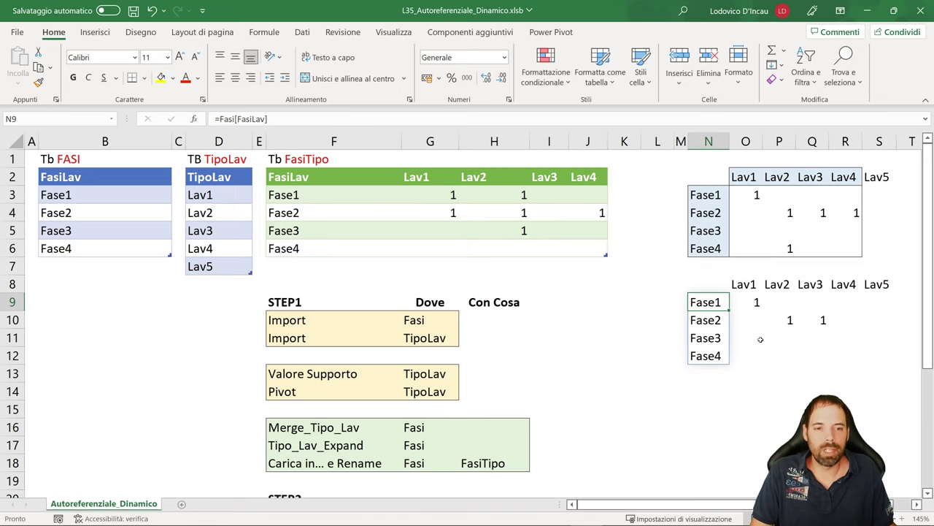
left_click(836, 284)
left_click(811, 319)
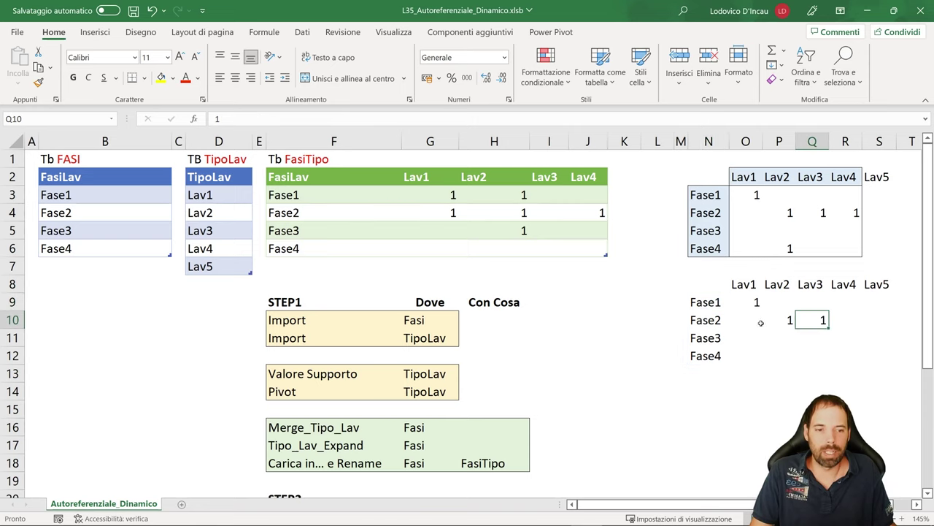
left_click(759, 321)
type("1")
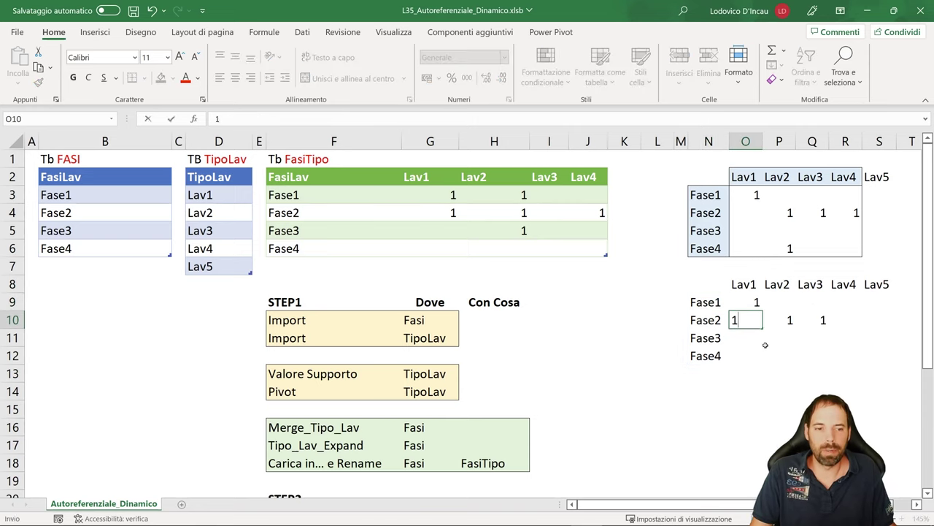
left_click(845, 302)
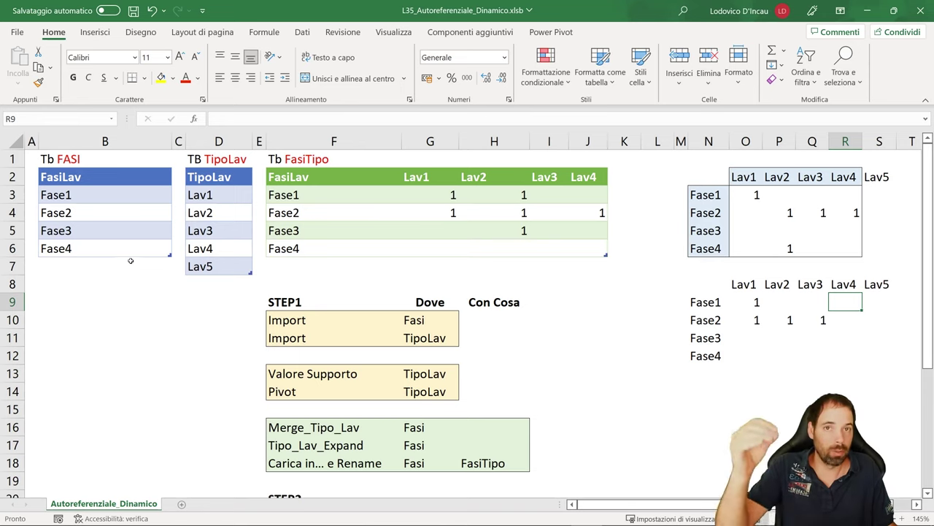
left_click(864, 317)
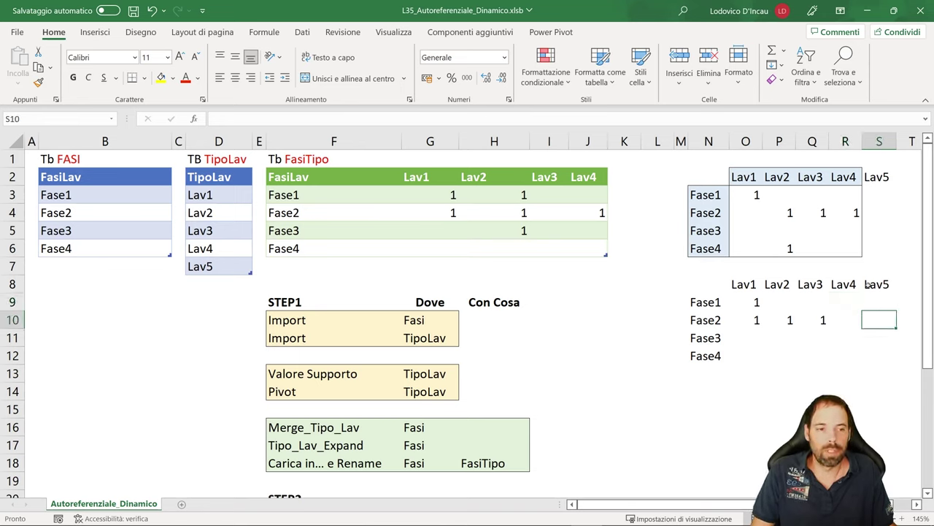
left_click(869, 284)
Delete Lav5 and shrink the TipoLav table to end at Lav4 in row 6.
left_click(202, 267)
key("Delete")
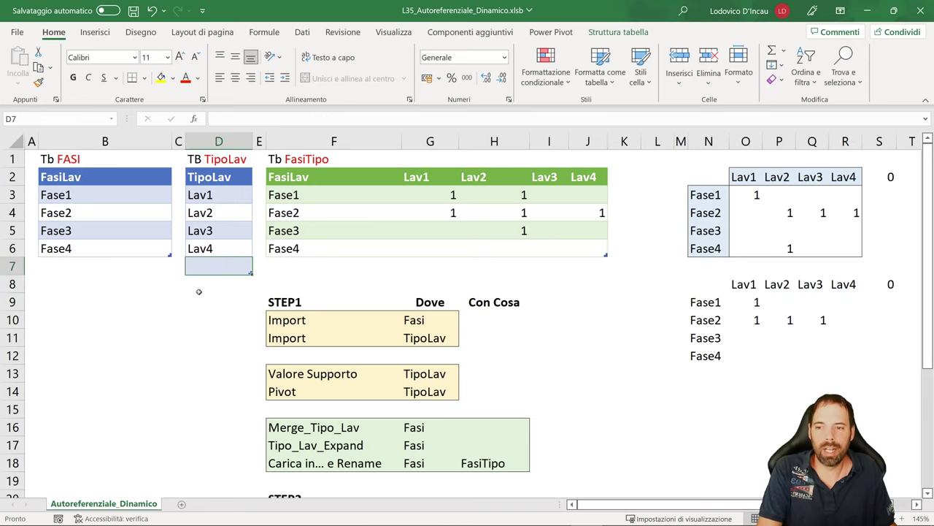
left_click(219, 301)
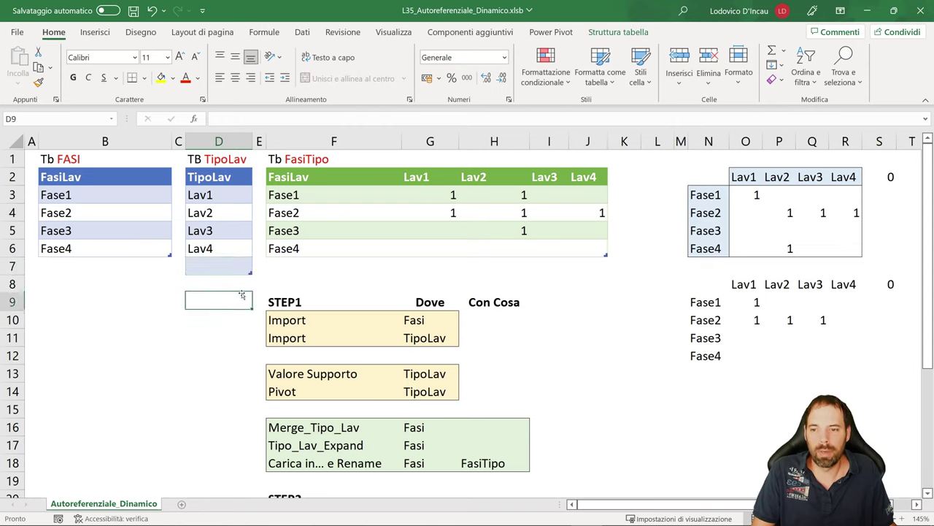
left_click_drag(251, 274, 246, 253)
Insert a TipoLav table row above Lav2 named Lav1.1 and check its grid header.
left_click(212, 213)
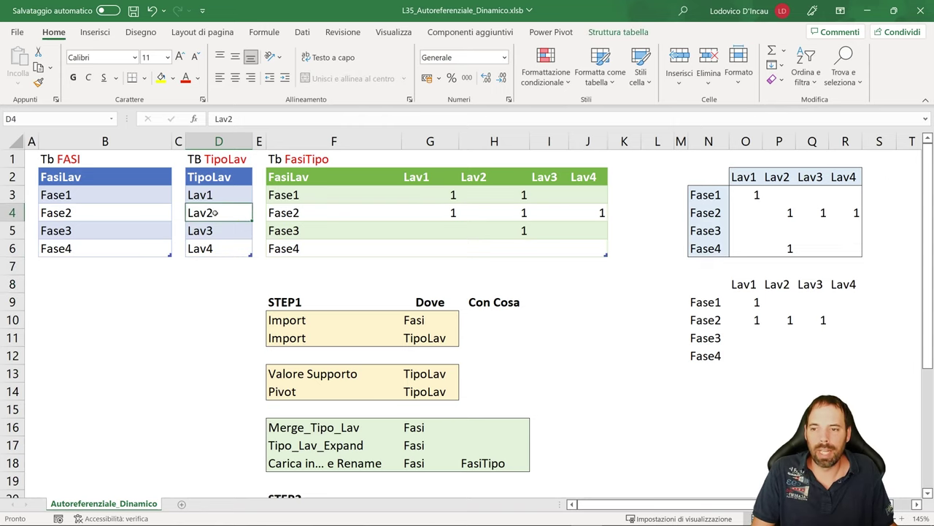
right_click(214, 214)
mouse_move(248, 262)
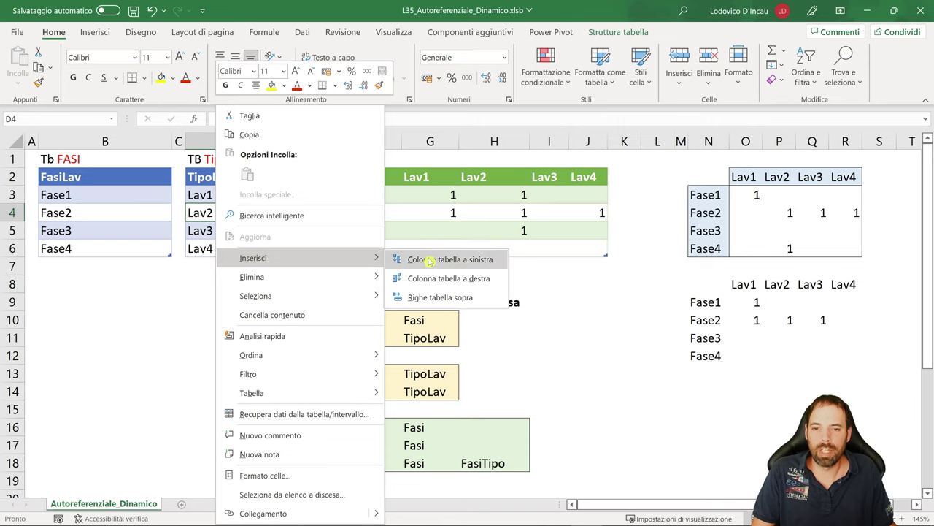
left_click(430, 297)
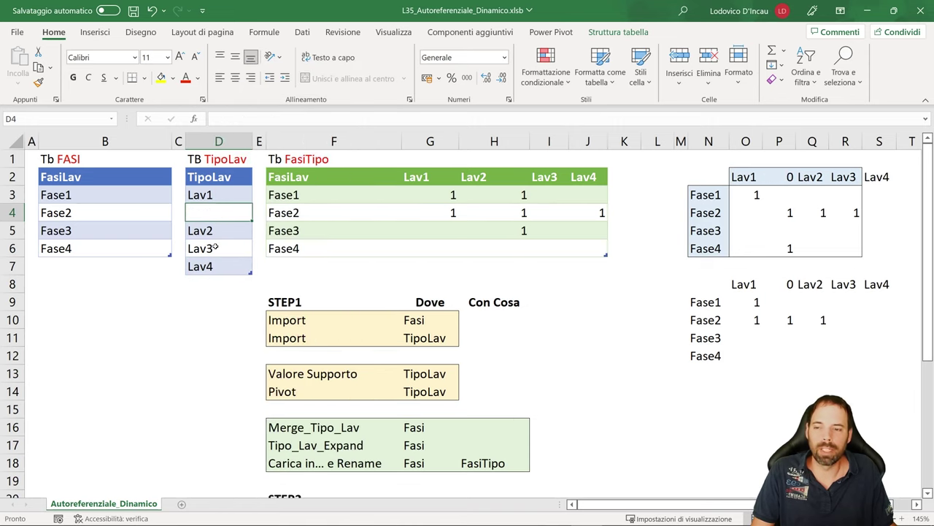
type("La")
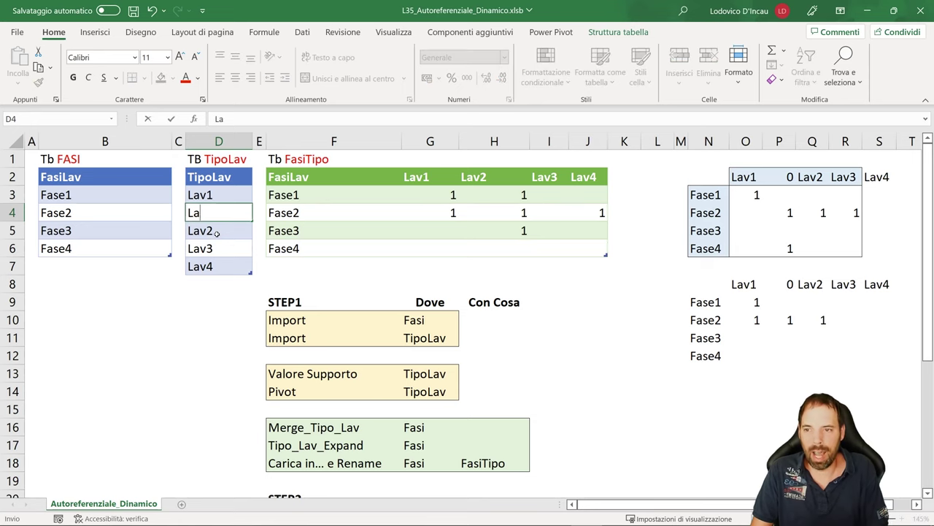
type("v1.1")
key("Return")
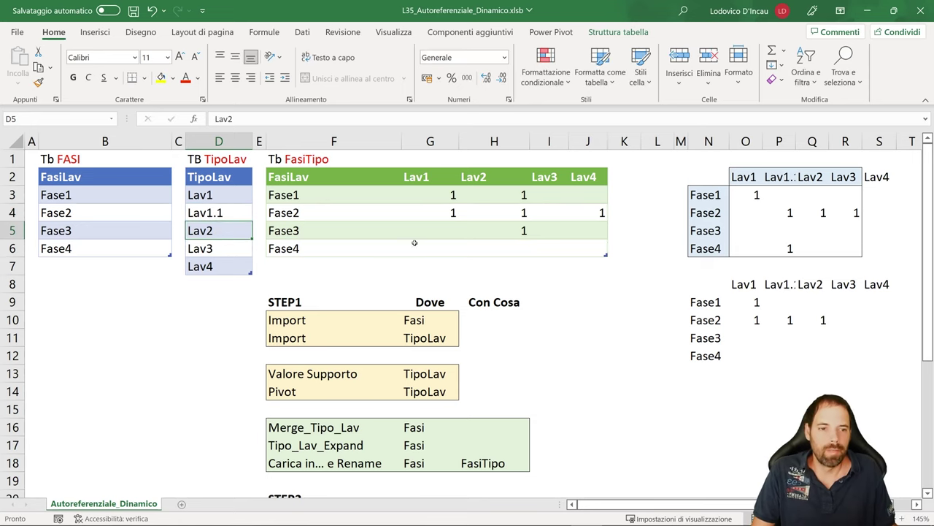
left_click(789, 284)
Widen column P and clear the lower test grid by pasting an empty cell over it.
left_click_drag(795, 141, 805, 141)
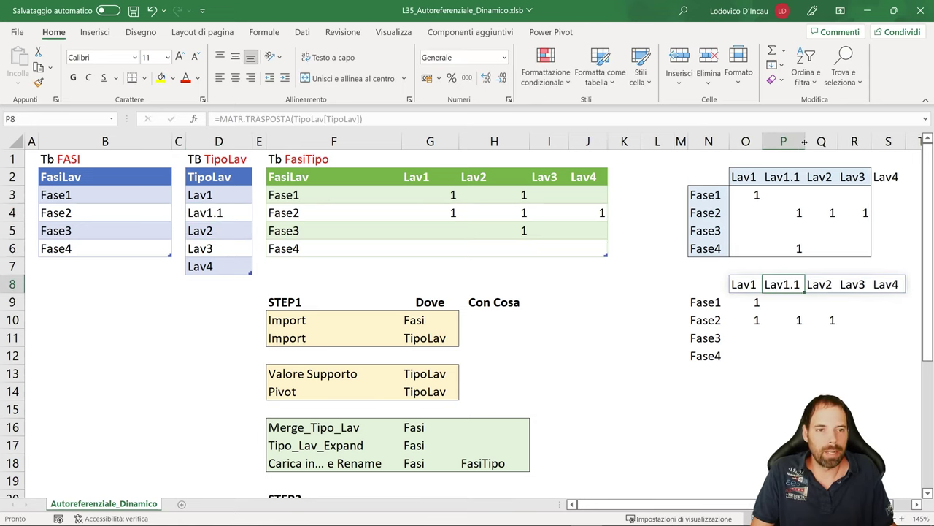
left_click(749, 414)
key("ctrl+c")
left_click_drag(682, 284, 887, 393)
key("ctrl+v")
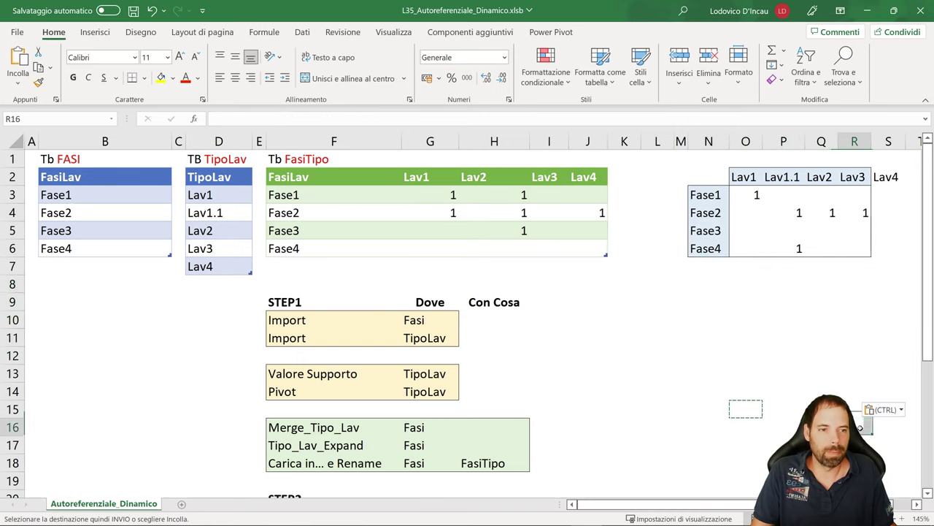
left_click(855, 319)
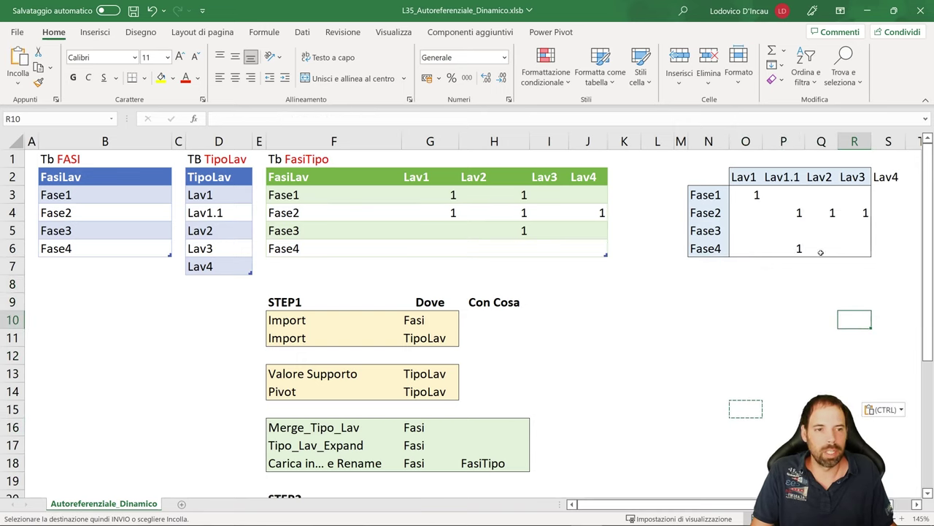
Inspect the top grid's Lav1.1 header and the values shifted under Lav1.1 to Lav3.
left_click(878, 177)
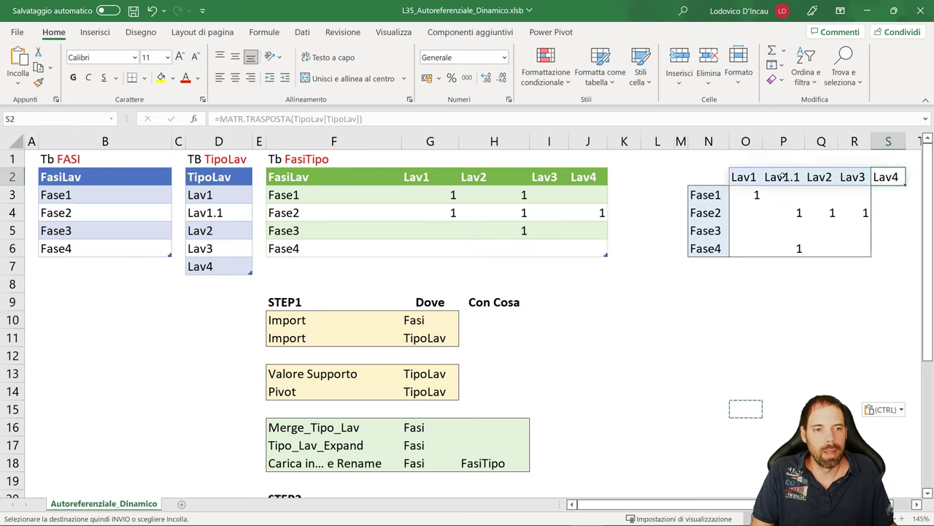
left_click(781, 178)
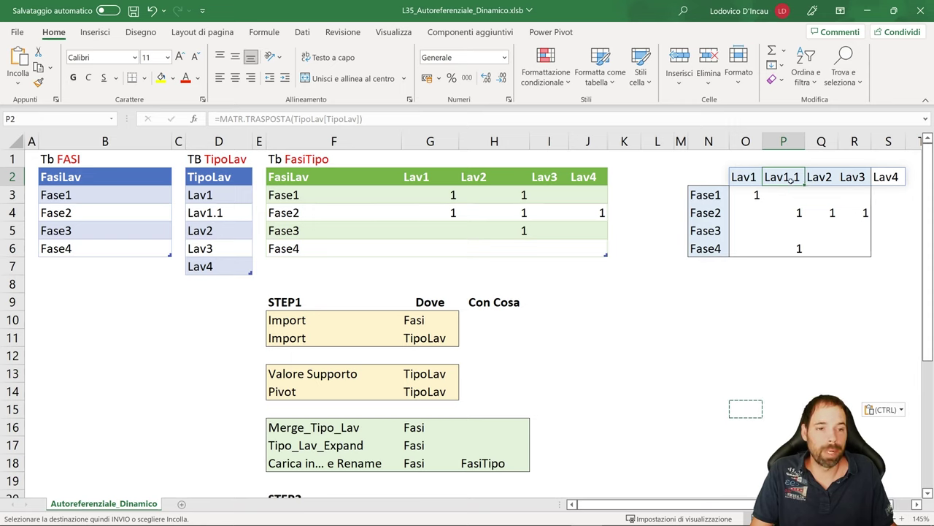
left_click(788, 211)
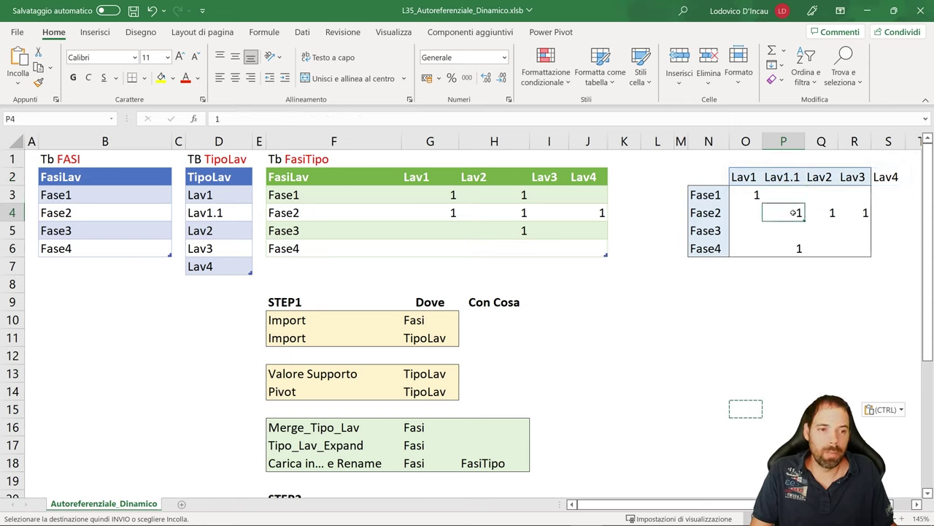
left_click_drag(795, 212, 857, 250)
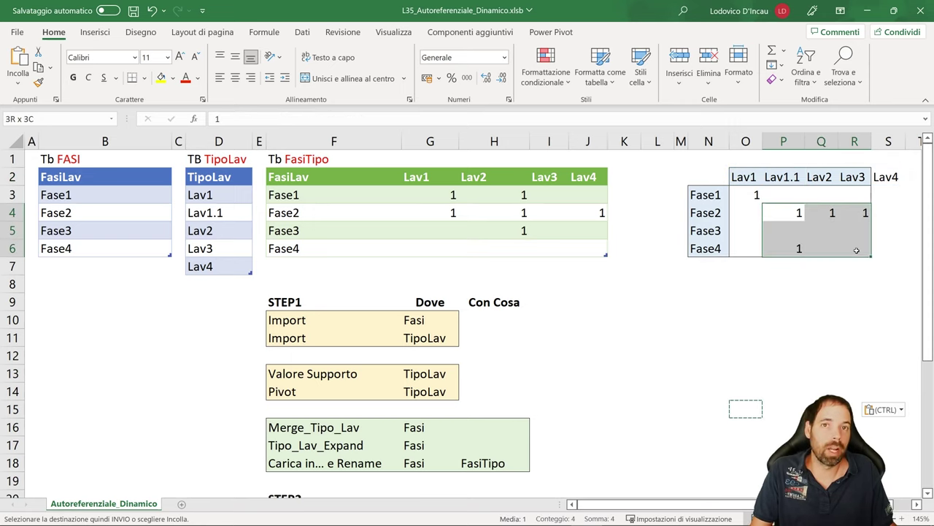
left_click(810, 320)
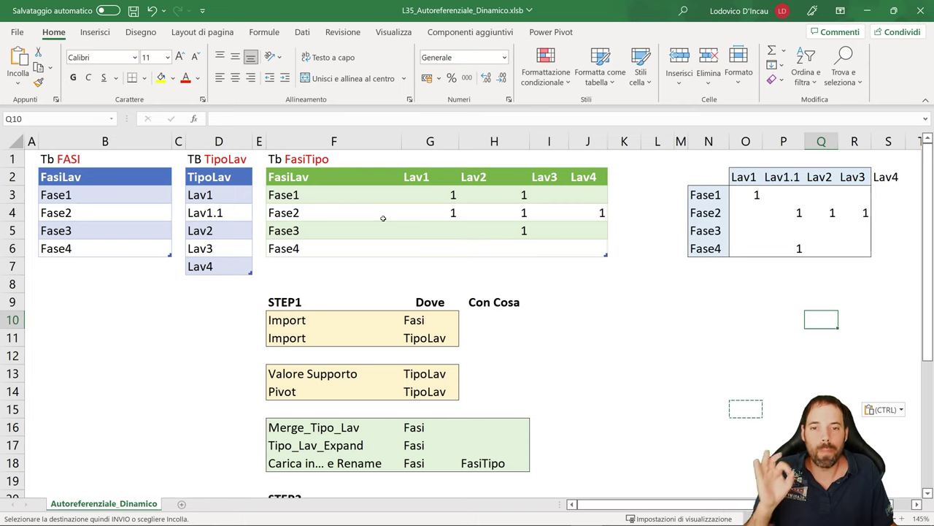
Note the outdated FasiTipo values and open the FasiTipo table's context menu to refresh it.
left_click_drag(451, 196, 595, 232)
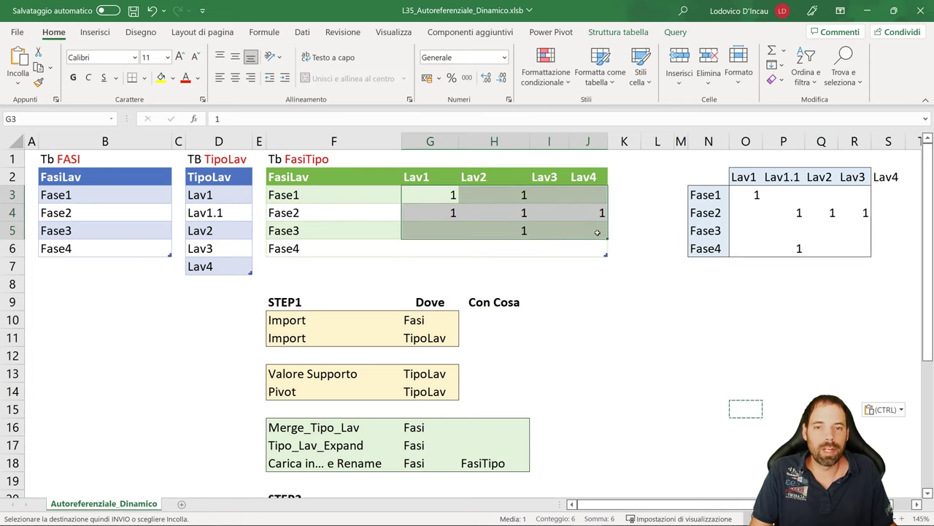
left_click(191, 212)
left_click(101, 212)
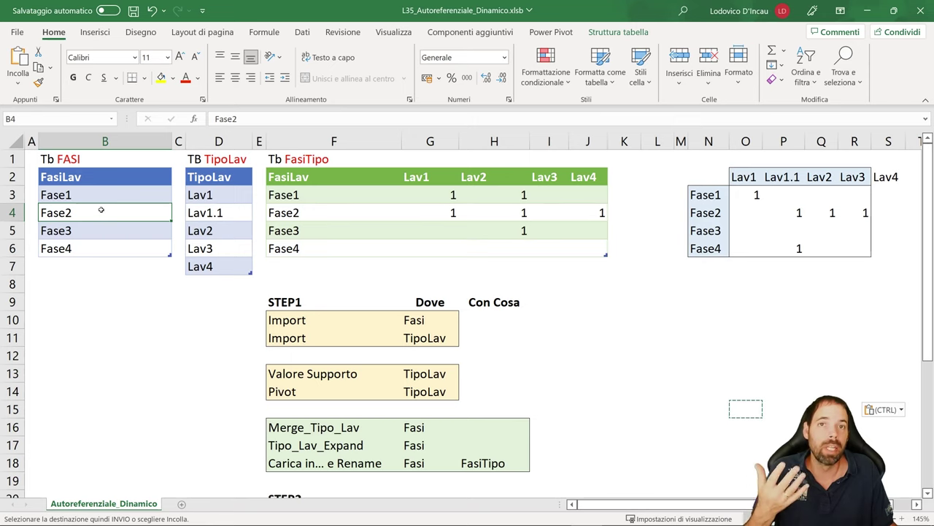
left_click(416, 212)
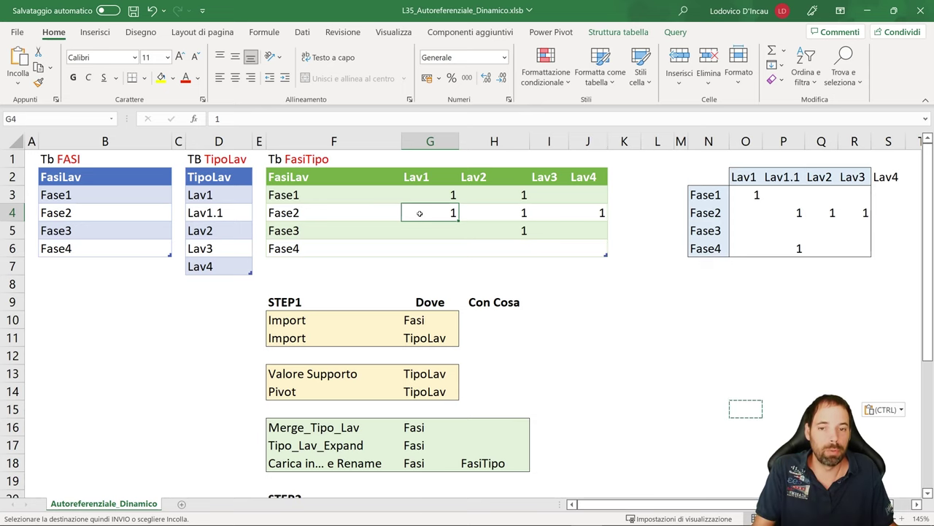
right_click(432, 197)
left_click(464, 234)
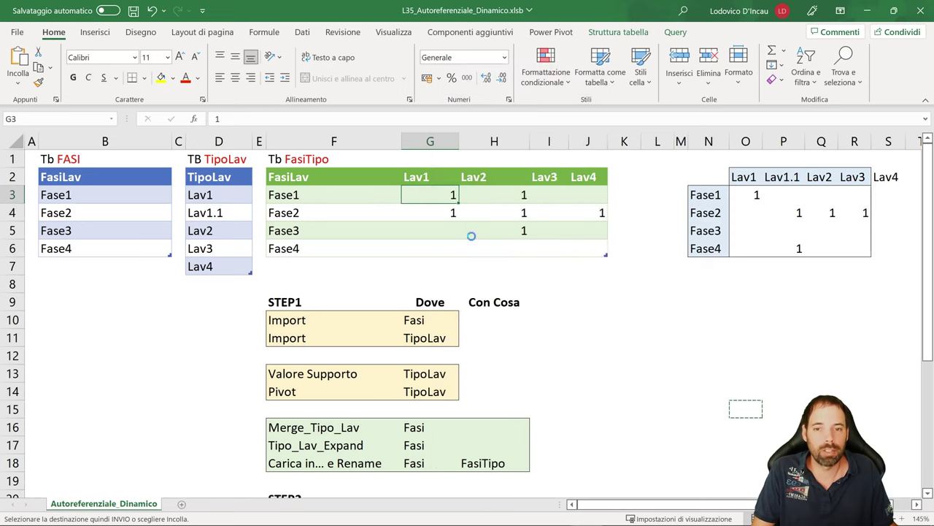
left_click(495, 181)
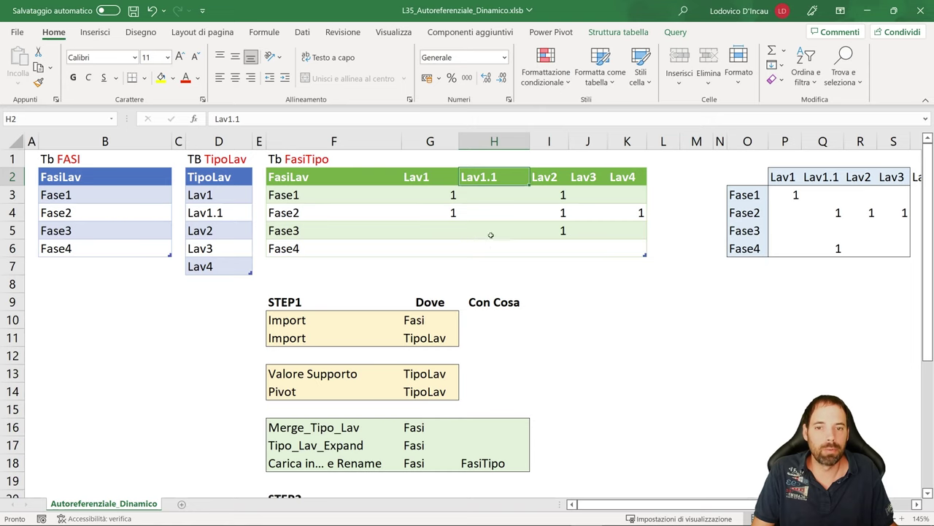
left_click_drag(563, 196, 620, 232)
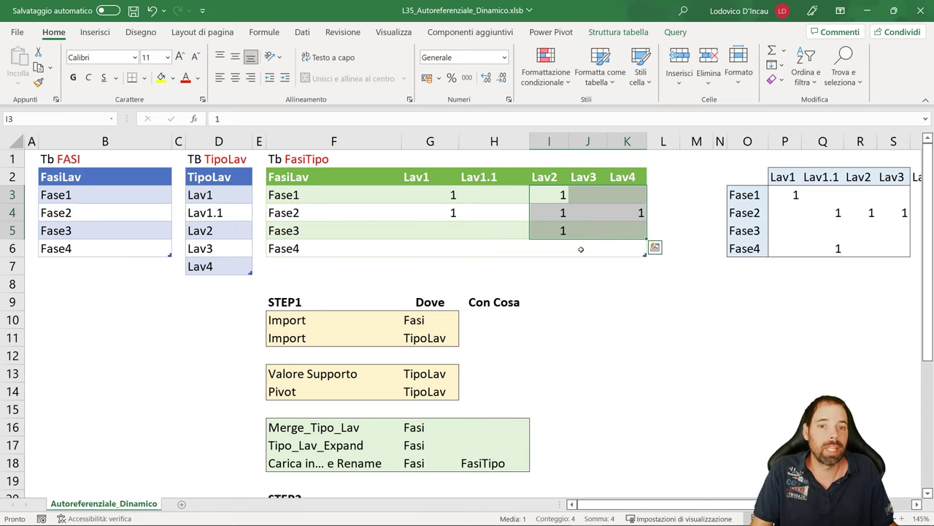
key("ctrl+z")
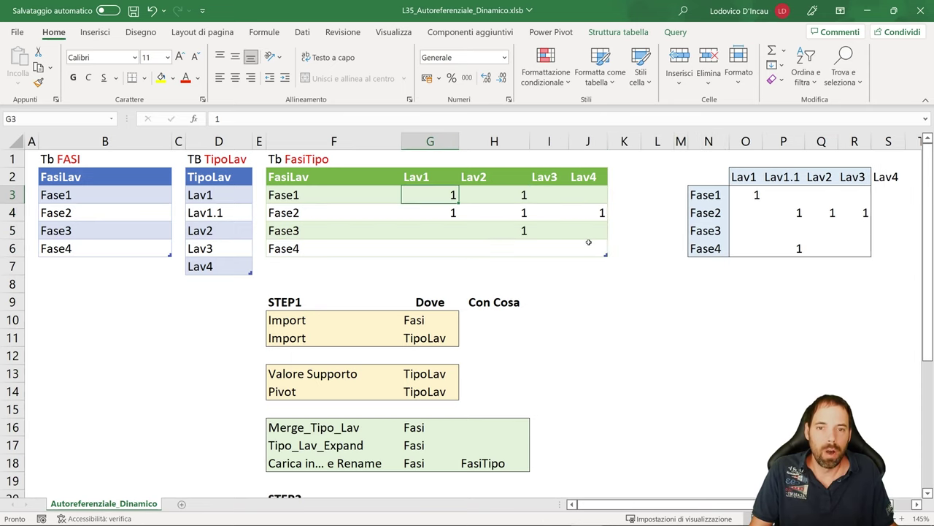
key("ctrl+z")
key("ctrl+z")
key("ctrl+z")
key("ctrl+z")
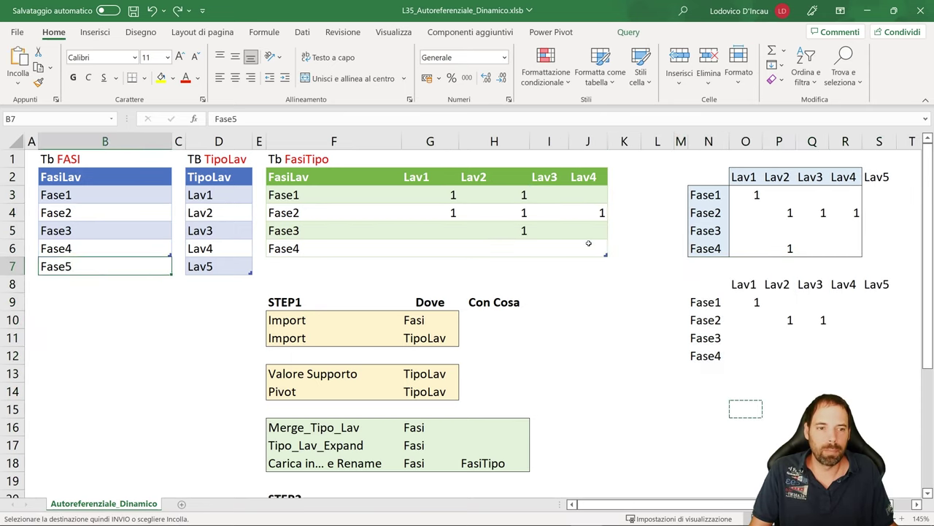
key("ctrl+z")
key("ctrl+z")
key("ctrl+z")
key("ctrl+z")
key("ctrl+z")
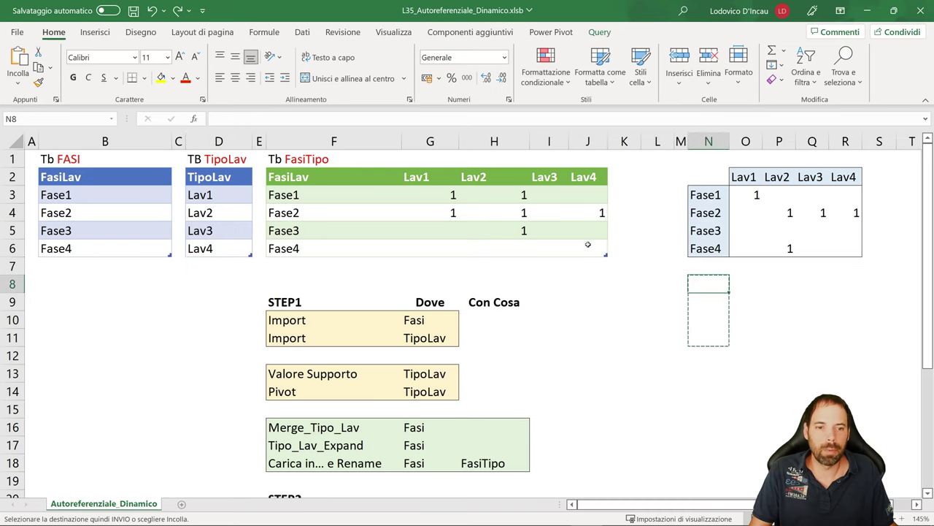
key("ctrl+z")
key("ctrl+z")
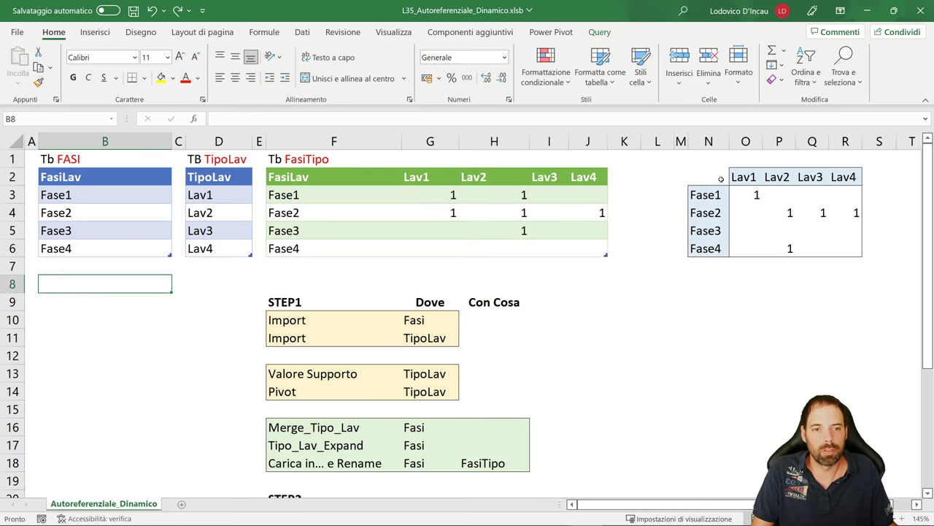
left_click_drag(721, 179, 848, 251)
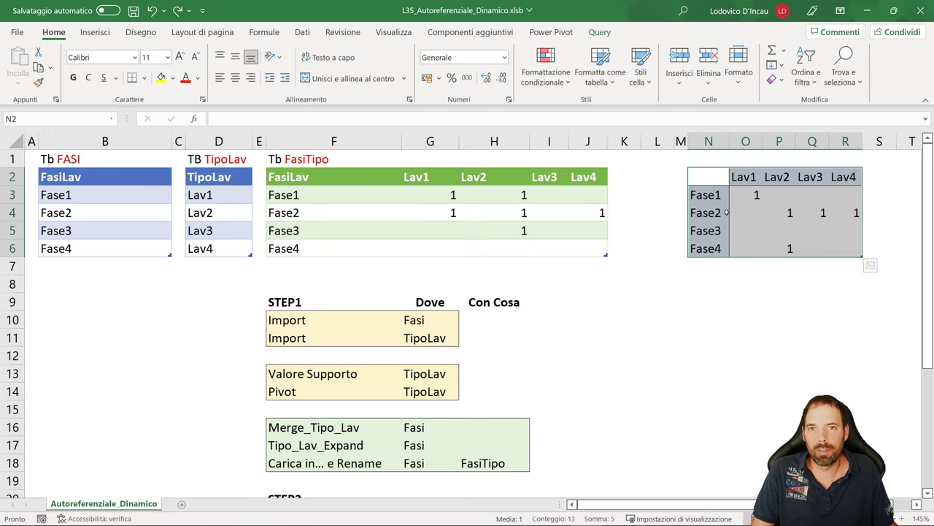
left_click(703, 199)
left_click(742, 175)
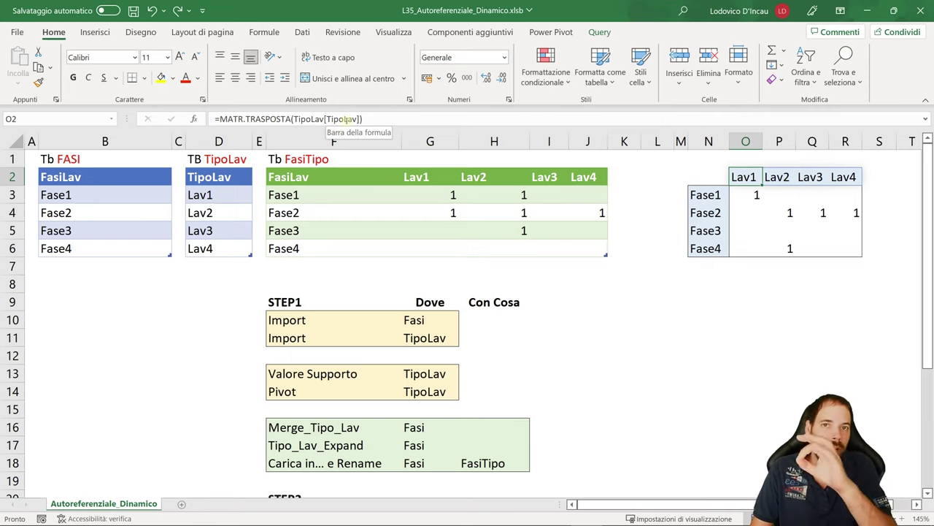
left_click(215, 302)
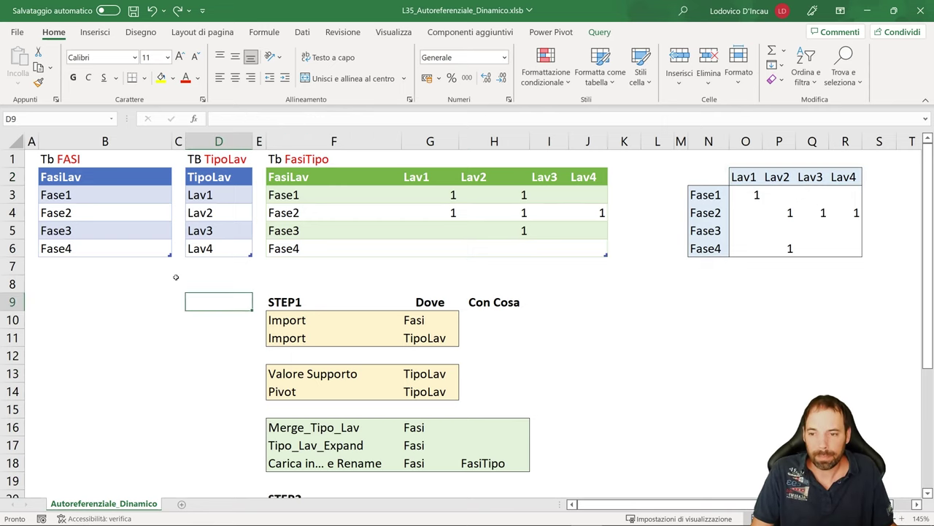
left_click(77, 163)
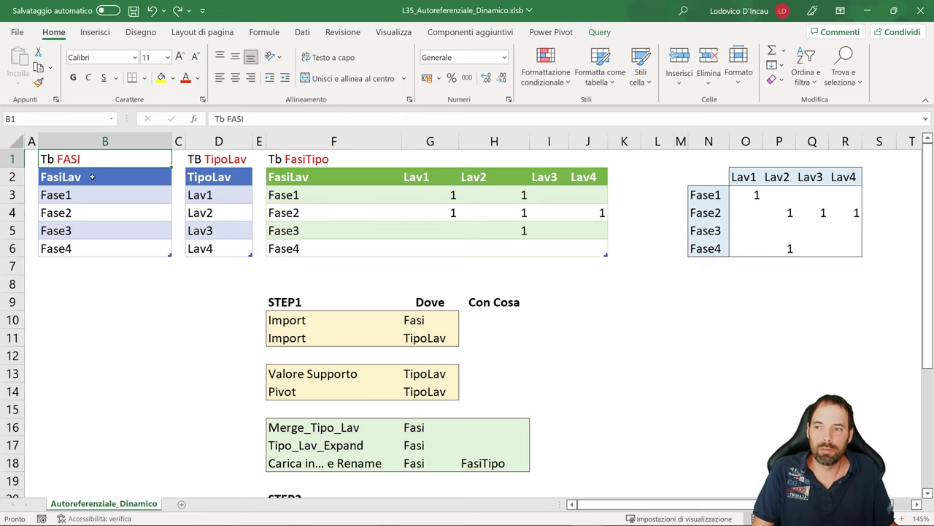
left_click_drag(92, 176, 203, 248)
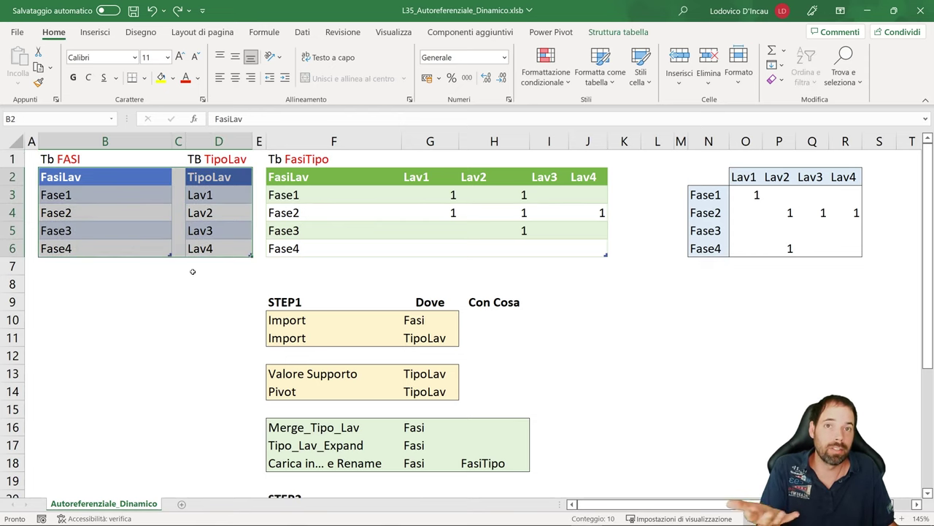
left_click(105, 177)
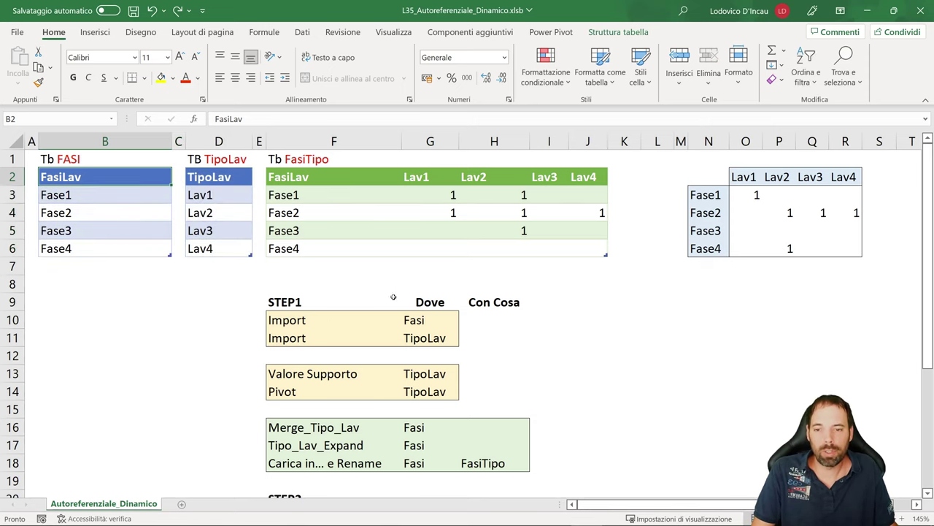
scroll(394, 299, "down", 3)
scroll(343, 322, "up", 1)
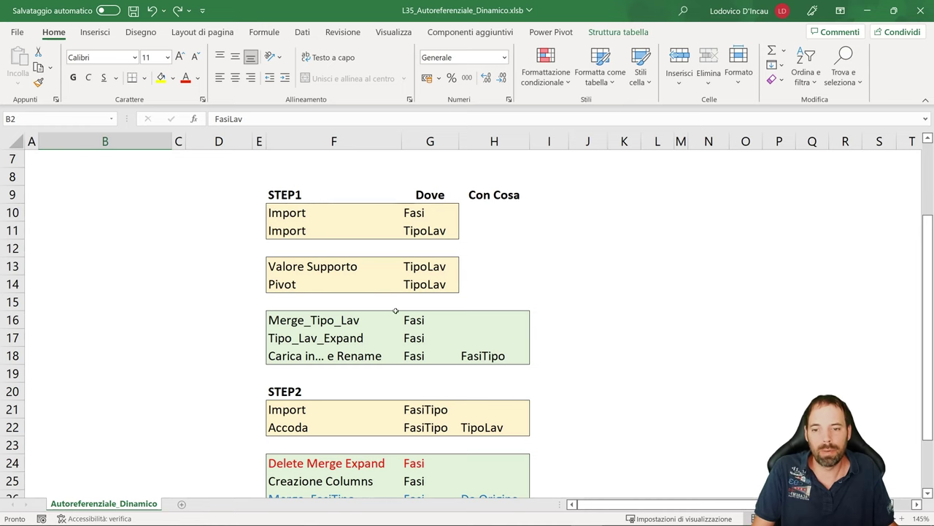
scroll(408, 292, "down", 2)
scroll(328, 383, "up", 2)
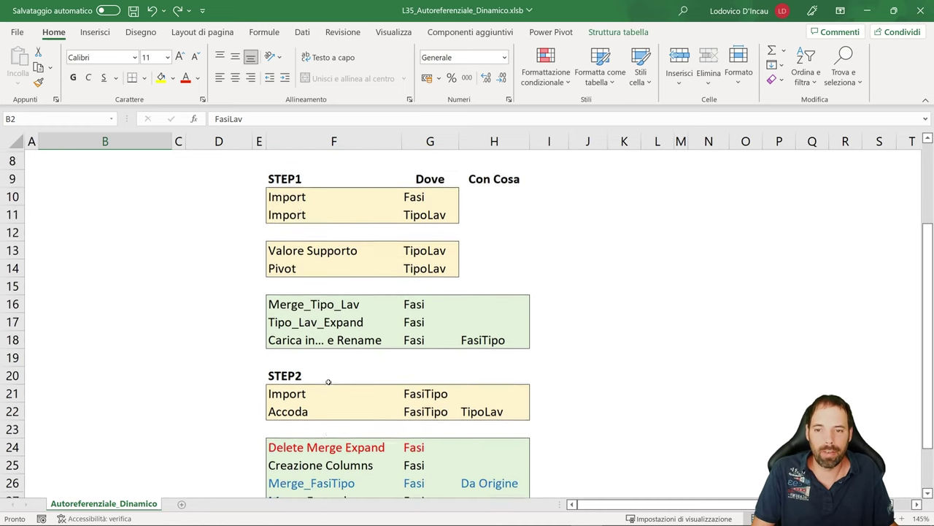
scroll(329, 287, "down", 2)
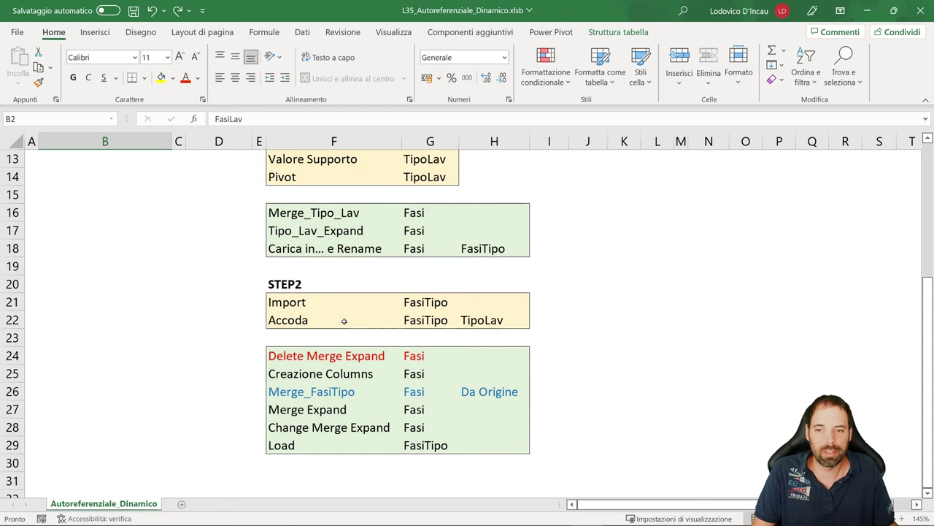
scroll(344, 322, "up", 4)
left_click(307, 172)
left_click_drag(413, 179, 582, 192)
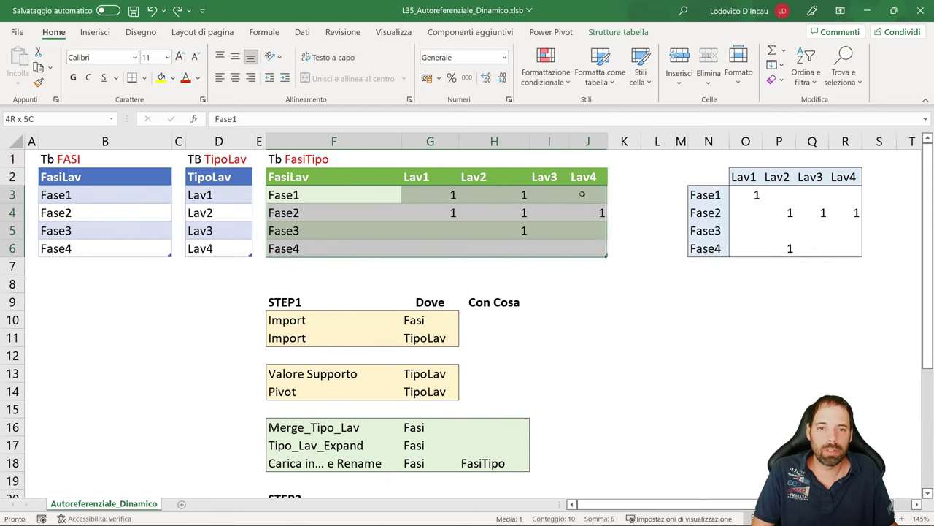
left_click_drag(299, 178, 579, 249)
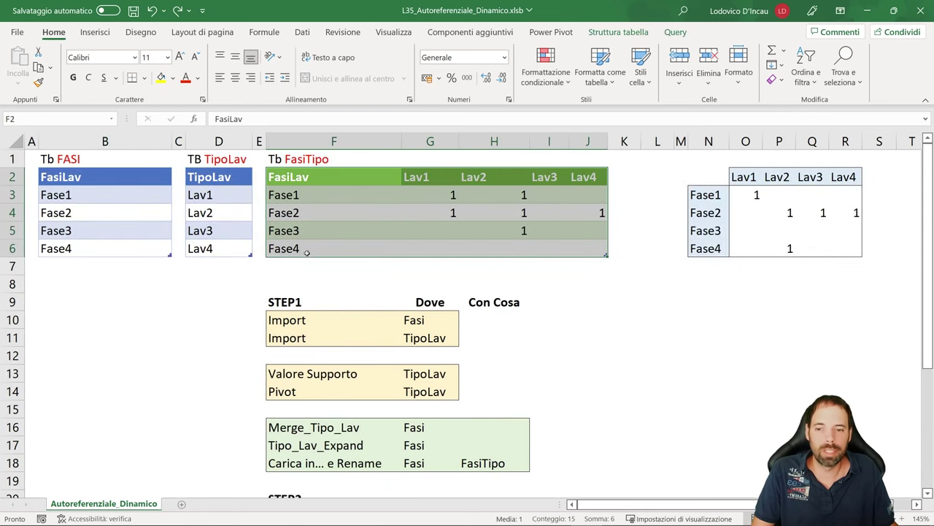
scroll(302, 247, "down", 4)
scroll(305, 234, "up", 1)
scroll(305, 233, "up", 1)
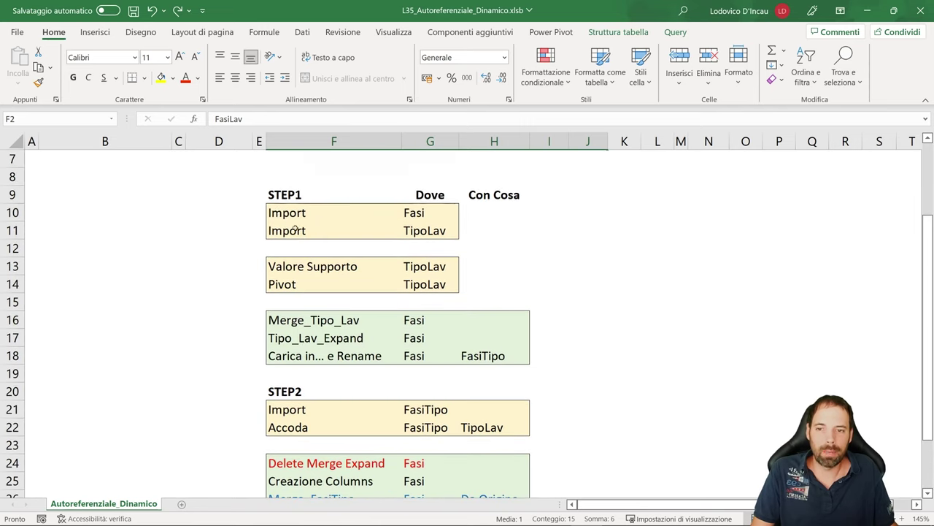
left_click_drag(283, 213, 500, 415)
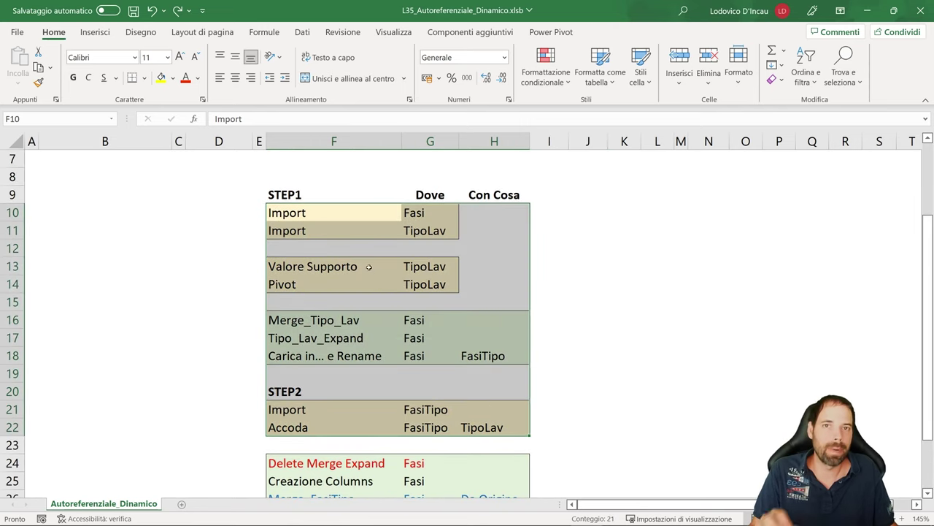
scroll(361, 267, "down", 3)
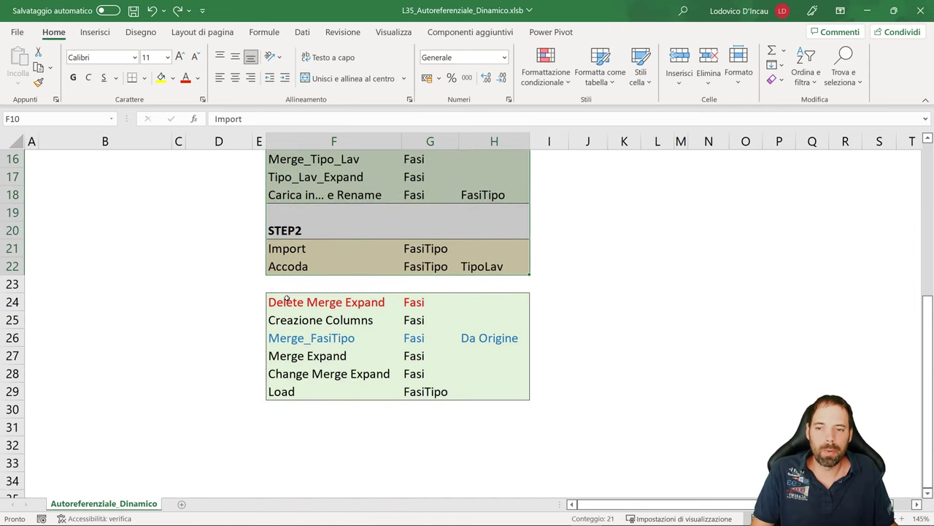
left_click_drag(297, 303, 492, 386)
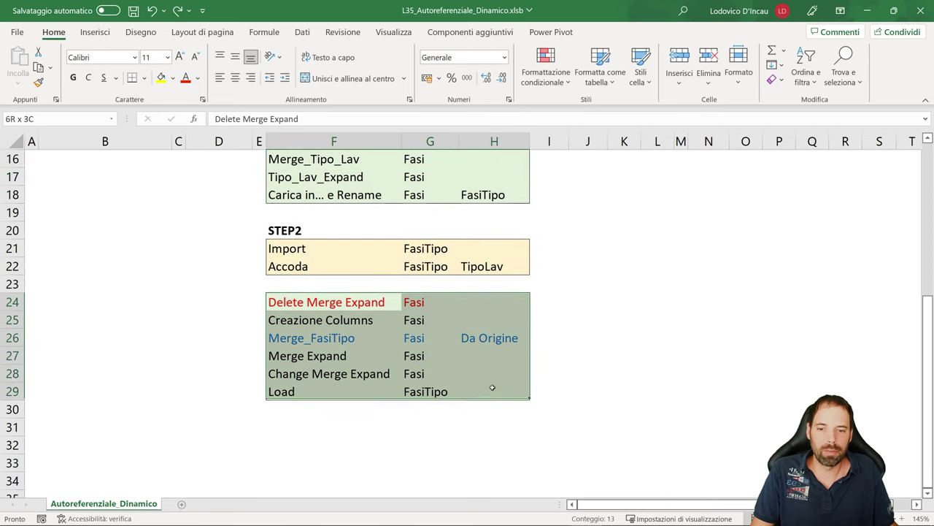
left_click_drag(333, 302, 492, 296)
left_click(310, 338)
left_click_drag(310, 338, 489, 338)
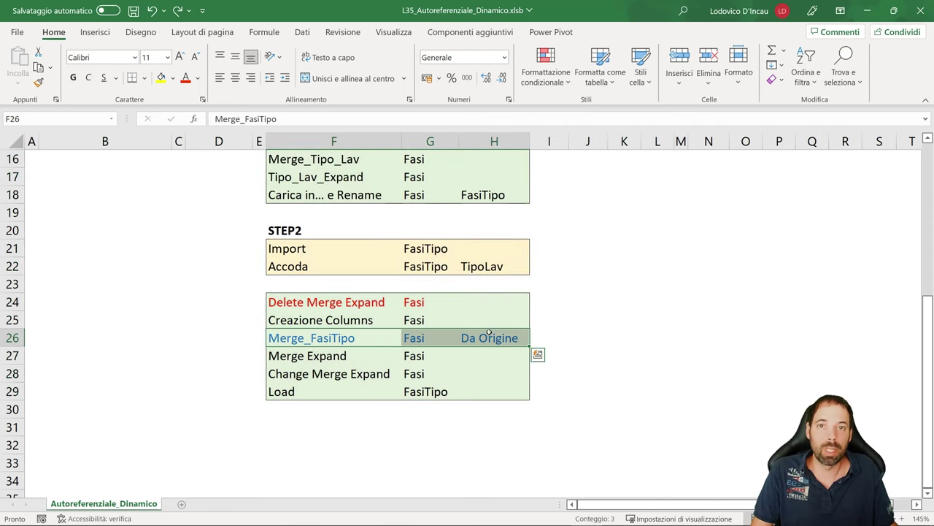
Review the Fasi and FasiTipo tables and the Import Fasi query step.
scroll(343, 331, "up", 5)
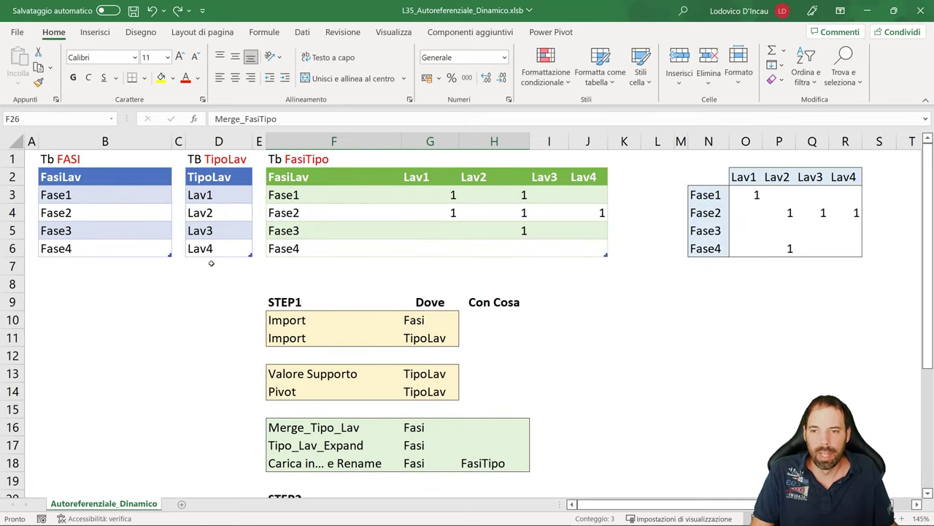
left_click(126, 182)
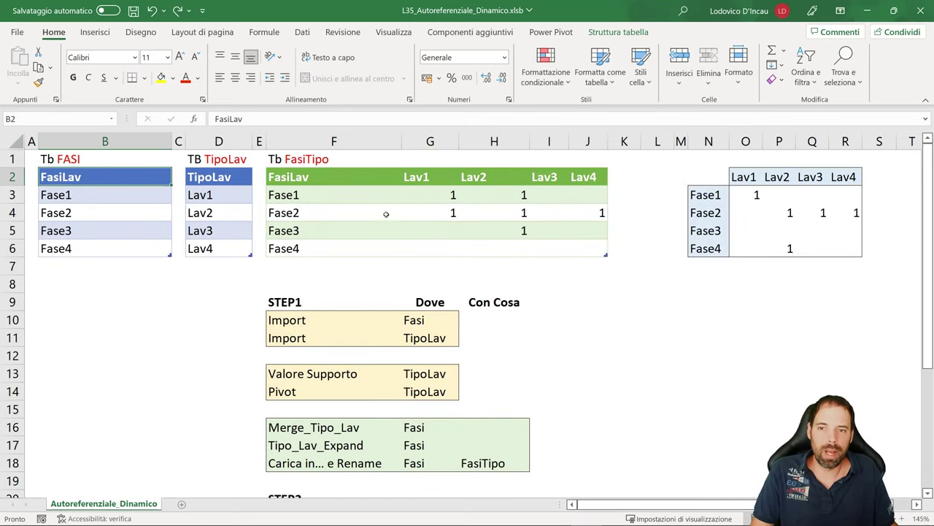
left_click_drag(300, 181, 592, 251)
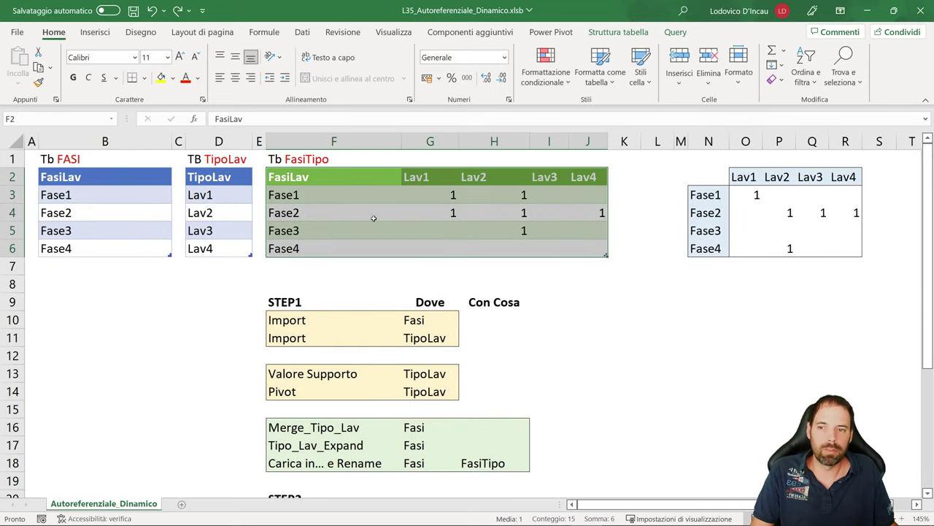
left_click(113, 179)
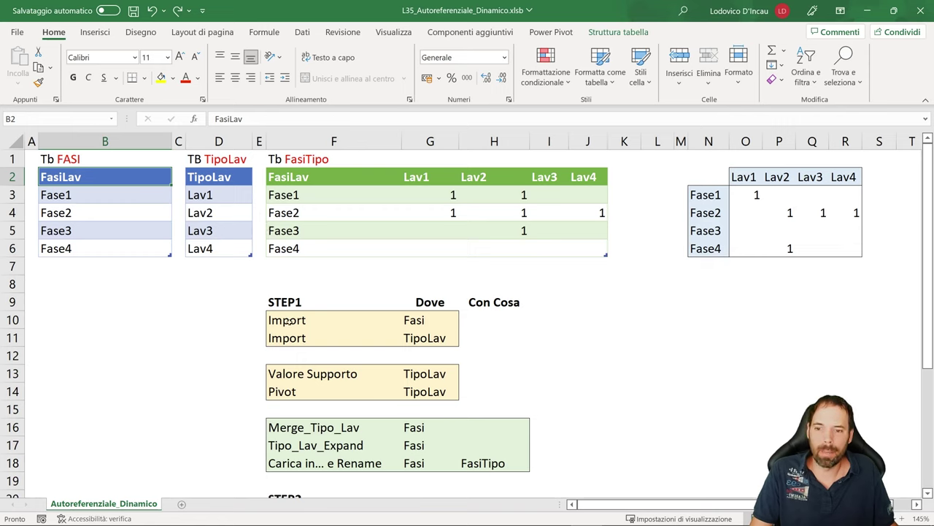
left_click_drag(290, 321, 431, 319)
Select a cell inside the Fasi table and show the Dati ribbon tab.
left_click(63, 195)
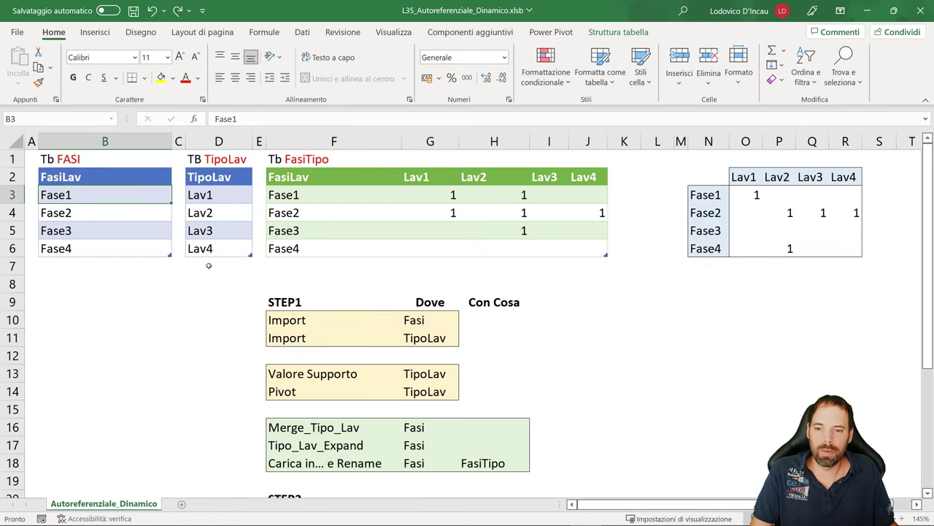
left_click_drag(307, 340, 430, 338)
left_click(197, 181)
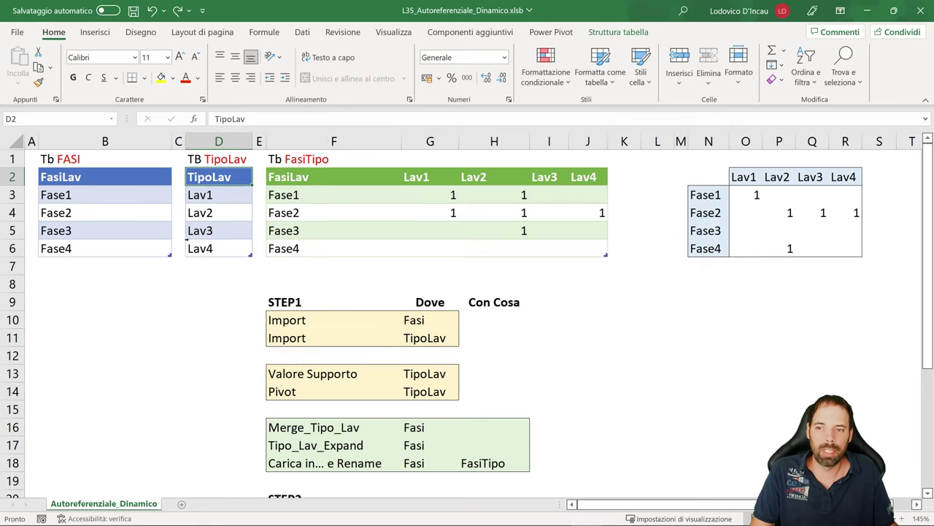
left_click(113, 173)
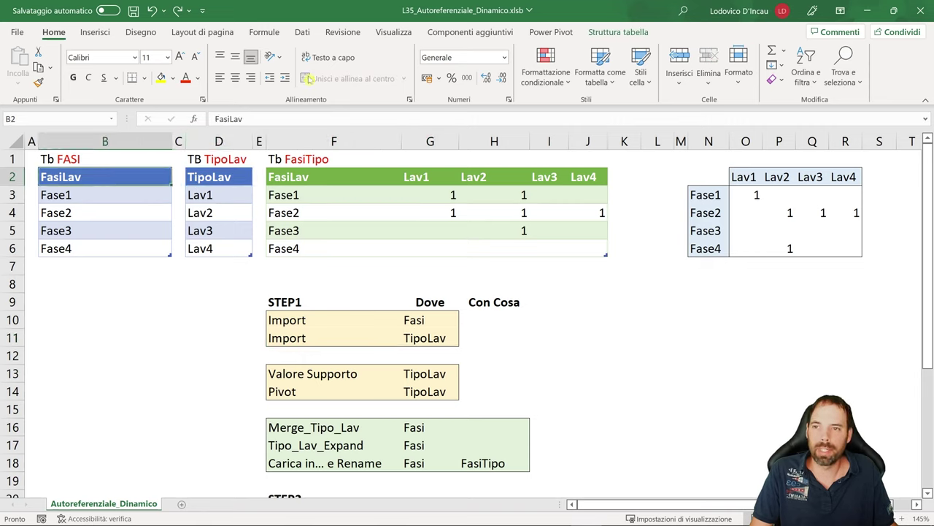
left_click(132, 211)
left_click(303, 32)
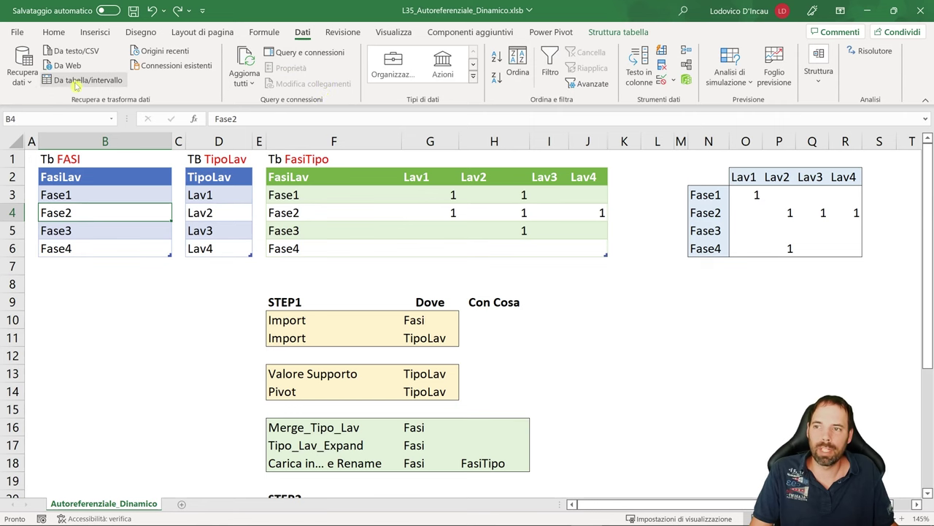
Create a new query from the Fasi table and rename it Fasi_New.
left_click(78, 82)
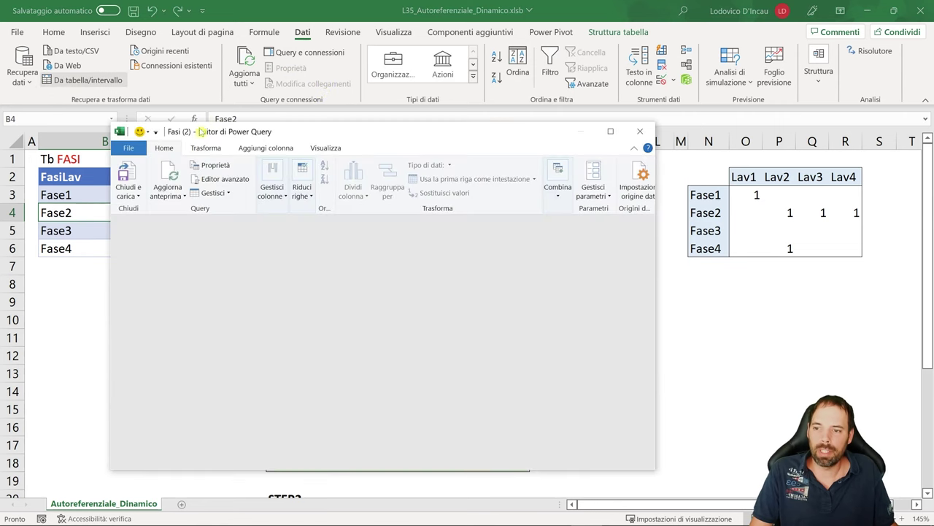
key("F2")
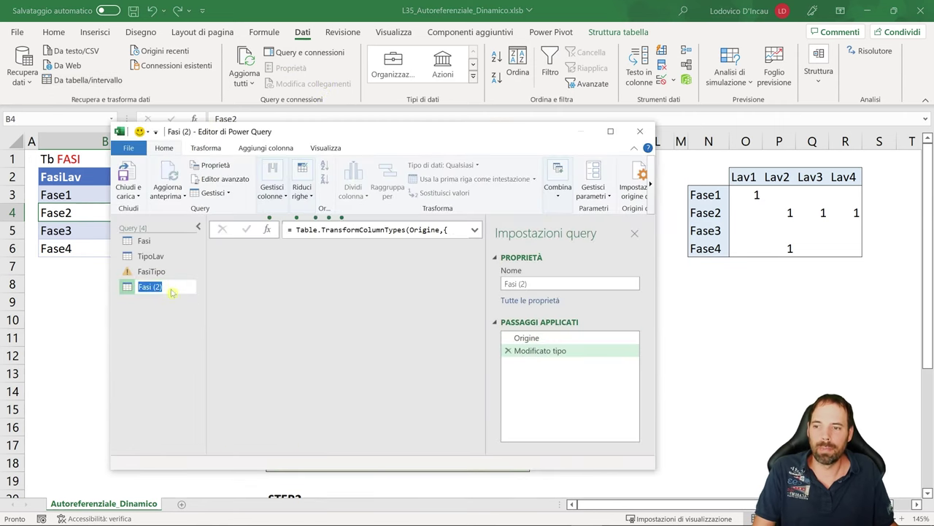
key("BackSpace")
key("BackSpace")
key("BackSpace")
key("BackSpace")
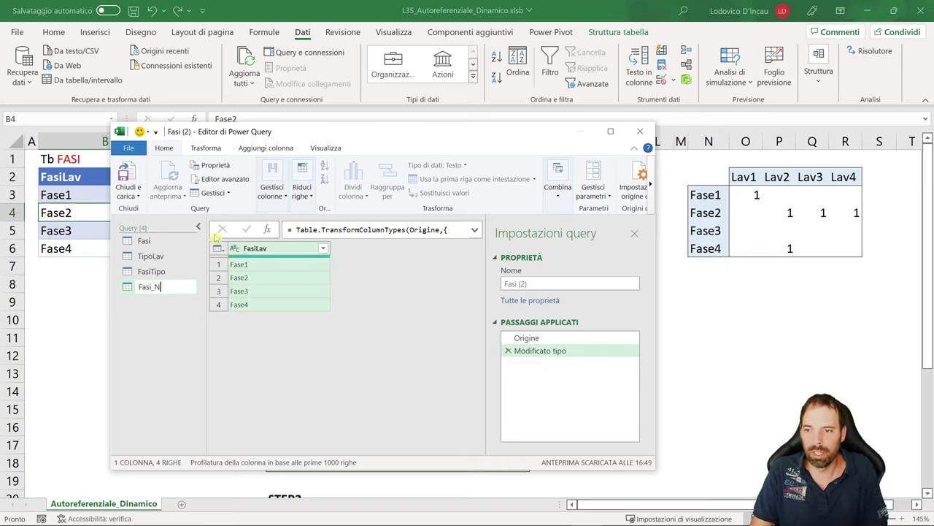
type("_NEW")
key("Return")
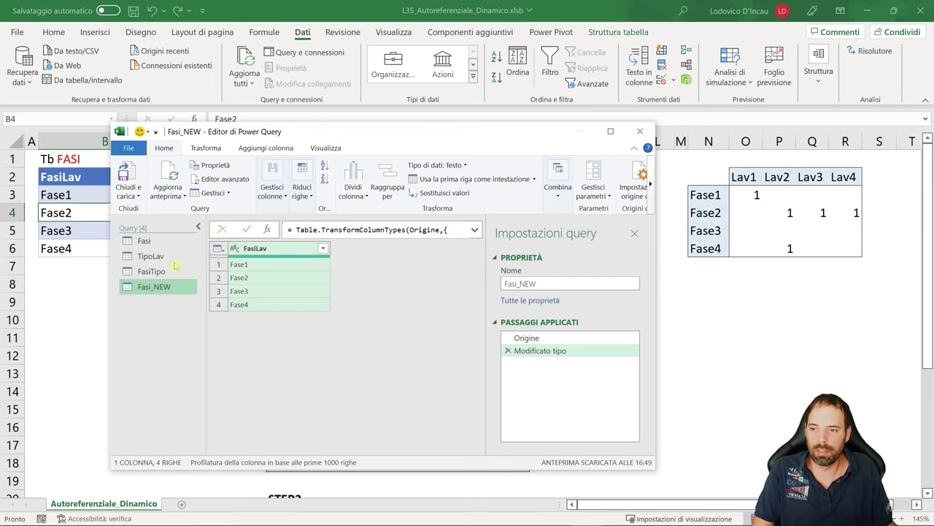
key("F2")
left_click(184, 286)
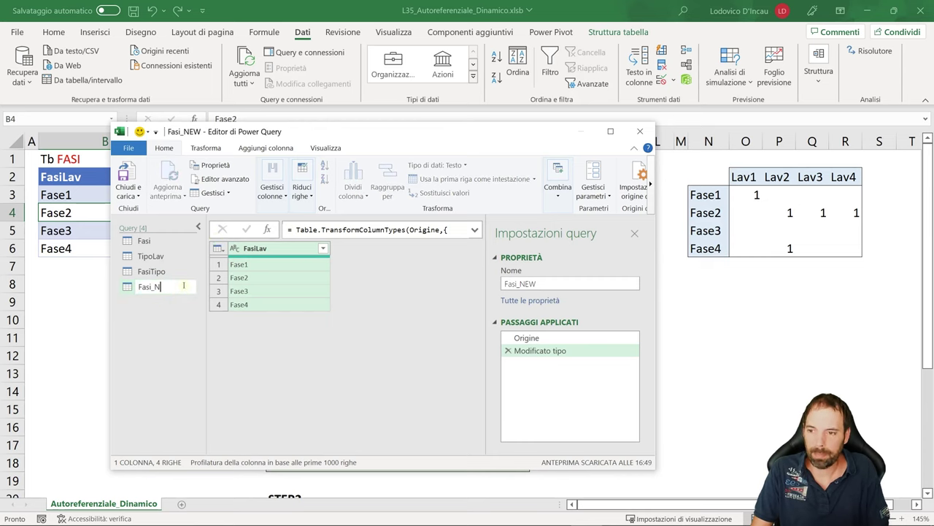
type("ew")
key("Return")
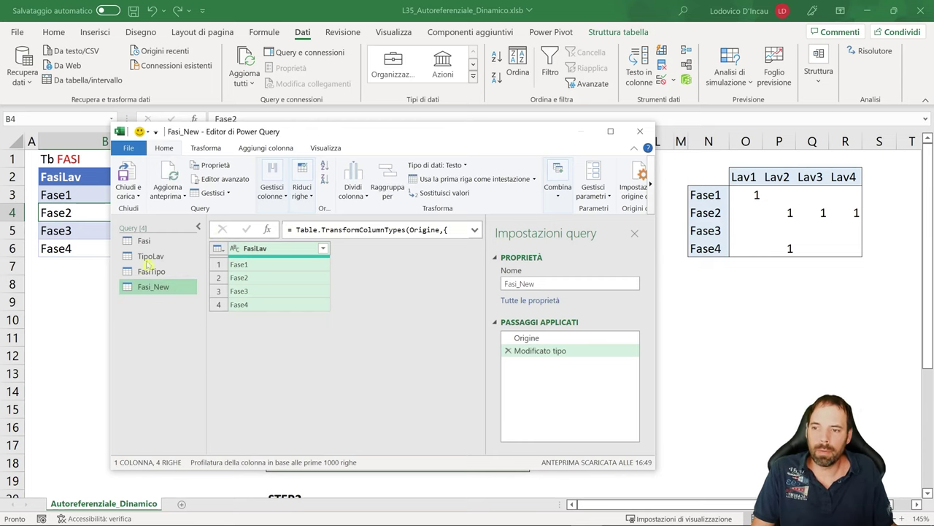
Close and load Fasi_New as connection only, excluded from the data model.
left_click(136, 196)
left_click(126, 223)
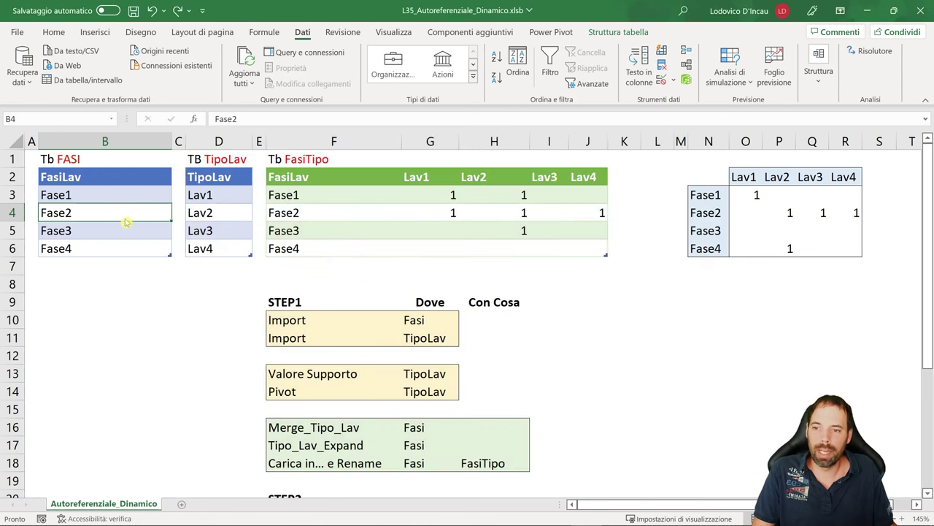
left_click(385, 268)
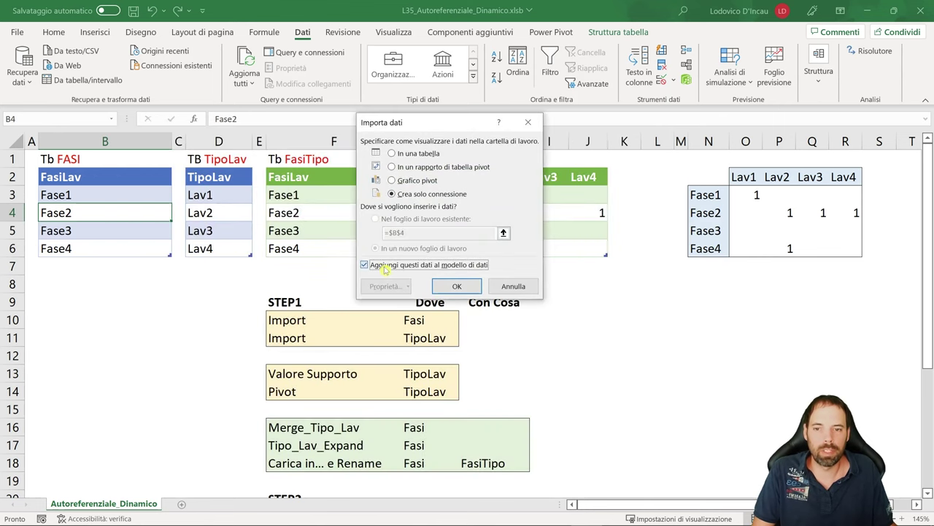
left_click(386, 267)
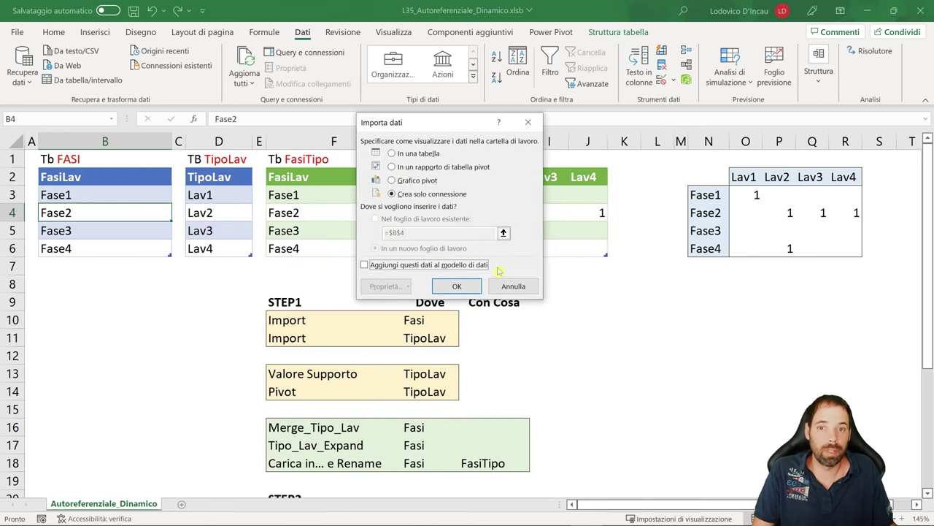
left_click(468, 283)
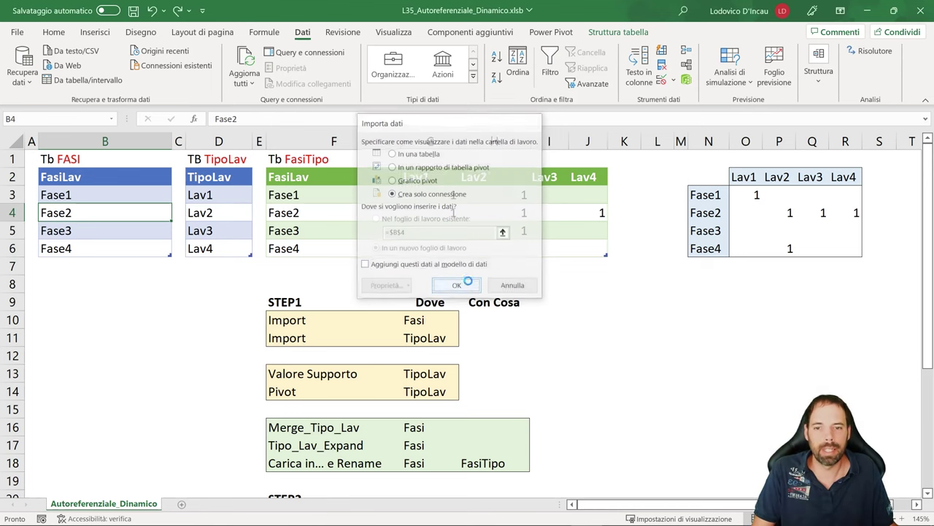
Create a query from the TipoLav table and rename it TipoLav_New.
mouse_move(751, 318)
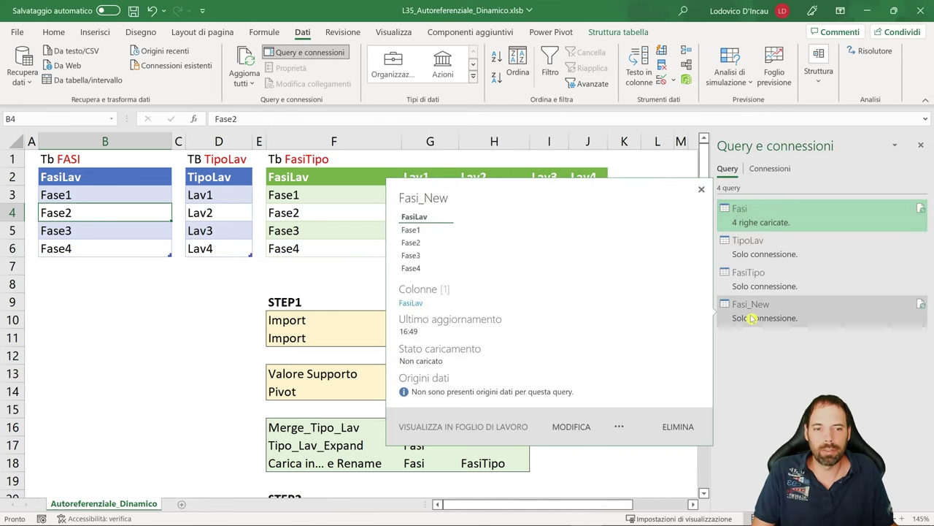
left_click(211, 194)
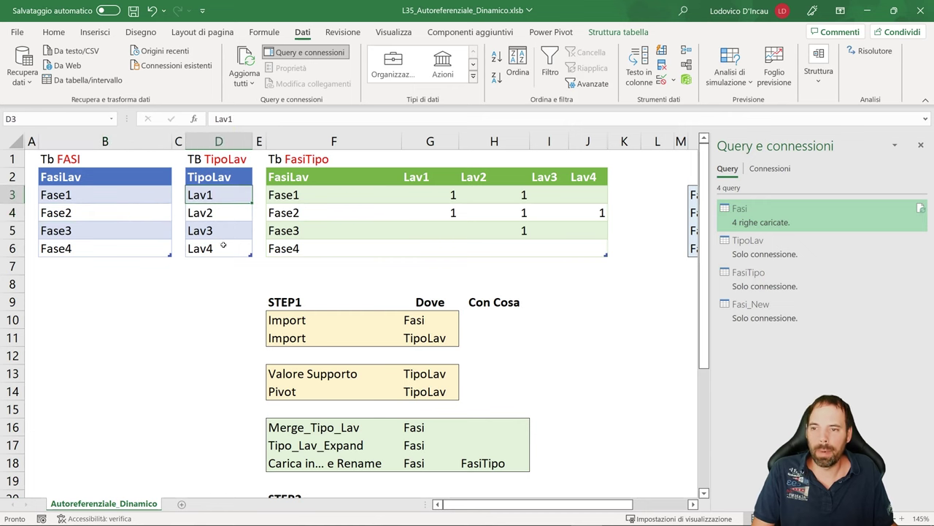
left_click(99, 81)
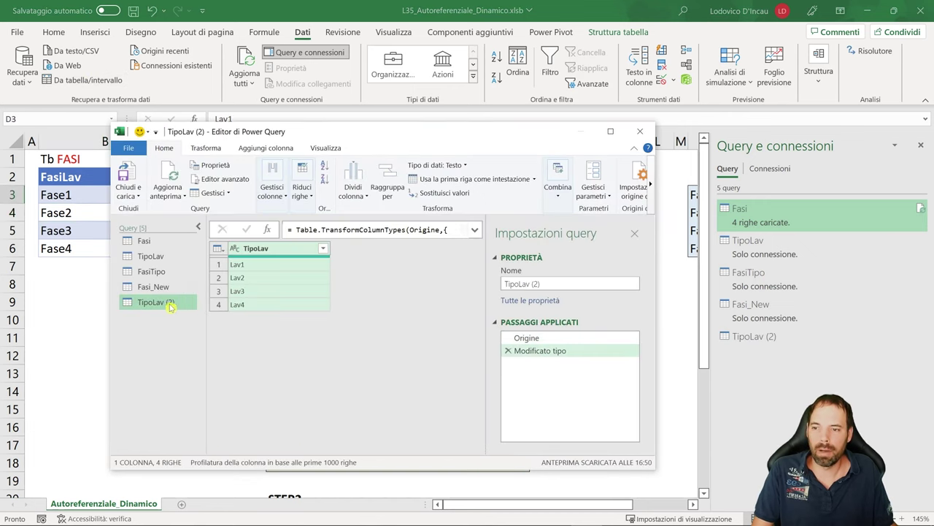
double_click(182, 302)
left_click(184, 304)
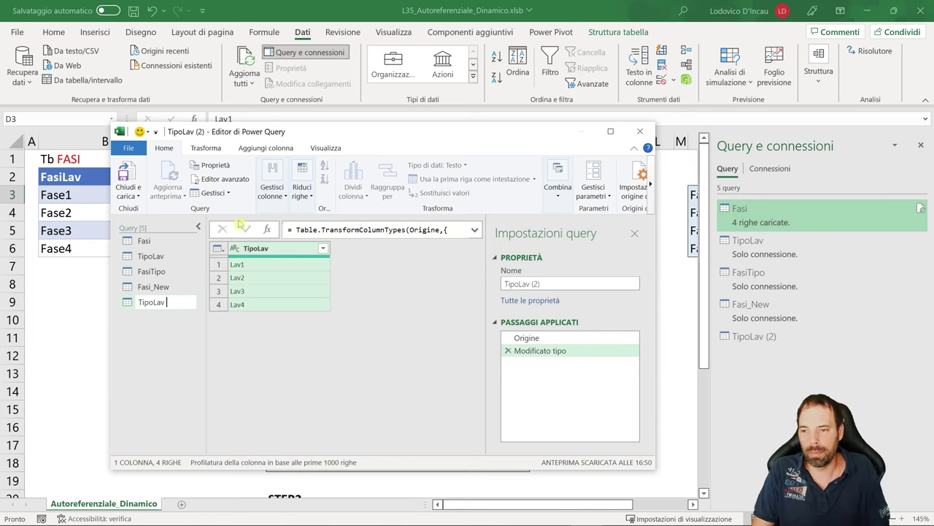
key("Return")
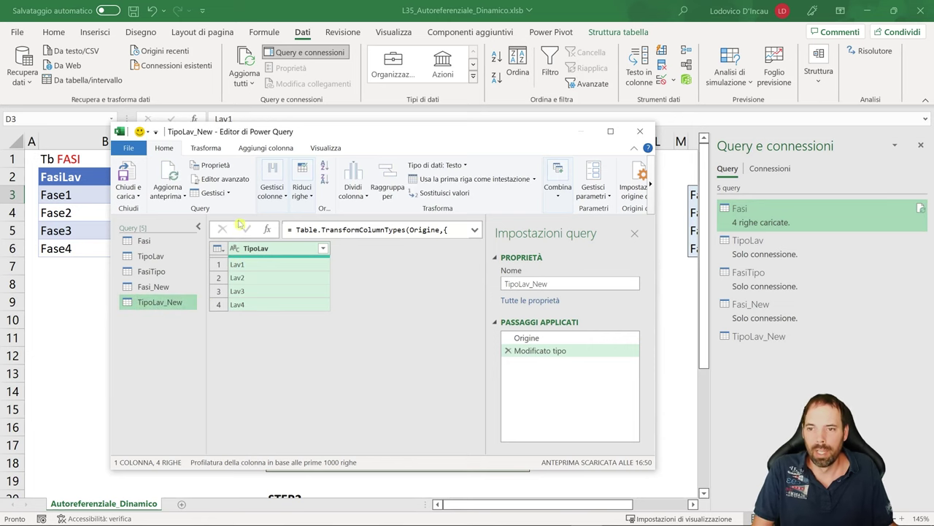
Close the editor and load TipoLav_New as a connection only.
left_click(127, 188)
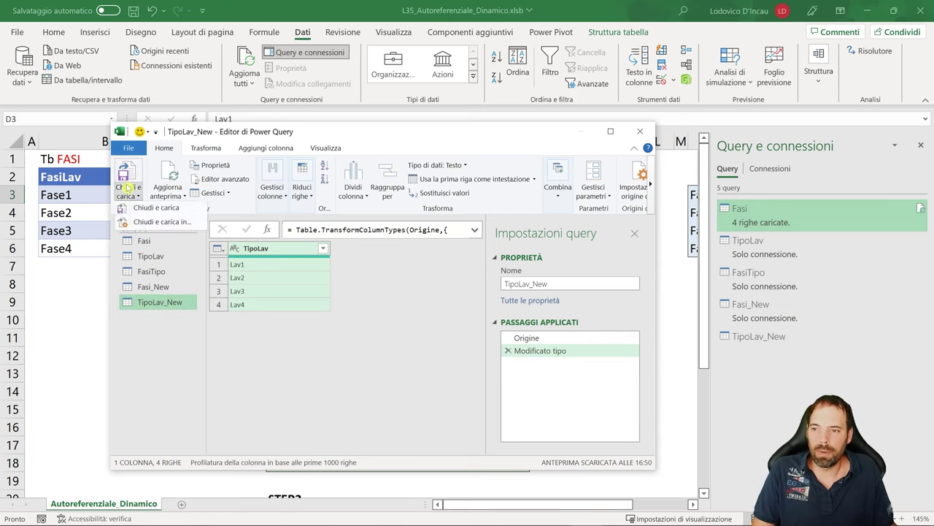
left_click(157, 221)
left_click(387, 267)
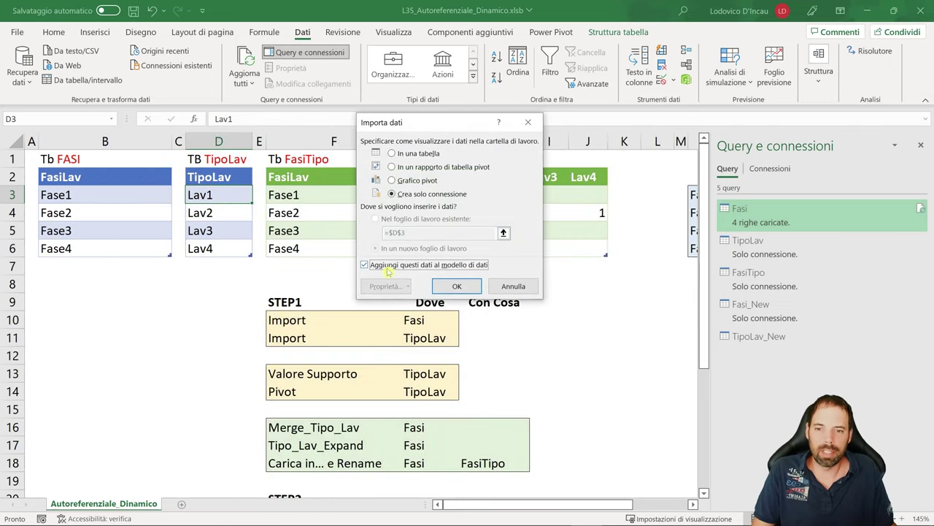
left_click(457, 285)
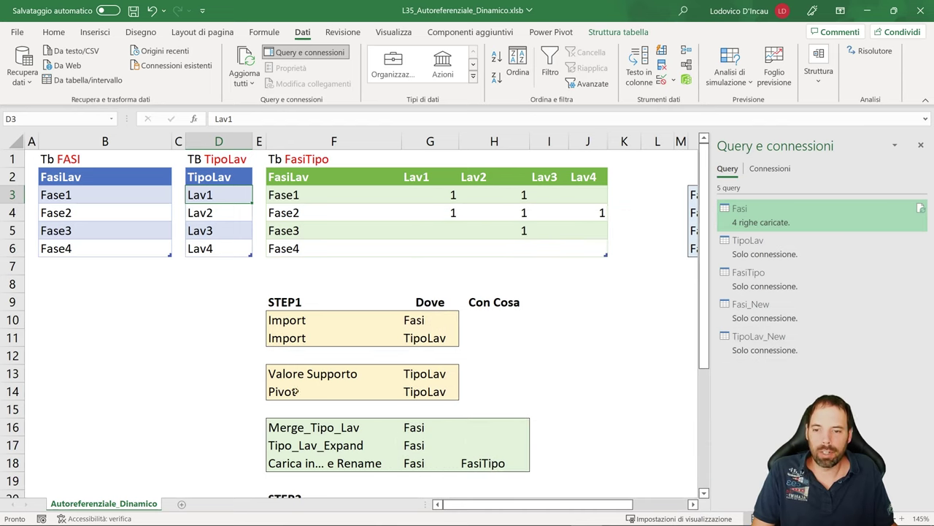
Walk through the Valore Supporto and Pivot plan on the tables, then edit TipoLav_New.
left_click_drag(280, 374, 404, 373)
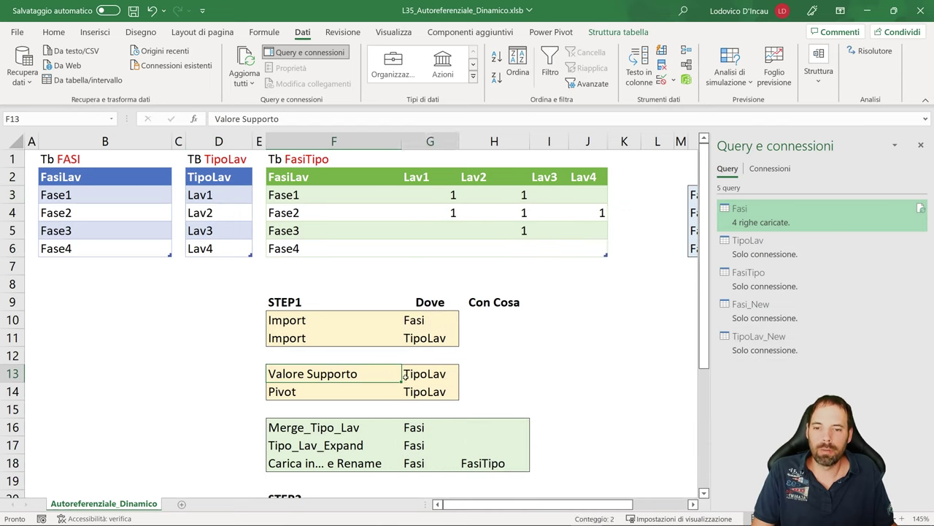
left_click_drag(217, 191, 219, 249)
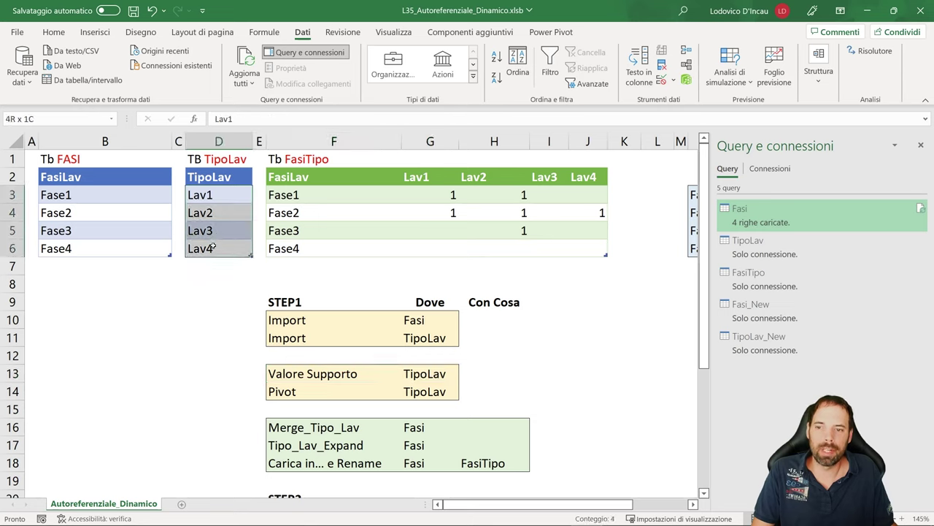
left_click(216, 178)
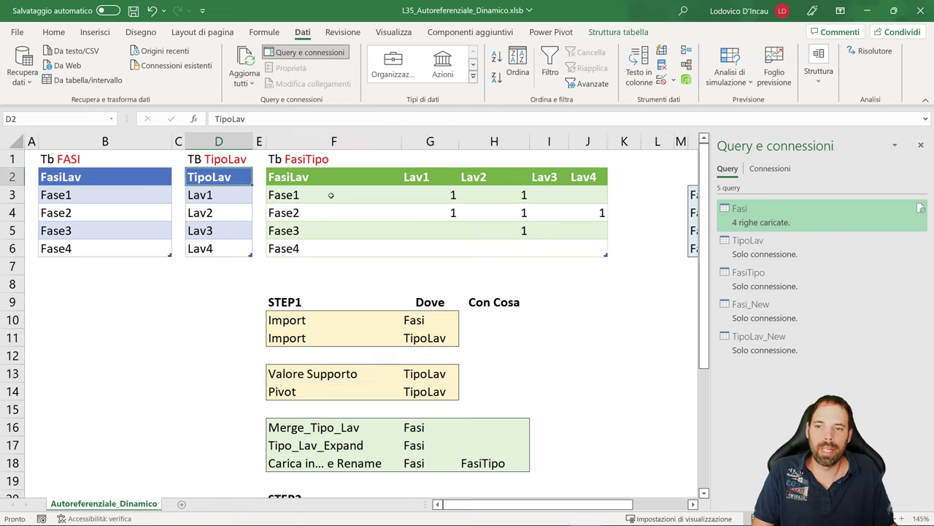
left_click_drag(416, 177, 592, 176)
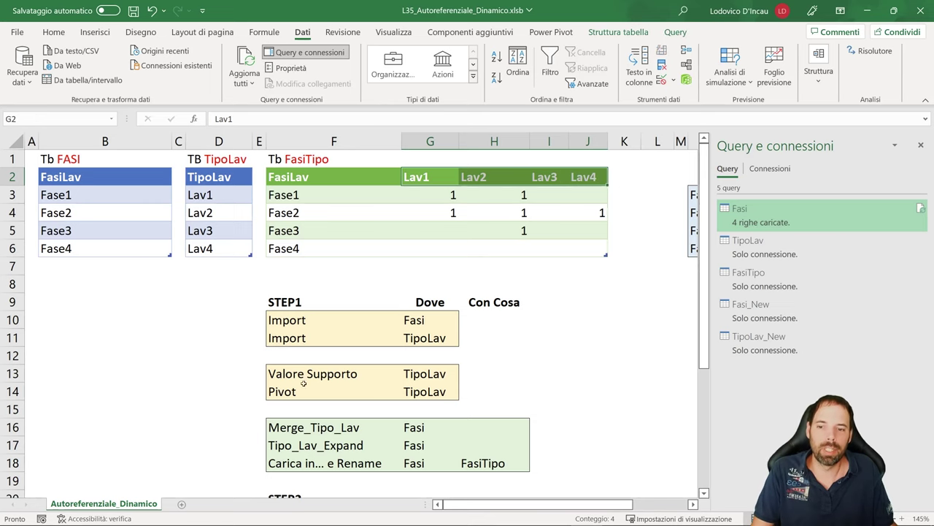
left_click_drag(295, 376, 412, 374)
left_click_drag(352, 391, 421, 387)
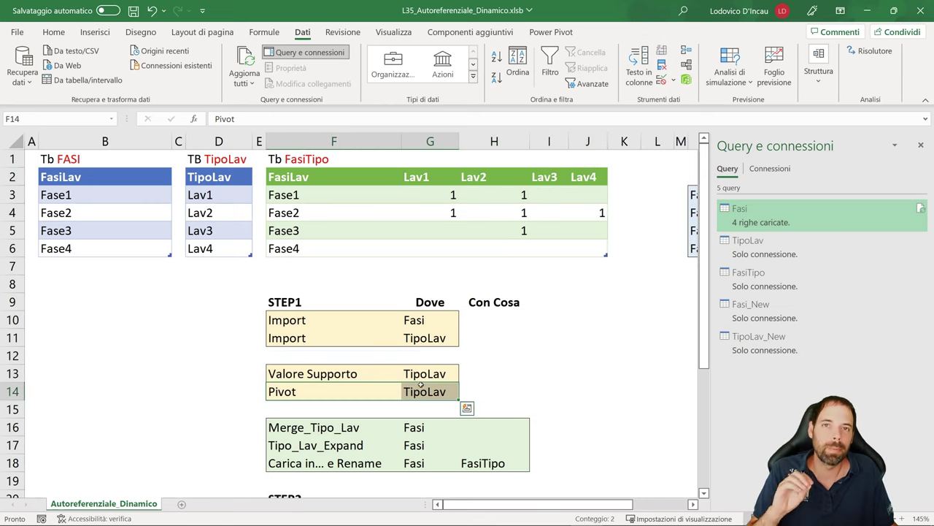
right_click(759, 339)
left_click(794, 333)
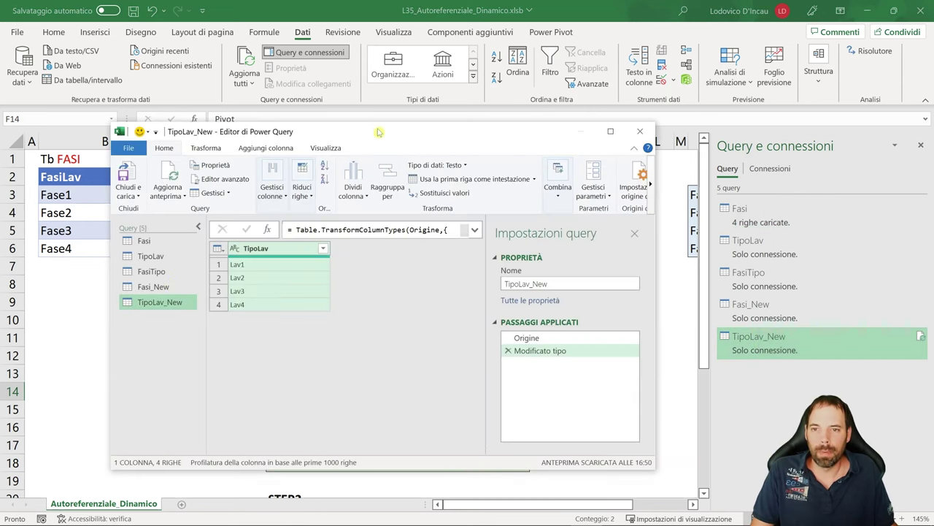
Maximize the Power Query editor and enlarge its display.
double_click(380, 130)
key("ctrl+shift+equal")
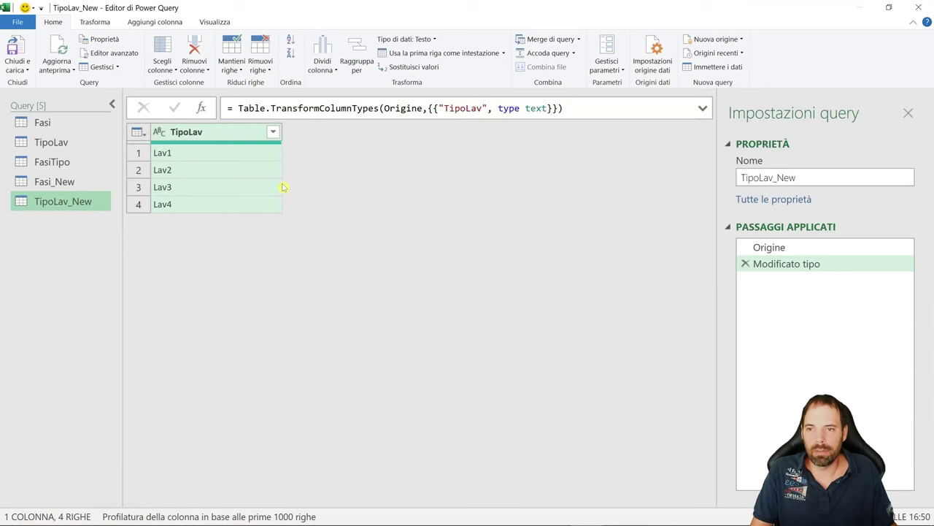
left_click(196, 139)
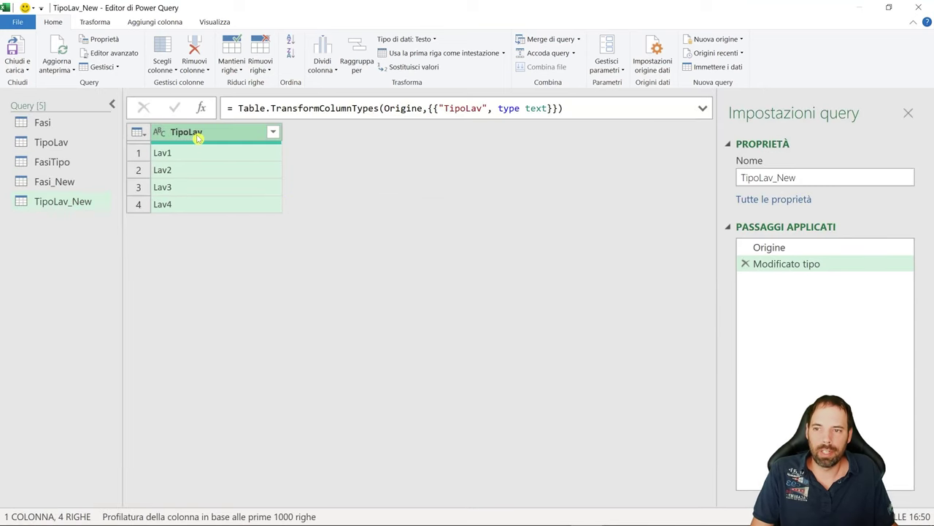
left_click(96, 22)
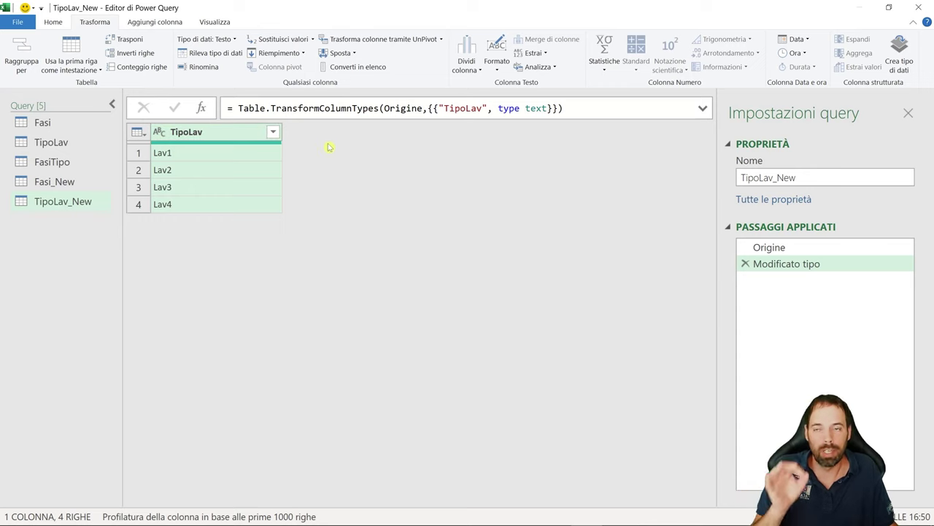
Add a custom column Colonna_Temp with formula 0 to TipoLav_New.
left_click(143, 22)
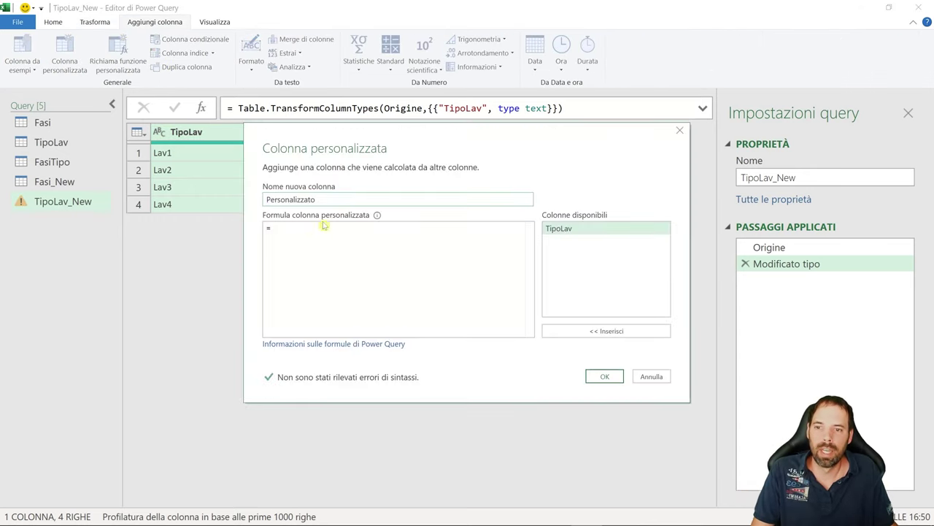
type("Co")
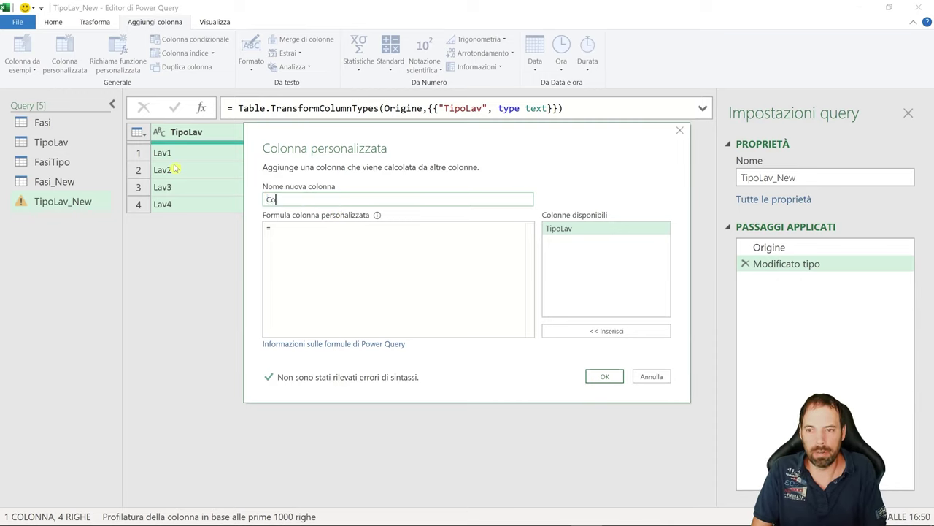
type("lonna_Temp")
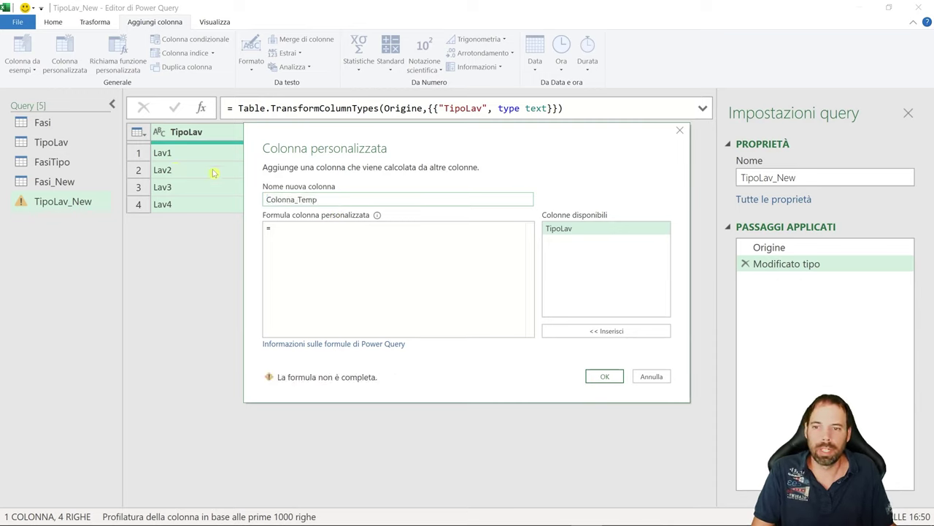
left_click(349, 245)
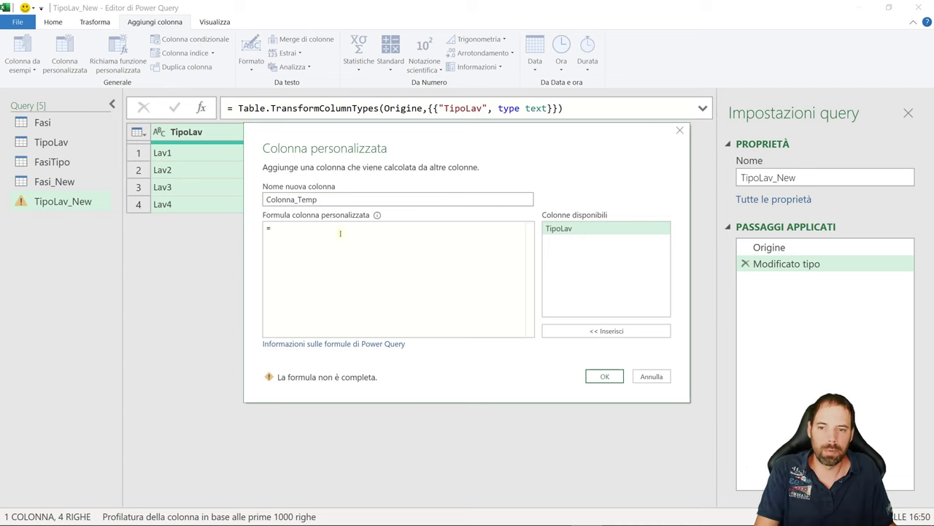
type("0")
left_click(603, 376)
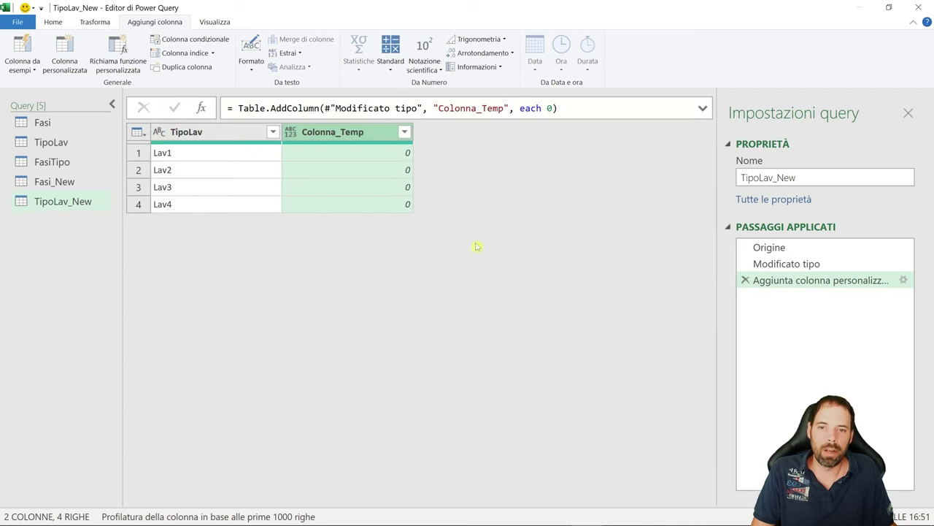
left_click(215, 150)
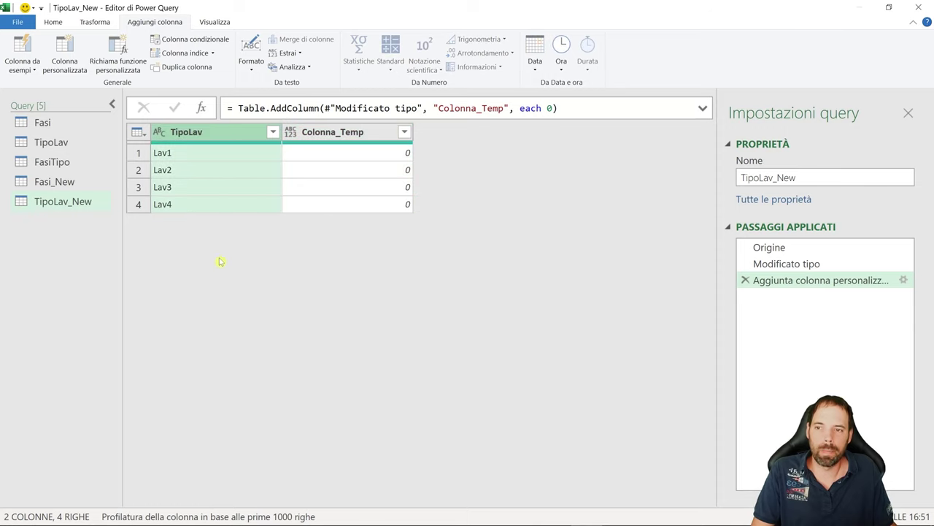
Pivot the TipoLav column on Colonna_Temp using Somma, then restore the editor window.
left_click(95, 21)
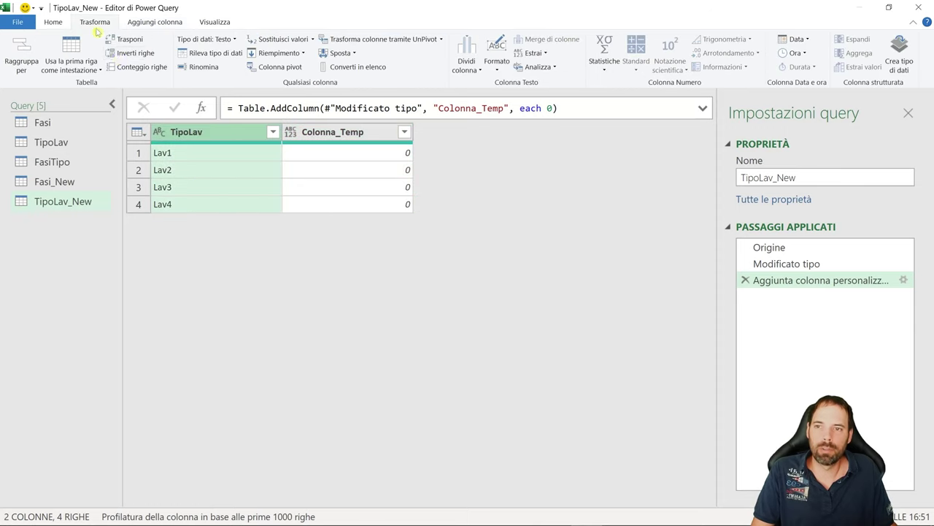
left_click(275, 68)
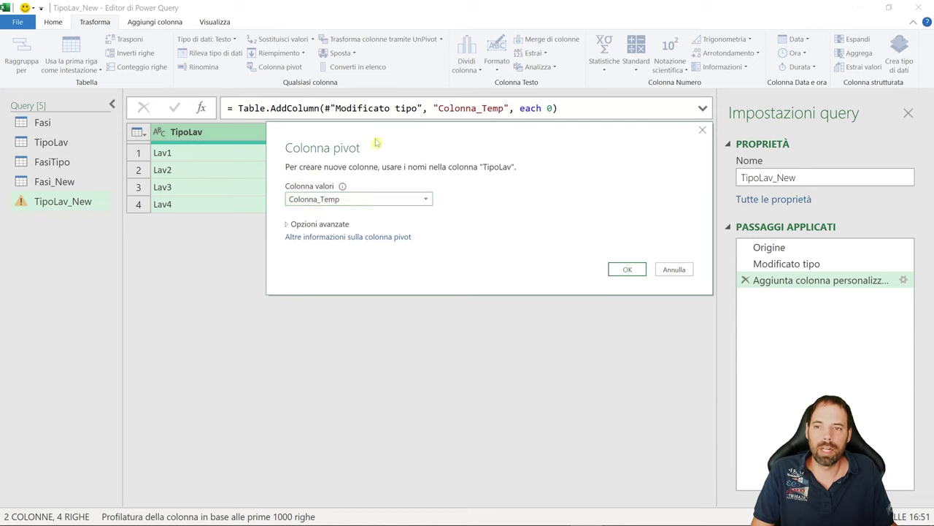
left_click_drag(376, 137, 378, 231)
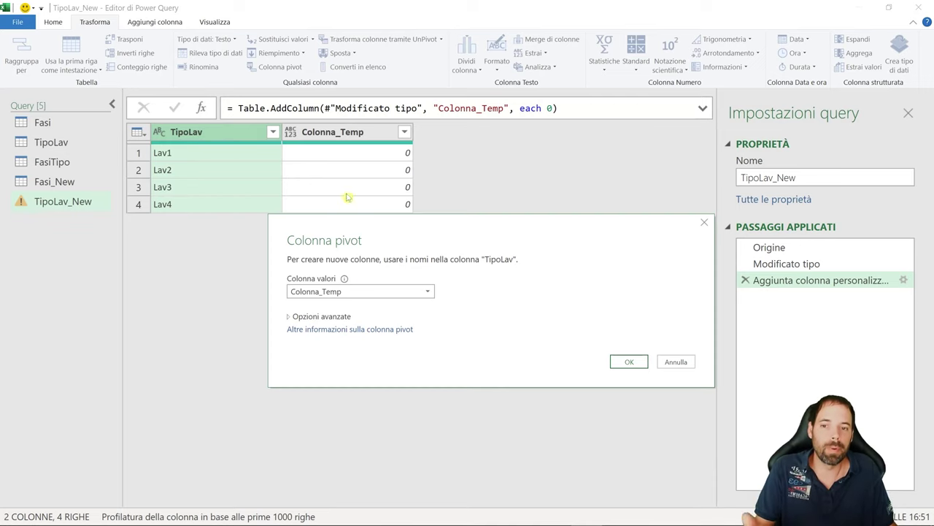
left_click(329, 317)
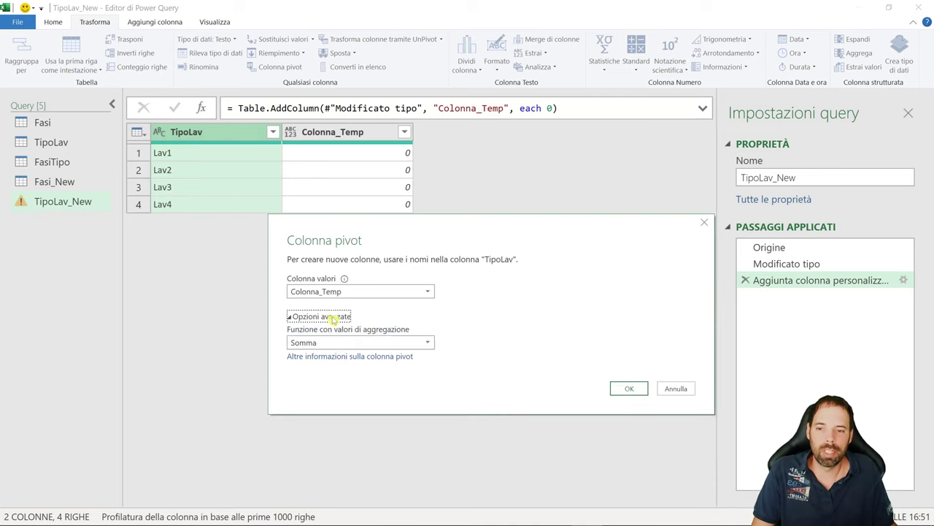
left_click(323, 282)
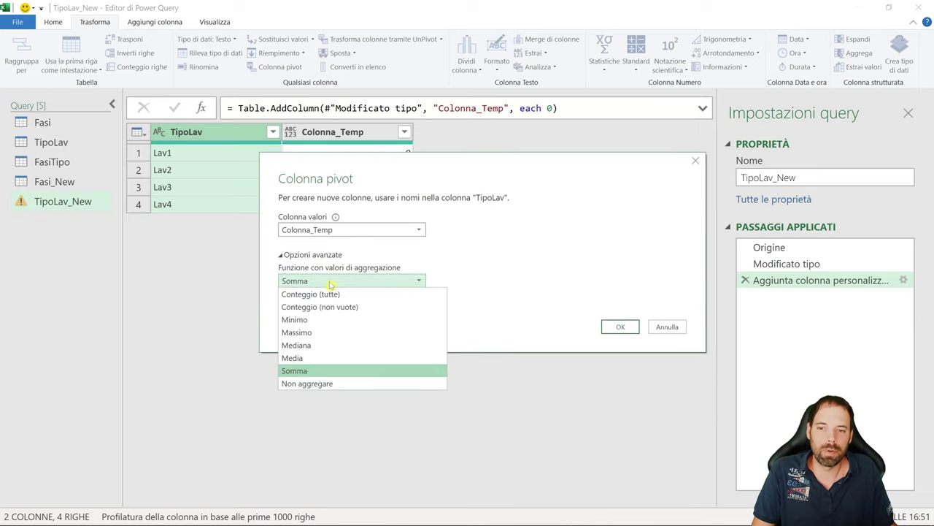
left_click(330, 281)
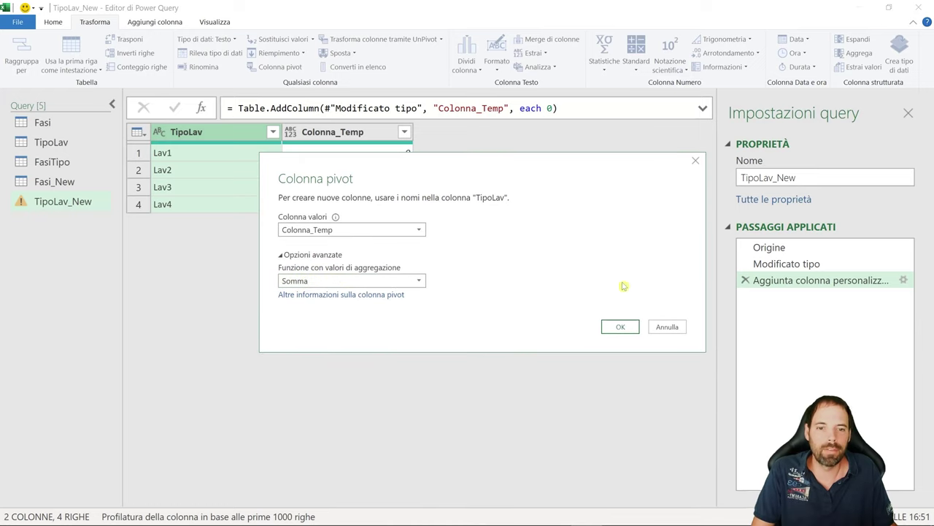
left_click(620, 326)
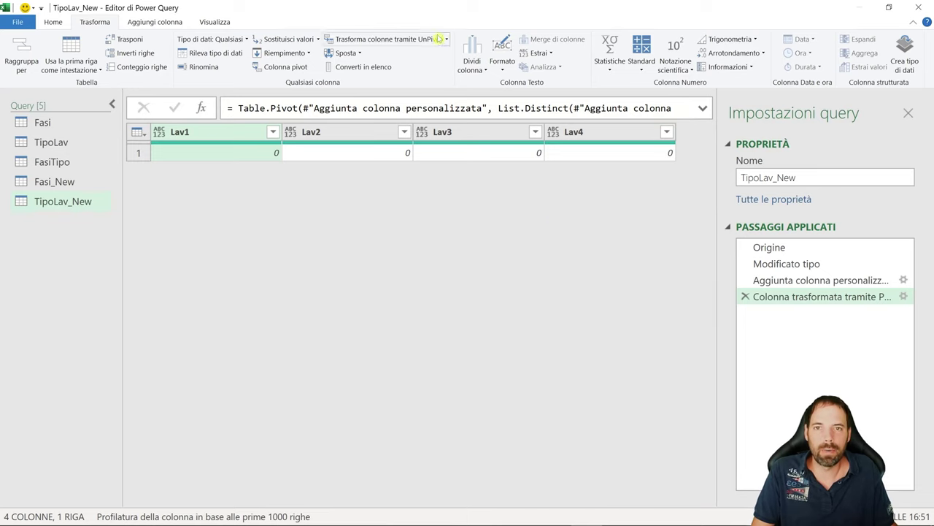
left_click_drag(435, 9, 766, 149)
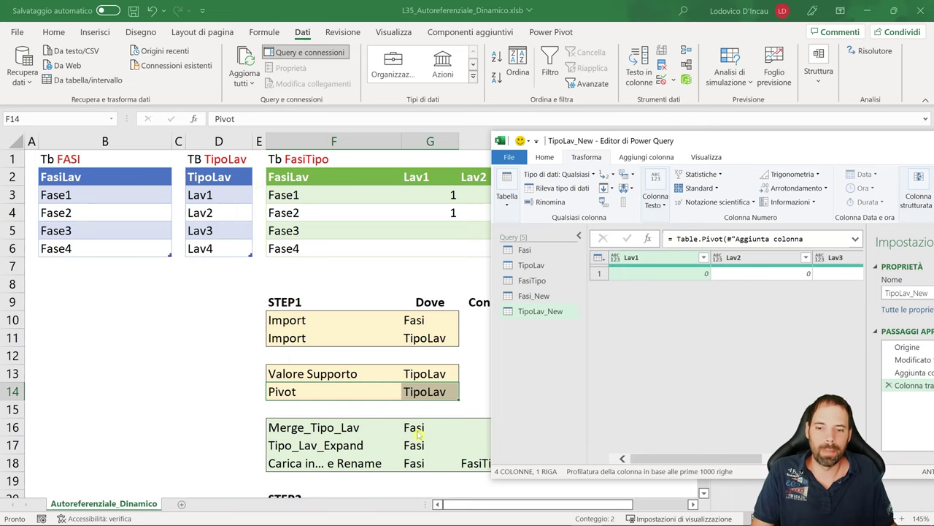
Move and widen the editor beside the queries pane, previewing Fasi_New.
left_click_drag(747, 145, 372, 42)
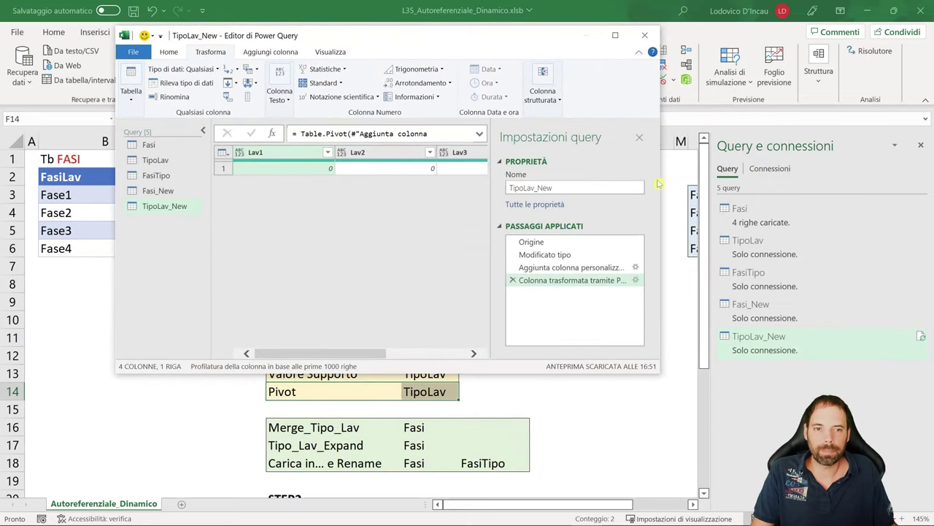
left_click_drag(662, 179, 789, 183)
left_click(155, 191)
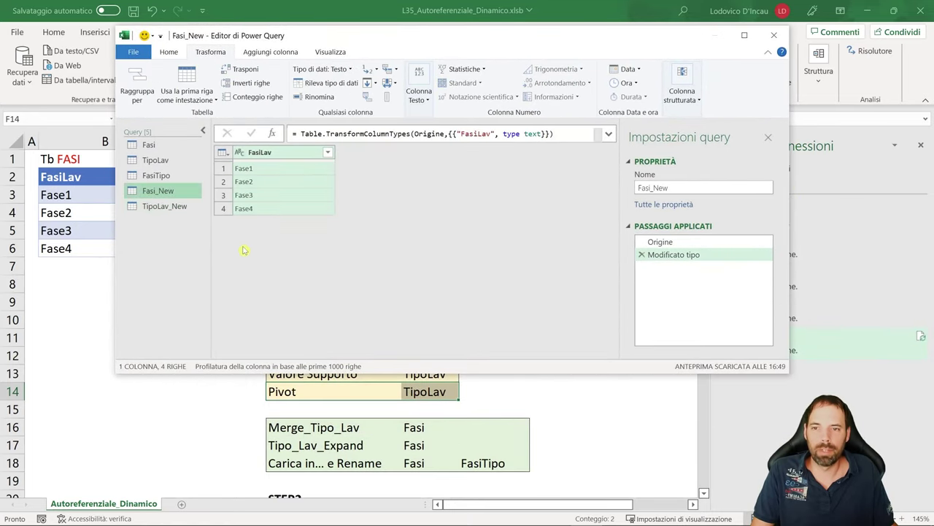
scroll(167, 246, "up", 2)
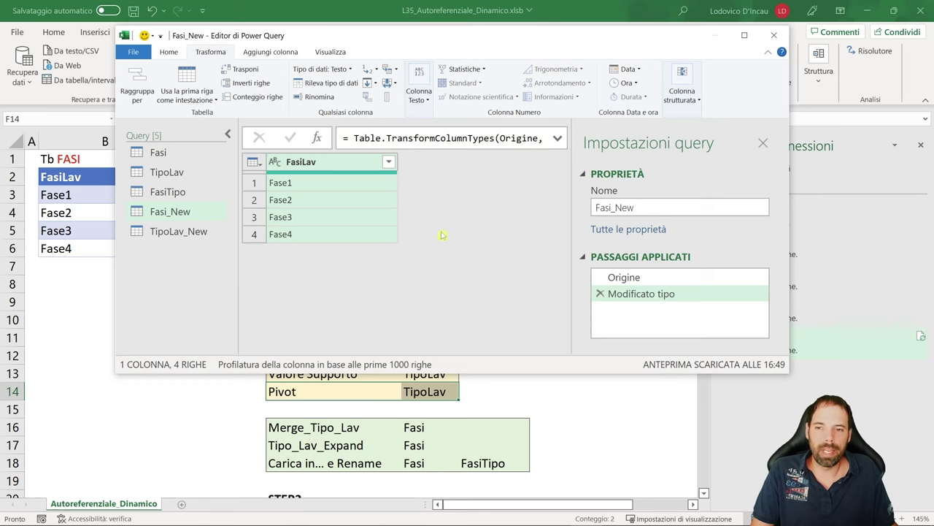
Compare the pivoted TipoLav_New with Fasi_New, ending on Fasi_New.
left_click(179, 231)
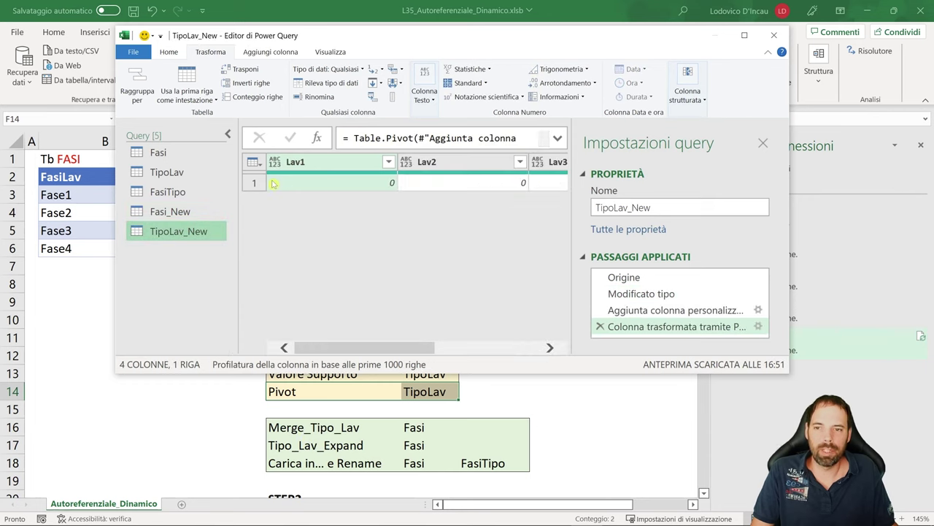
left_click(183, 212)
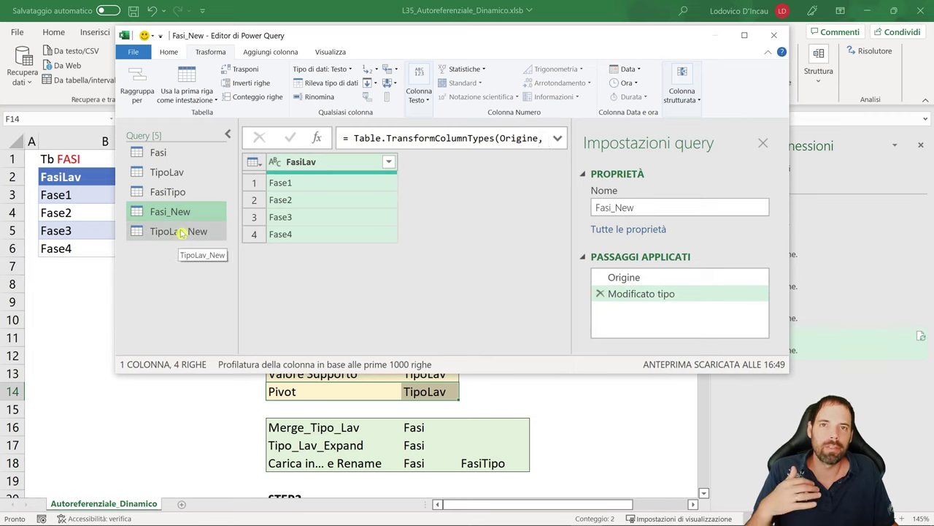
left_click(182, 232)
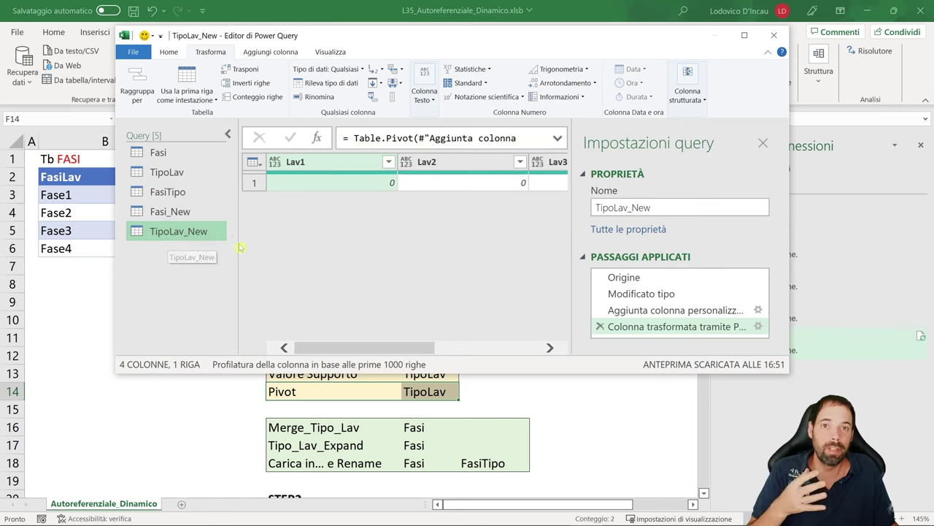
left_click(187, 219)
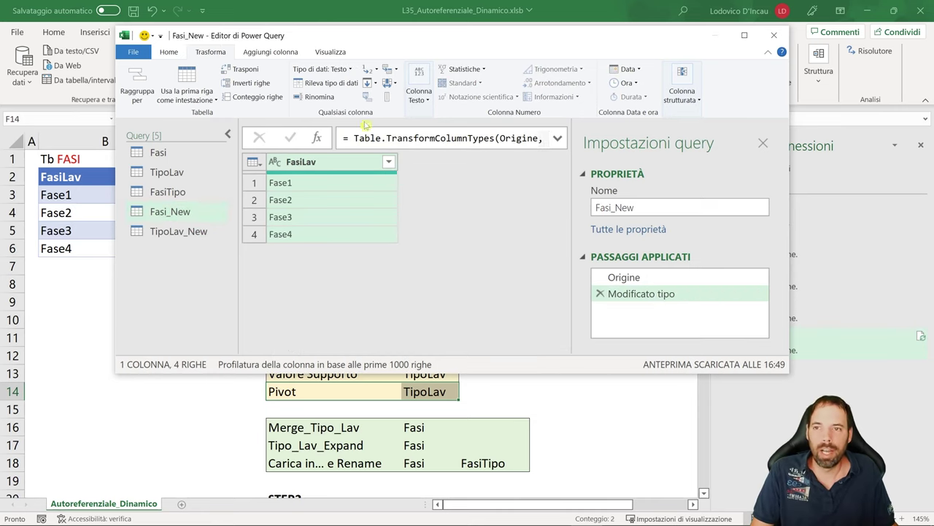
left_click(252, 54)
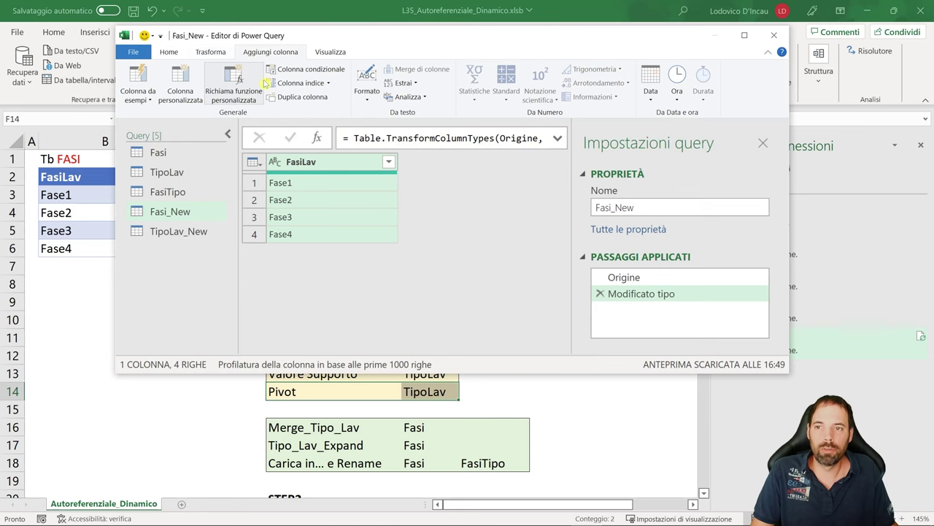
Add a custom column TipoLav_New to Fasi_New with formula = TipoLav_New.
left_click(180, 88)
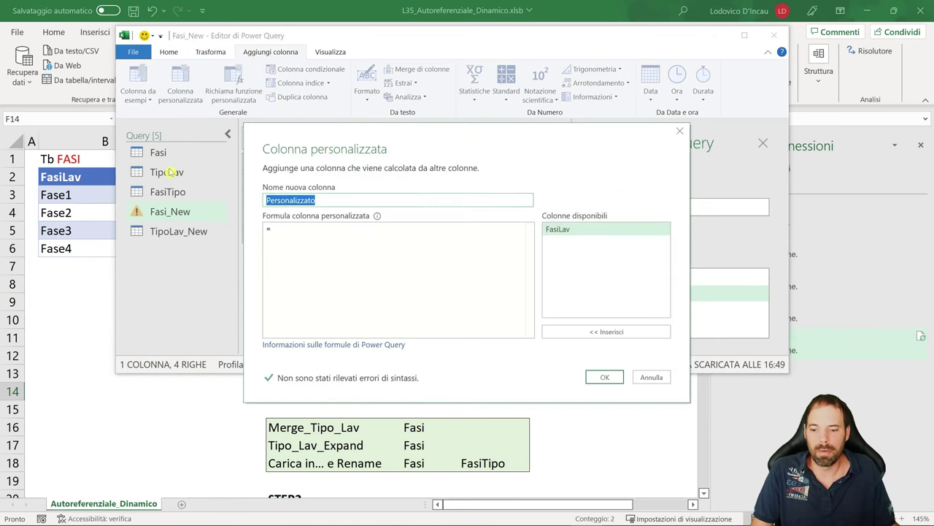
type("Col")
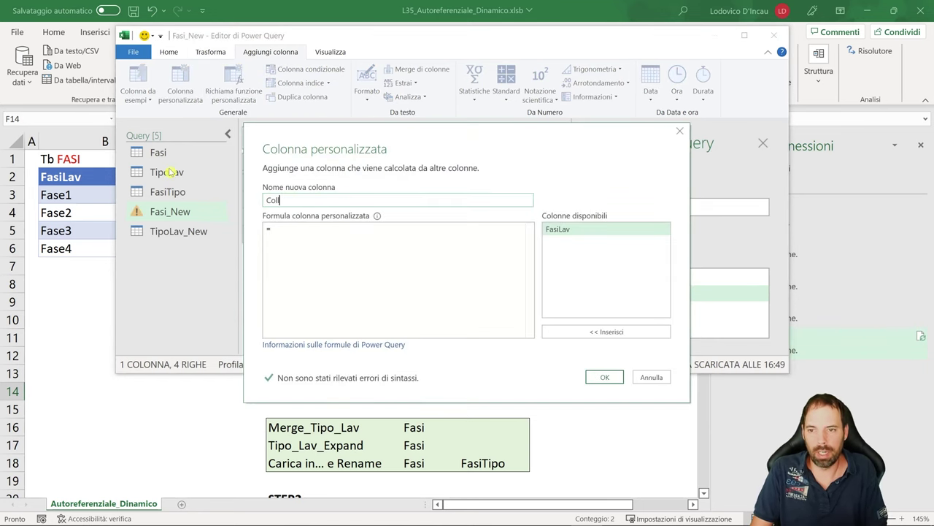
key("BackSpace")
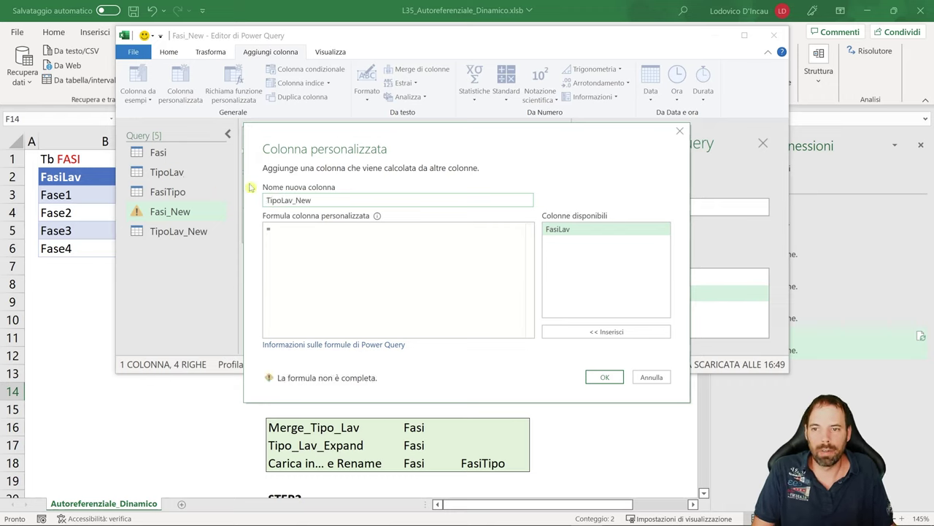
left_click(310, 243)
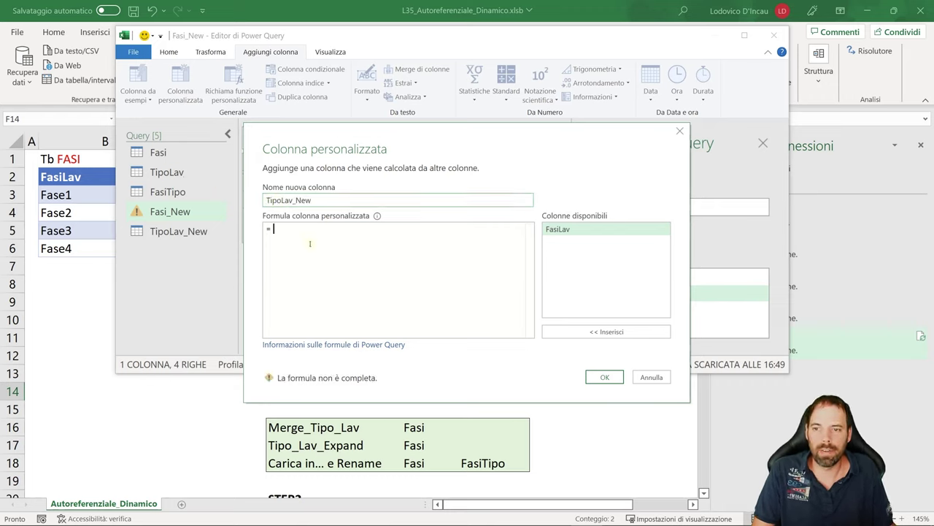
double_click(313, 200)
left_click(299, 232)
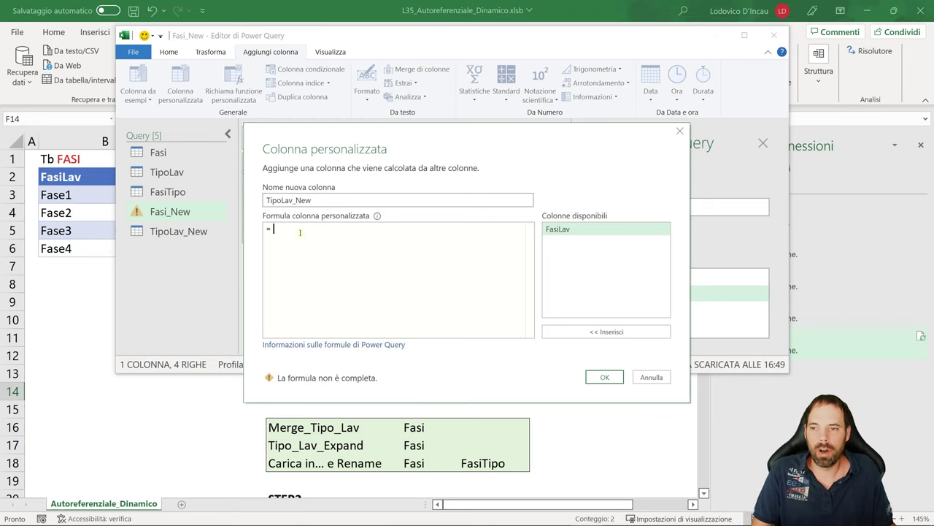
type("Tipo")
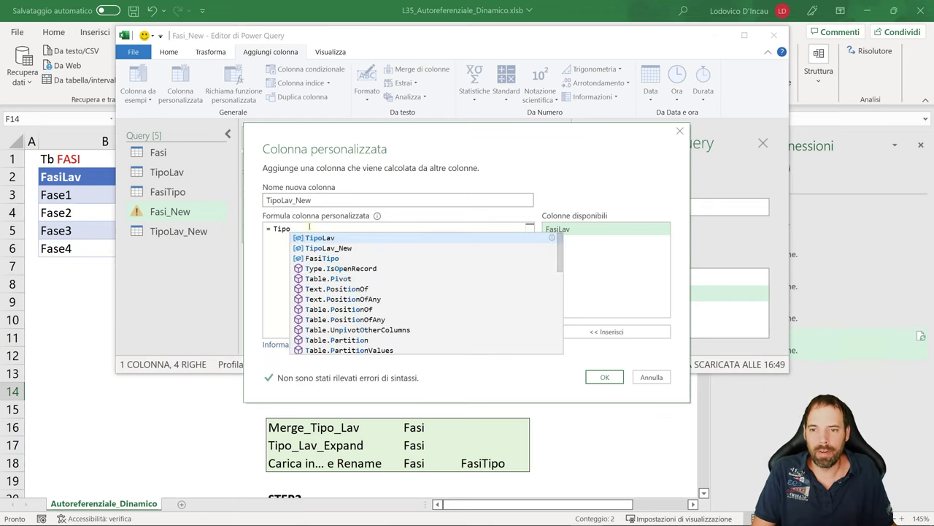
left_click(331, 249)
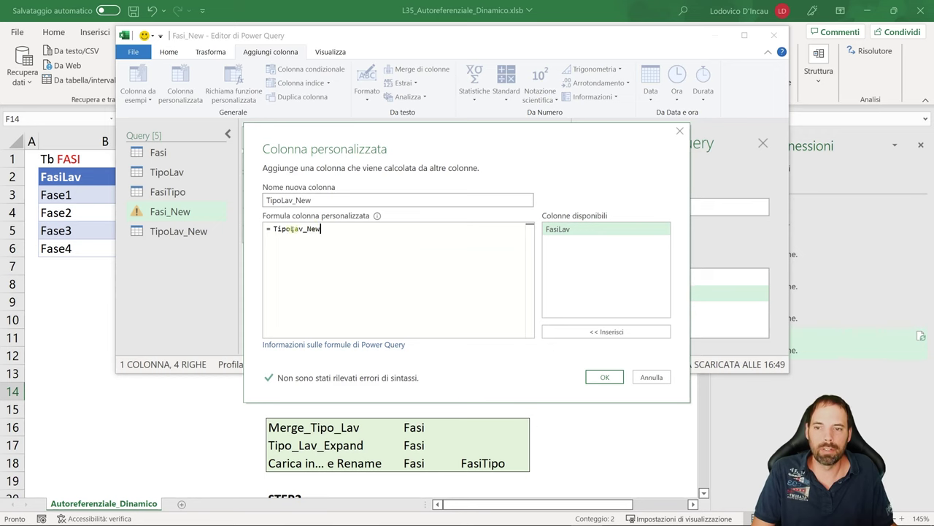
left_click(603, 377)
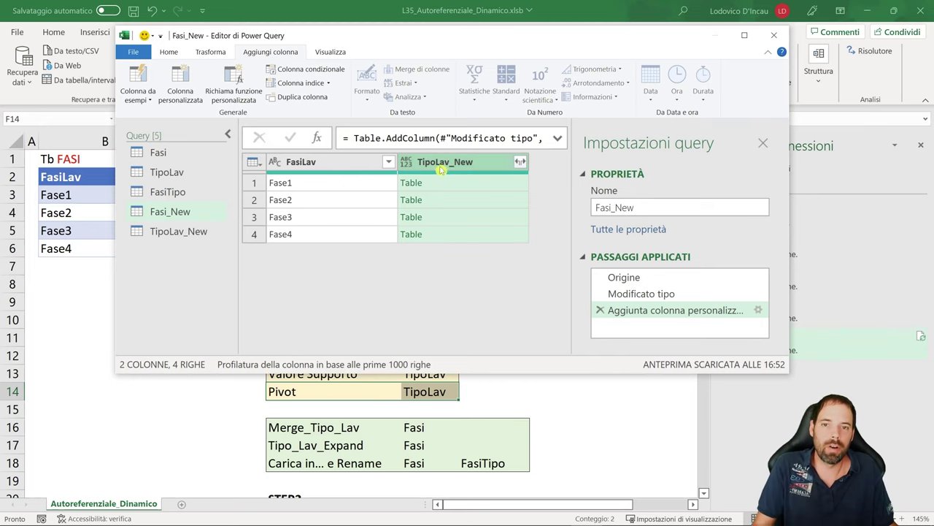
Recheck the custom column settings and preview Fase1's nested Lav1–Lav4 table.
left_click(757, 311)
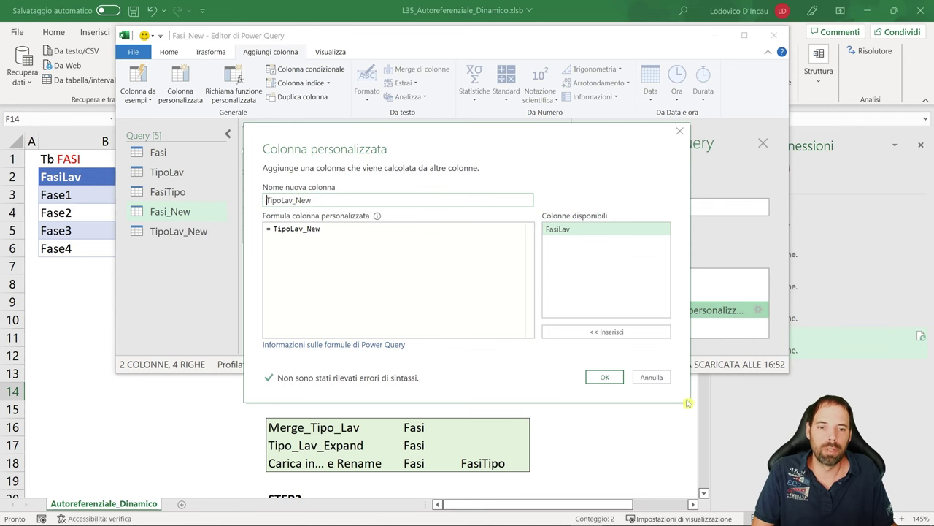
left_click(652, 378)
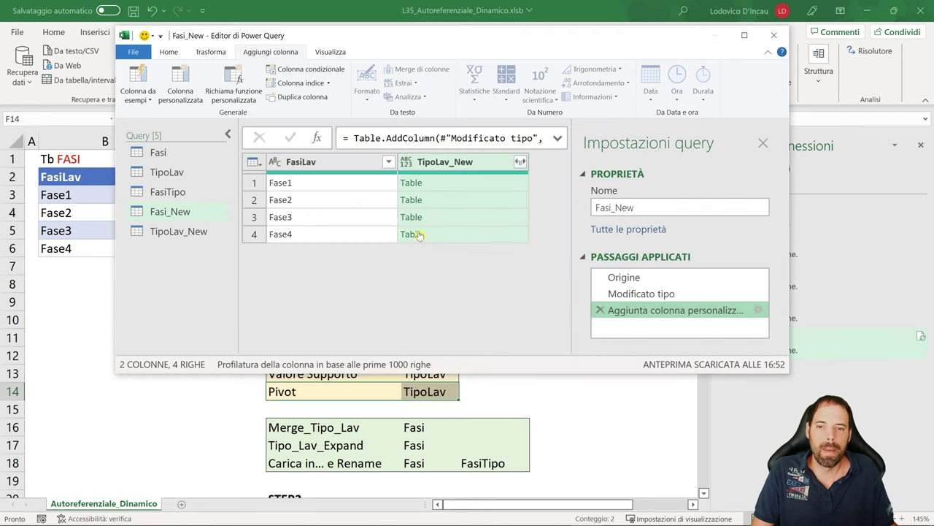
left_click(432, 184)
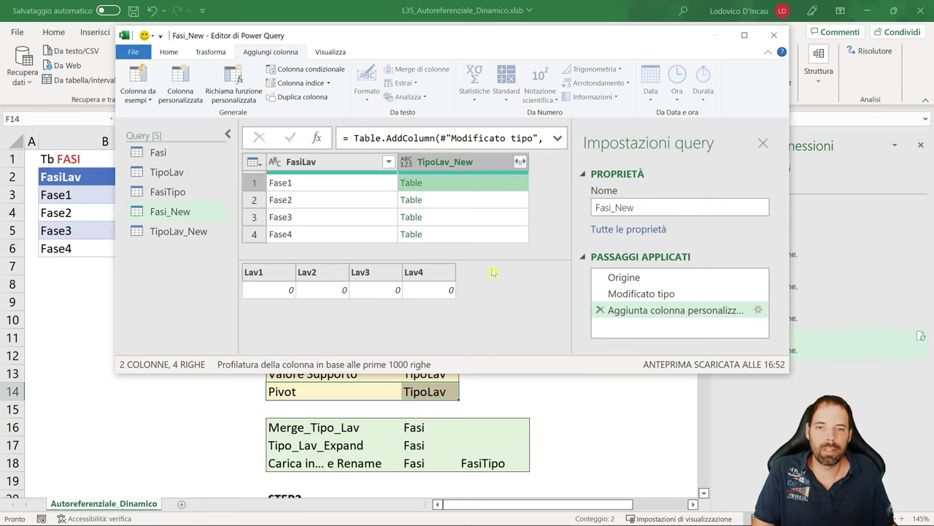
Expand TipoLav_New into Lav1–Lav4 without the column-name prefix, then maximize the editor.
left_click(520, 162)
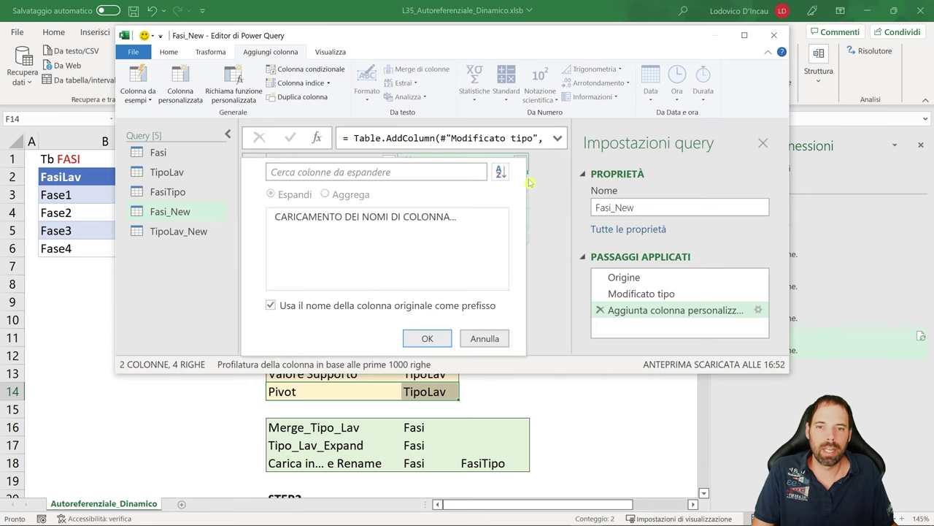
left_click(291, 310)
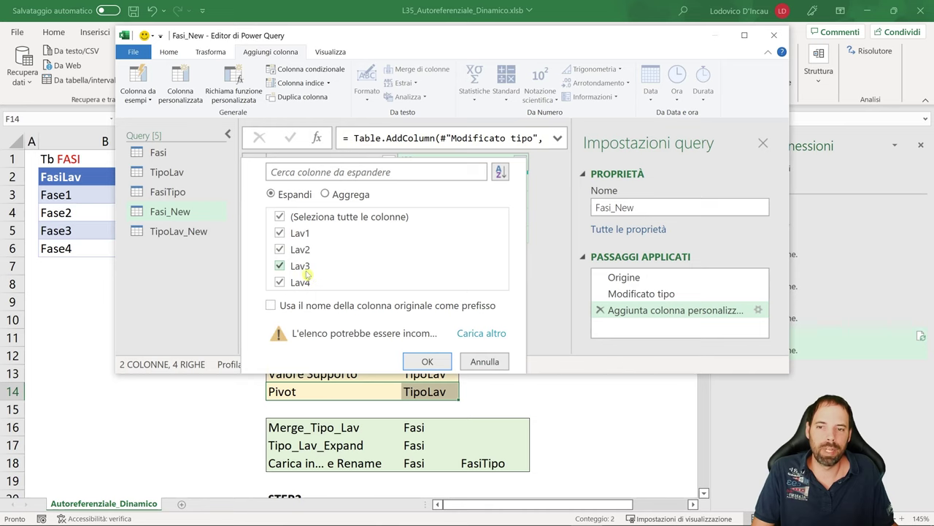
left_click(429, 362)
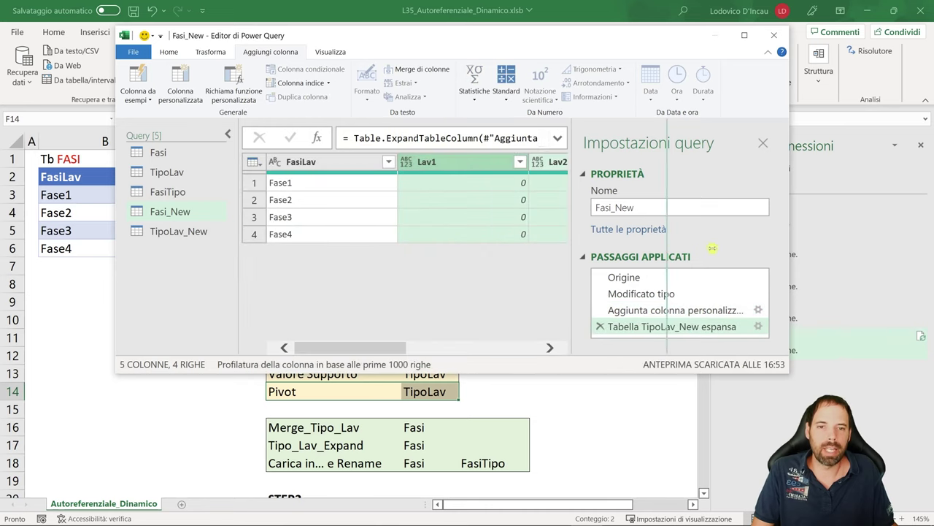
left_click_drag(576, 252, 763, 250)
left_click_drag(537, 42, 511, 2)
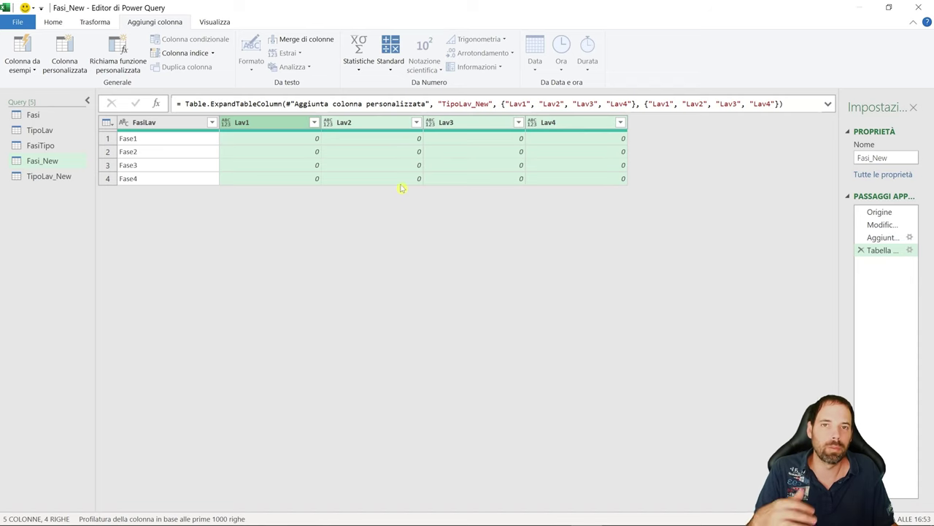
Review the Tabella TipoLav_New espansa result with Lav1–Lav4, then restore the editor window.
left_click(882, 238)
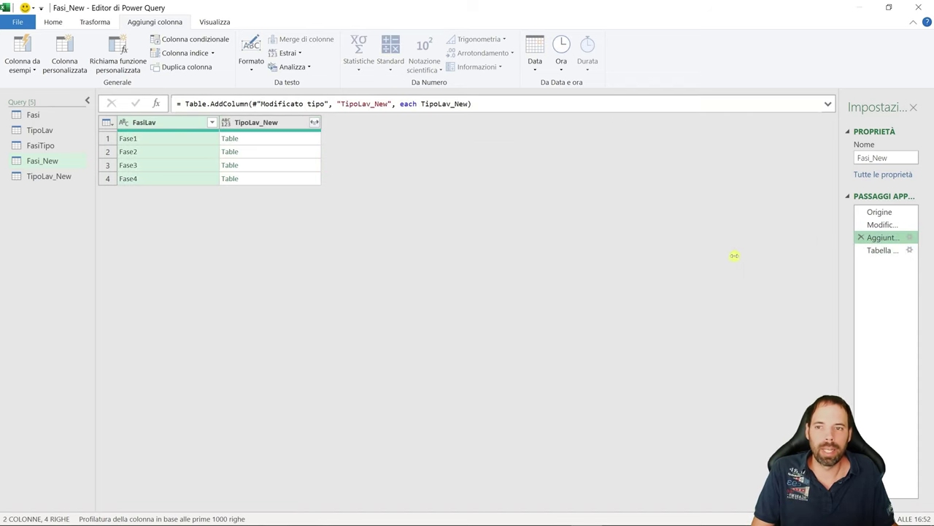
left_click_drag(735, 256, 730, 256)
key("ctrl+plus")
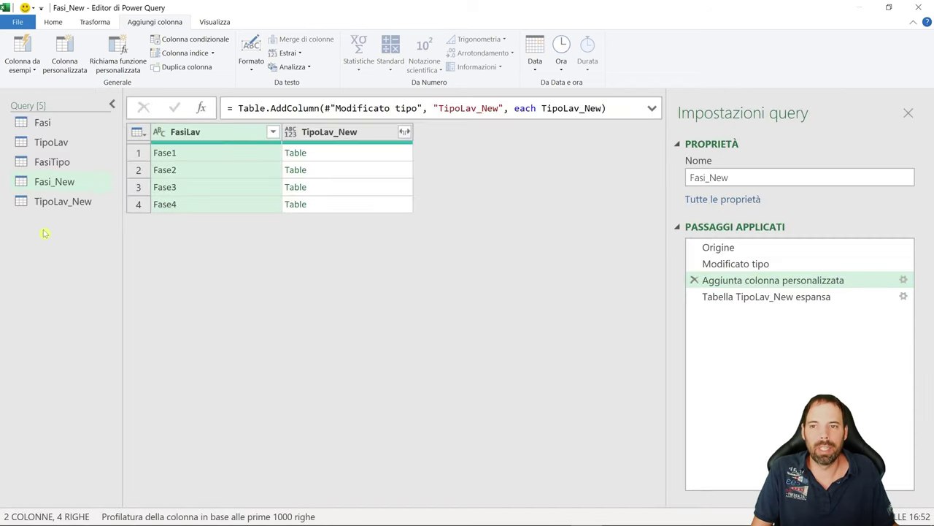
left_click(324, 153)
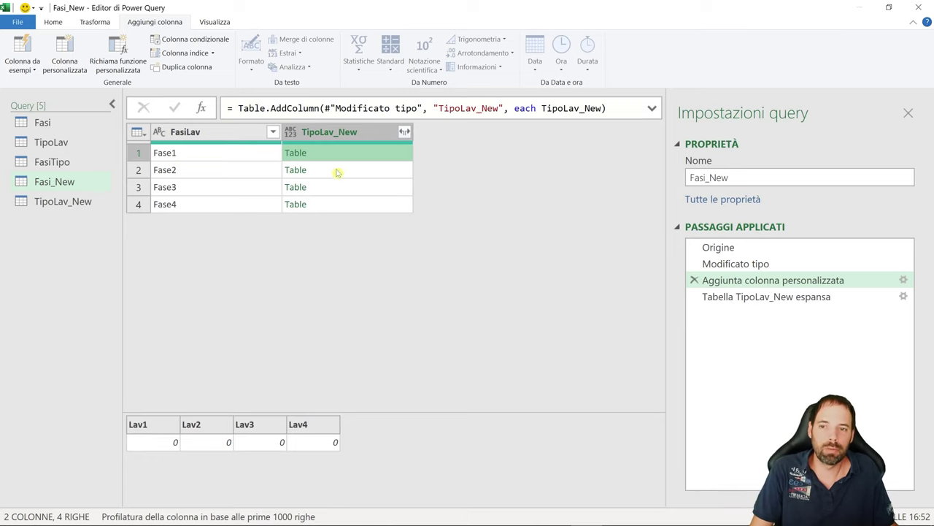
left_click(716, 296)
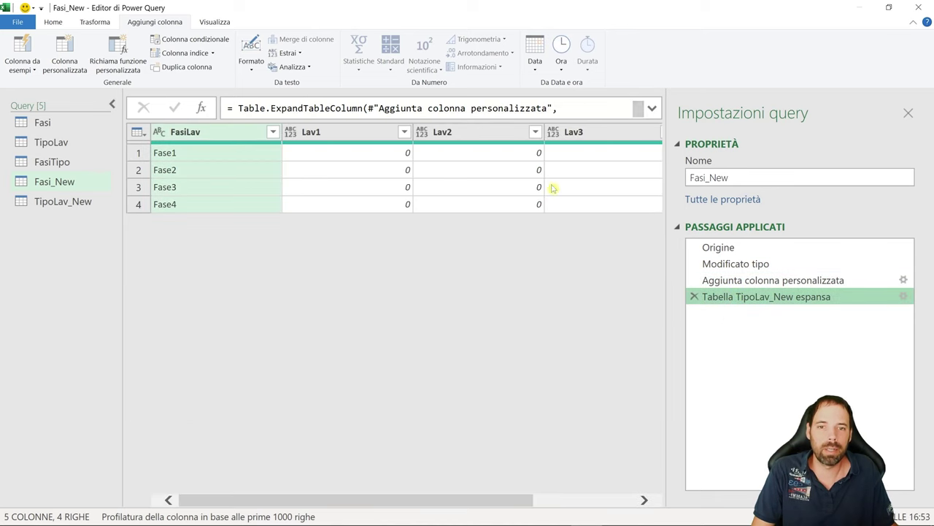
left_click_drag(670, 263, 835, 260)
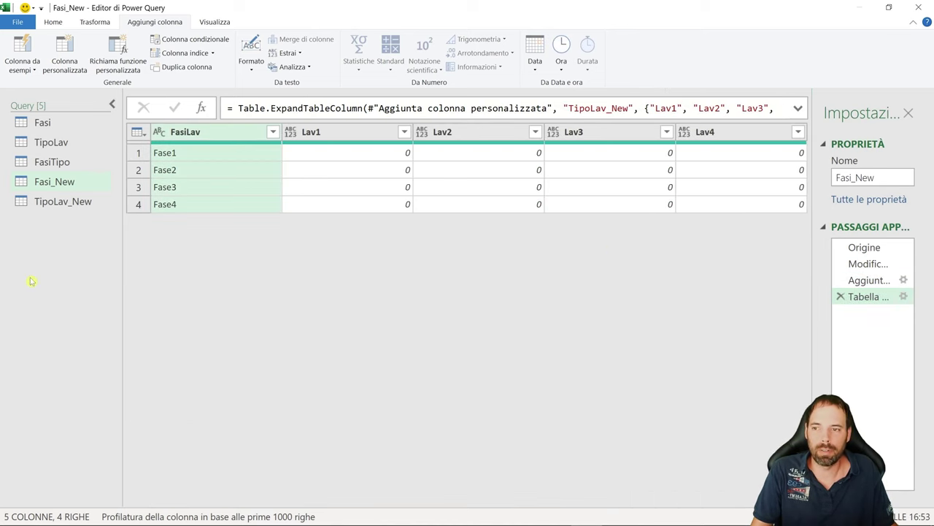
key("ctrl+minus")
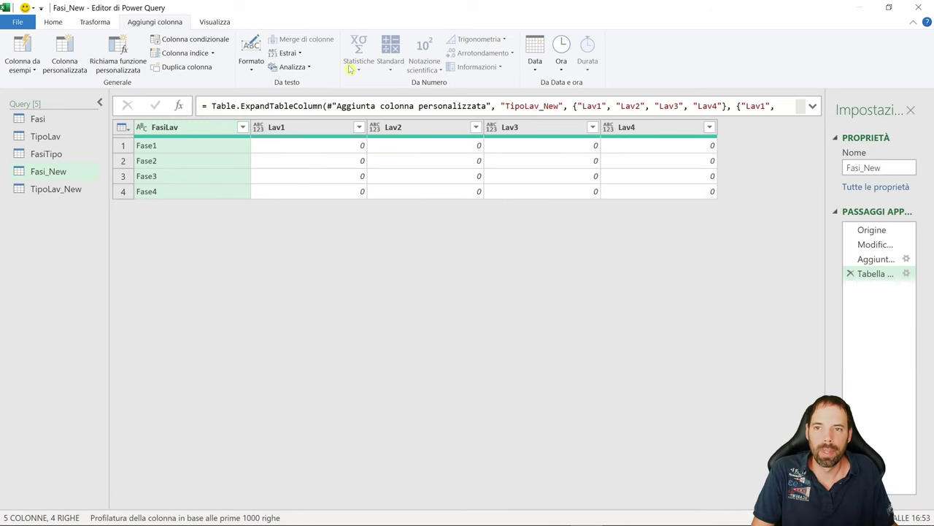
left_click_drag(308, 11, 412, 52)
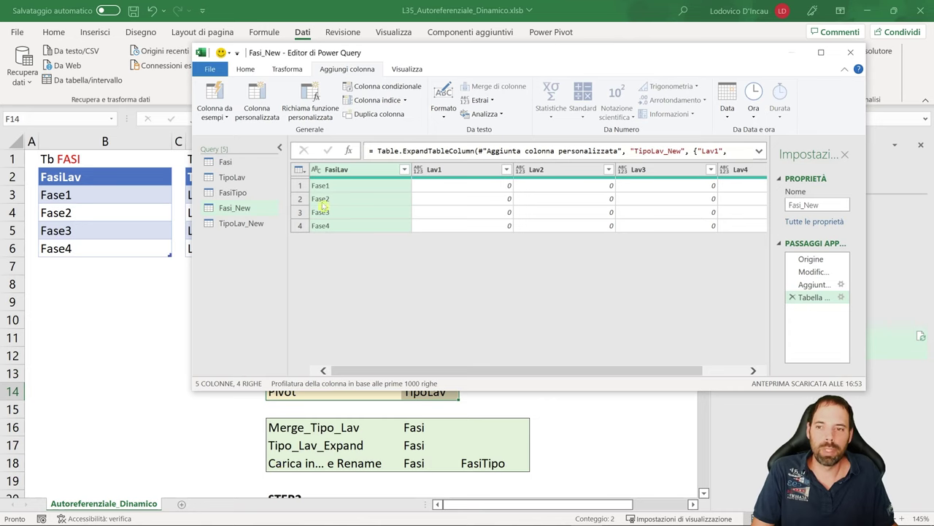
Close and load the queries with Fasi_New selected, keeping them connection only.
left_click(225, 211)
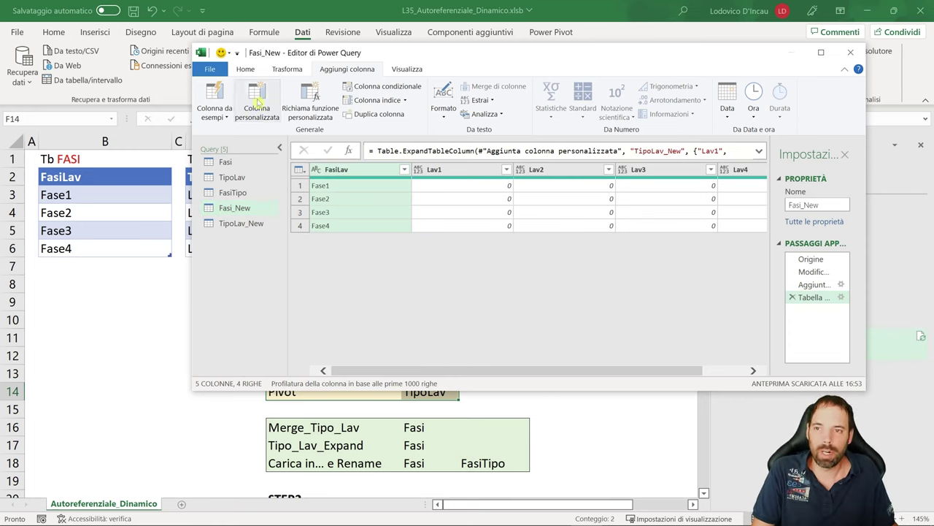
left_click(245, 68)
left_click(210, 115)
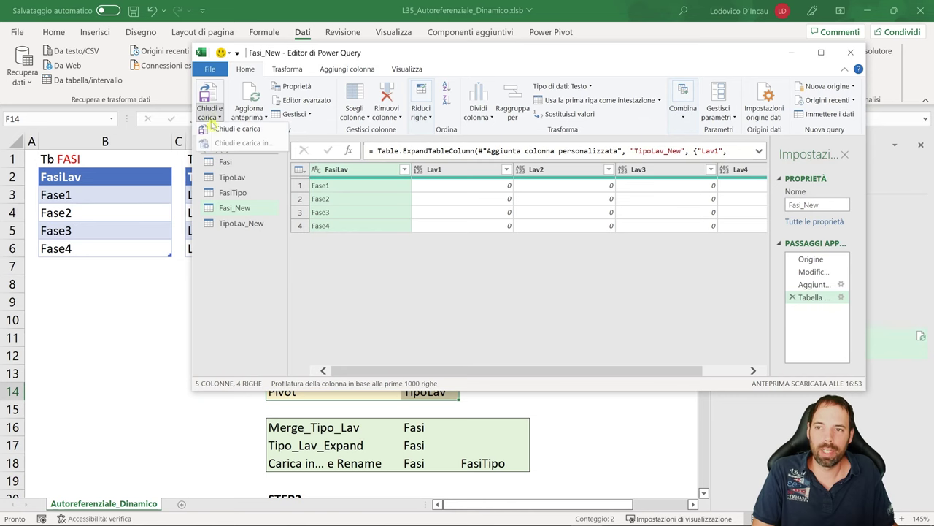
left_click(219, 128)
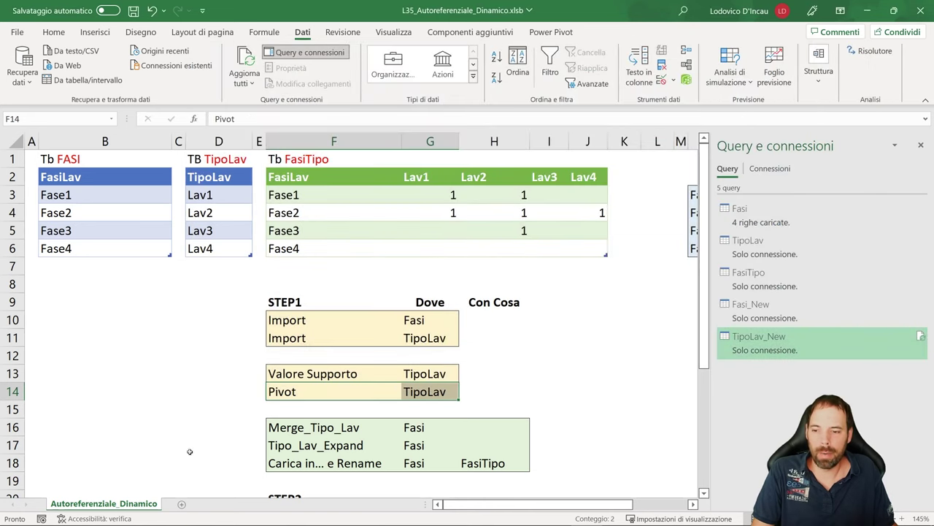
Load Fasi_New as a table at Foglio1!$B$2 on a new sheet and remove filter buttons.
left_click(182, 504)
left_click(117, 163)
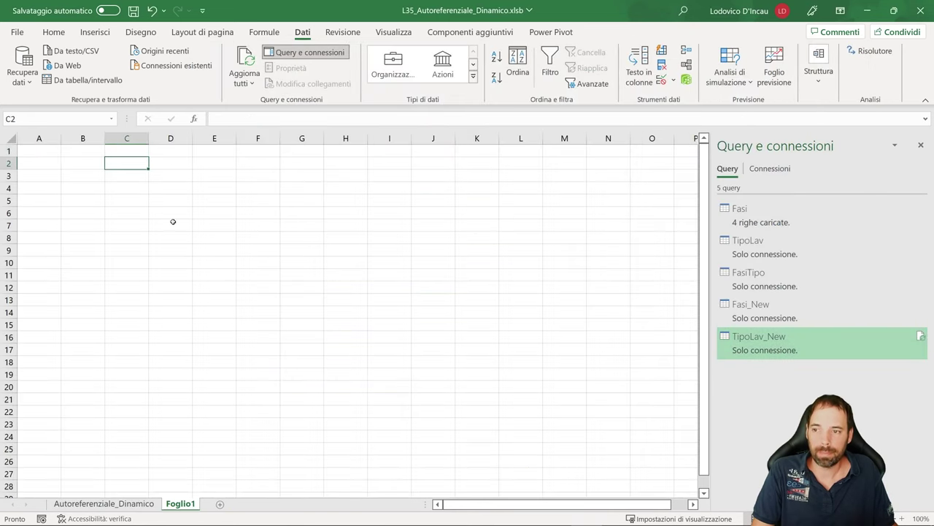
right_click(742, 310)
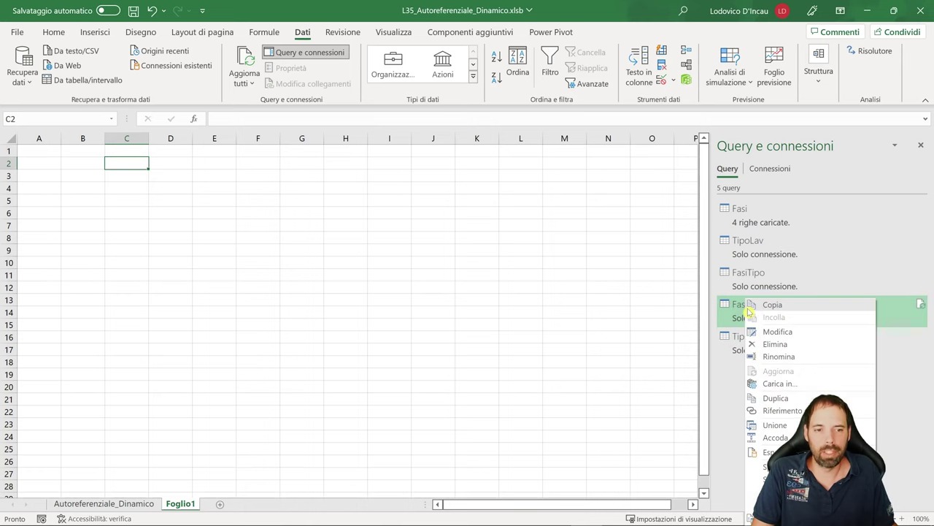
left_click(785, 384)
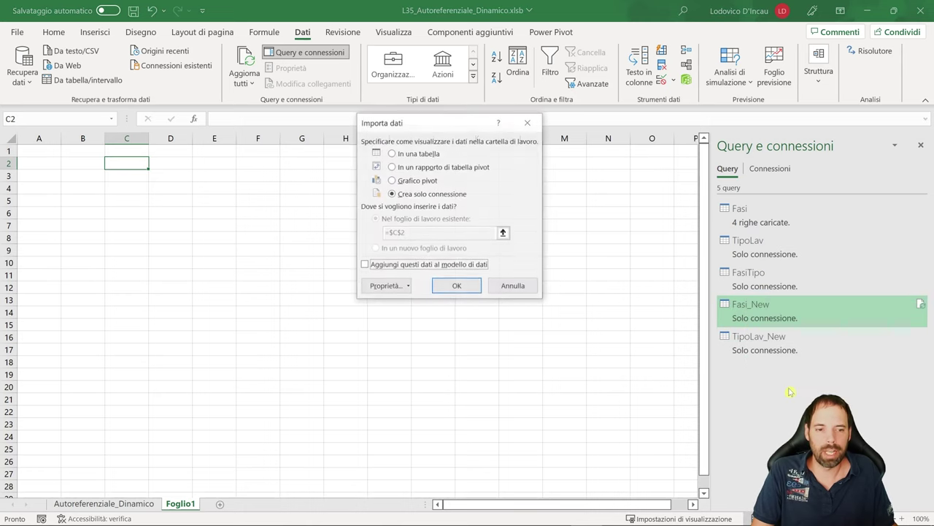
left_click(392, 153)
left_click(84, 165)
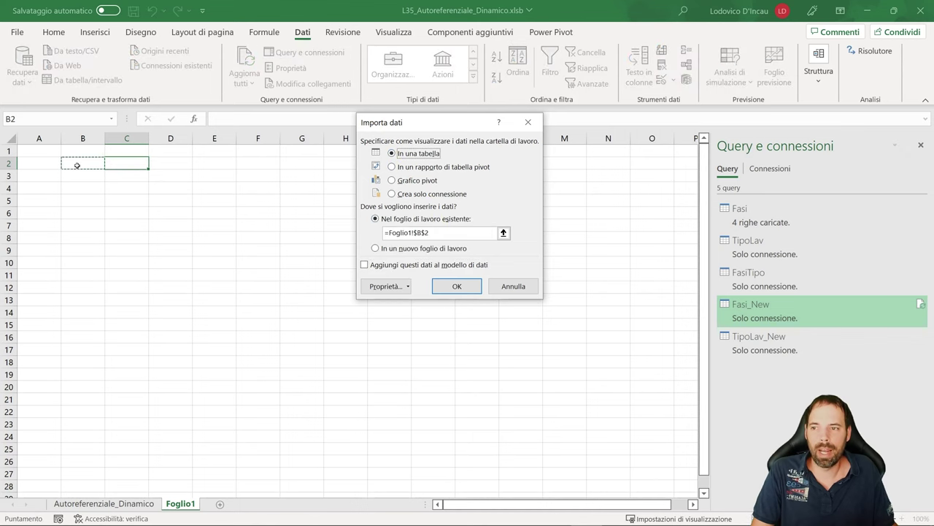
left_click(459, 286)
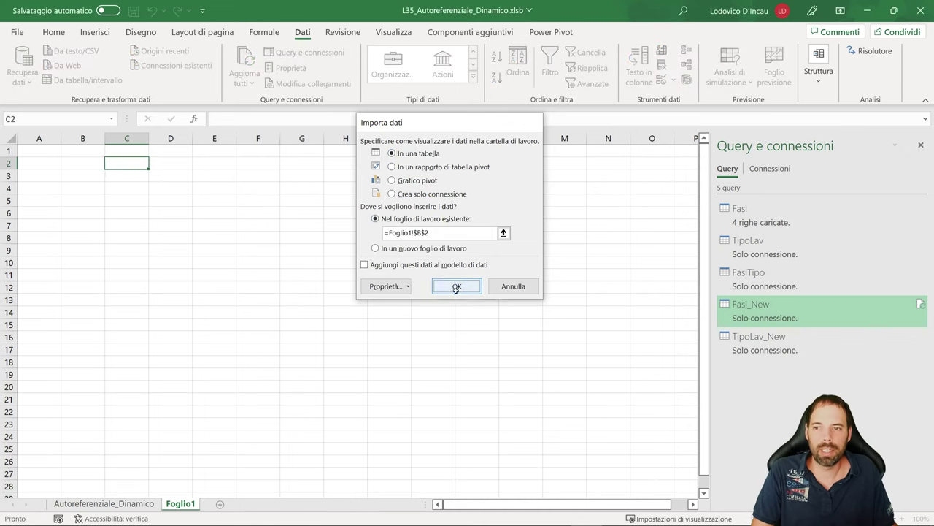
left_click(302, 32)
left_click(548, 73)
Enter test value 1 in C3 and E4 of the loaded Fasi_New table.
left_click(147, 191)
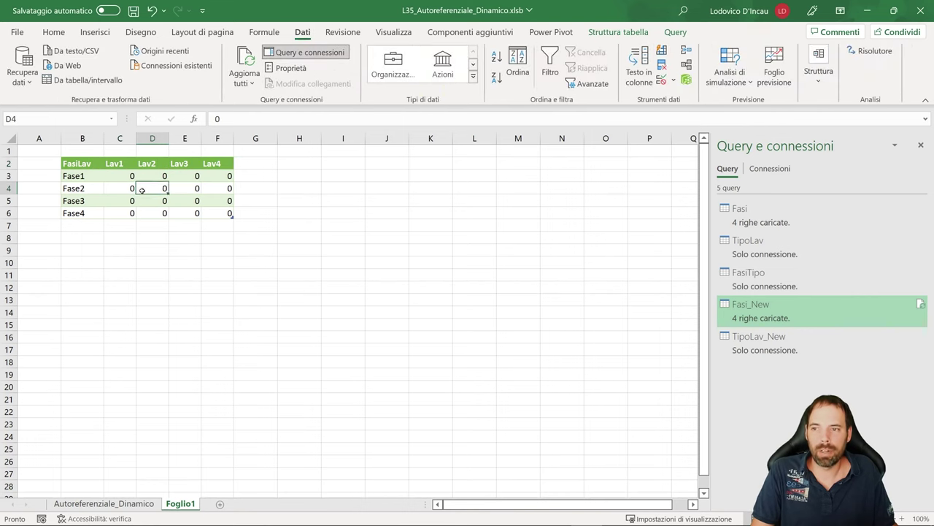
left_click(125, 188)
left_click(150, 188)
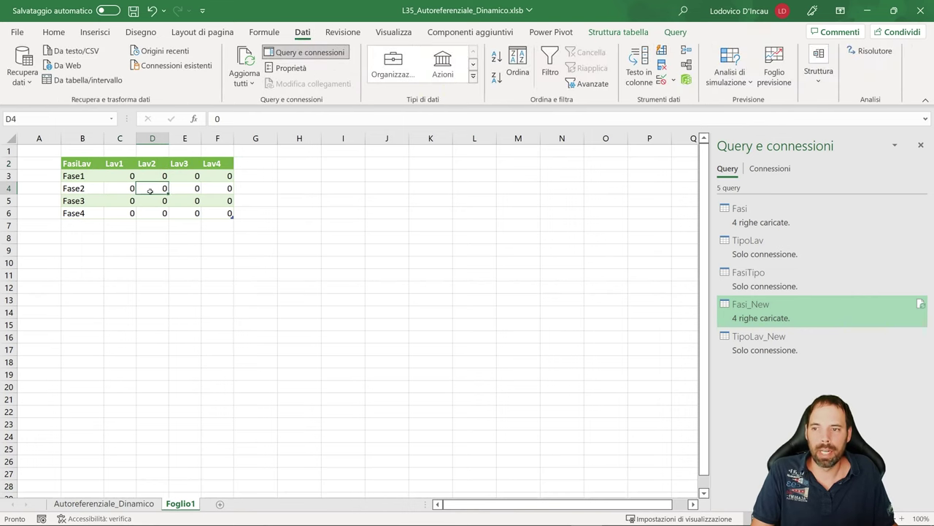
left_click(121, 177)
type("1")
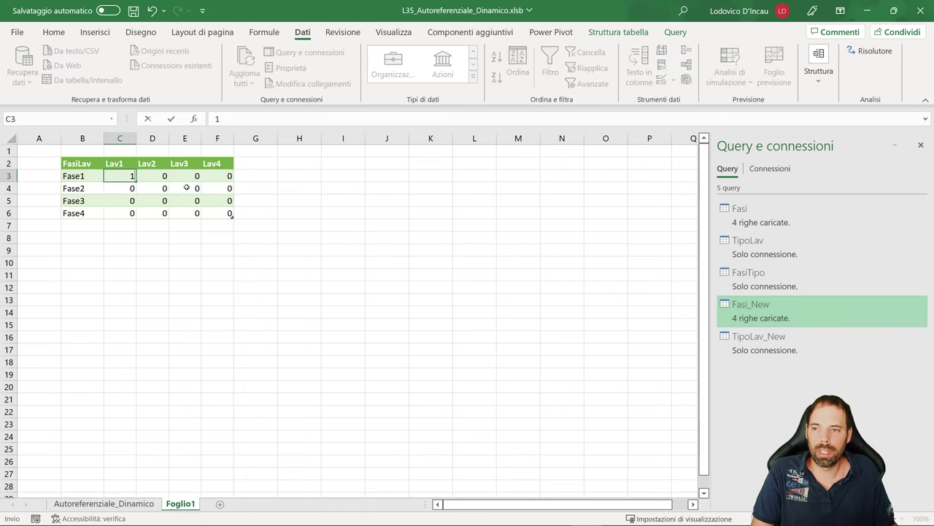
left_click(191, 189)
type("1")
left_click(162, 212)
Refresh the Fasi_New table via Aggiorna, then dismiss the Accessibilità pane and tip.
right_click(176, 187)
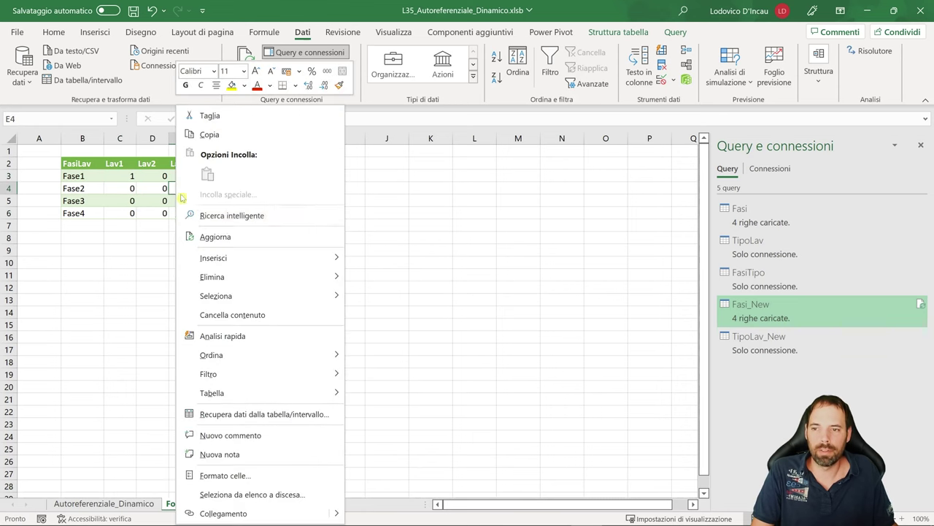
left_click(216, 239)
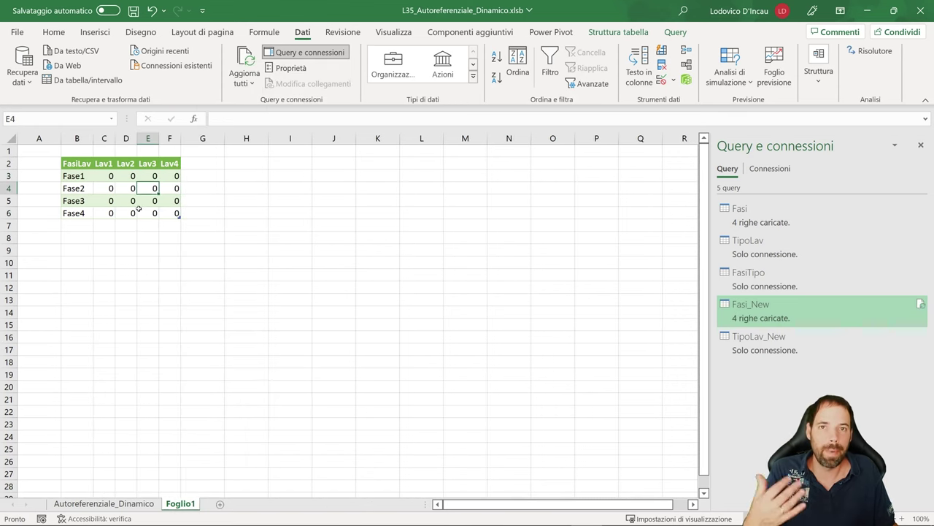
left_click(136, 205)
left_click(135, 517)
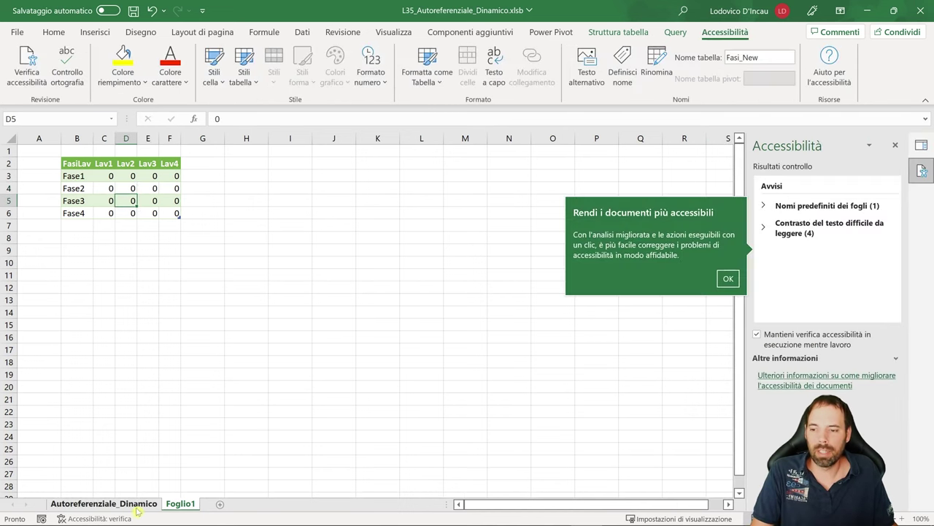
left_click(725, 279)
Add Fase5 below Fase4 in the FASI table and refresh Fasi_New on Foglio1.
left_click(922, 145)
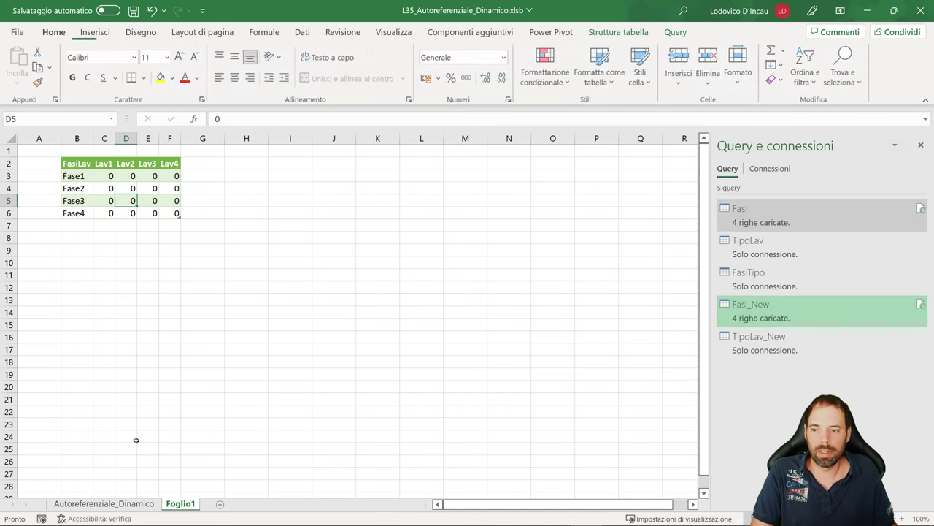
left_click(128, 504)
left_click(73, 266)
type("Fase5")
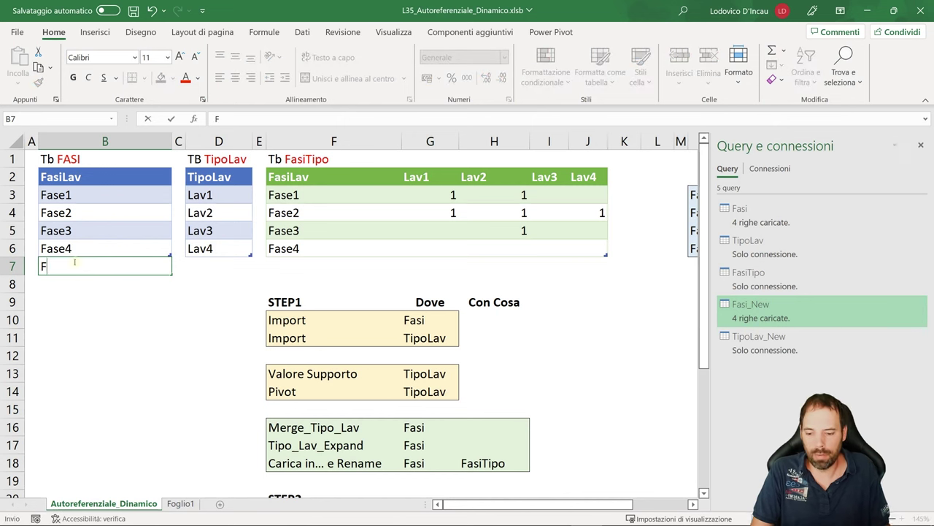
key("Return")
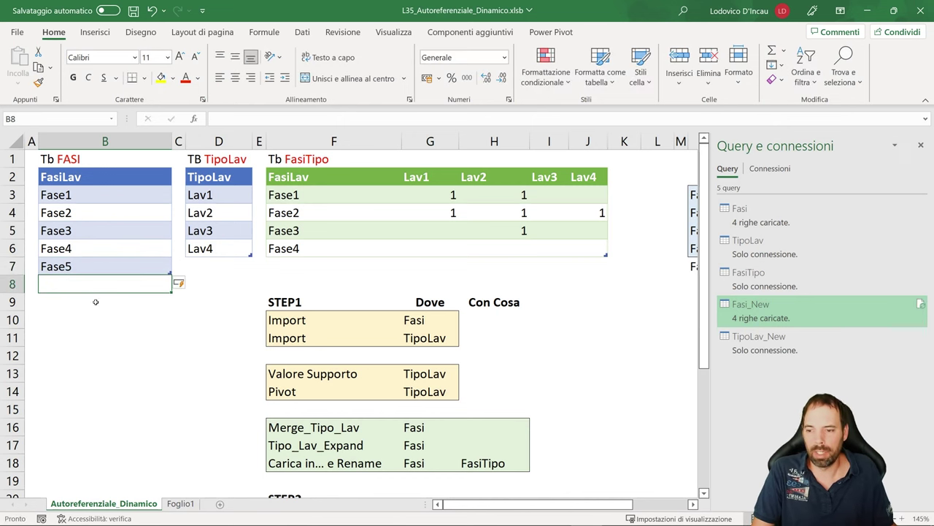
left_click(180, 503)
right_click(131, 176)
left_click(186, 235)
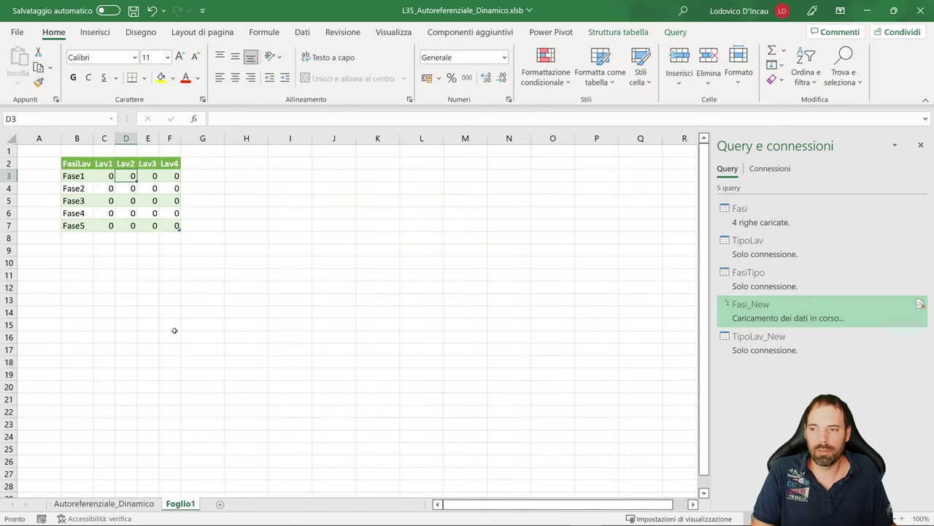
left_click(73, 227)
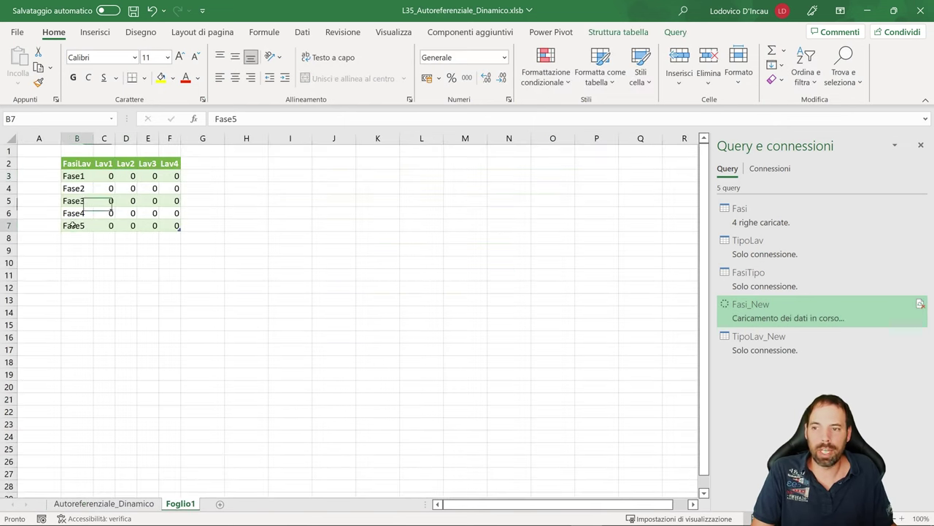
Add Lav5 below Lav4 in the TipoLav table and refresh Fasi_New again.
left_click(86, 503)
left_click(201, 264)
type("Lav5")
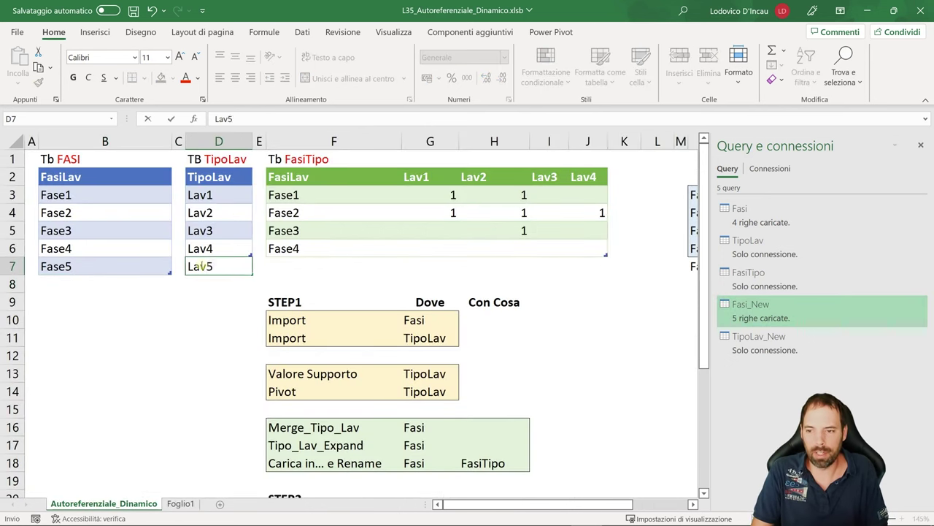
key("Return")
left_click(181, 504)
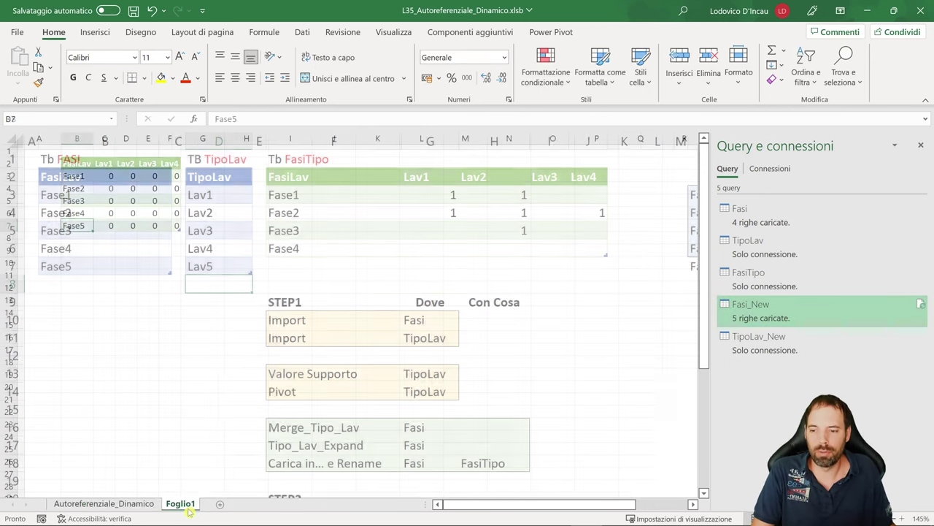
right_click(170, 201)
left_click(208, 237)
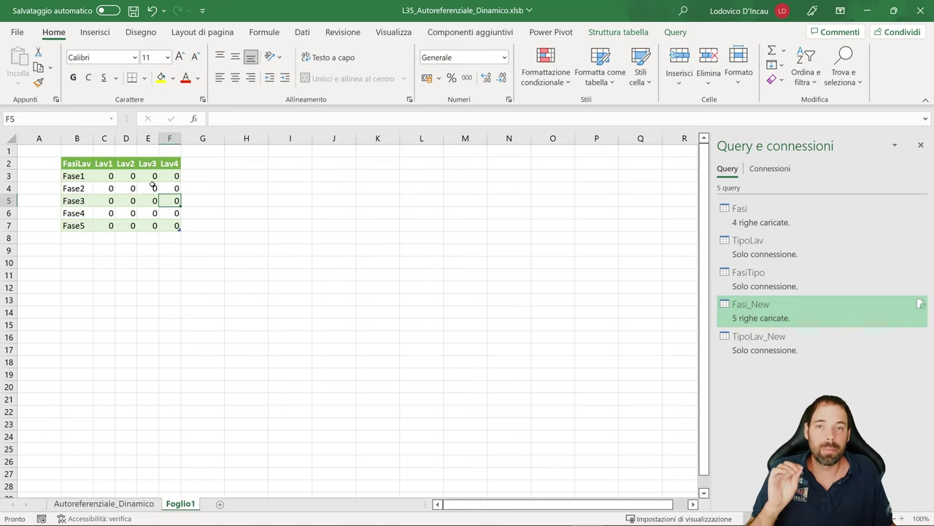
left_click(302, 33)
Launch the Power Query editor and preview TipoLav_New, bringing its Lav5 column into view.
left_click(28, 73)
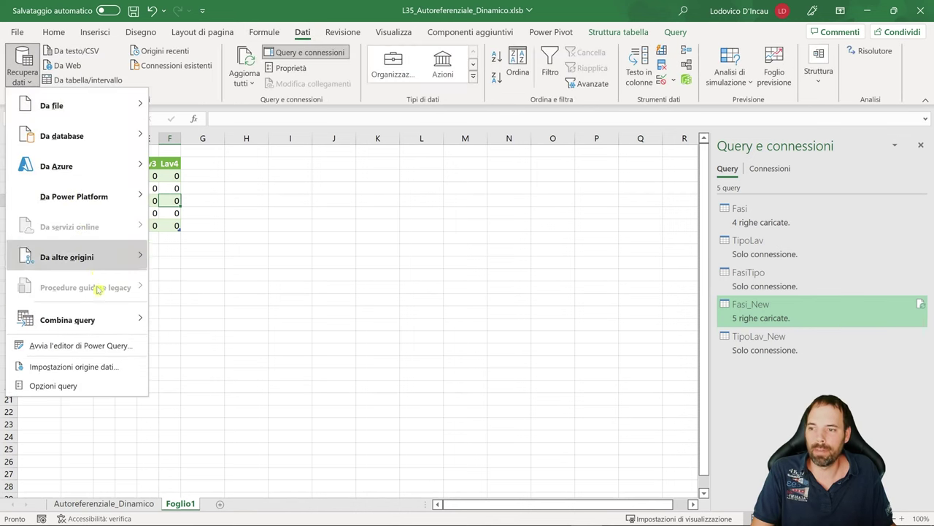
left_click(95, 344)
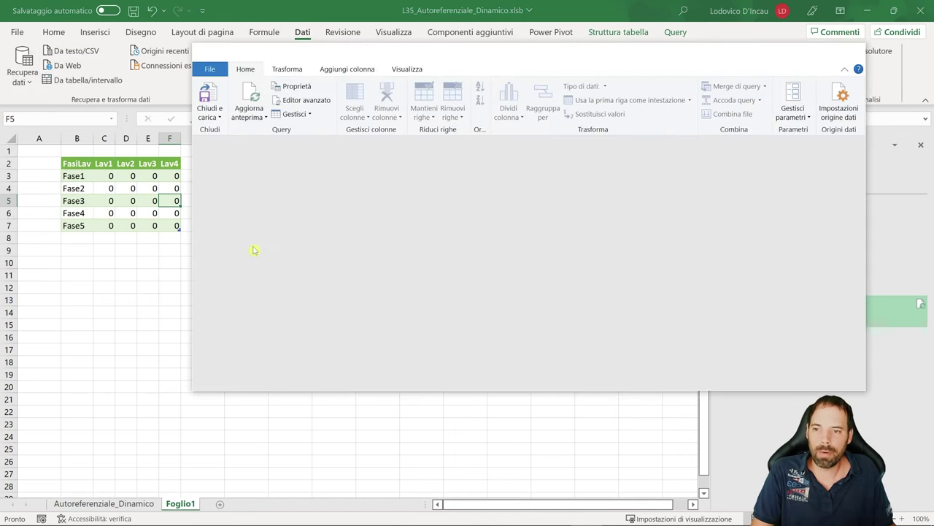
left_click(241, 228)
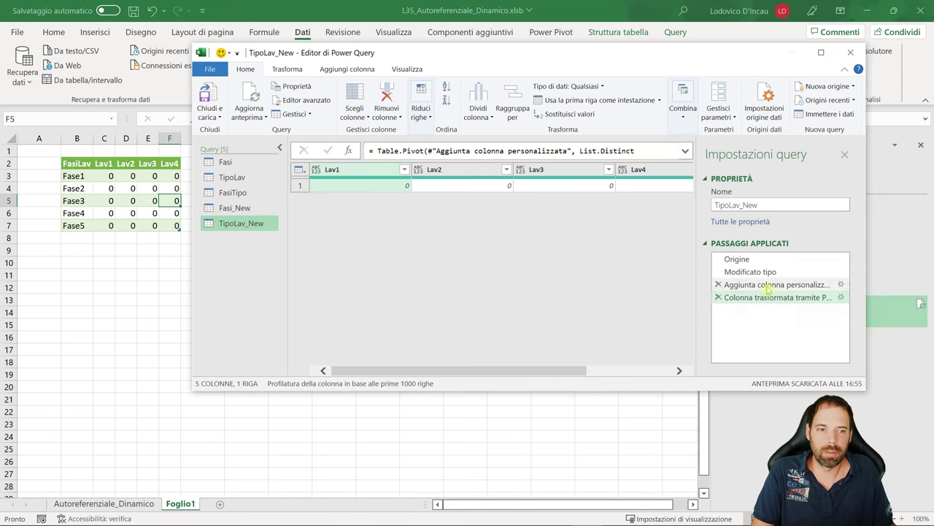
left_click_drag(513, 377, 634, 375)
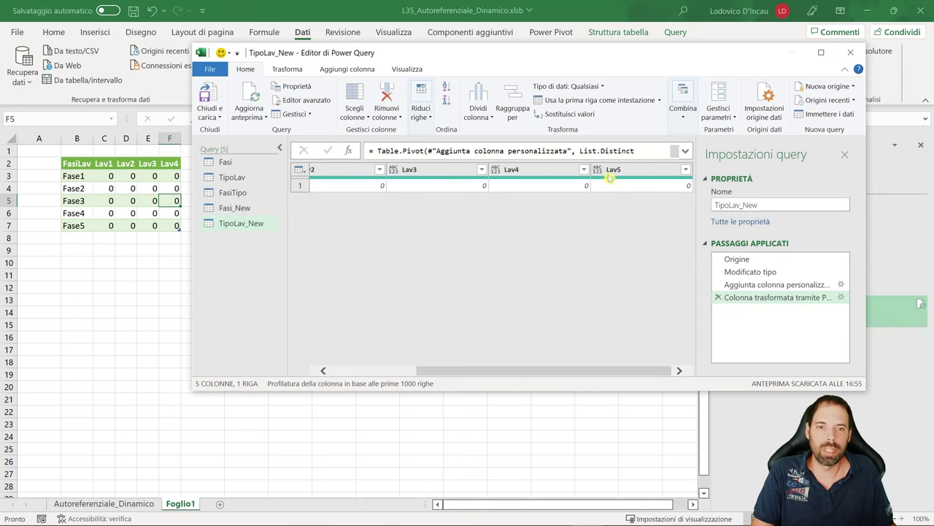
key("ctrl+plus")
key("ctrl+plus")
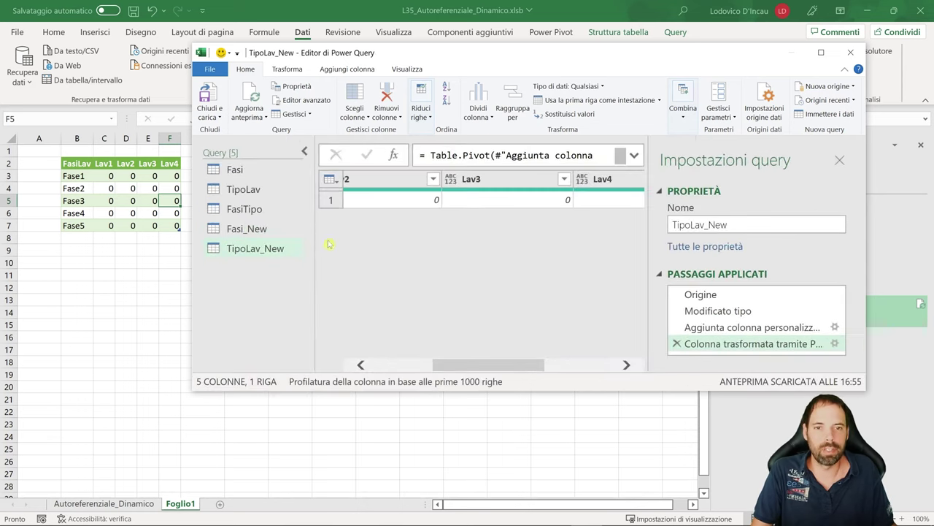
left_click(626, 365)
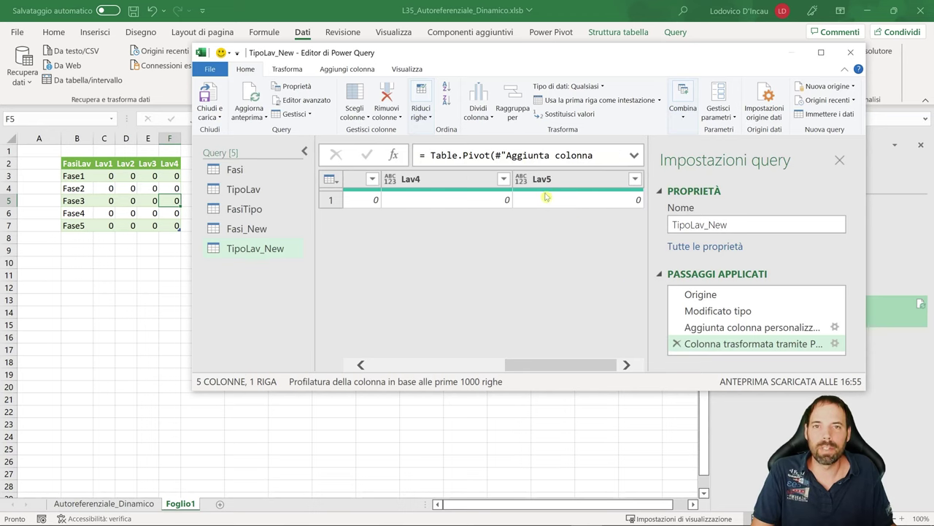
Inspect Fasi_New's added and expanded TipoLav_New steps, then maximize the editor.
left_click(248, 228)
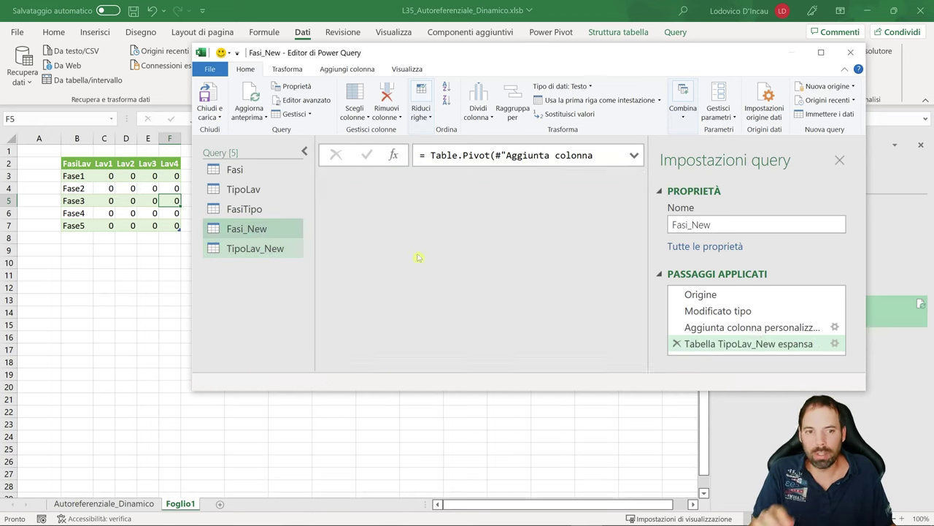
left_click(730, 327)
left_click(522, 200)
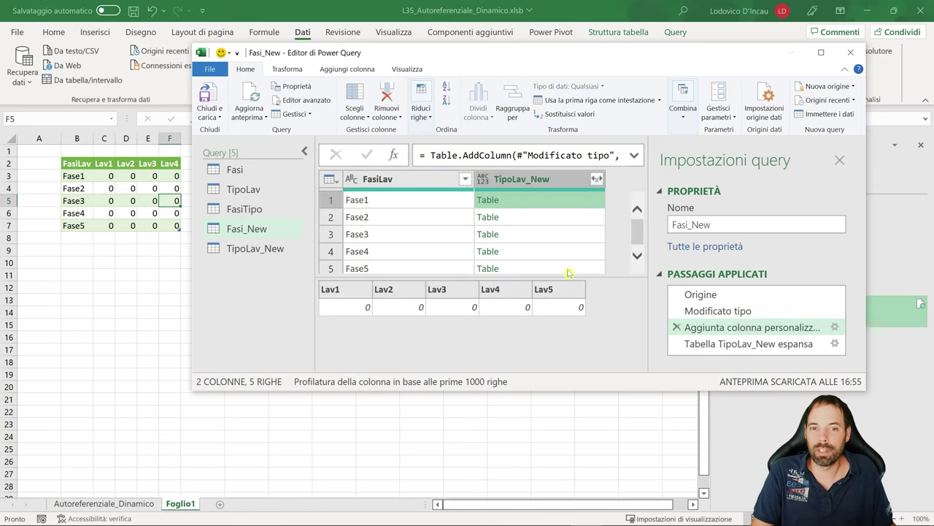
left_click(730, 343)
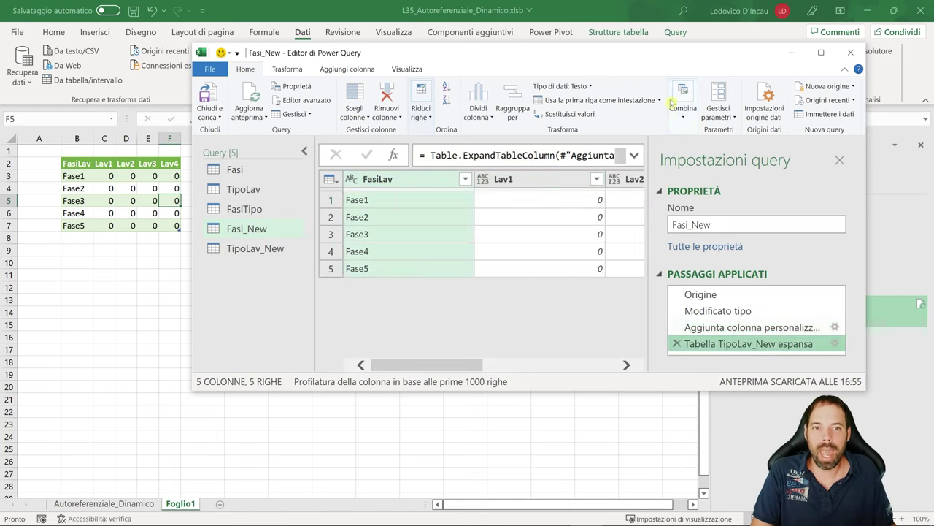
double_click(635, 53)
Expand the formula bar and examine the hard-coded Lav1–Lav4 lists in ExpandTableColumn.
left_click(754, 105)
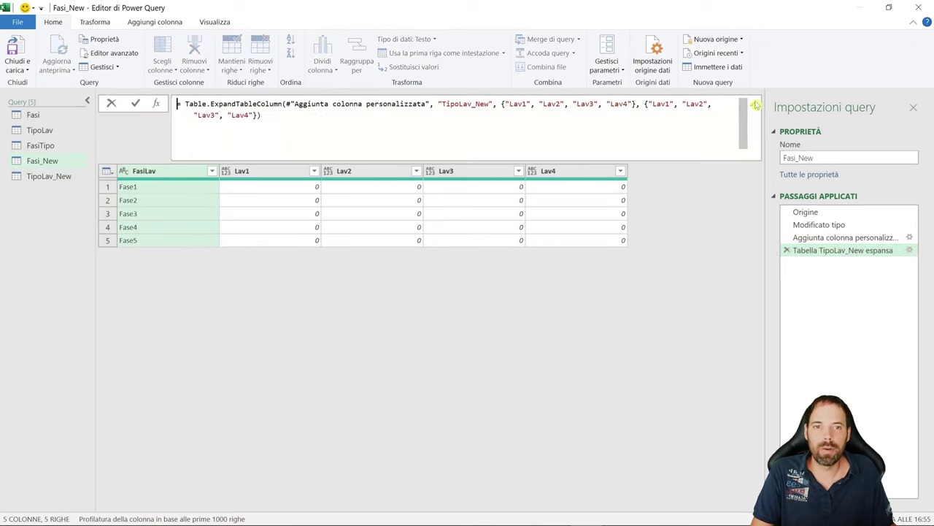
left_click_drag(500, 103, 412, 122)
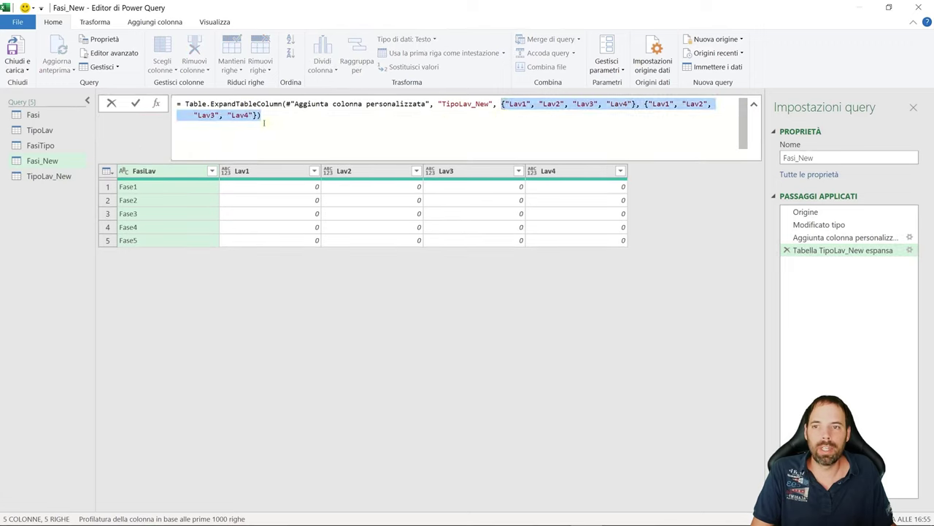
left_click(13, 216)
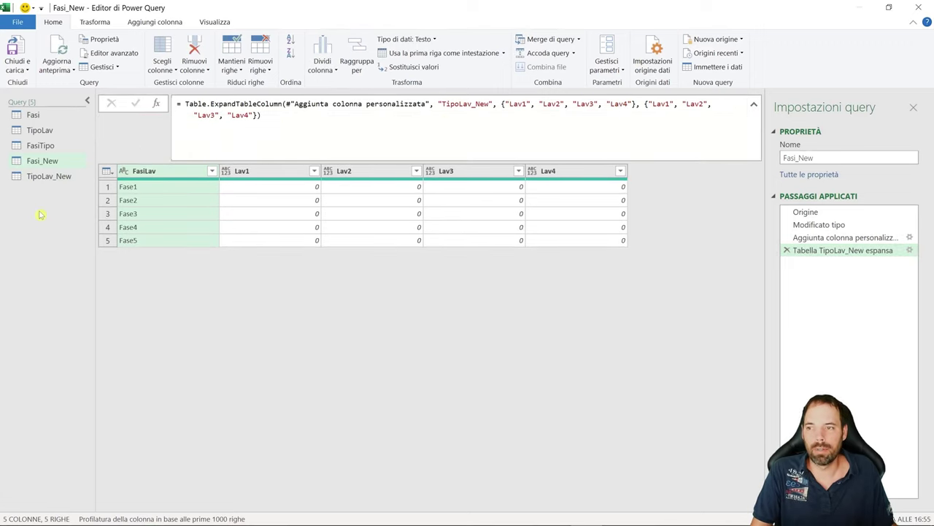
key("ctrl+shift+equal")
key("ctrl+shift+equal")
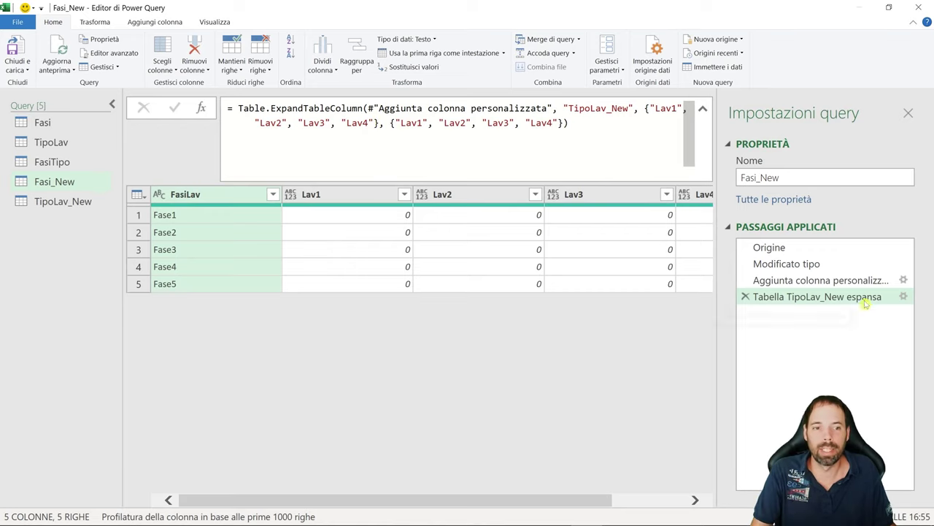
Review TipoLav_New's expand options, cancel with Annulla, then Chiudi e carica.
left_click(818, 281)
left_click(404, 196)
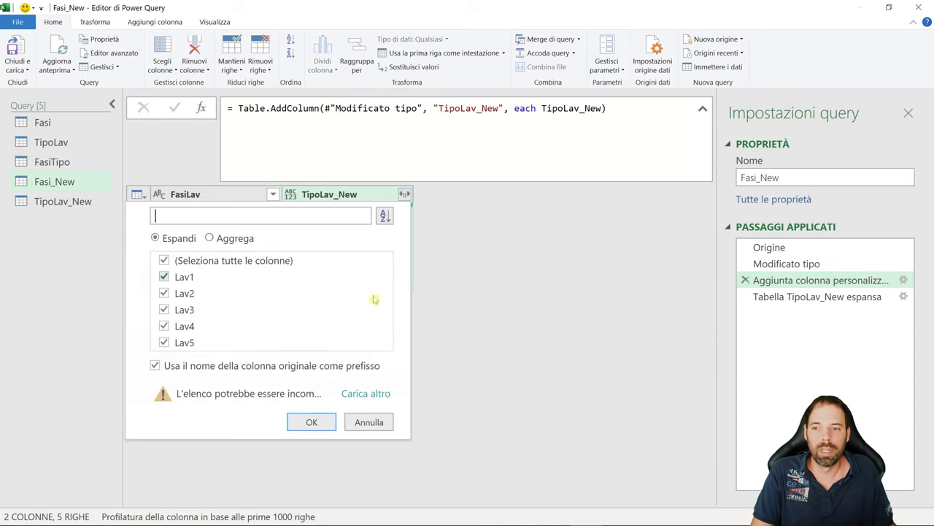
left_click(154, 366)
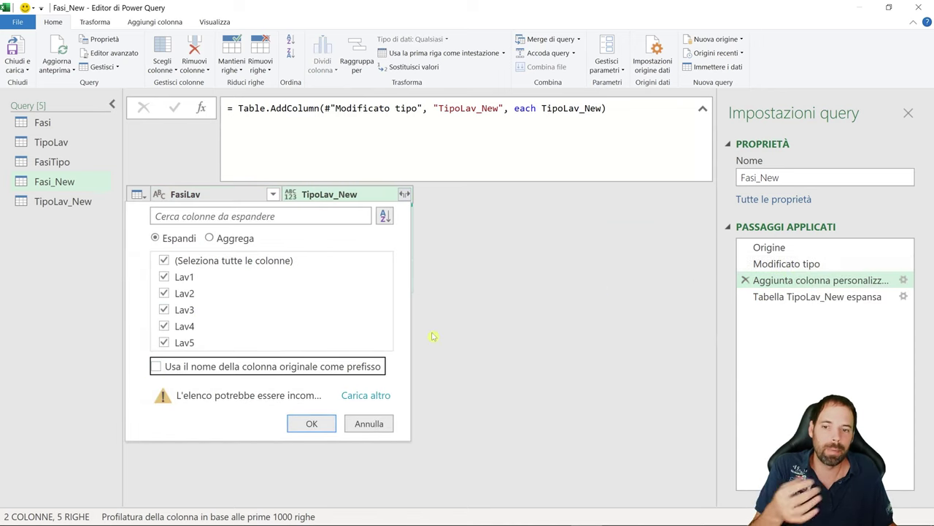
left_click(369, 423)
left_click(803, 296)
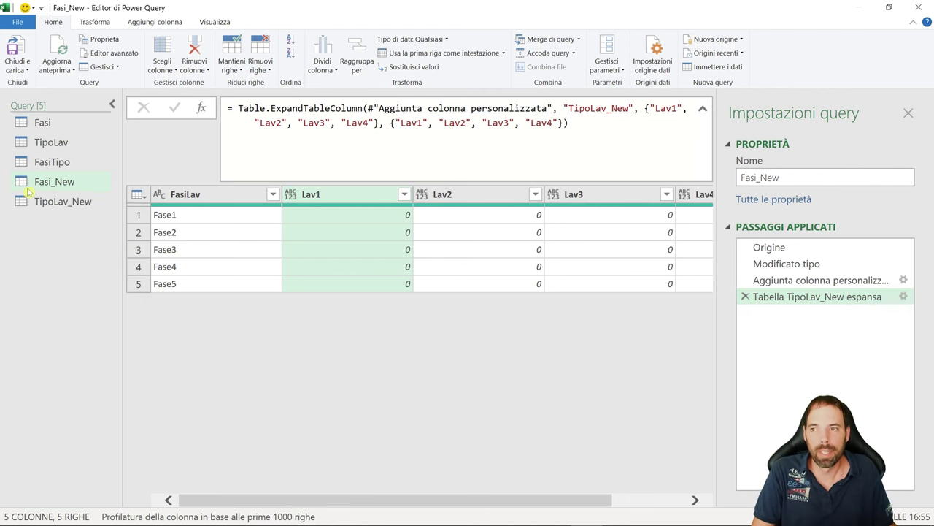
left_click(14, 48)
Delete Fase5 and Lav5 and shrink the FASI and TipoLav tables back to row 6.
left_click(132, 191)
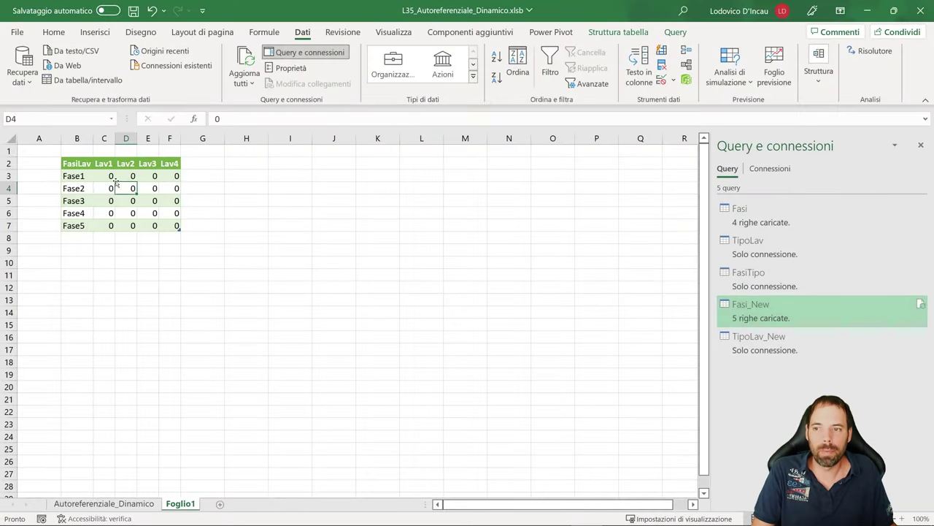
left_click(103, 504)
left_click(219, 265)
left_click(140, 269, "ctrl")
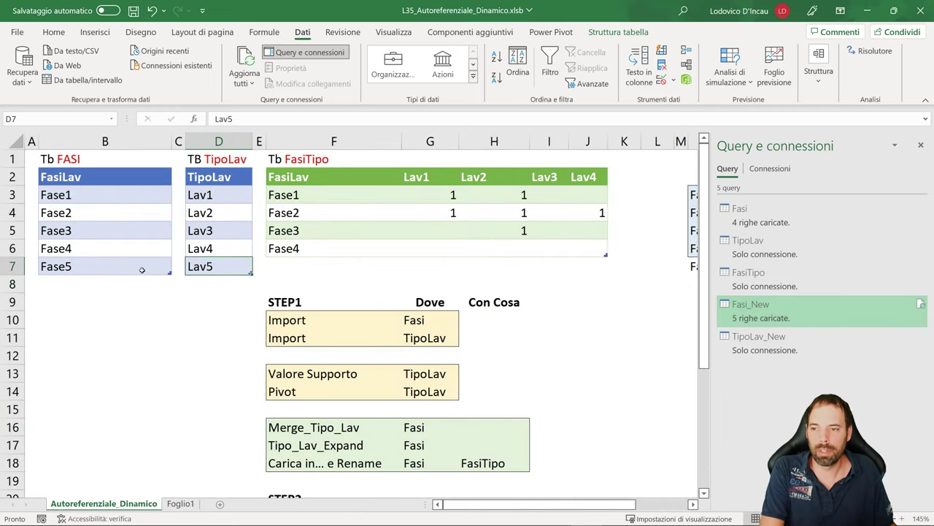
key("Delete")
left_click(212, 299)
left_click_drag(250, 273, 250, 256)
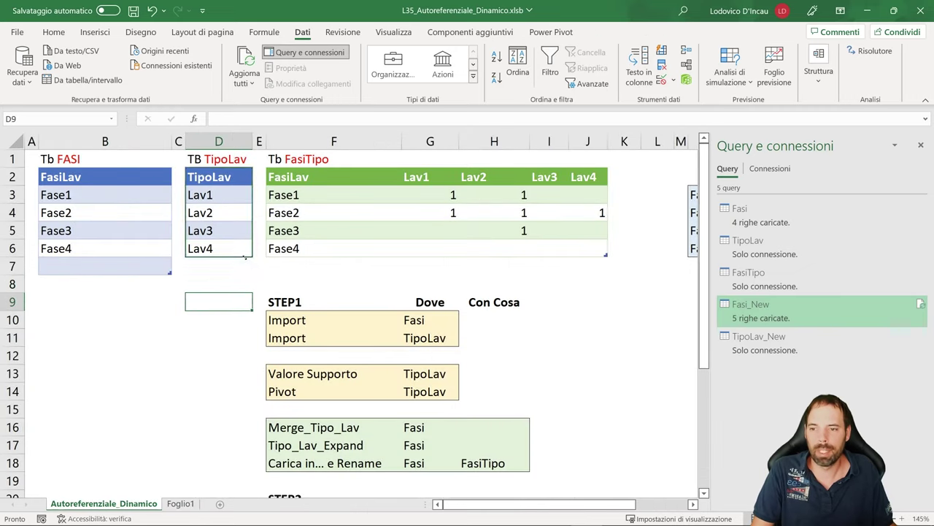
left_click_drag(171, 272, 171, 256)
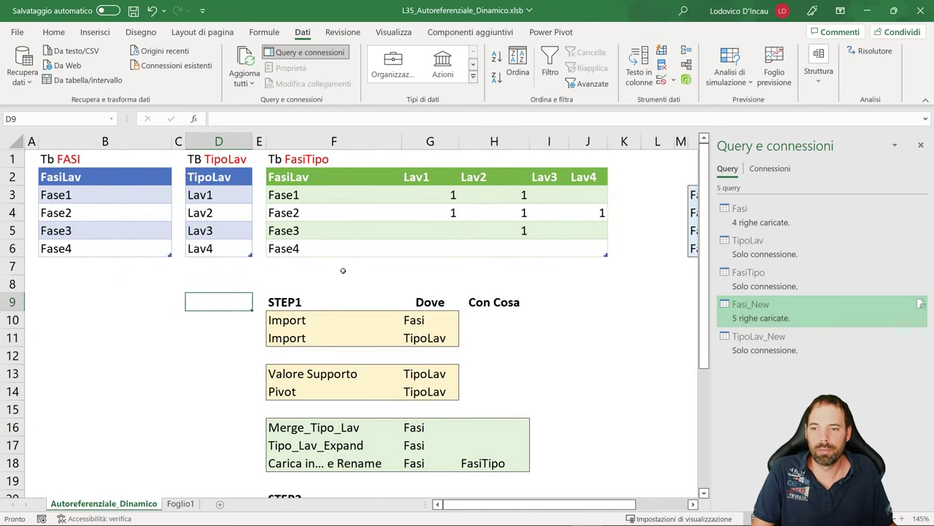
scroll(321, 270, "down", 4)
left_click(285, 284)
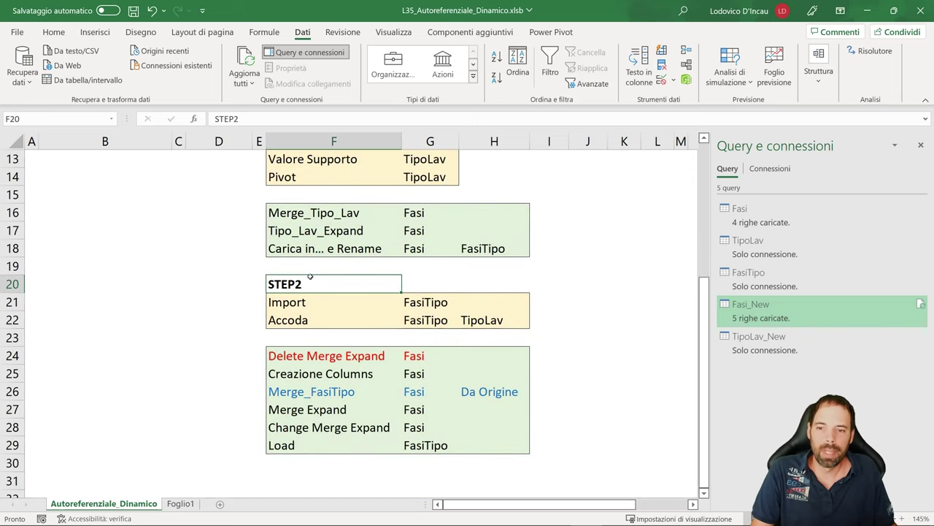
left_click(298, 306)
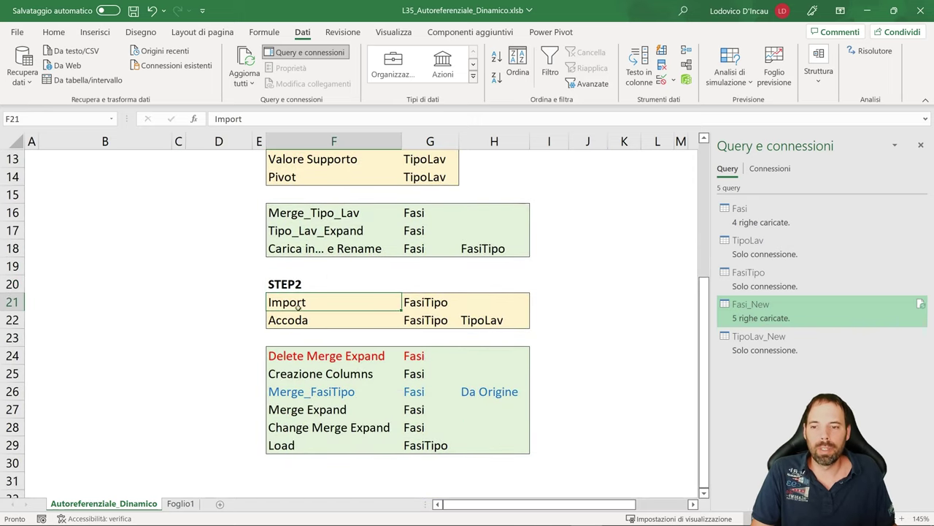
Refresh Fasi_New on Foglio1 and show its Struttura tabella settings.
left_click(180, 503)
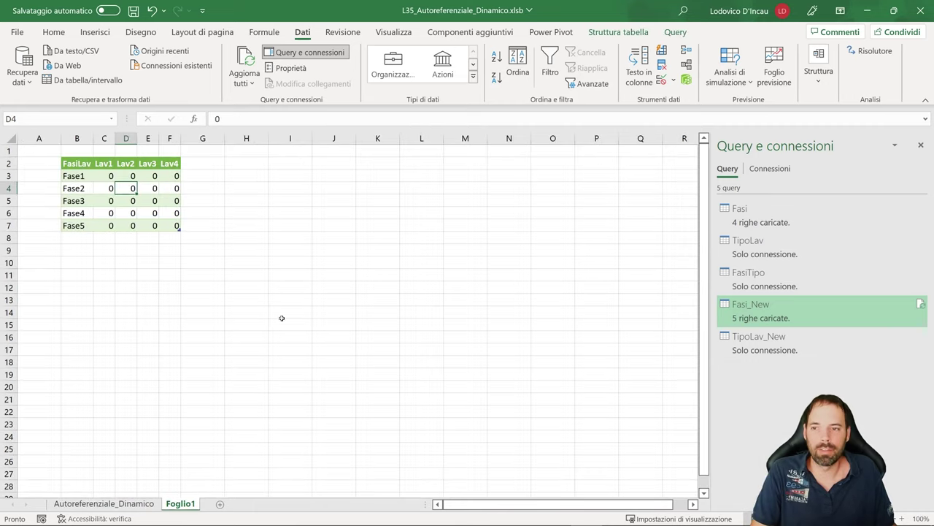
left_click_drag(77, 168, 169, 226)
left_click(132, 179)
right_click(131, 178)
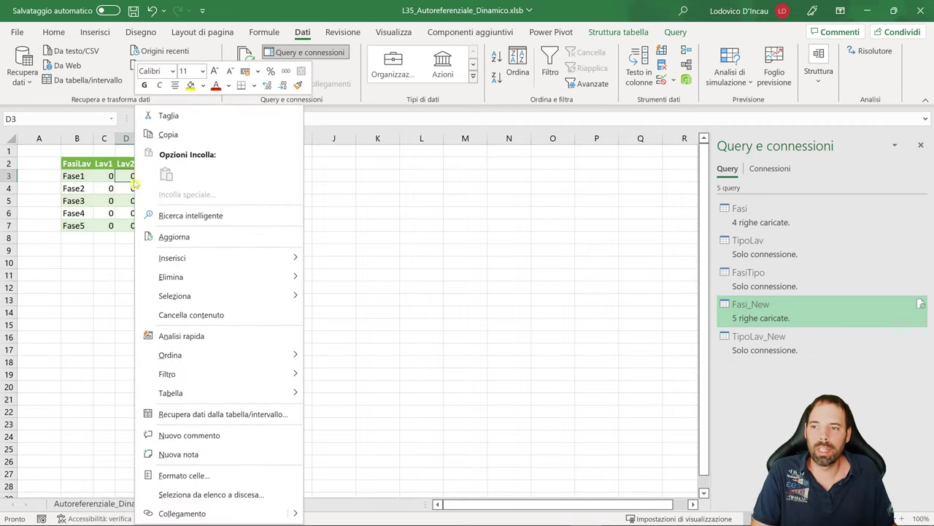
left_click(161, 234)
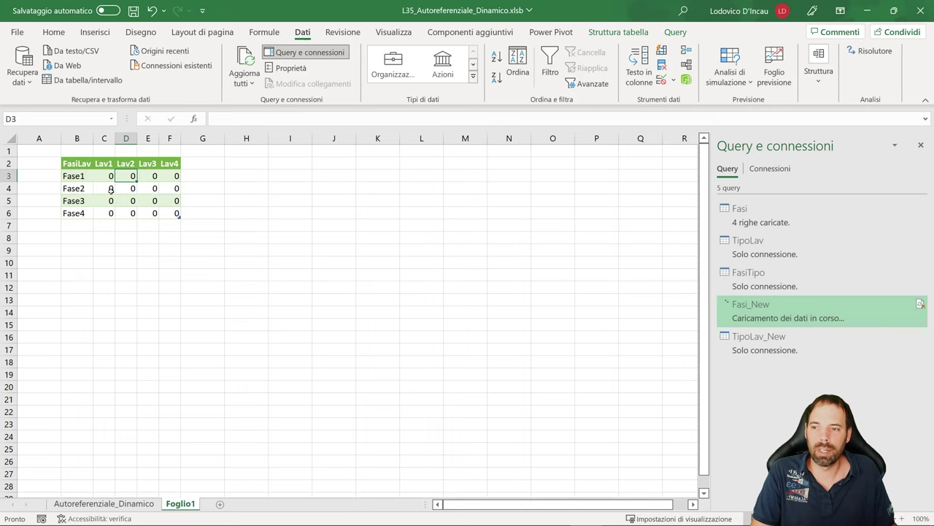
left_click(153, 206)
left_click_drag(87, 168, 168, 213)
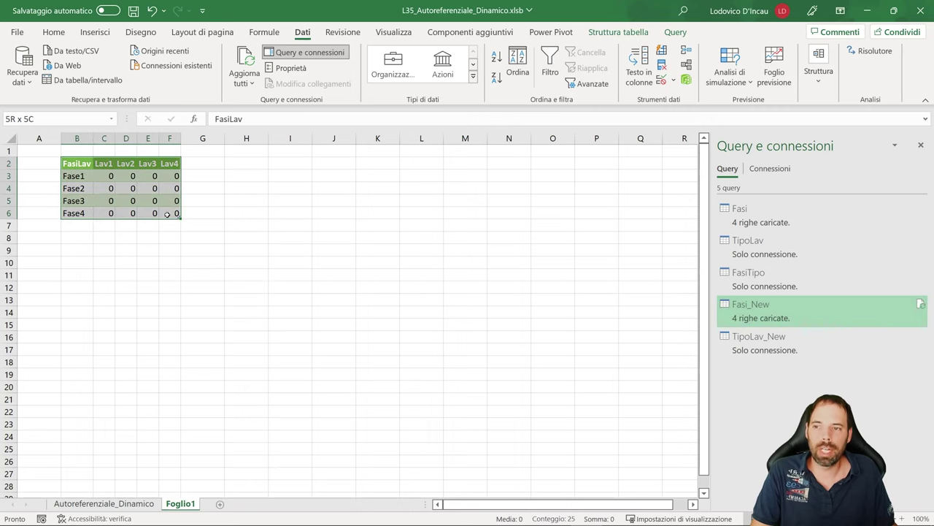
left_click(631, 34)
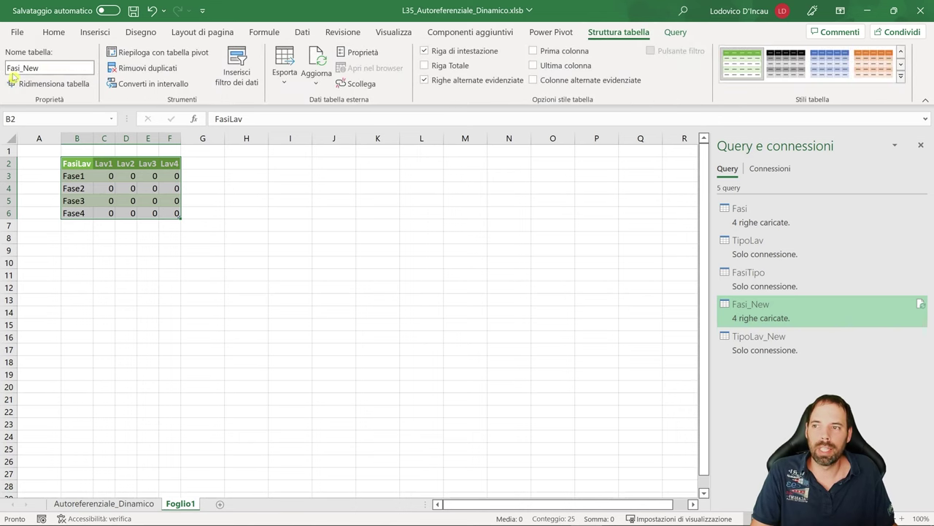
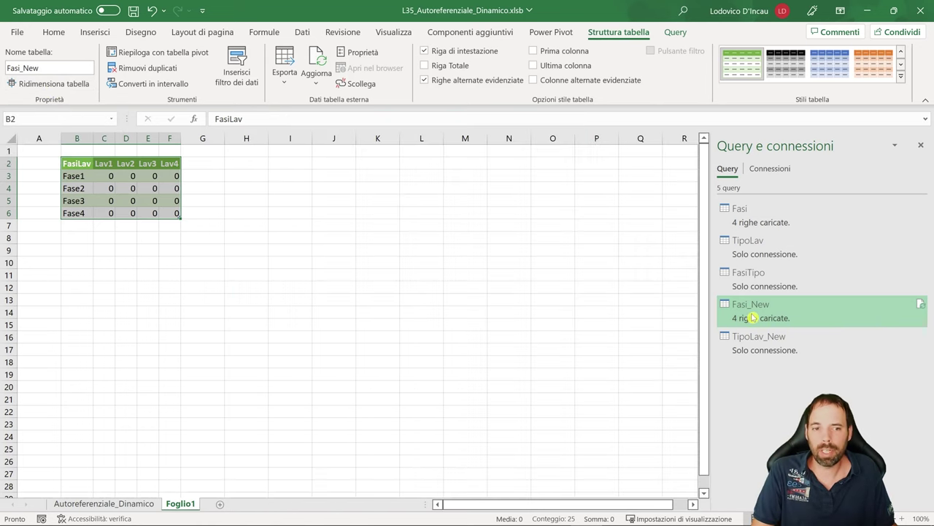
Check the Fase1 cell of the Fasi table on the Autoreferenziale_Dinamico sheet.
mouse_move(739, 211)
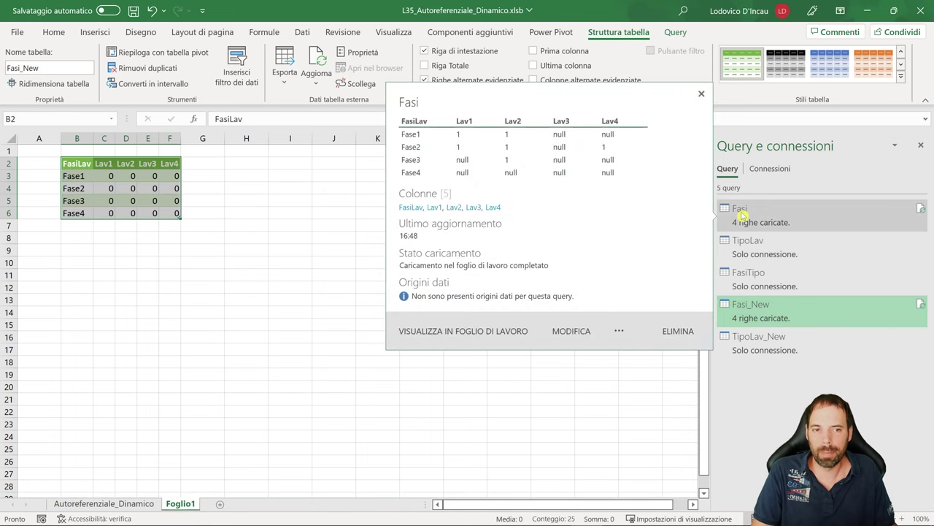
mouse_move(749, 307)
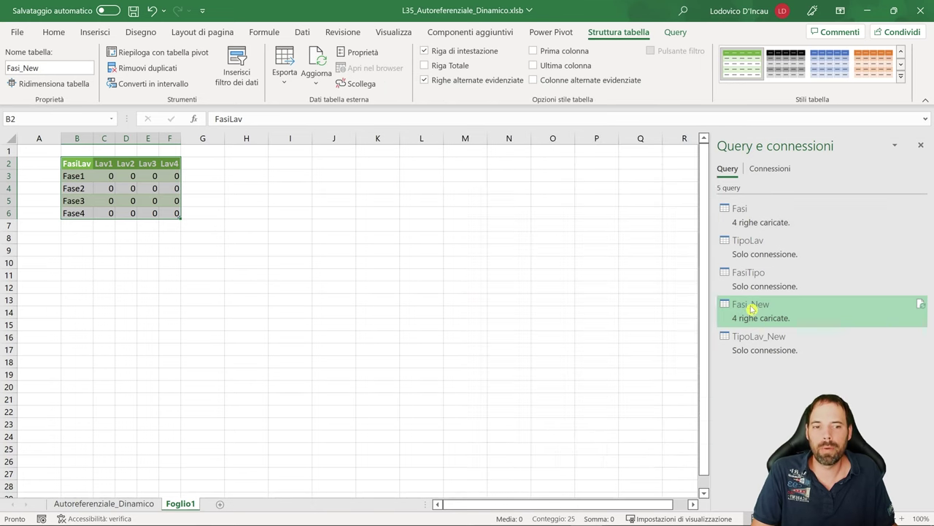
left_click(94, 504)
scroll(129, 312, "up", 4)
left_click(87, 202)
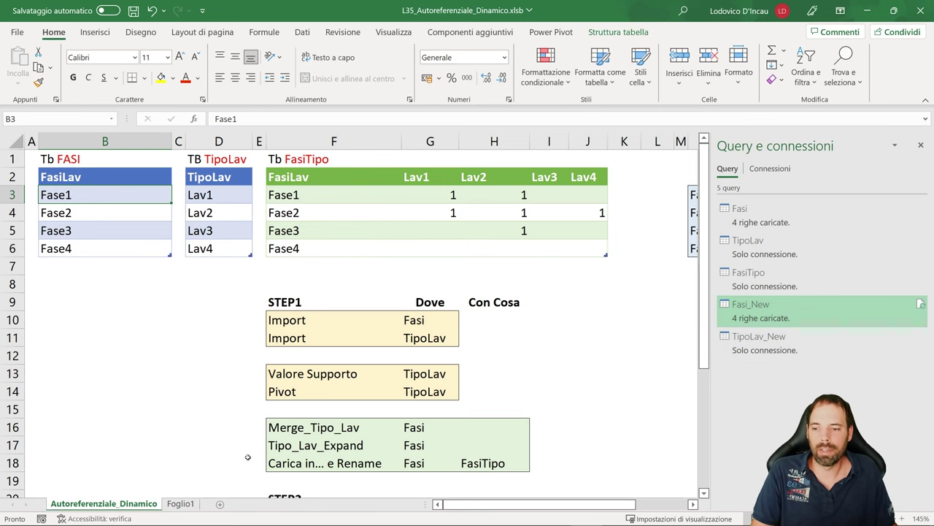
Rename the zero-filled table on Foglio1 from Fasi_New to FasiTipo_New.
left_click(181, 504)
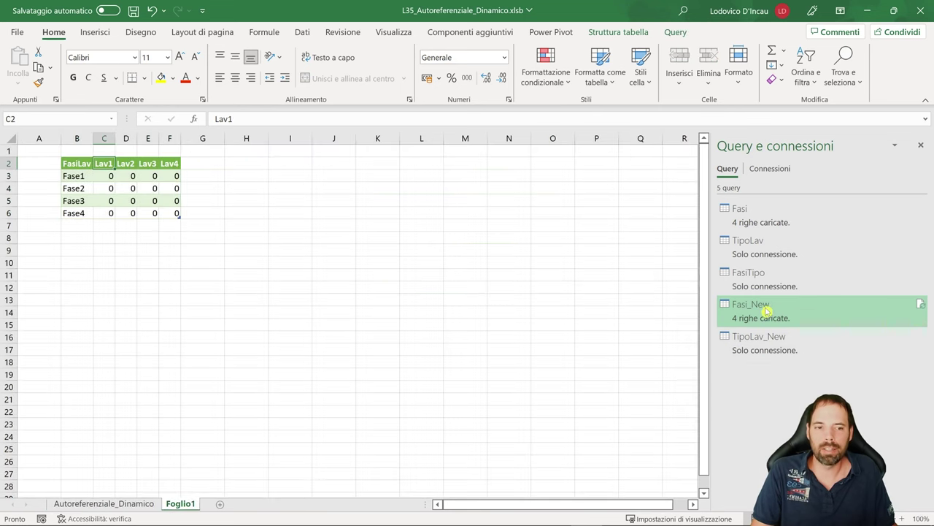
mouse_move(750, 303)
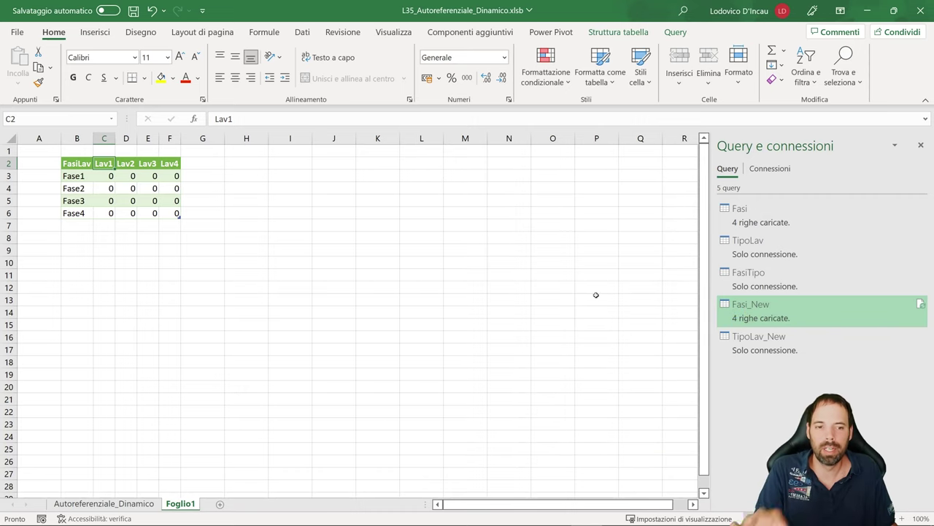
left_click(128, 176)
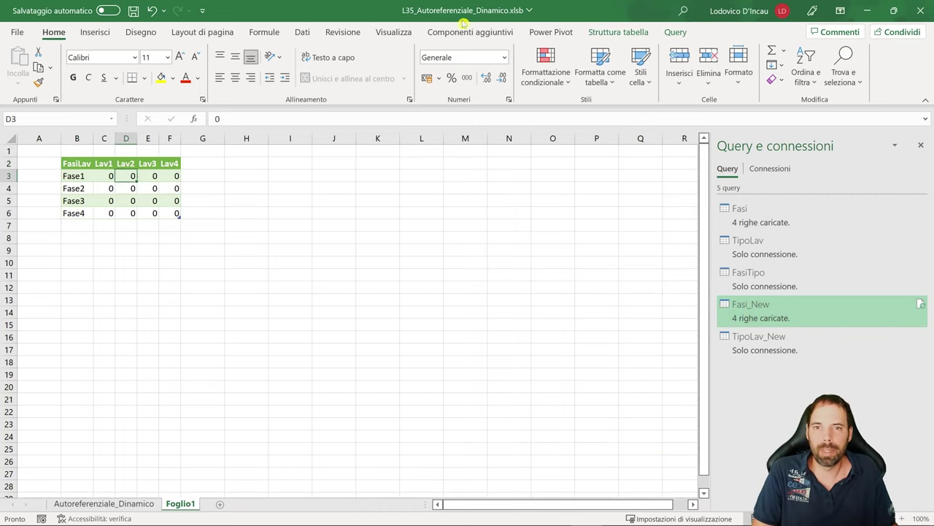
left_click(618, 32)
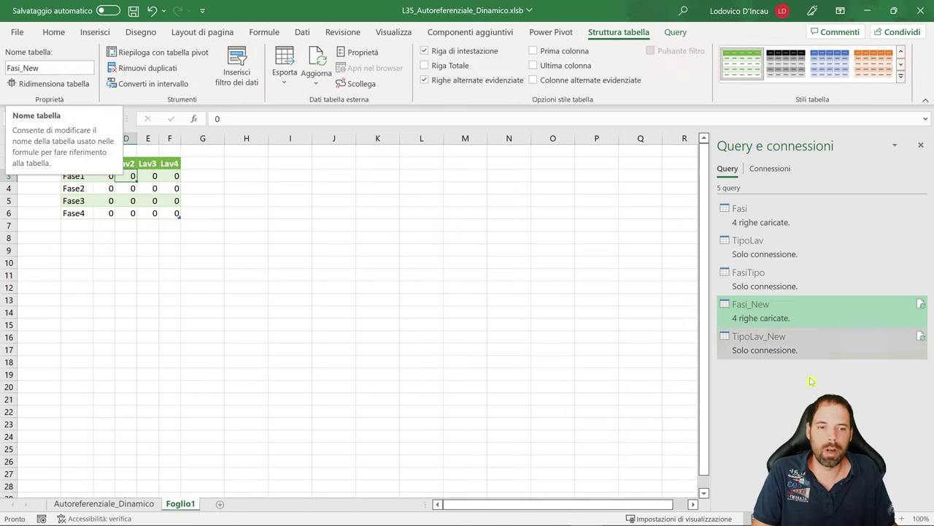
mouse_move(773, 351)
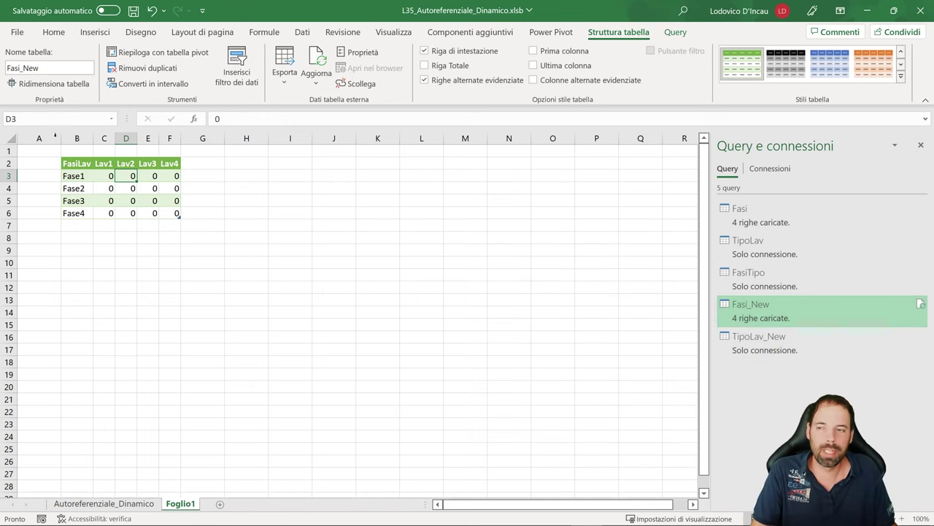
left_click(14, 67)
left_click(7, 67)
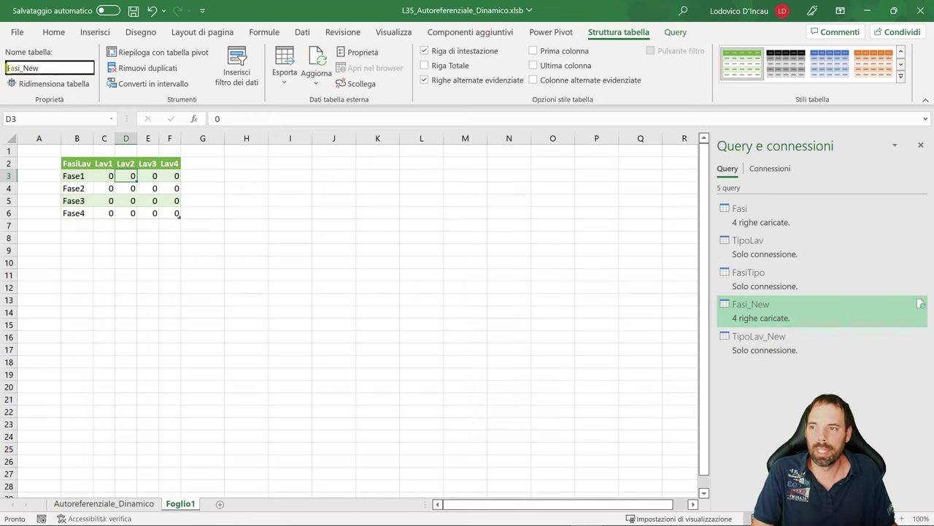
double_click(62, 66)
type("Fa")
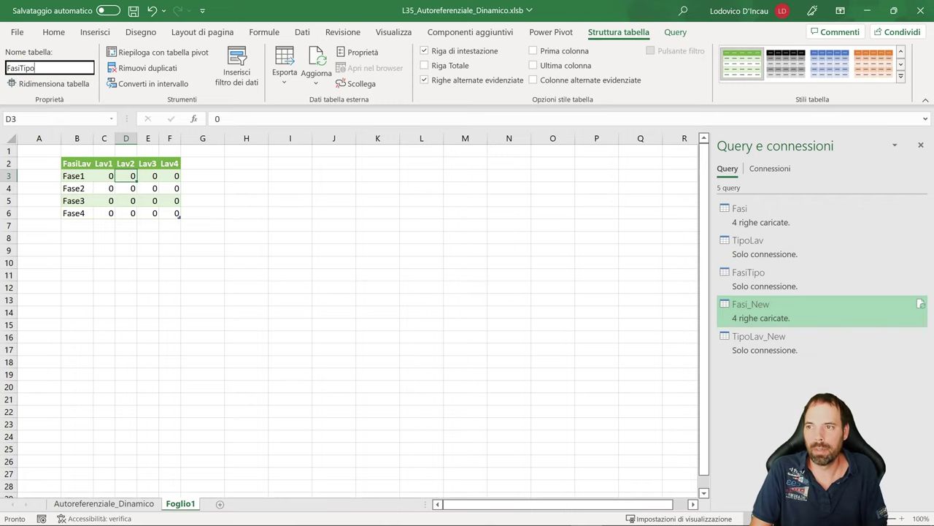
key("Return")
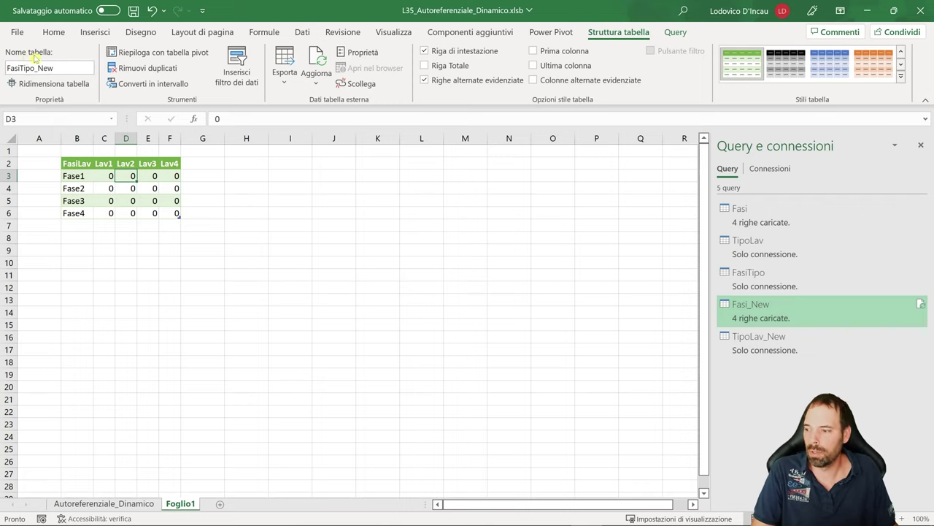
Create a FasiTipo_New query from the table and load it as connection only.
left_click(132, 197)
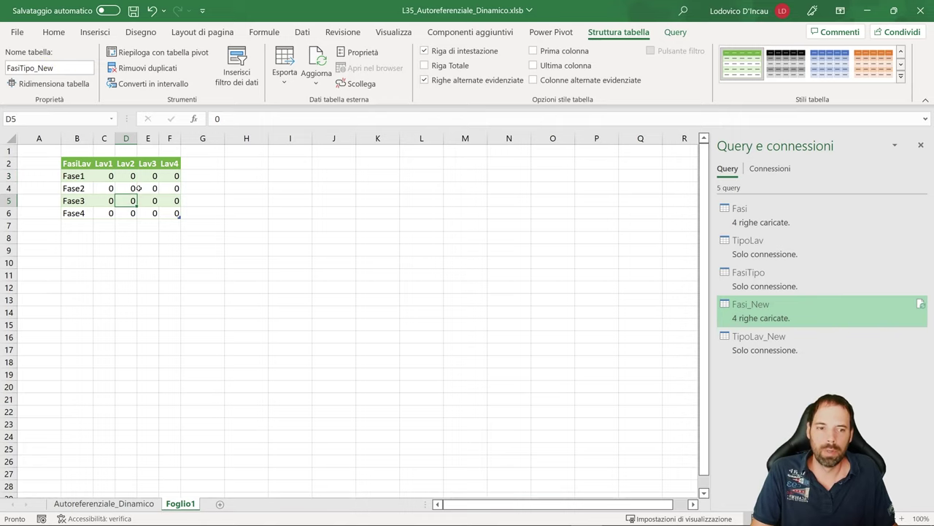
left_click(139, 187)
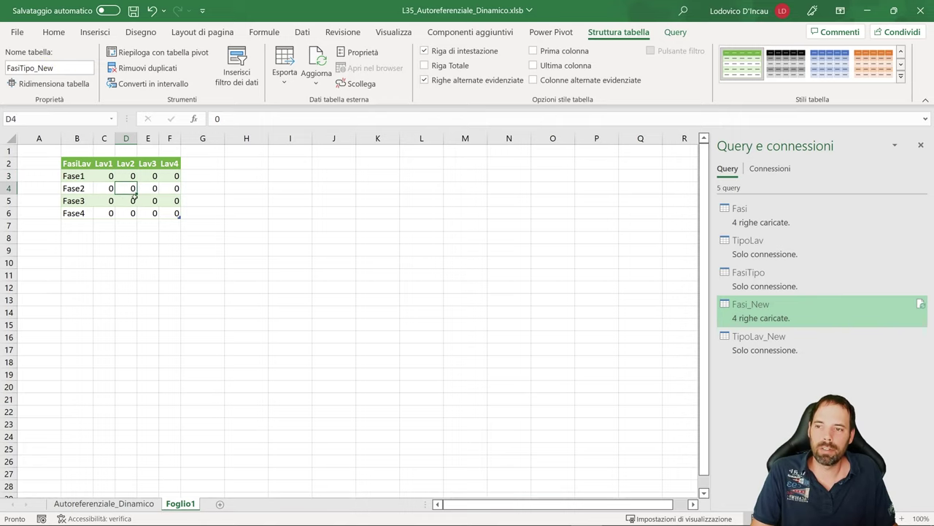
left_click(303, 32)
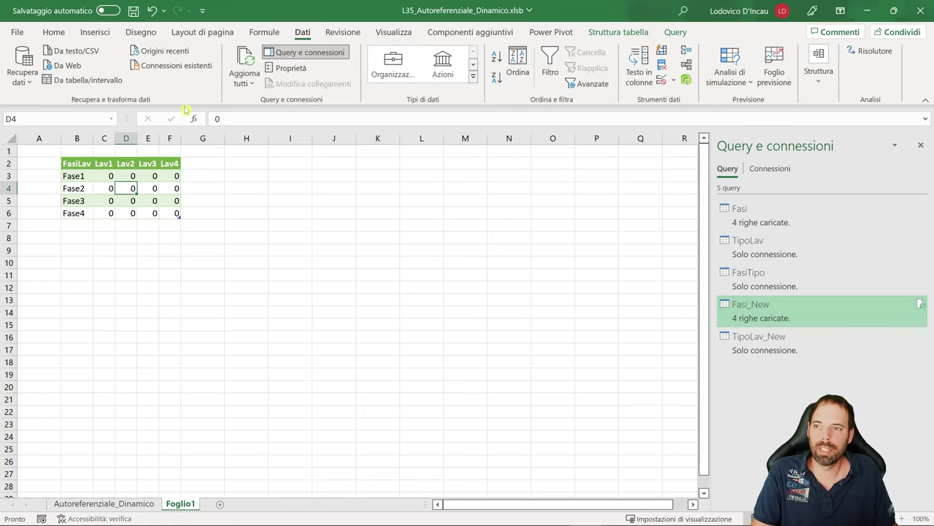
left_click(92, 81)
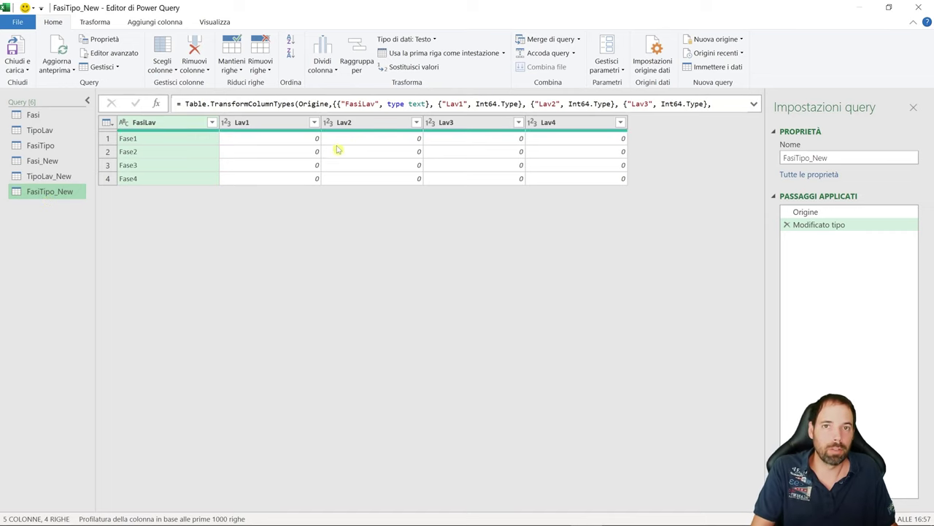
left_click(22, 70)
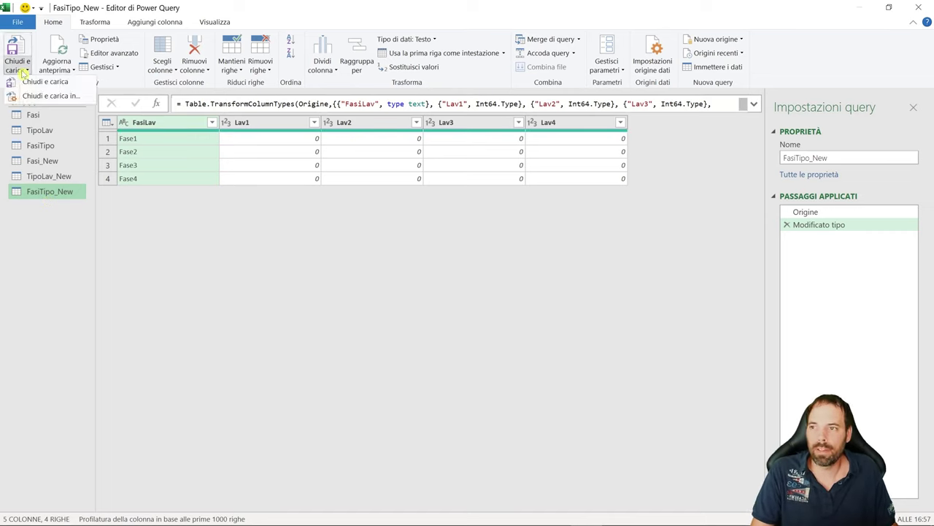
left_click(46, 95)
left_click(455, 194)
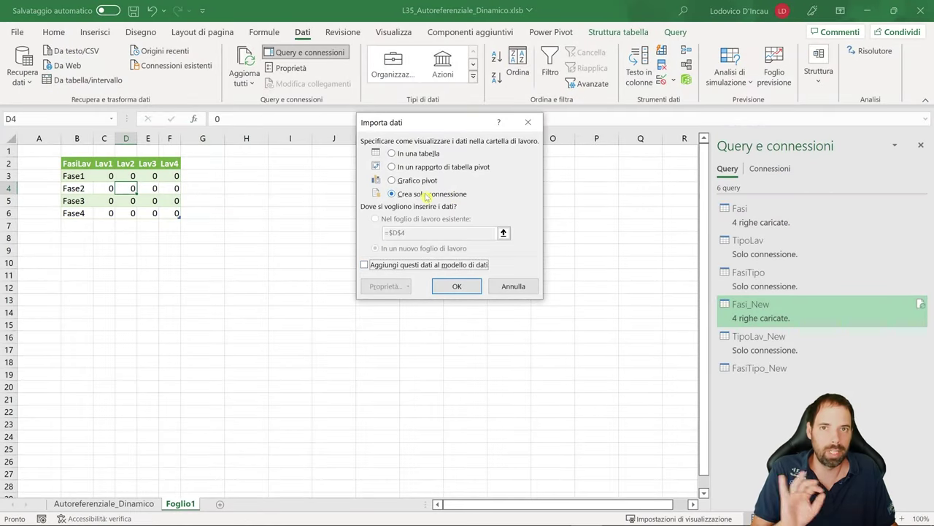
left_click(456, 287)
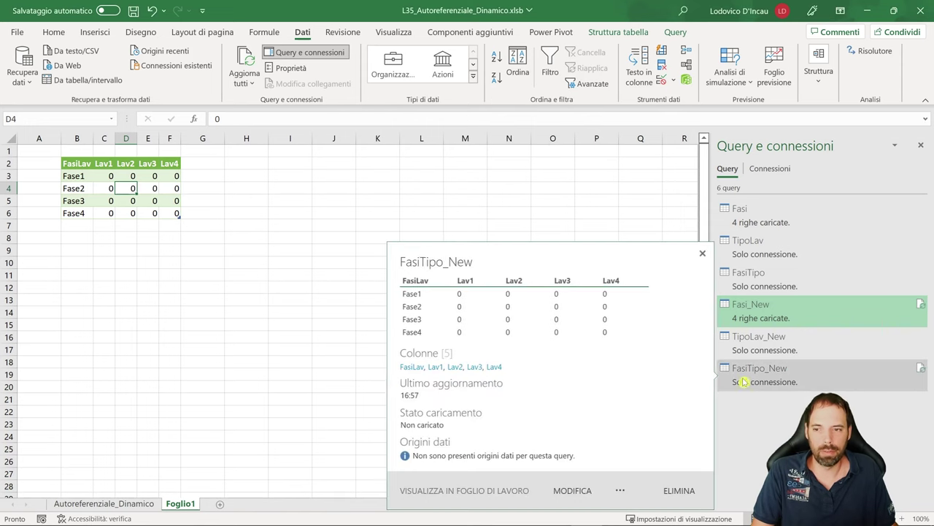
Review the STEP2 plan row Accoda, FasiTipo, TipoLav on Autoreferenziale_Dinamico.
left_click(110, 503)
scroll(229, 327, "down", 4)
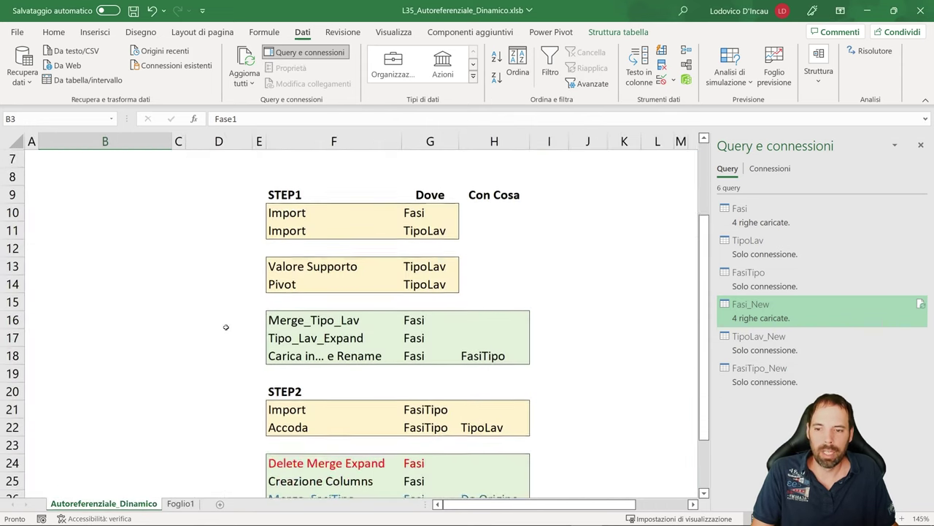
left_click_drag(277, 302, 419, 301)
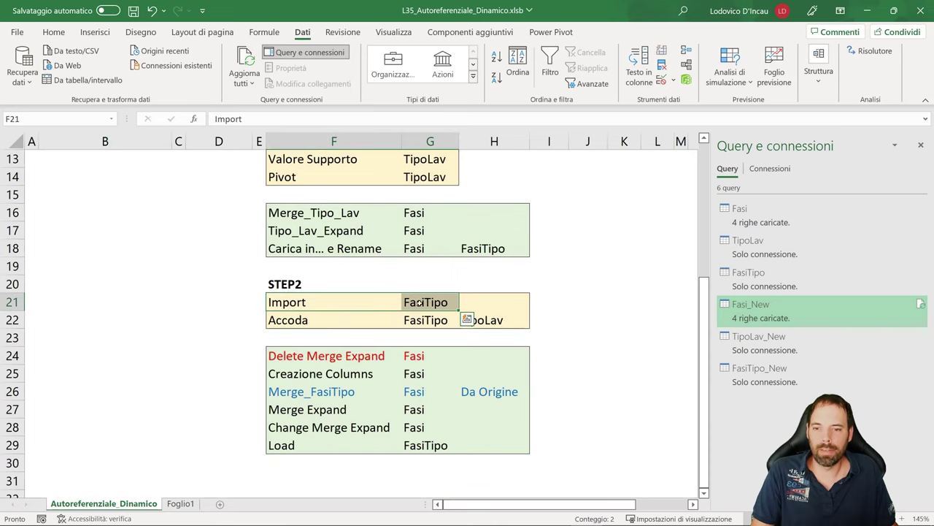
left_click_drag(288, 322, 496, 321)
left_click(285, 323)
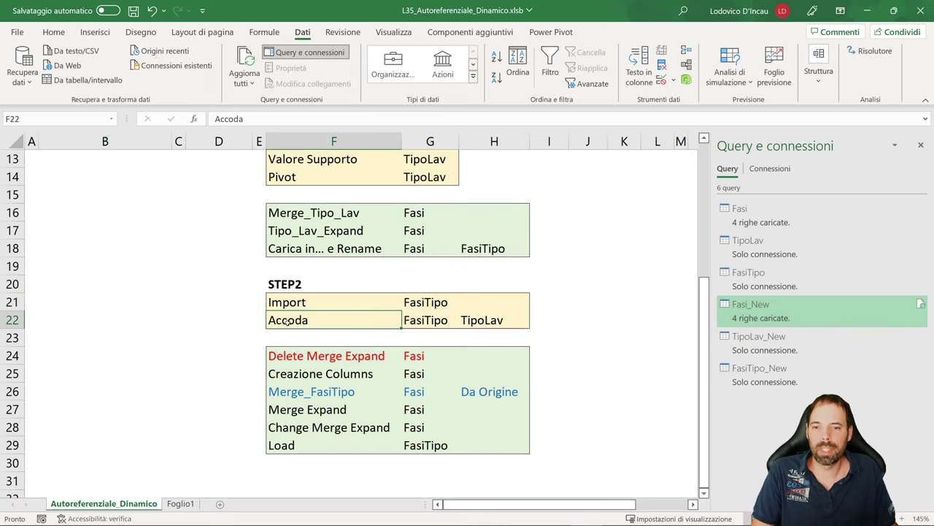
left_click(439, 320)
left_click(488, 321)
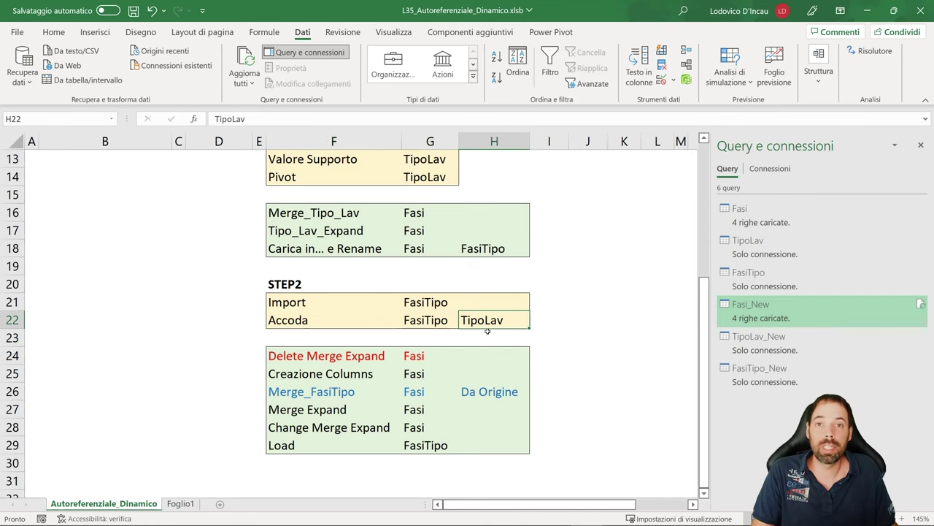
scroll(423, 324, "up", 4)
left_click(216, 250)
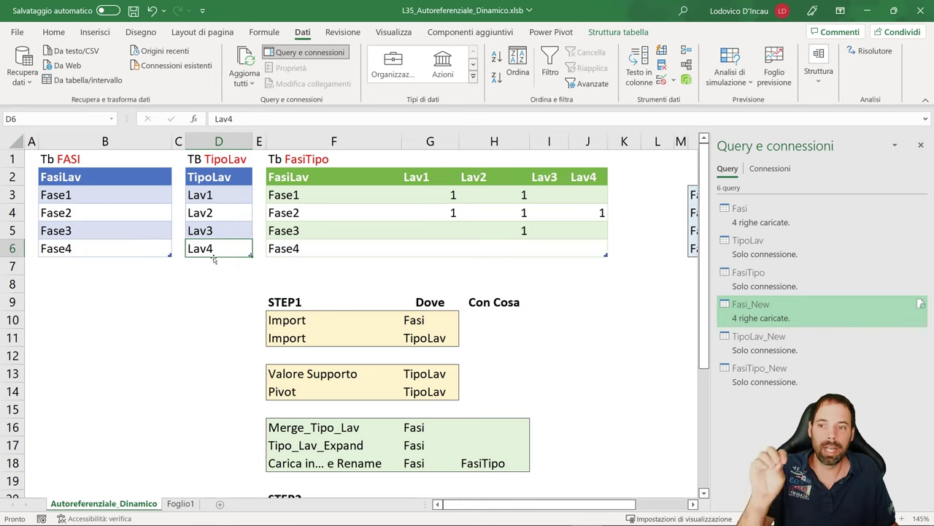
Edit the FasiTipo_New query from the Query e connessioni pane.
mouse_move(764, 319)
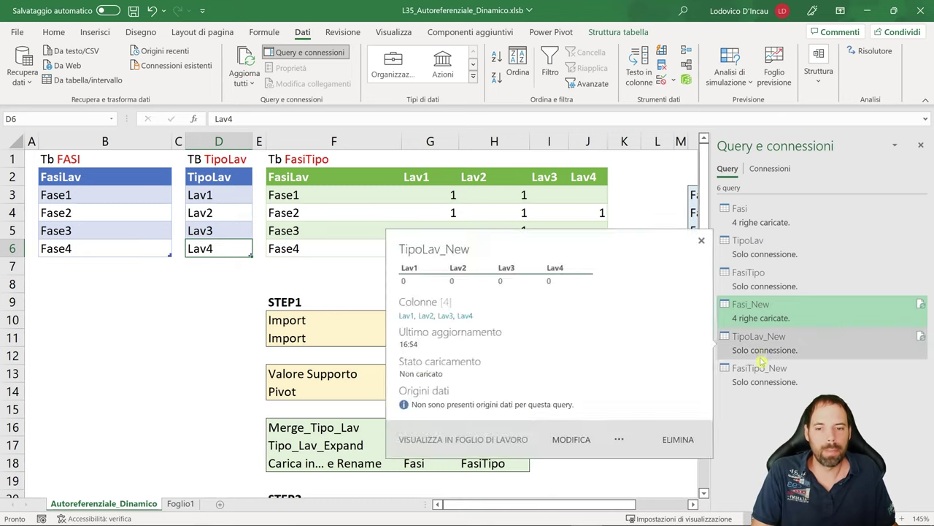
scroll(316, 374, "down", 4)
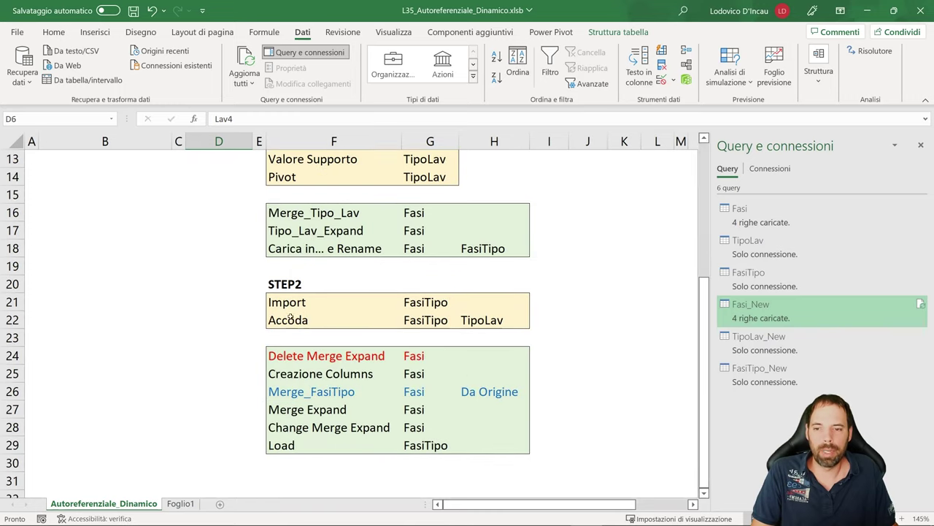
left_click(427, 319)
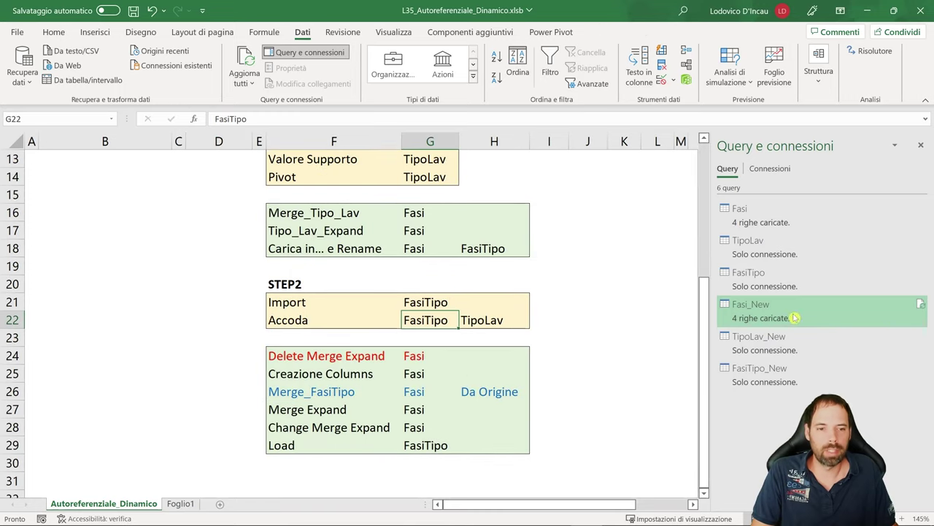
right_click(768, 374)
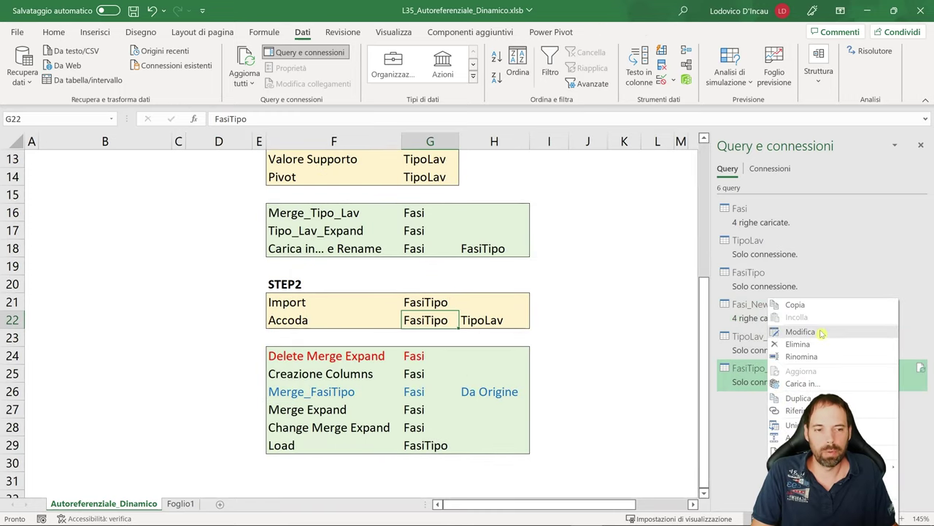
left_click(801, 332)
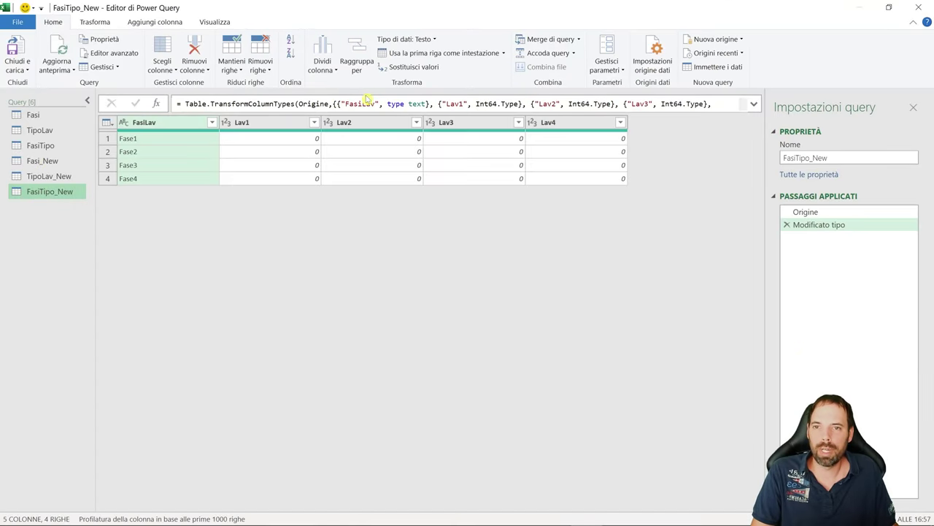
Append the TipoLav_New query to FasiTipo_New with Accoda query.
left_click(579, 40)
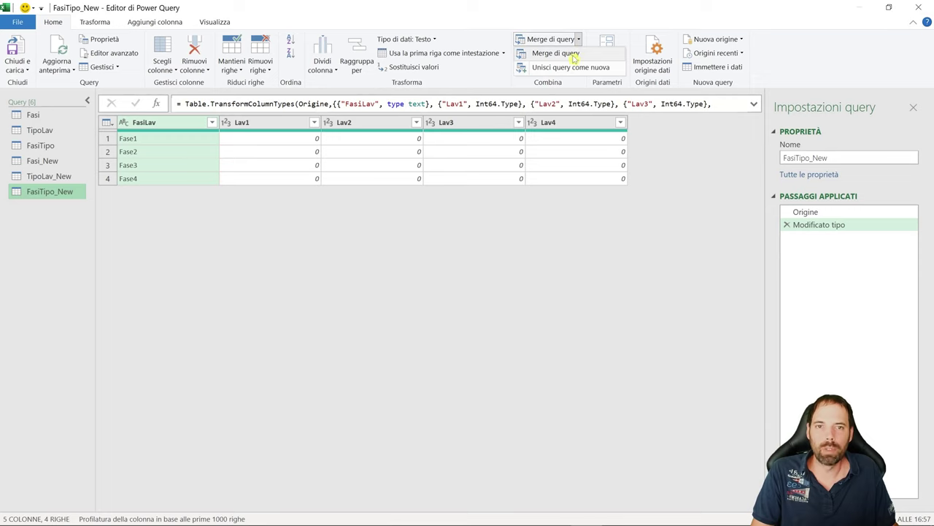
left_click(540, 213)
left_click(574, 53)
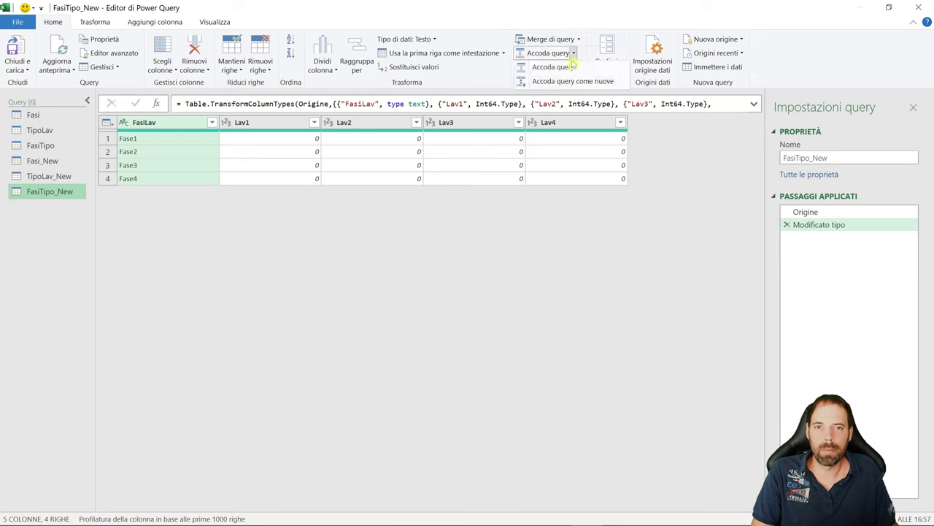
left_click(572, 67)
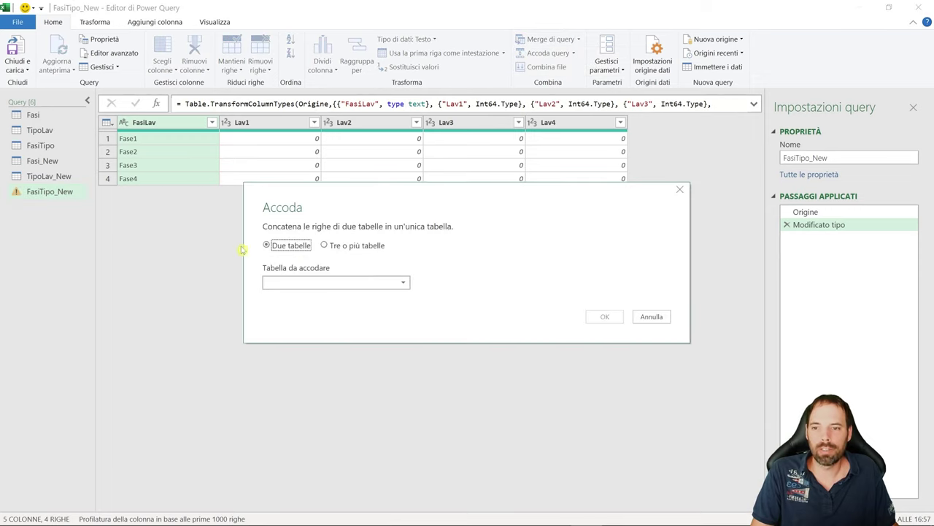
left_click(316, 282)
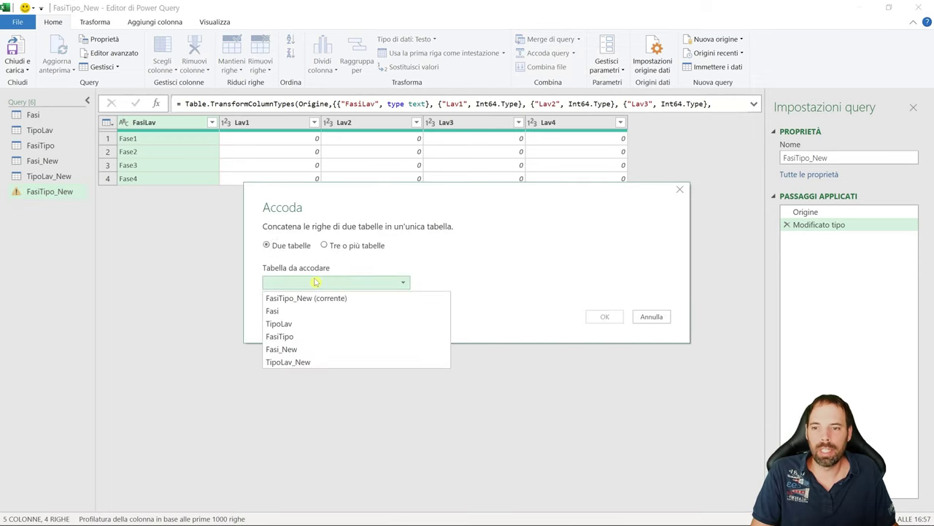
left_click(305, 365)
left_click(603, 318)
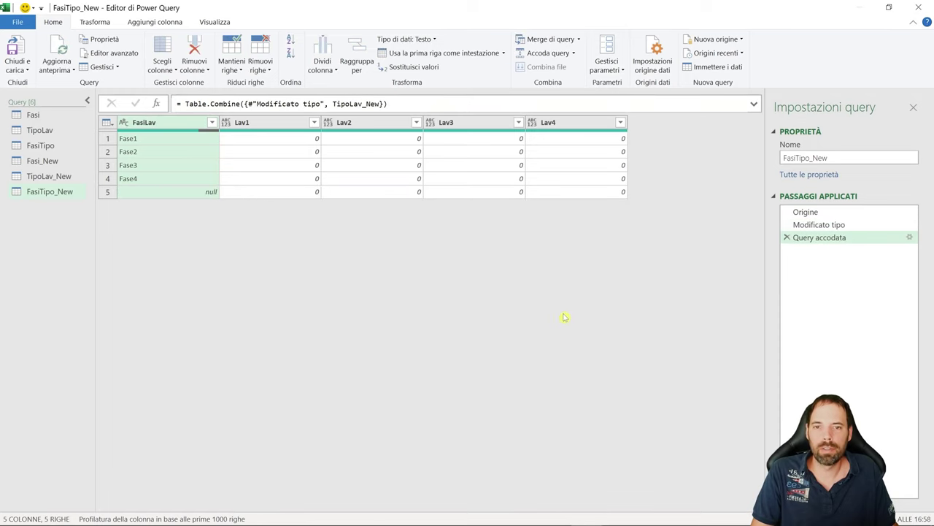
Compare with TipoLav_New and inspect the appended row 5: null FasiLav, zeros in Lav1–Lav4.
left_click(50, 176)
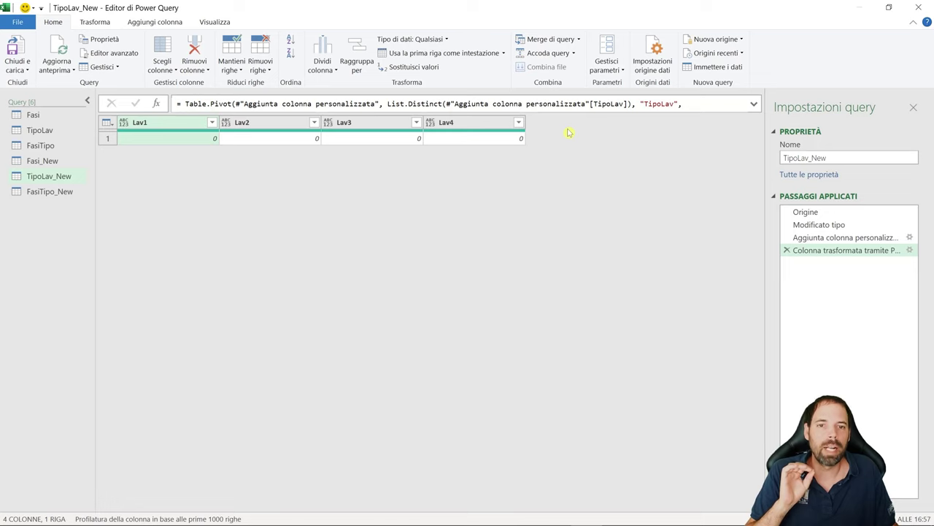
left_click(47, 195)
left_click(154, 194)
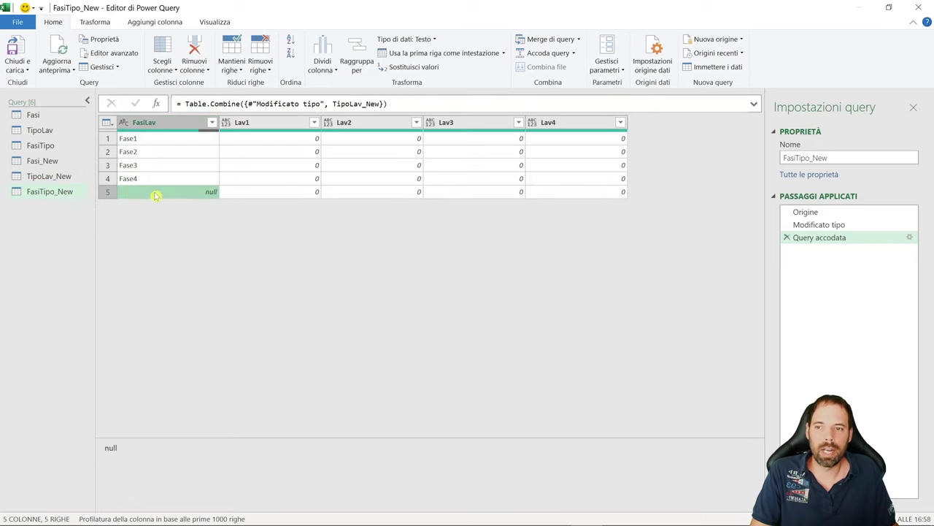
left_click(265, 194)
left_click(376, 194)
left_click(485, 195)
left_click(577, 194)
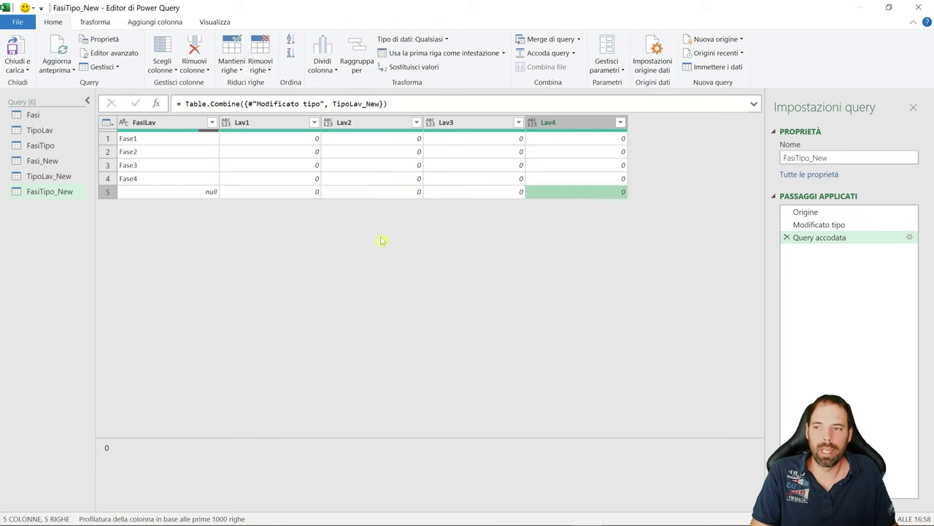
left_click(48, 176)
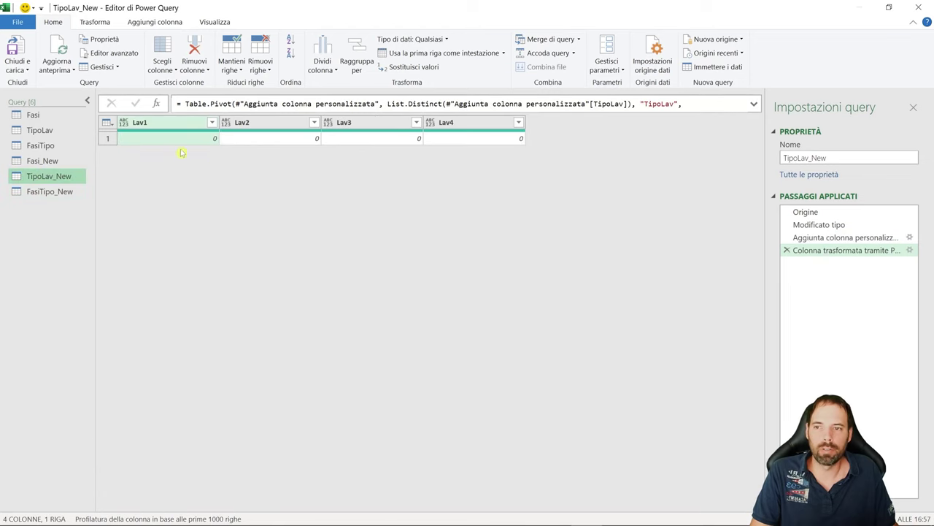
left_click(48, 192)
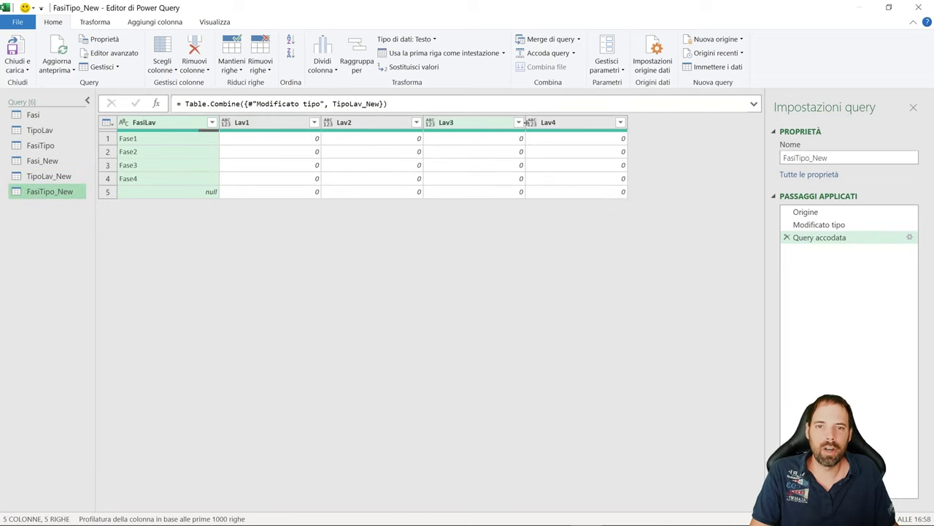
left_click(319, 192)
left_click(373, 192)
left_click(471, 192)
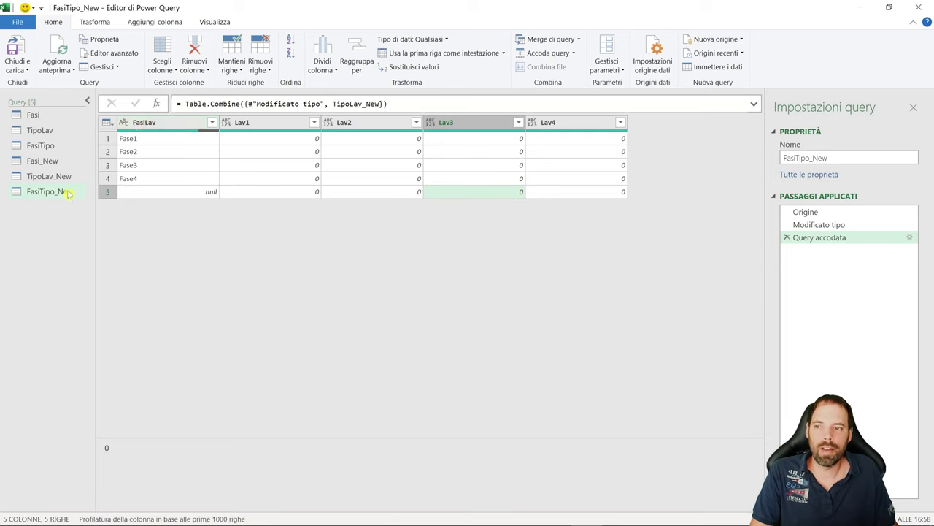
left_click(183, 193)
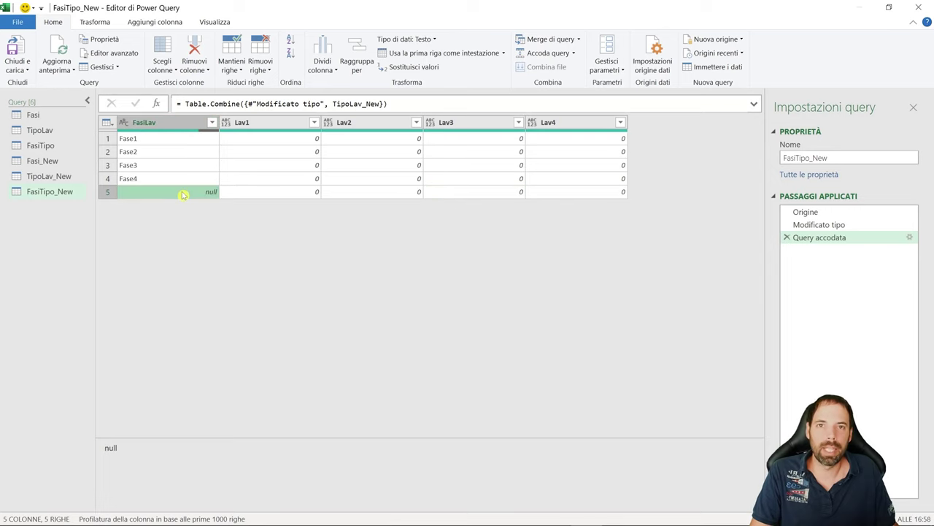
Close and load the editor, then add Lav5 as a new TipoLav table row.
left_click(16, 50)
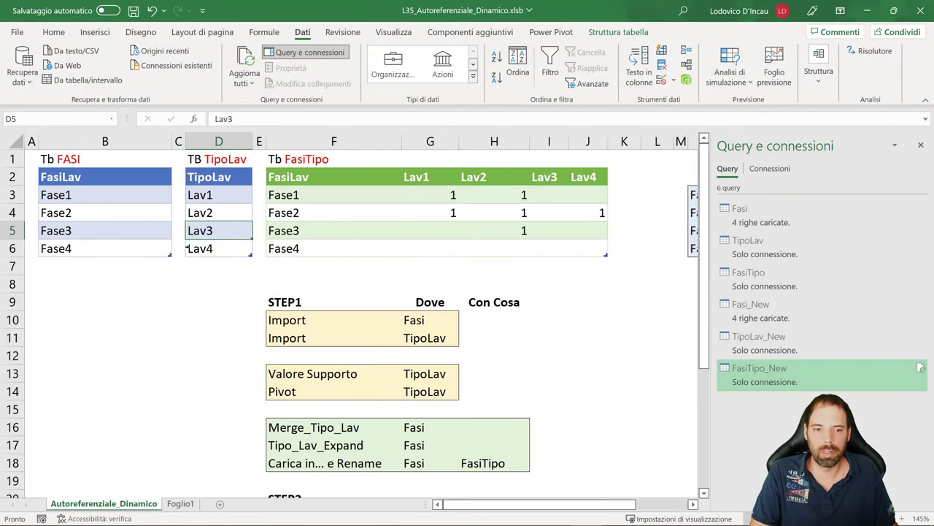
left_click(196, 264)
type("Lav5")
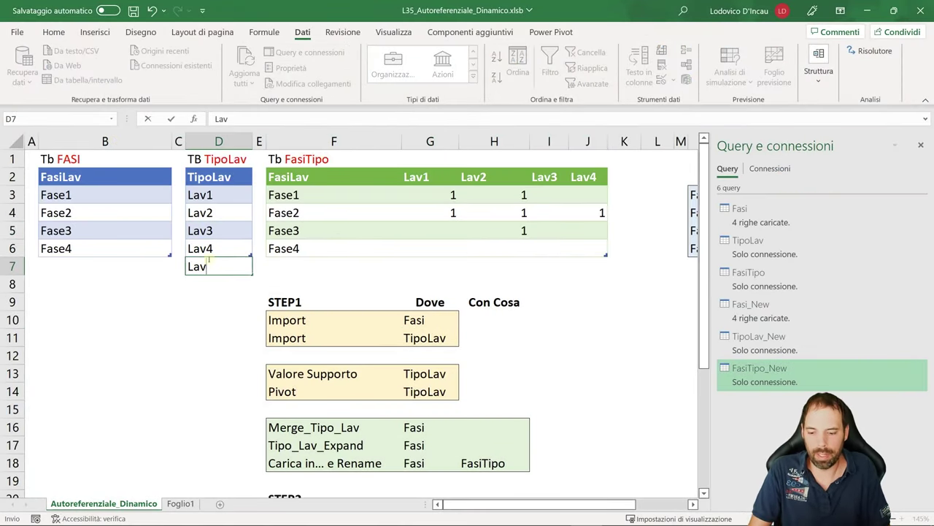
key("Return")
Reopen the Power Query Editor and refresh the preview to pick up Lav5.
left_click(22, 69)
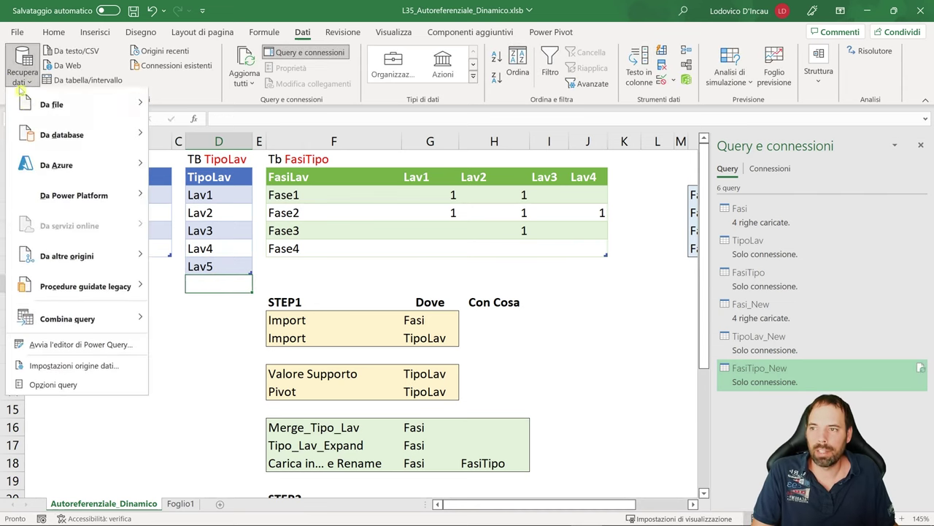
left_click(69, 345)
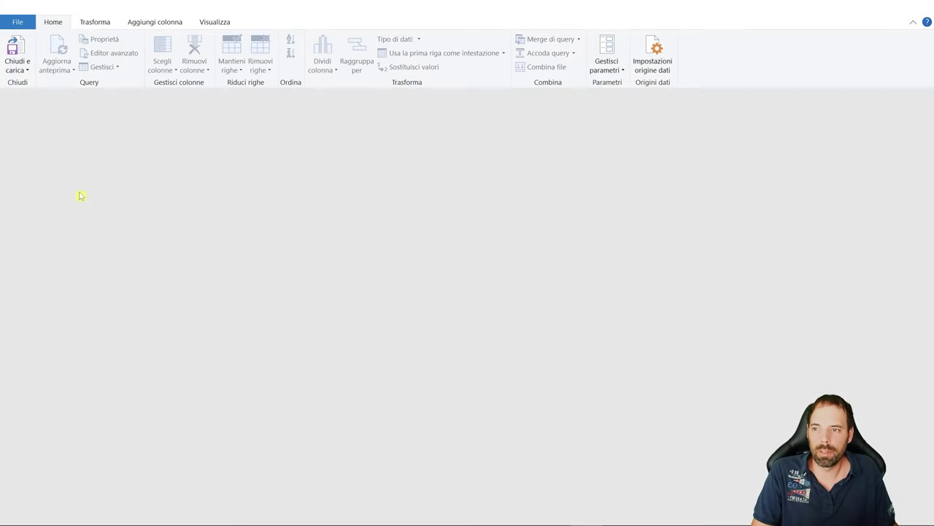
left_click(45, 192)
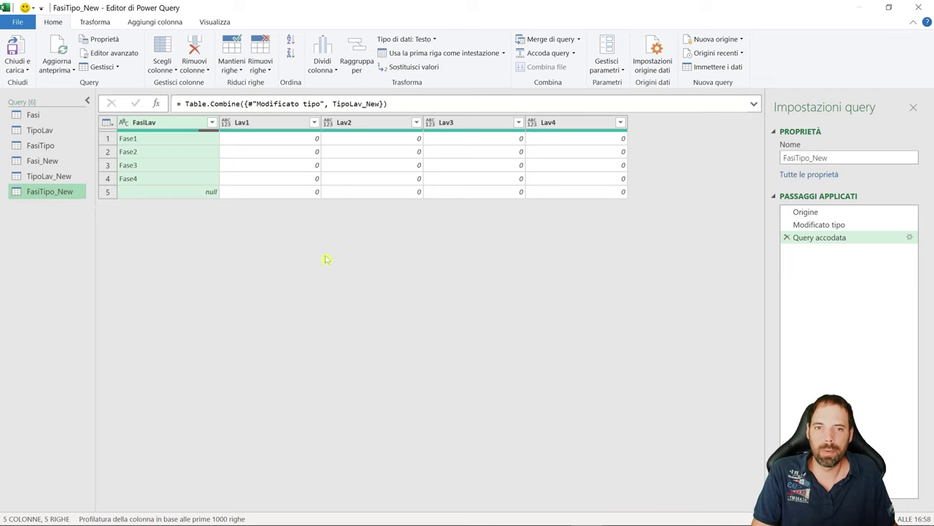
left_click(63, 176)
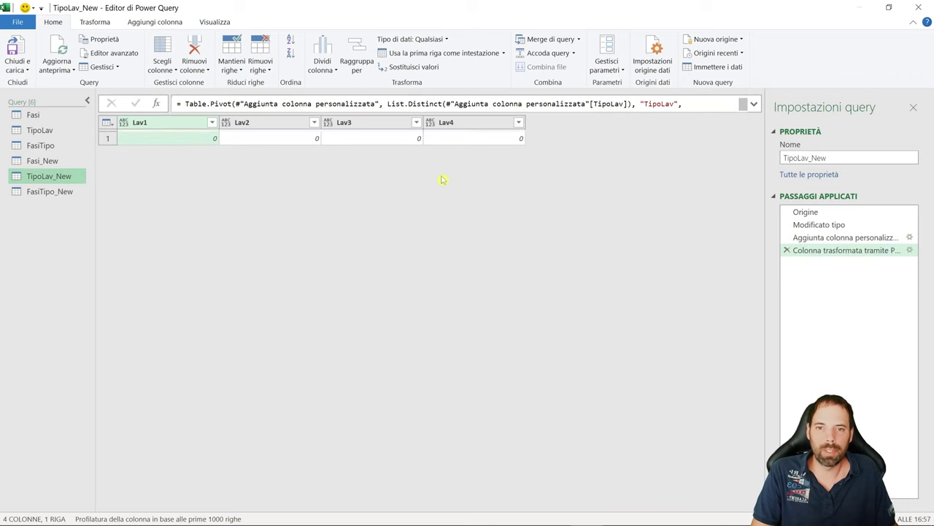
left_click(64, 45)
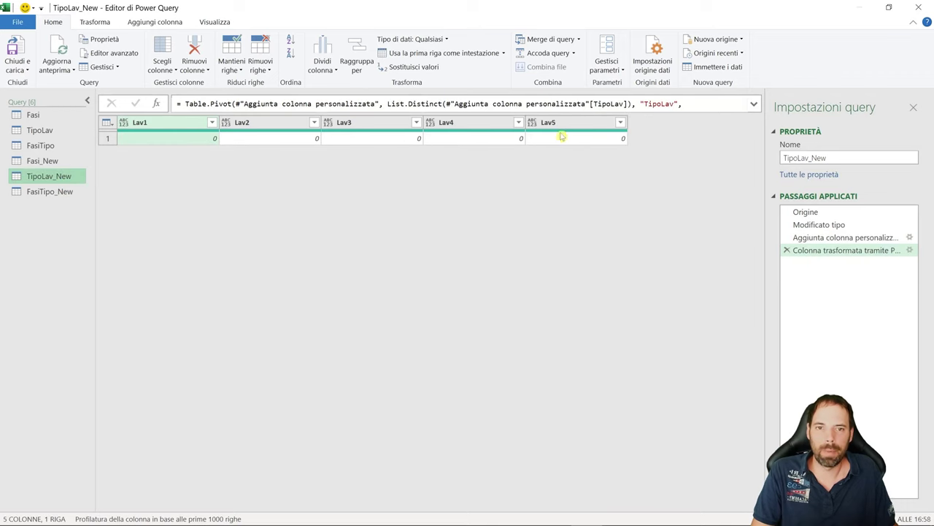
left_click(50, 192)
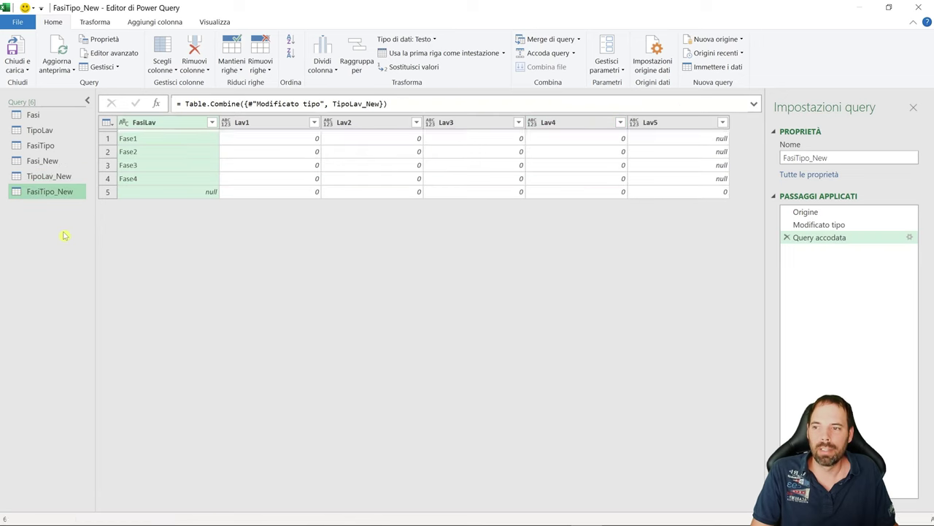
Inspect FasiTipo_New's new Lav5 column and the row-5 values across Lav1–Lav5.
left_click(655, 125)
left_click(273, 122)
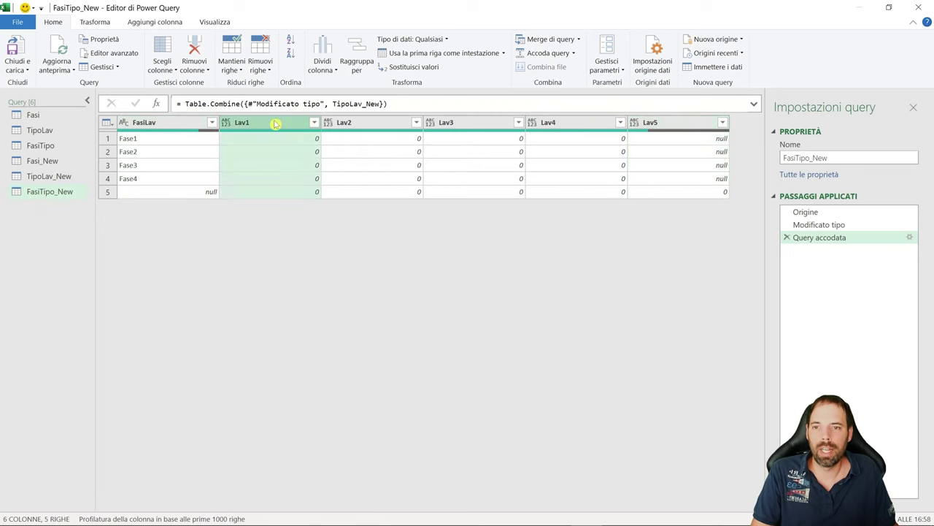
left_click(350, 124)
left_click(445, 124)
left_click(553, 124)
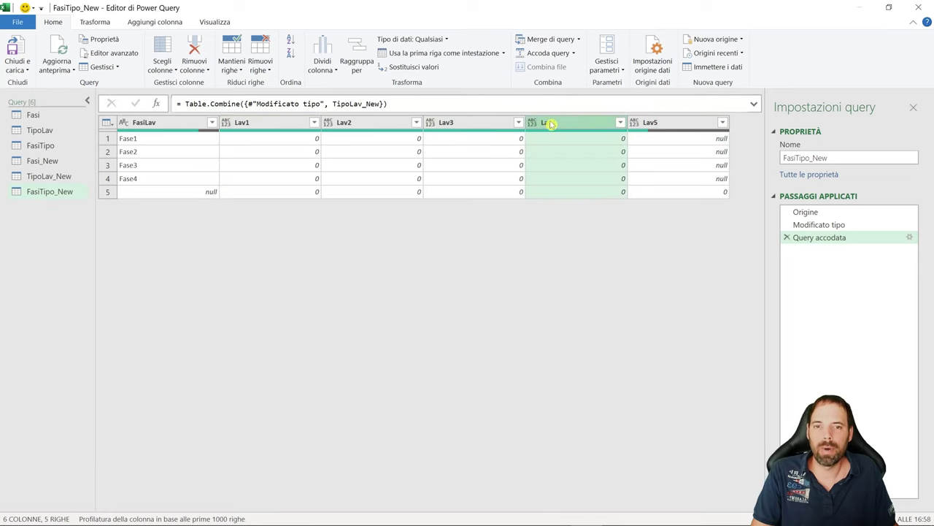
left_click(263, 195)
left_click(365, 194)
left_click(471, 195)
left_click(566, 196)
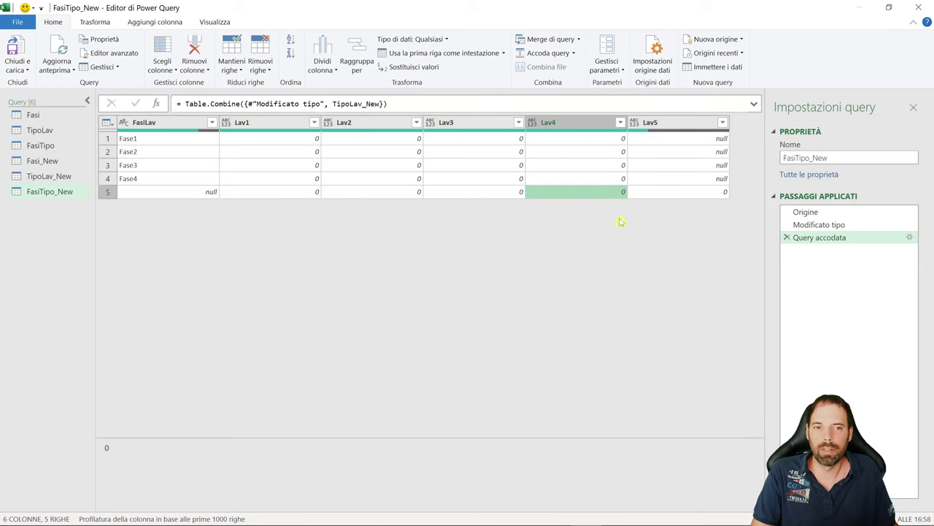
left_click(705, 196)
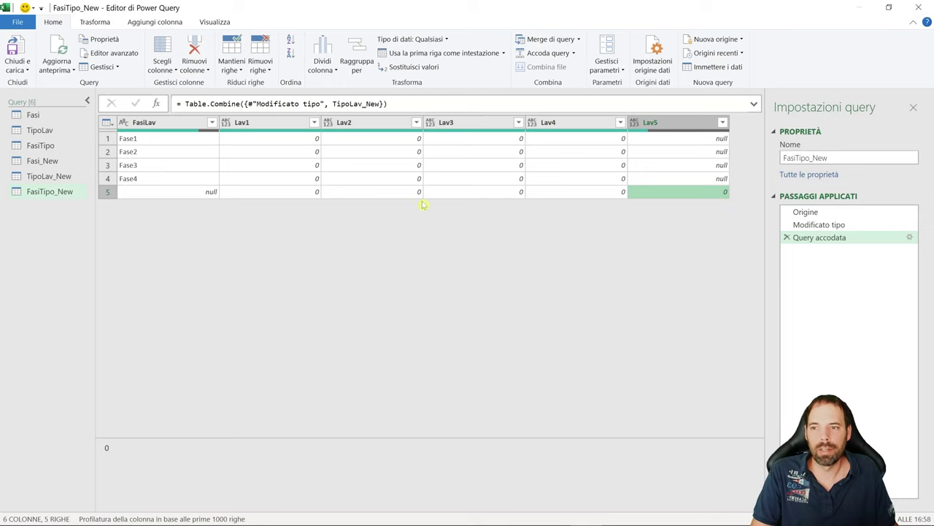
Examine the null FasiLav cell in row 5 and shrink the editor window.
left_click(164, 195)
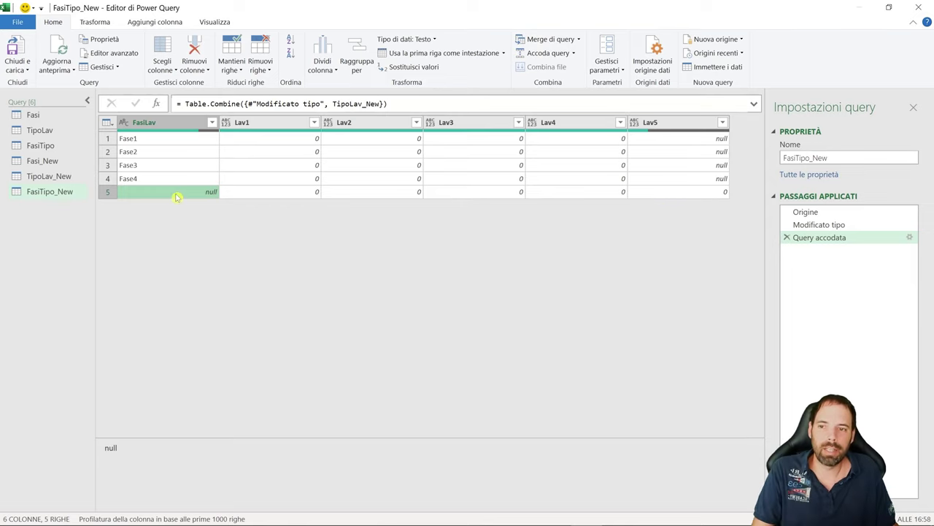
left_click(155, 125)
left_click(182, 192)
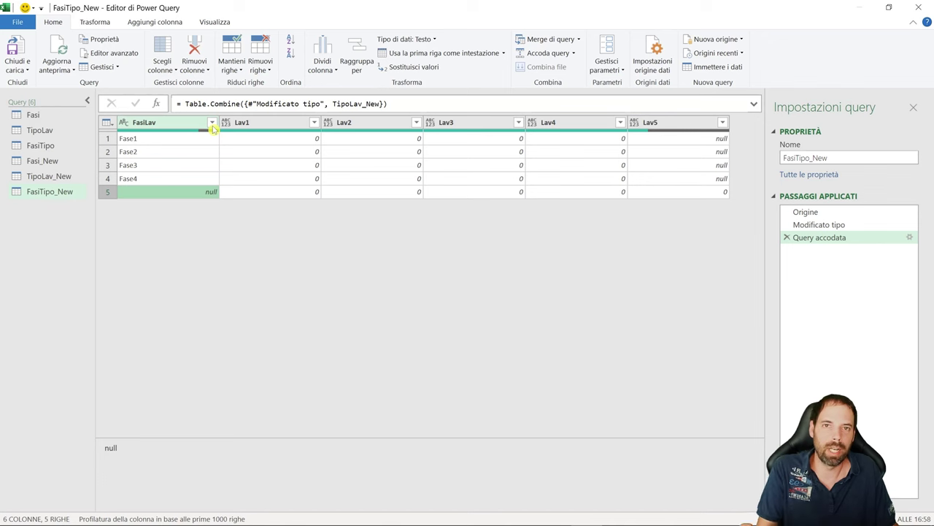
double_click(384, 17)
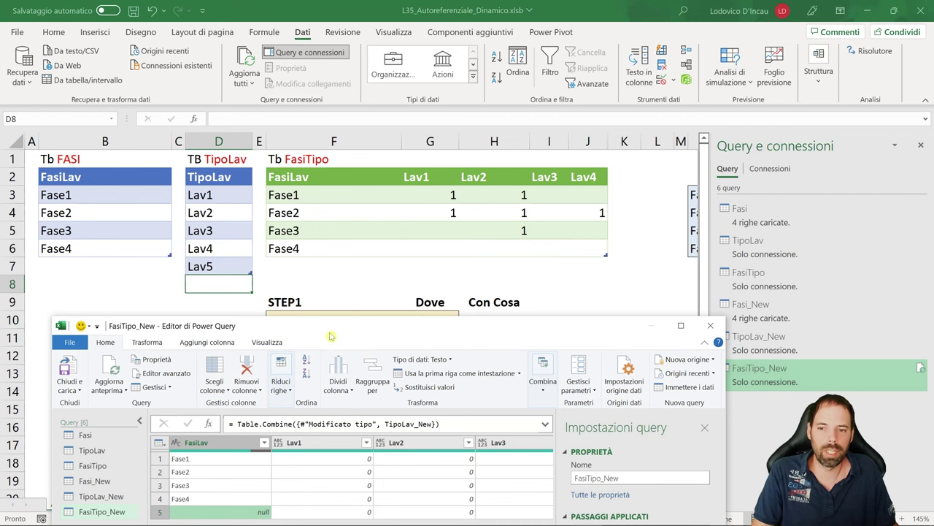
Filter (Null) out of FasiLav, keeping Fase1–Fase4, then close and load.
left_click_drag(337, 330, 374, 86)
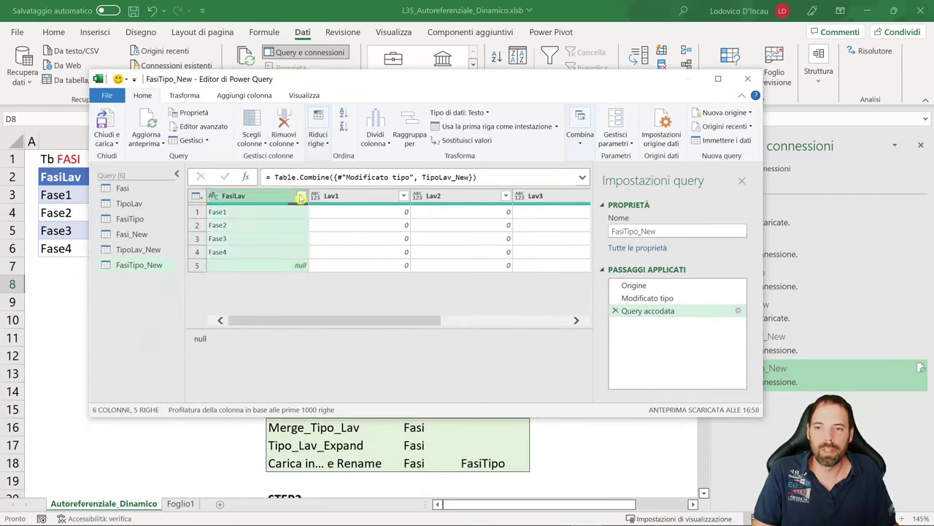
left_click(301, 196)
left_click(139, 342)
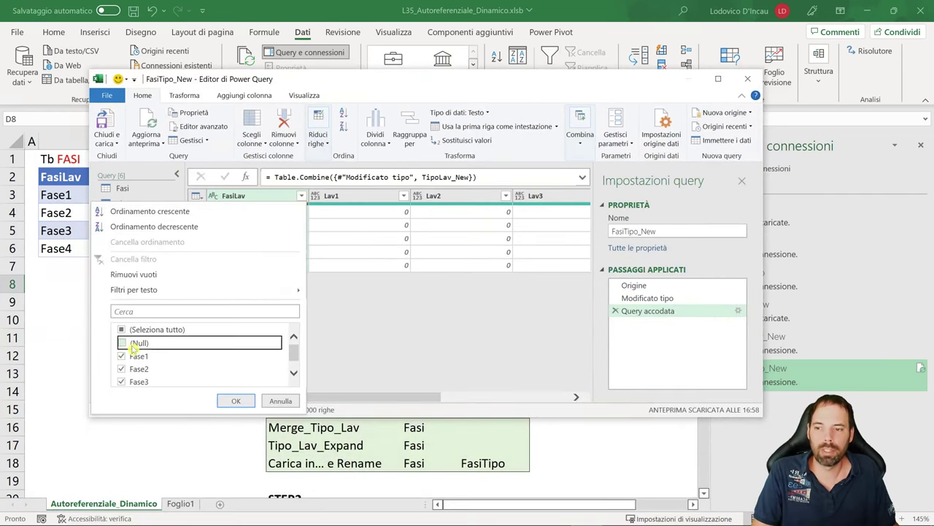
left_click(235, 402)
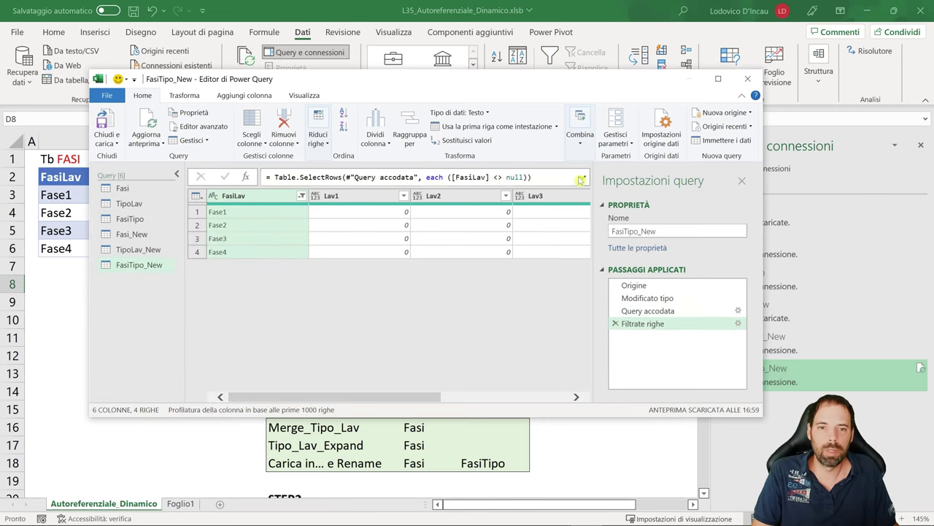
left_click(582, 178)
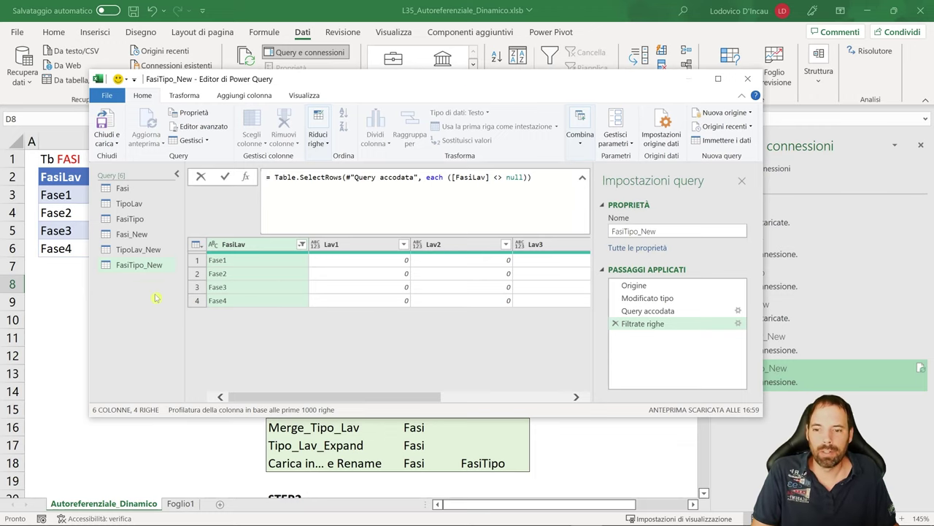
left_click(107, 121)
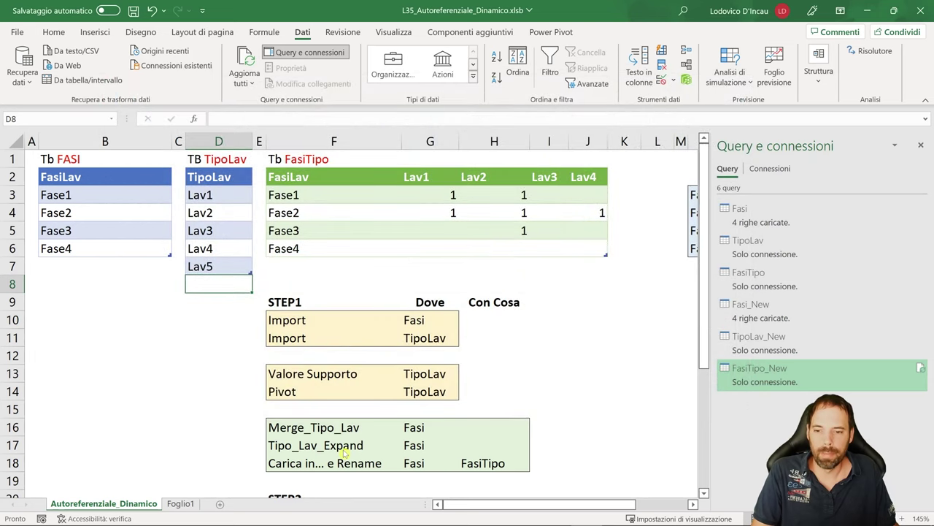
Review the Tipo_Lav_Expand and Accoda step notes on the step sheet.
left_click(308, 448)
scroll(289, 420, "down", 4)
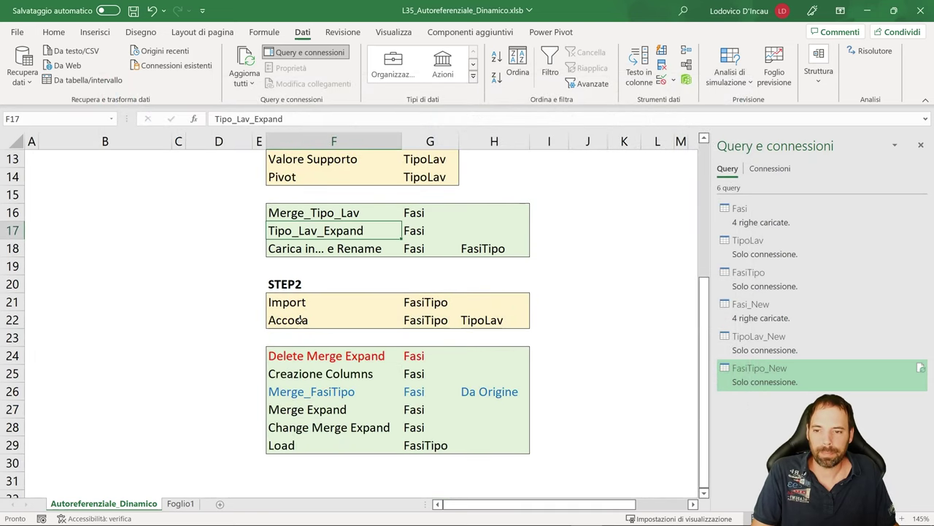
left_click_drag(292, 302, 438, 302)
left_click_drag(305, 325, 504, 321)
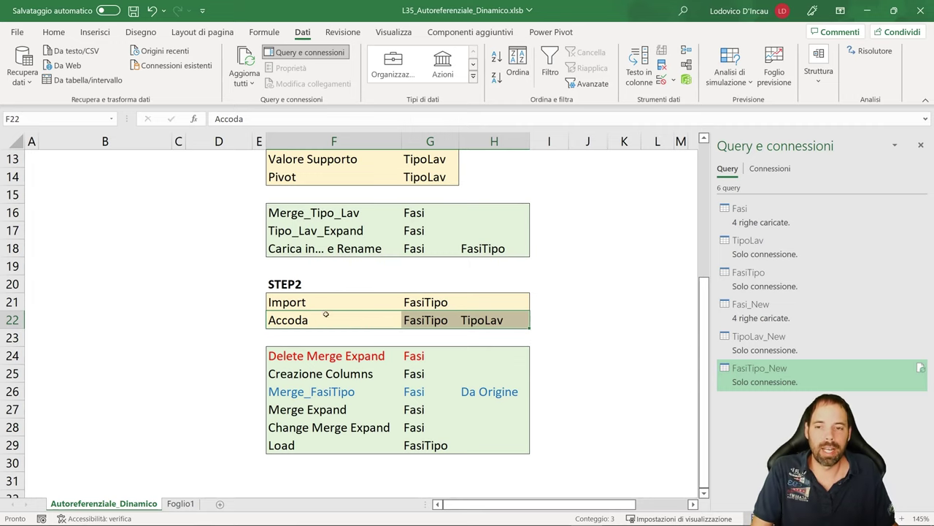
scroll(312, 321, "up", 2)
scroll(310, 328, "down", 2)
left_click_drag(299, 358, 456, 362)
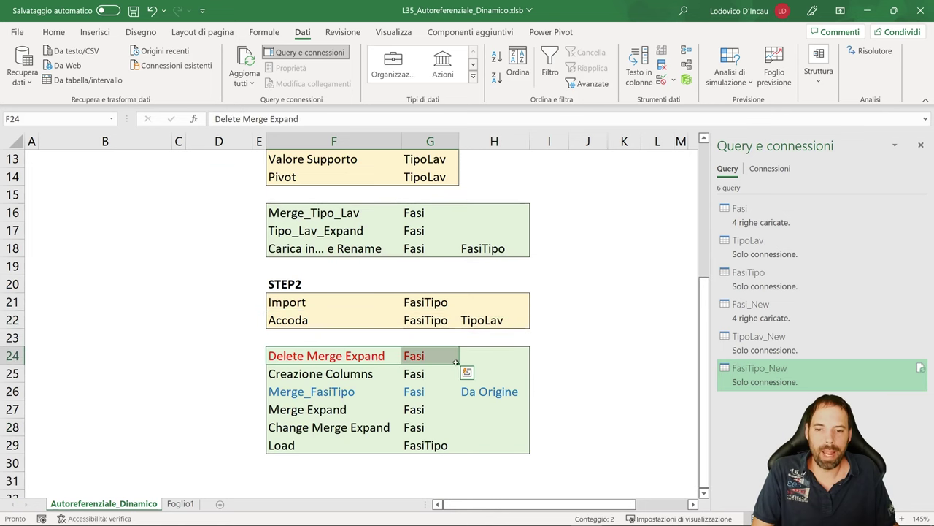
Check the loaded FasiLav table on Foglio1, then edit the Fasi_New query.
left_click(183, 507)
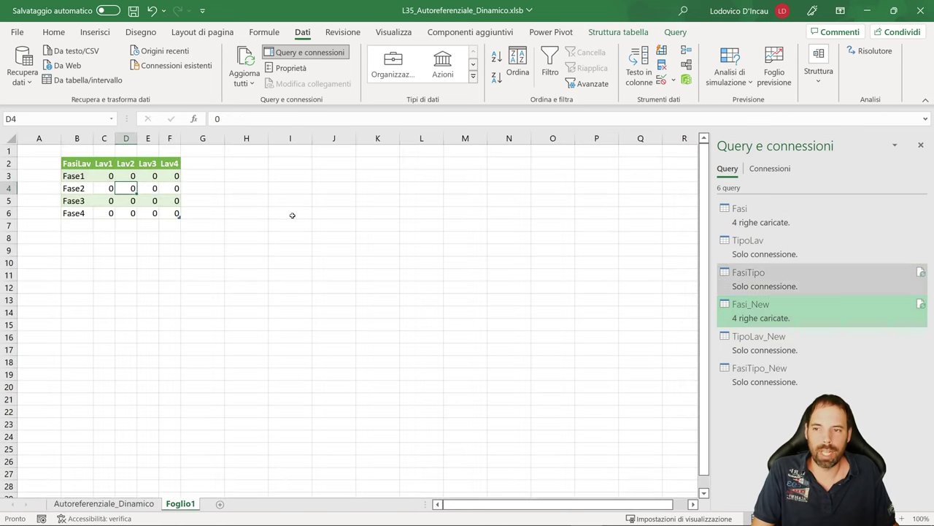
left_click_drag(83, 167, 166, 220)
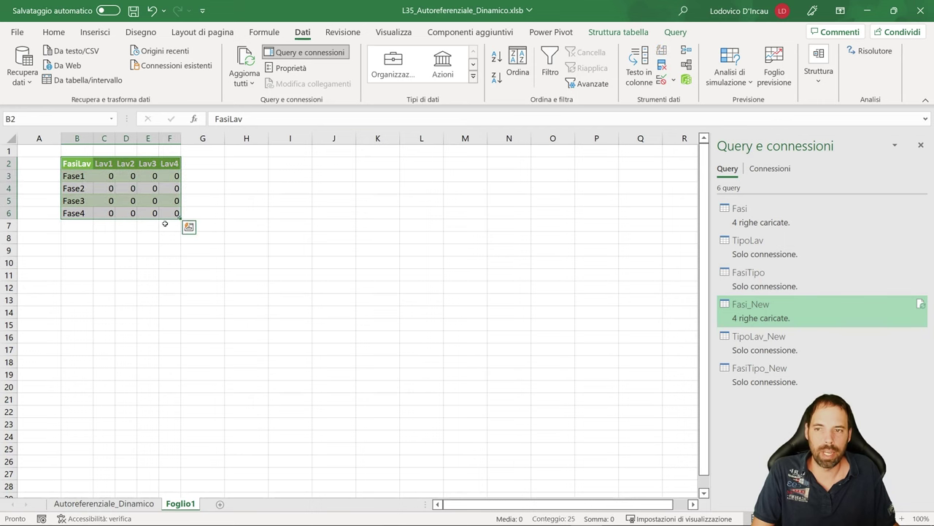
left_click(136, 503)
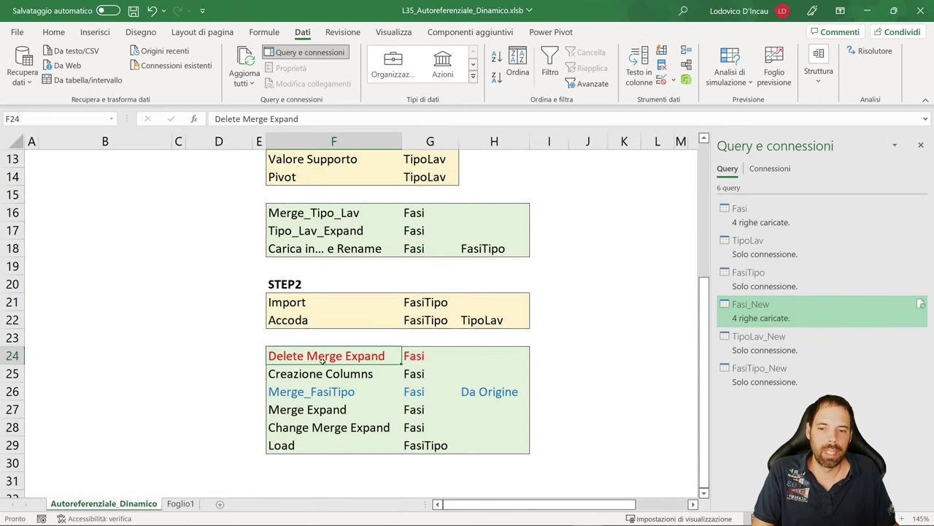
right_click(769, 313)
left_click(789, 334)
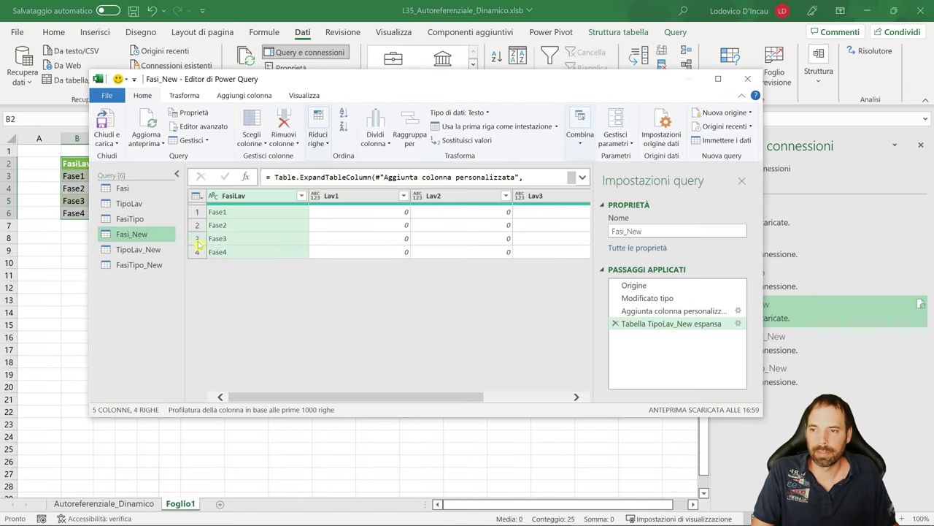
Delete Fasi_New's 'Tabella TipoLav_New espansa' step, leaving TipoLav_New as nested tables.
left_click(747, 78)
left_click(131, 504)
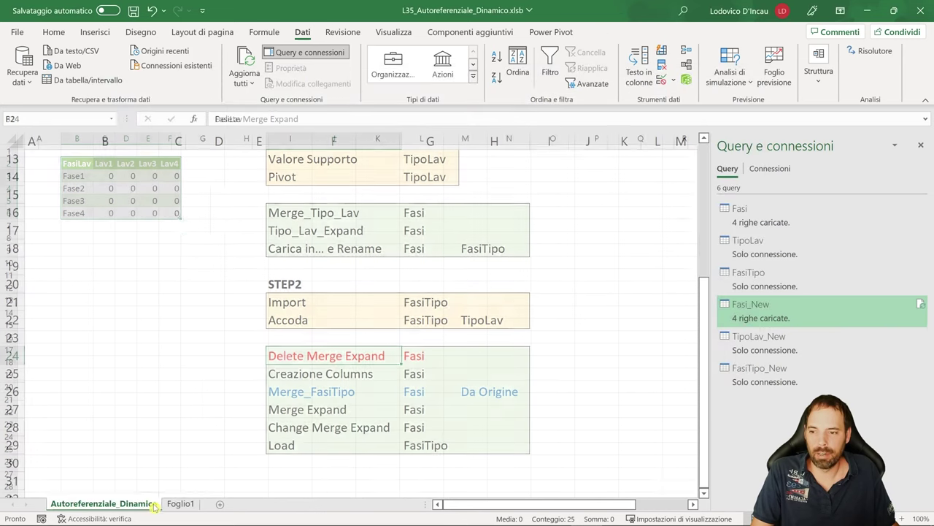
scroll(140, 245, "down", 3)
scroll(141, 245, "down", 1)
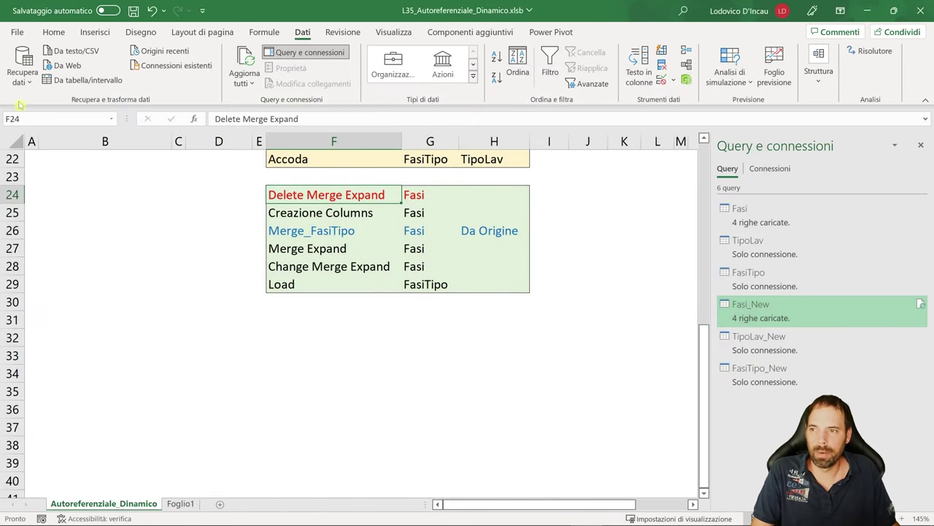
left_click(22, 73)
key("Escape")
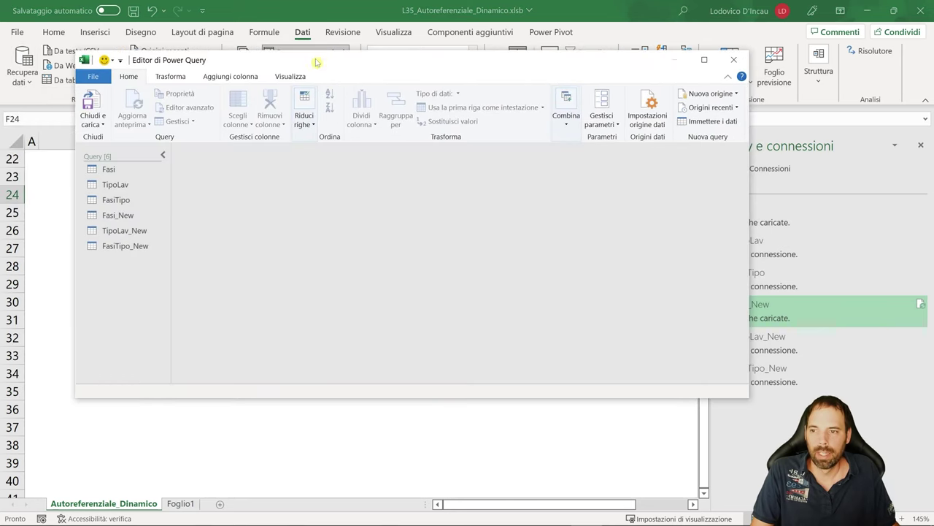
left_click(117, 215)
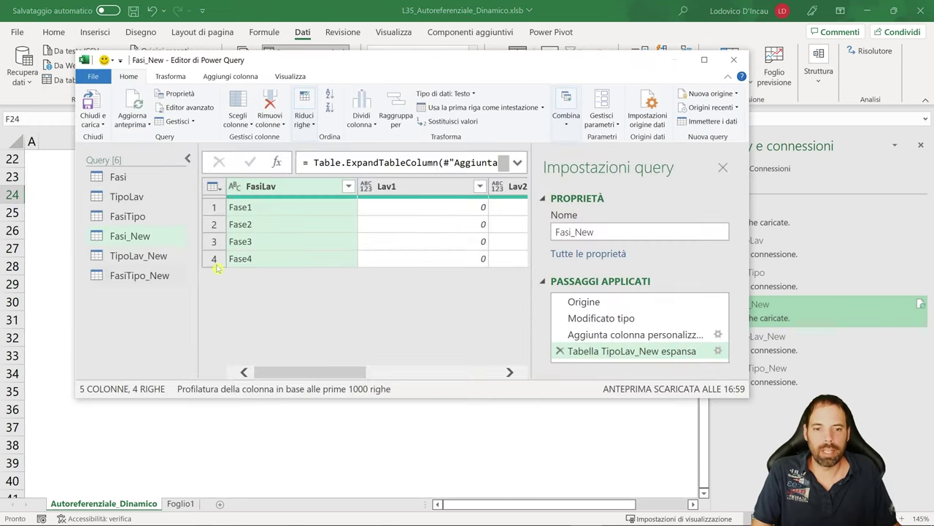
left_click(560, 352)
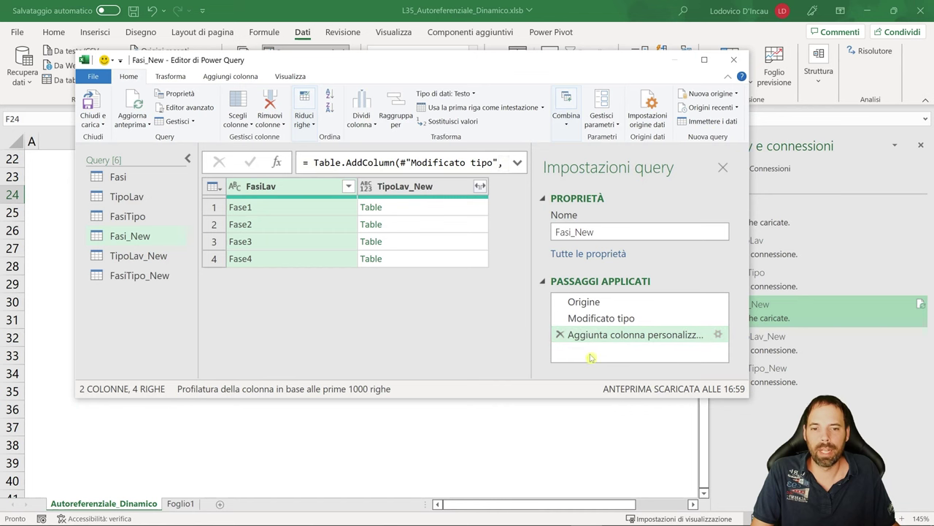
left_click_drag(447, 66, 457, 267)
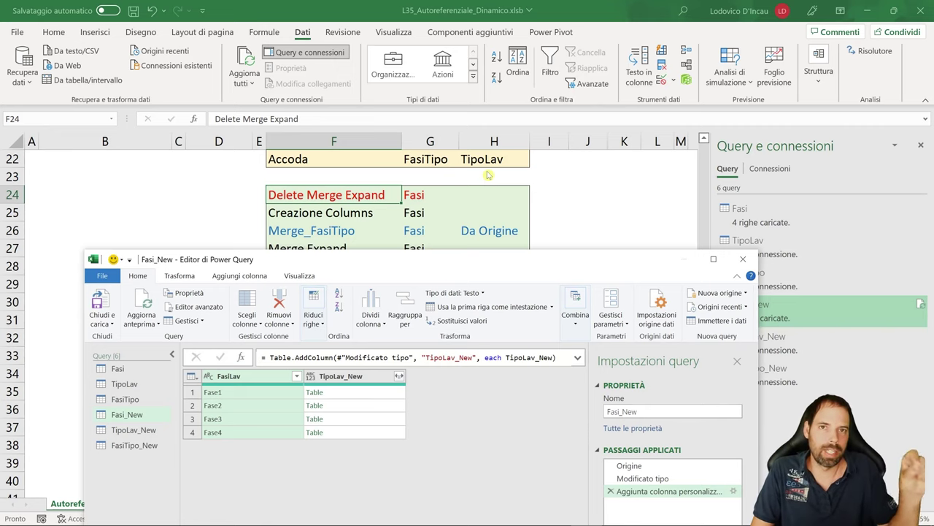
Compare with FasiTipo_New, then preview Fase1's nested table showing zero-filled Lav1–Lav5.
left_click(130, 445)
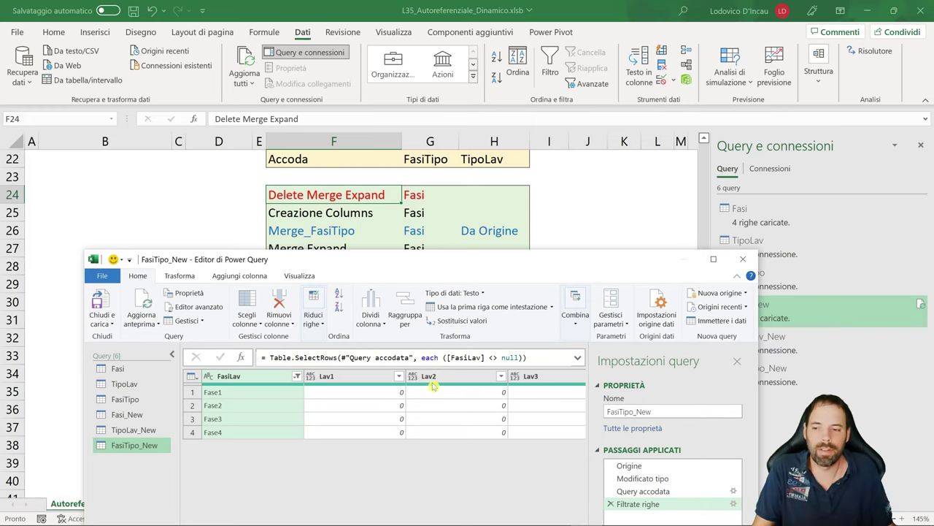
left_click(128, 414)
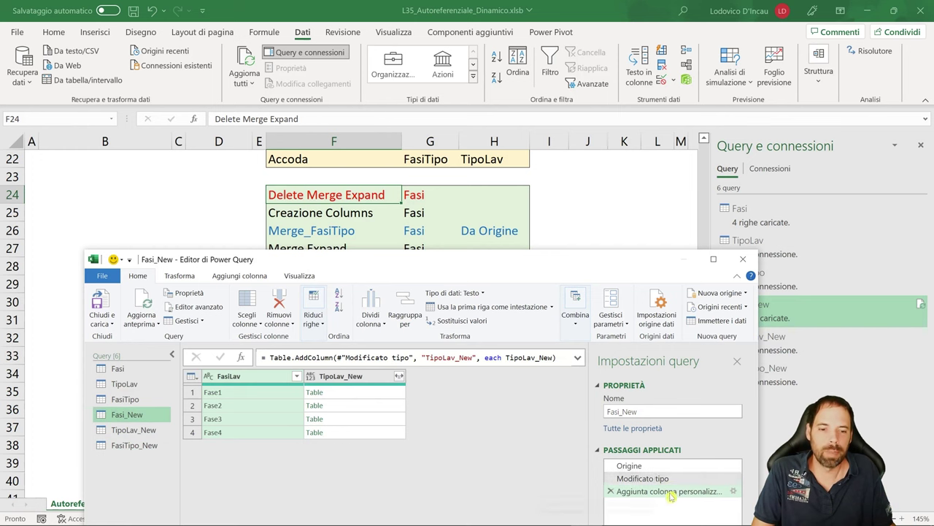
left_click_drag(469, 272, 465, 148)
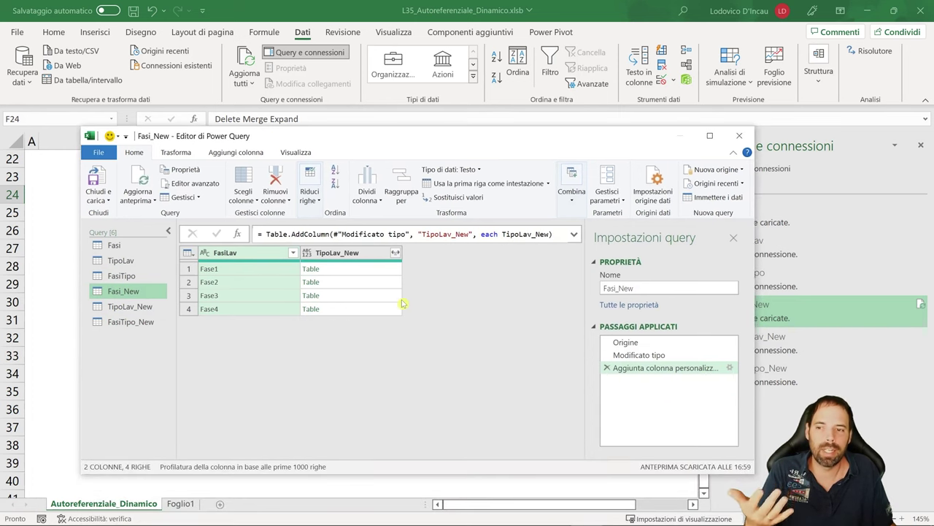
left_click_drag(427, 150, 433, 321)
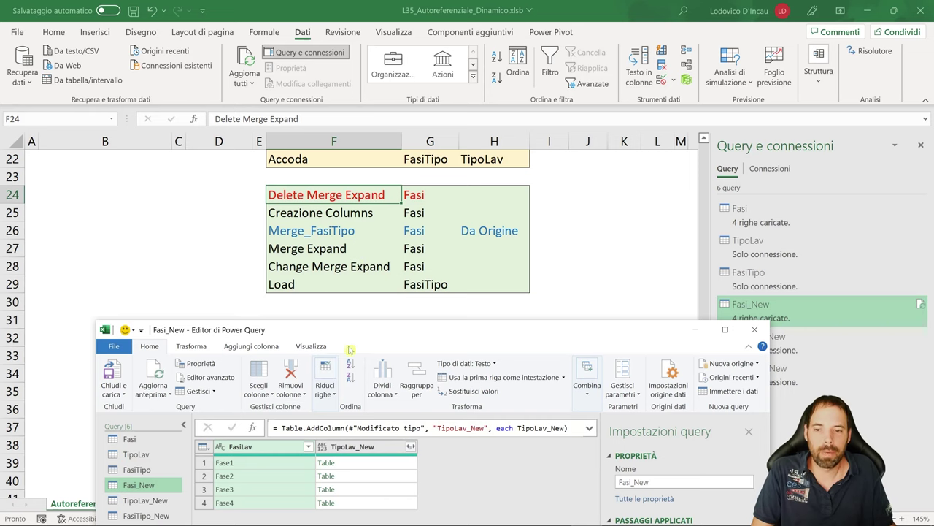
left_click_drag(347, 334, 400, 186)
left_click(370, 377)
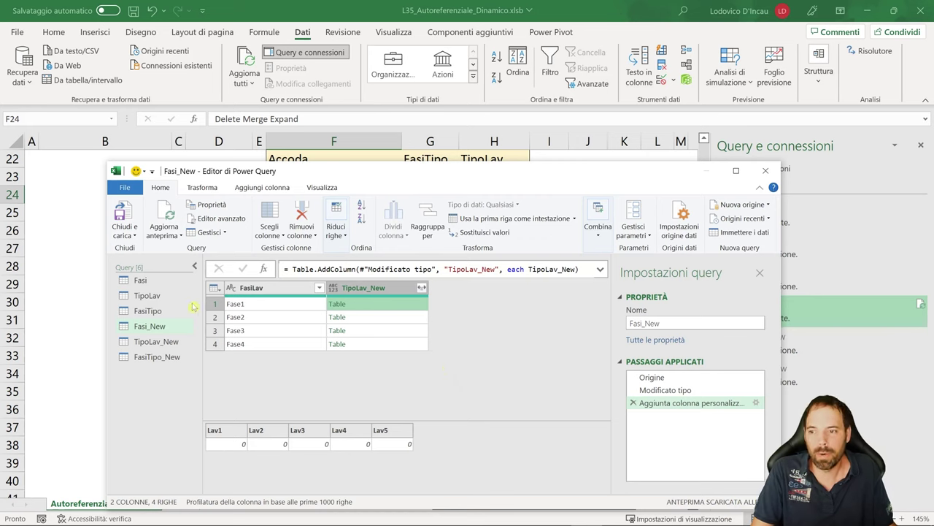
Copy the Columns formula from Fasi and add a new custom step named Collumns in Fasi_New.
left_click(146, 280)
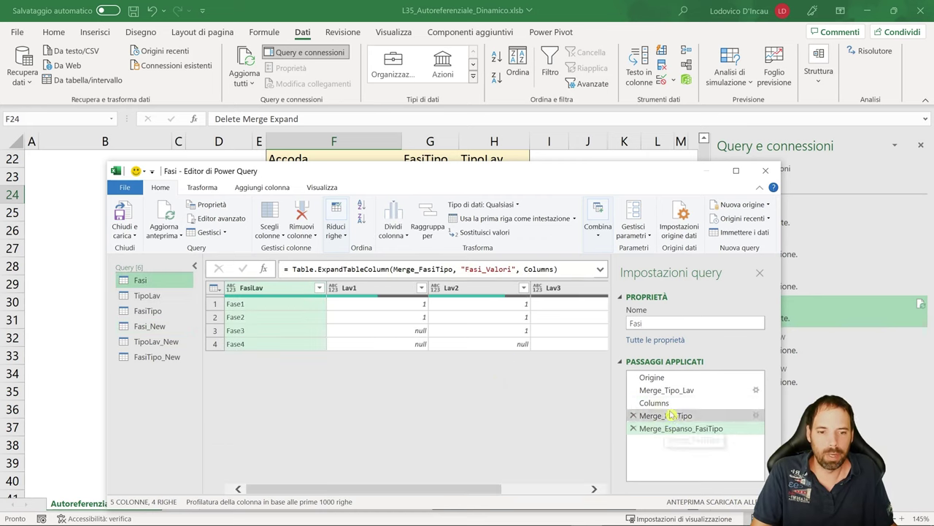
left_click(668, 406)
triple_click(544, 269)
key("ctrl+c")
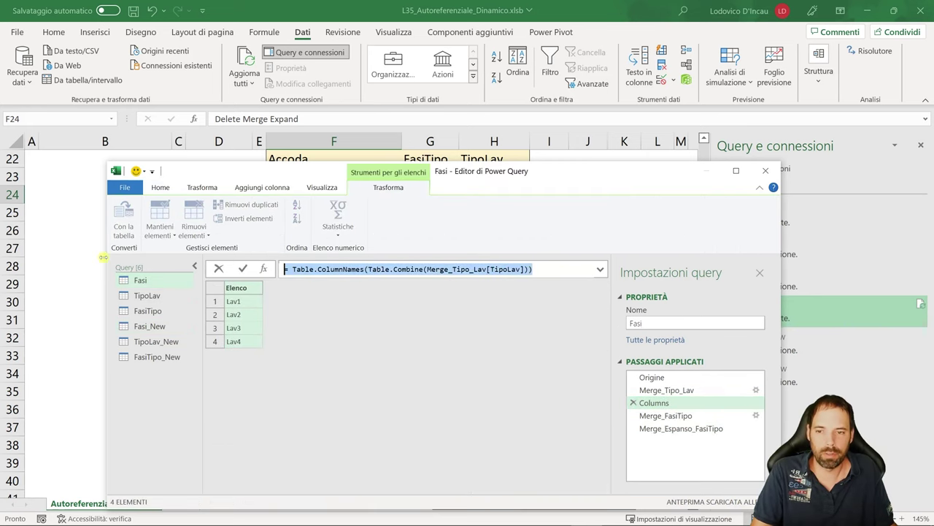
left_click(150, 325)
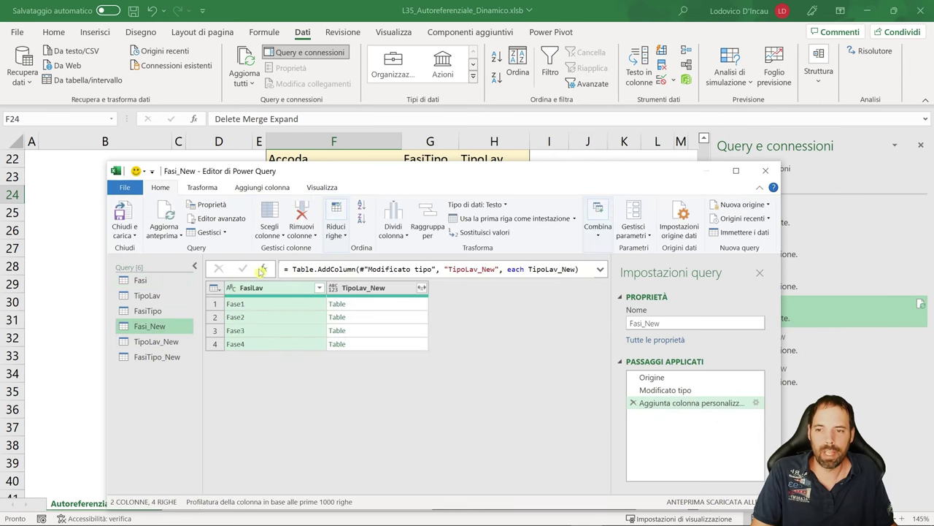
left_click(718, 413)
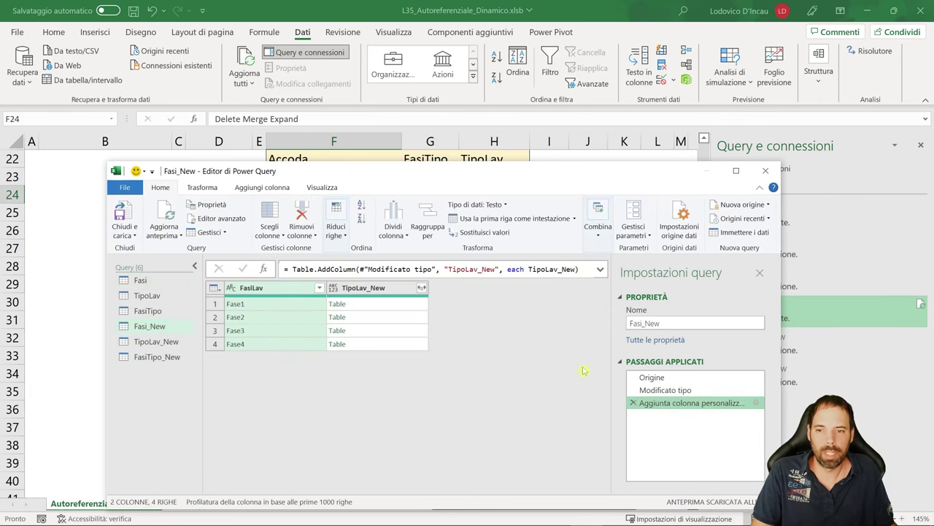
left_click(263, 269)
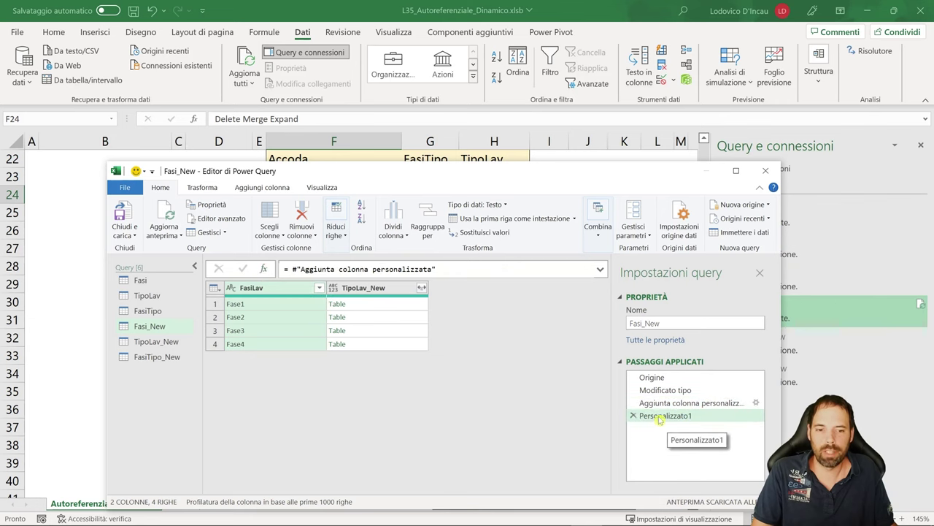
scroll(146, 326, "up", 2)
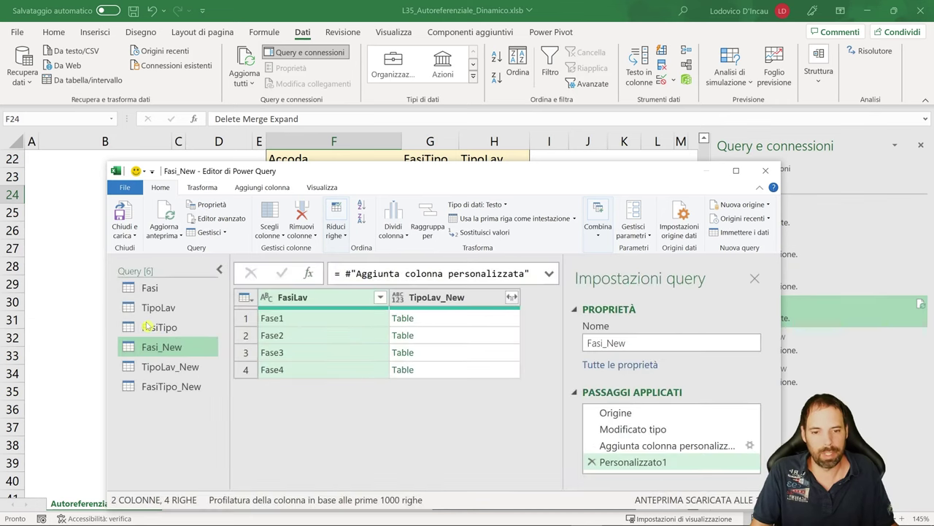
double_click(610, 462)
type("Co")
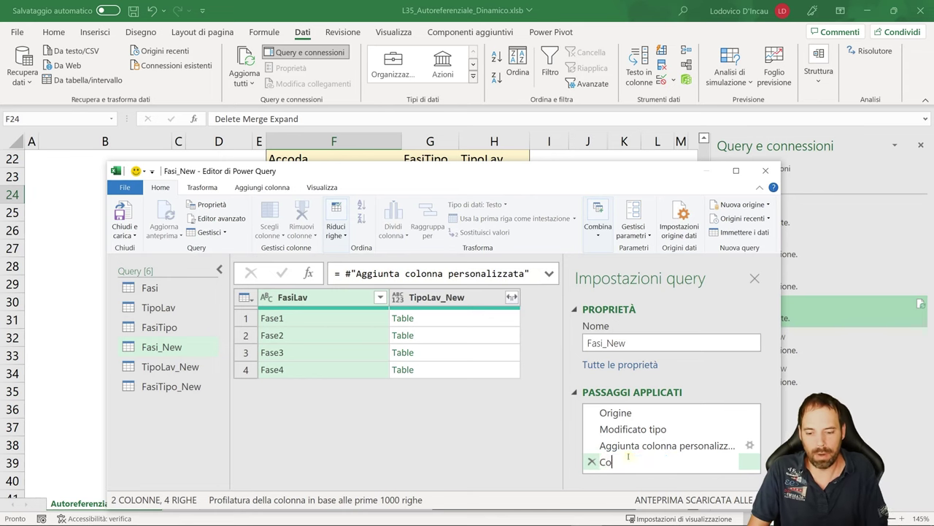
type("llumns")
key("Return")
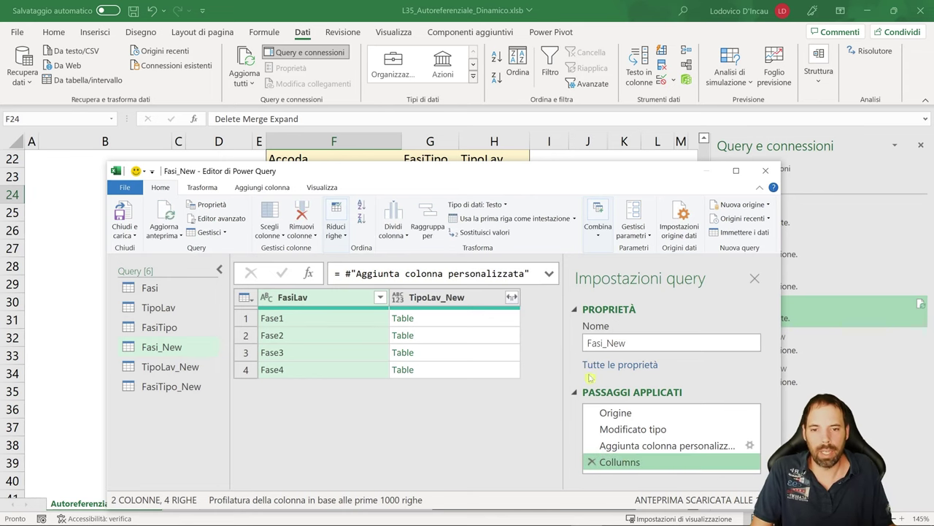
Paste the copied column-names formula into the Collumns step and commit it.
double_click(562, 168)
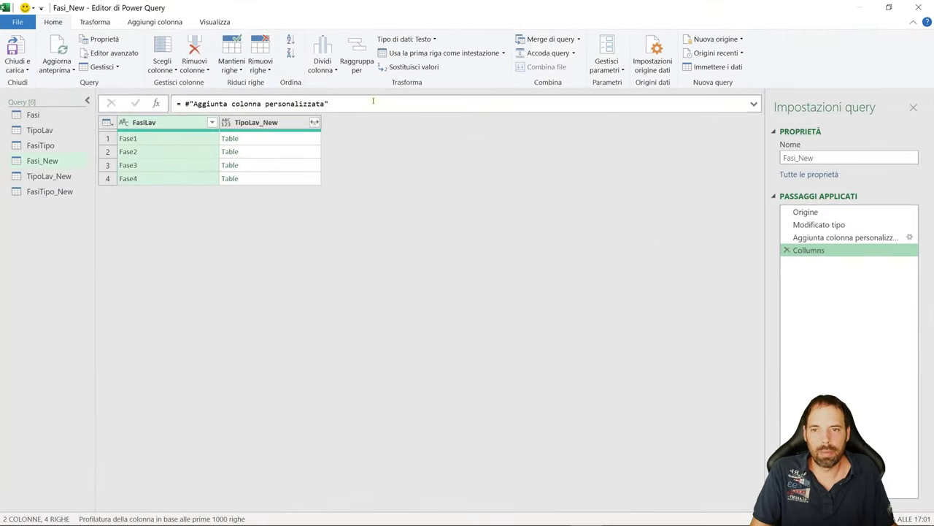
triple_click(292, 104)
key("ctrl+v")
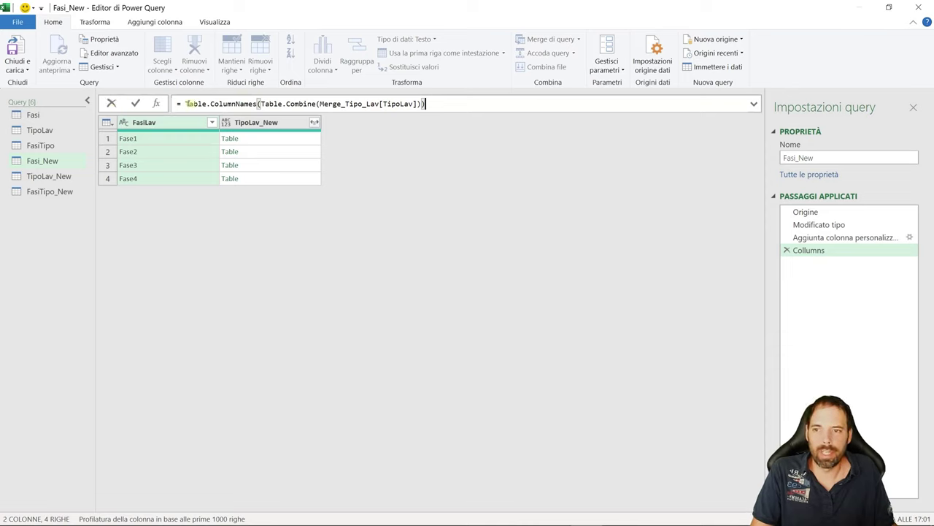
mouse_move(187, 103)
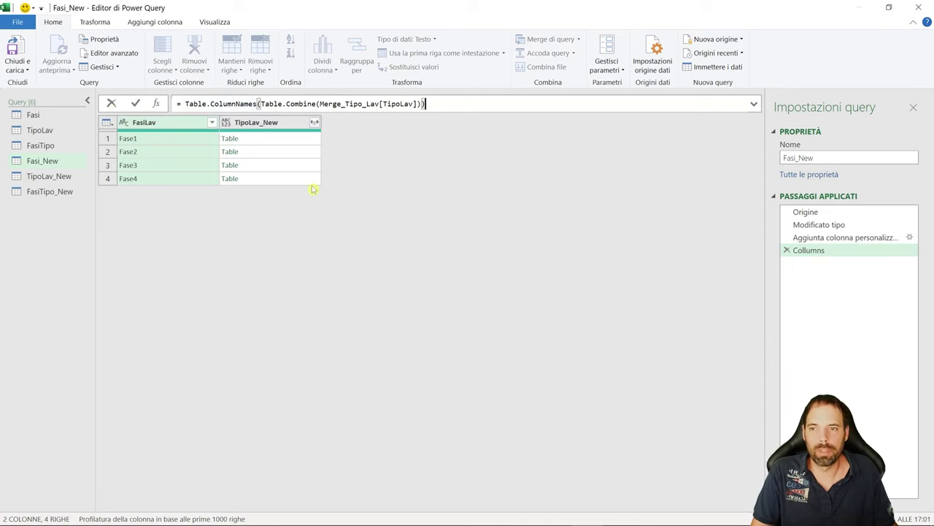
mouse_move(239, 106)
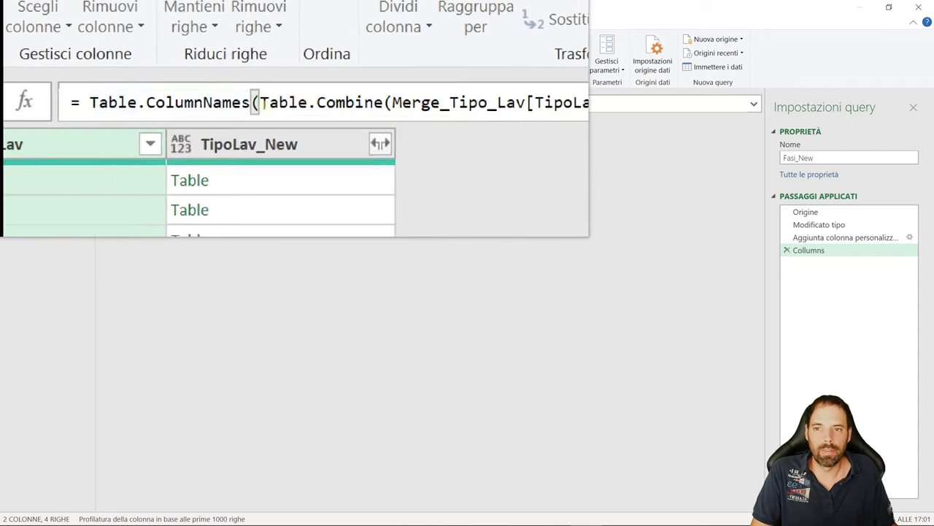
left_click_drag(335, 101, 406, 104)
left_click(379, 103)
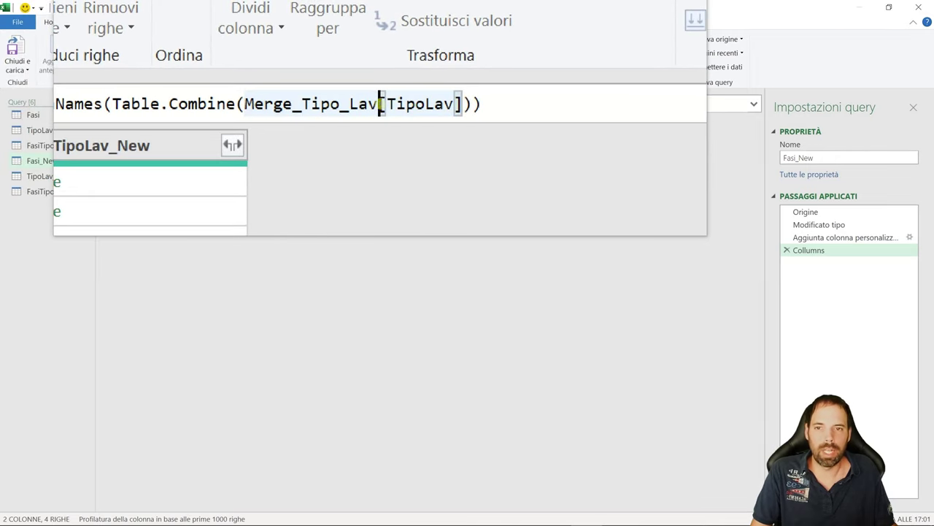
key("ctrl+z")
key("ctrl+a")
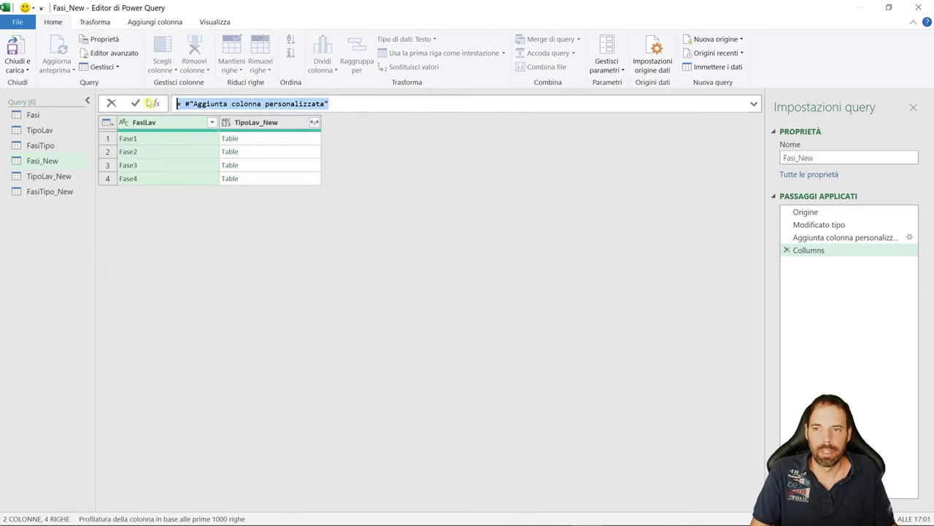
key("ctrl+v")
key("Return")
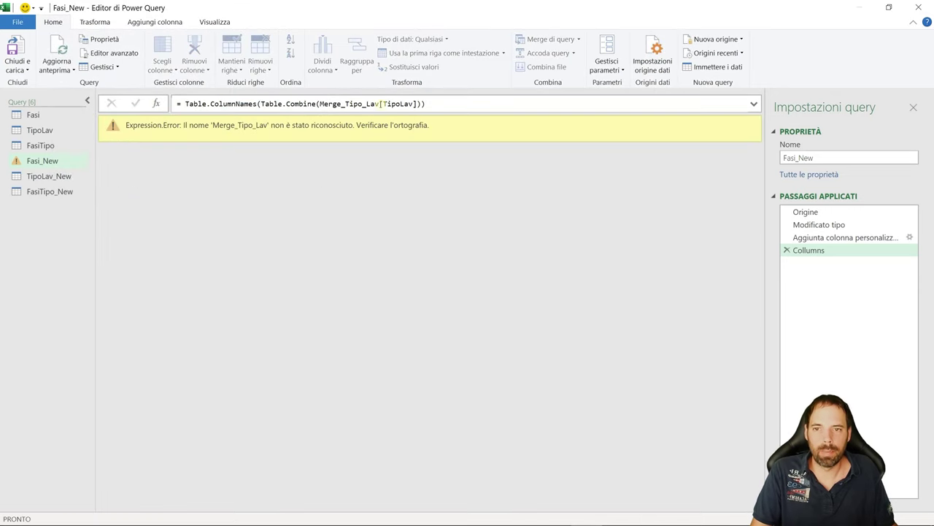
Rename the custom column step to Merge_Tipo_Lav_New and update the Collumns formula's step reference.
left_click_drag(380, 104, 324, 104)
key("ctrl+c")
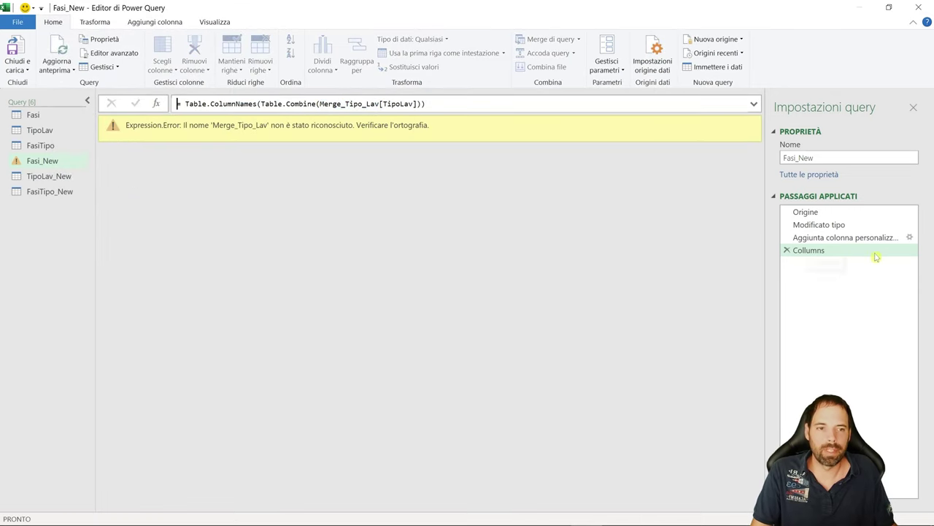
left_click(846, 238)
double_click(851, 238)
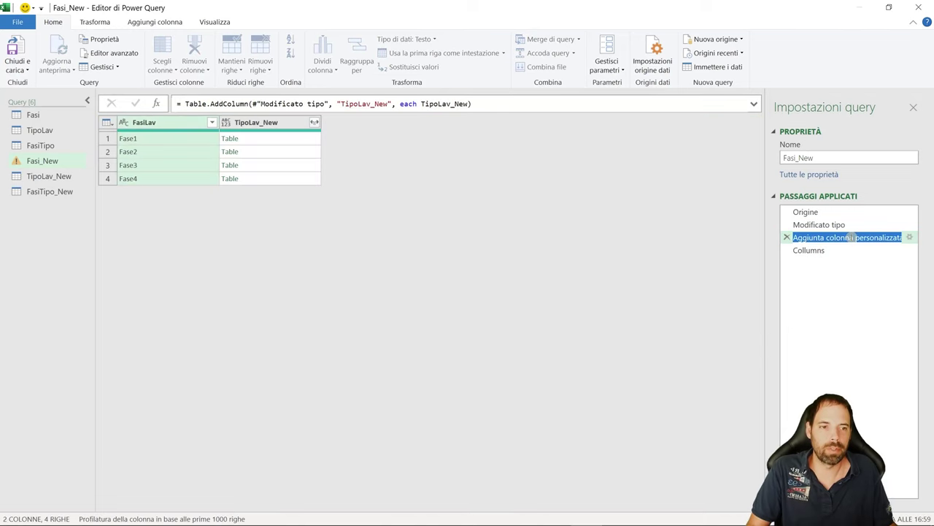
key("ctrl+v")
type("_New")
key("Return")
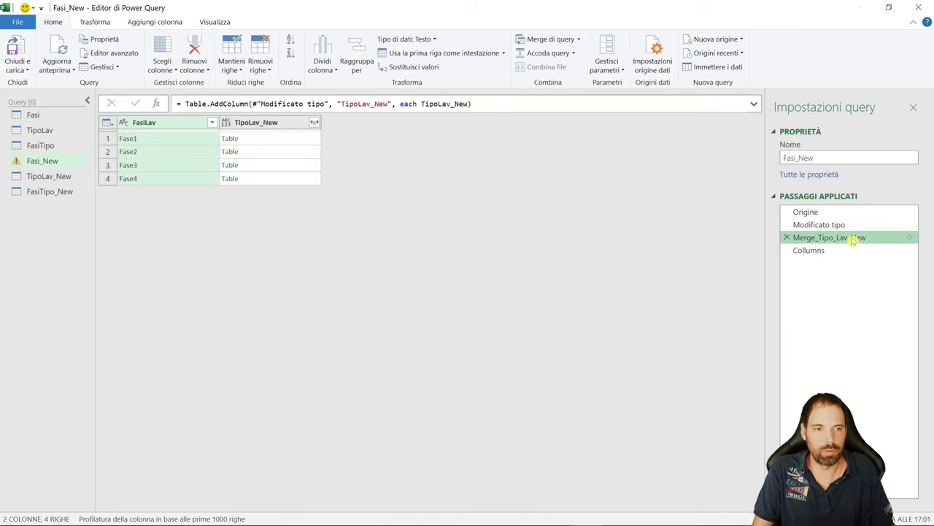
left_click(812, 250)
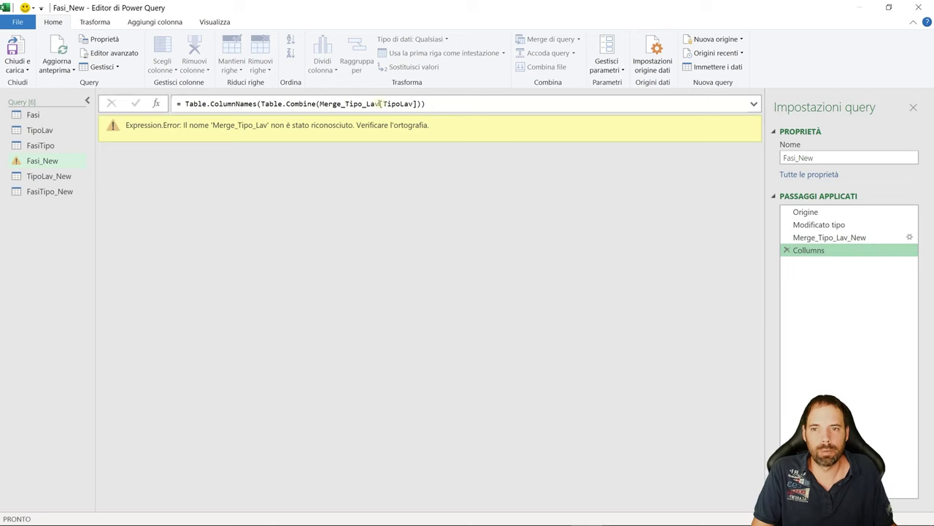
left_click(380, 104)
type("_New")
key("Return")
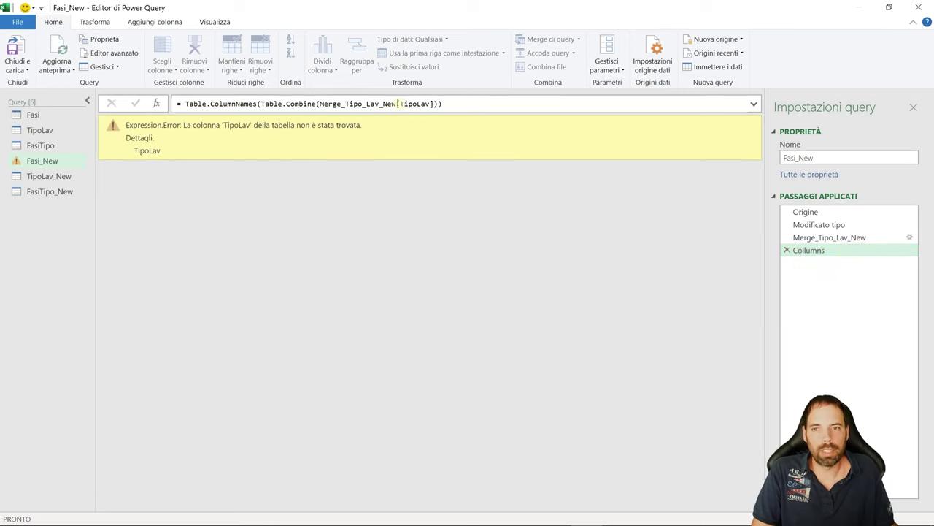
Change the formula's column reference to TipoLav_New so Collumns returns Lav1–Lav5.
double_click(413, 104)
left_click(832, 237)
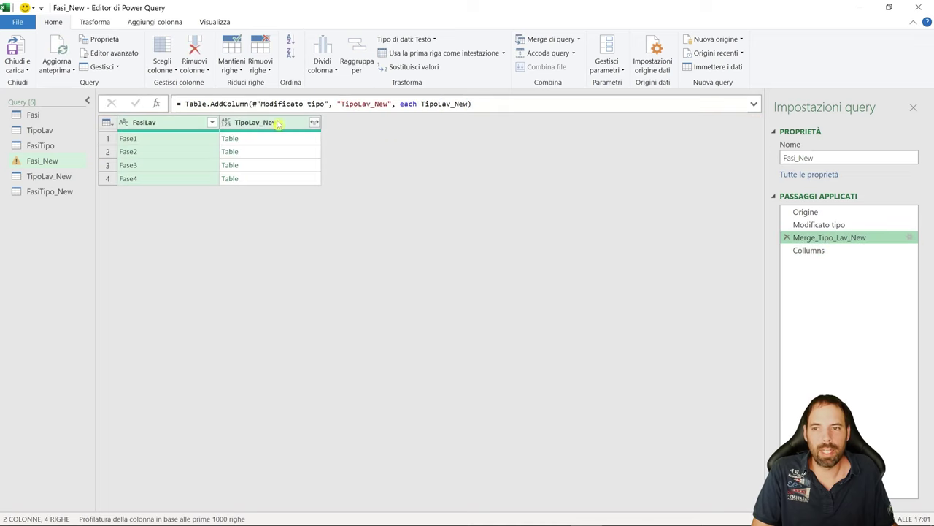
double_click(257, 124)
key("ctrl+c")
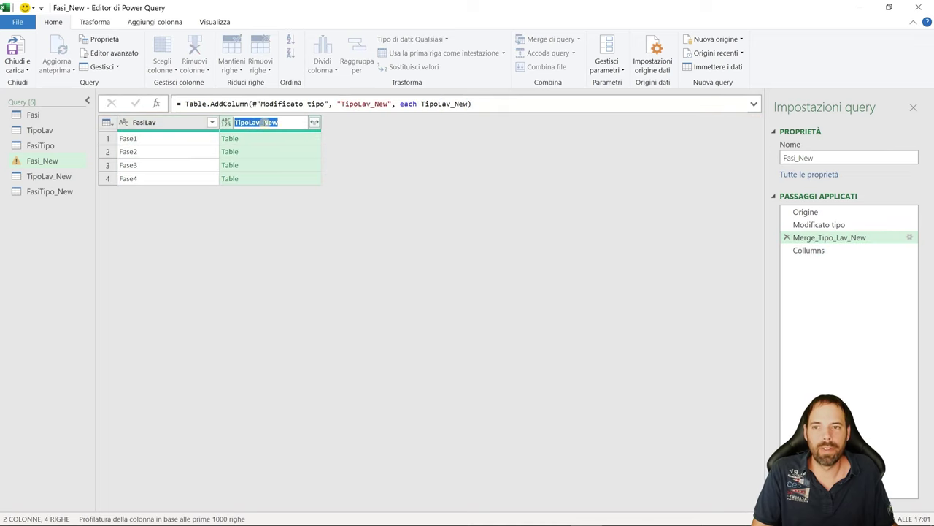
key("Escape")
left_click(840, 251)
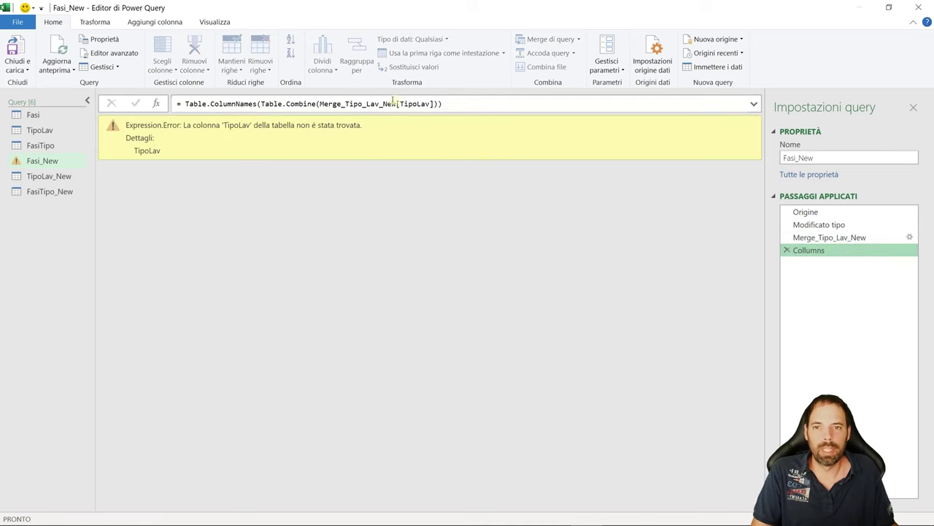
left_click_drag(401, 103, 426, 105)
key("ctrl+v")
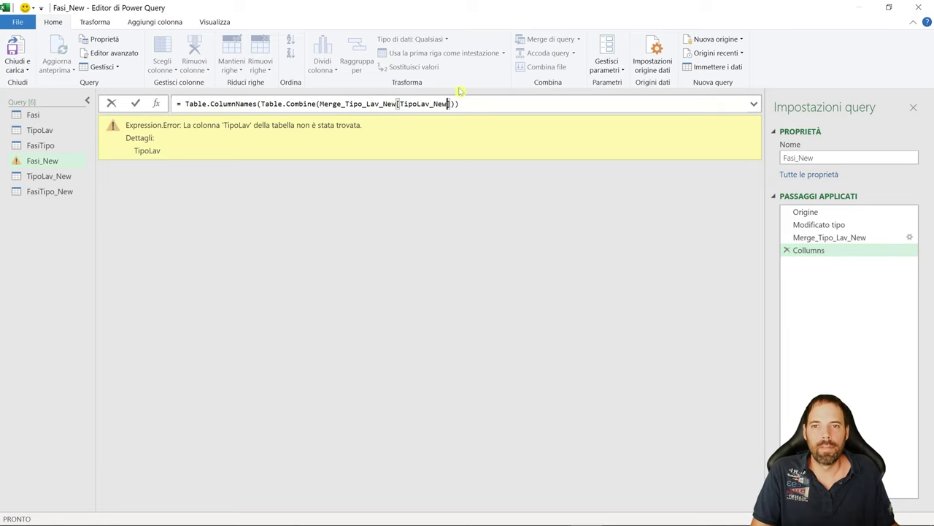
key("Return")
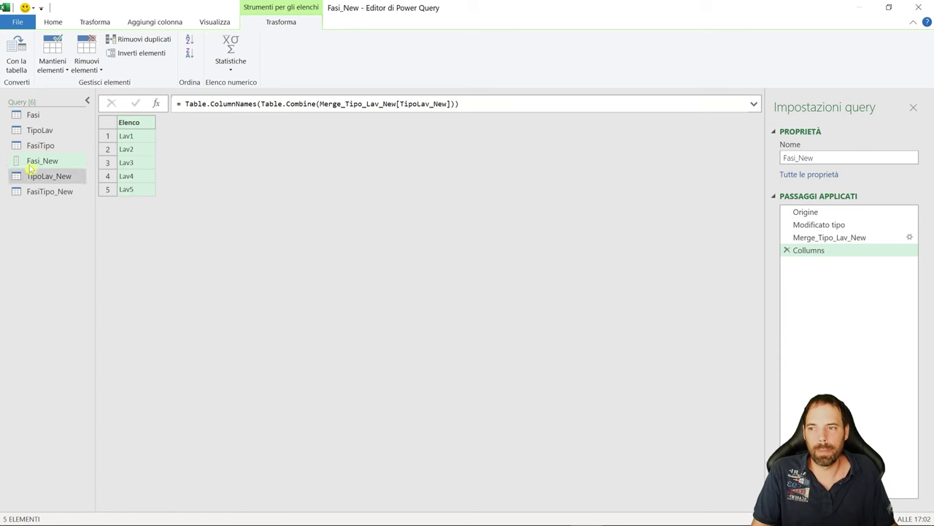
key("ctrl+shift+plus")
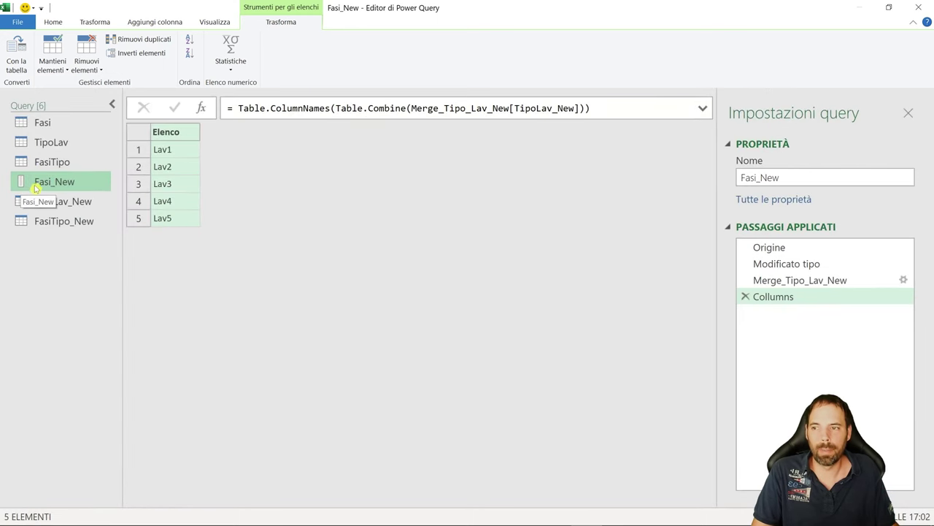
left_click(800, 281)
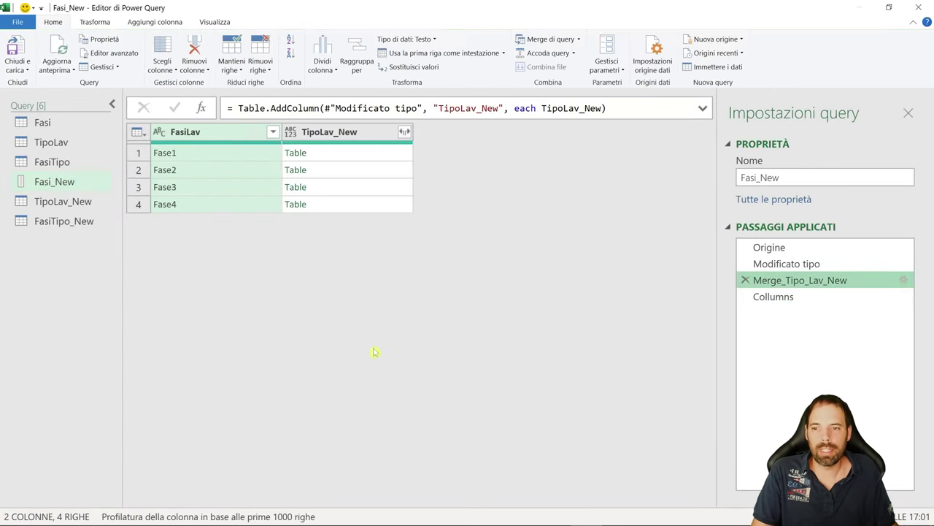
left_click(313, 155)
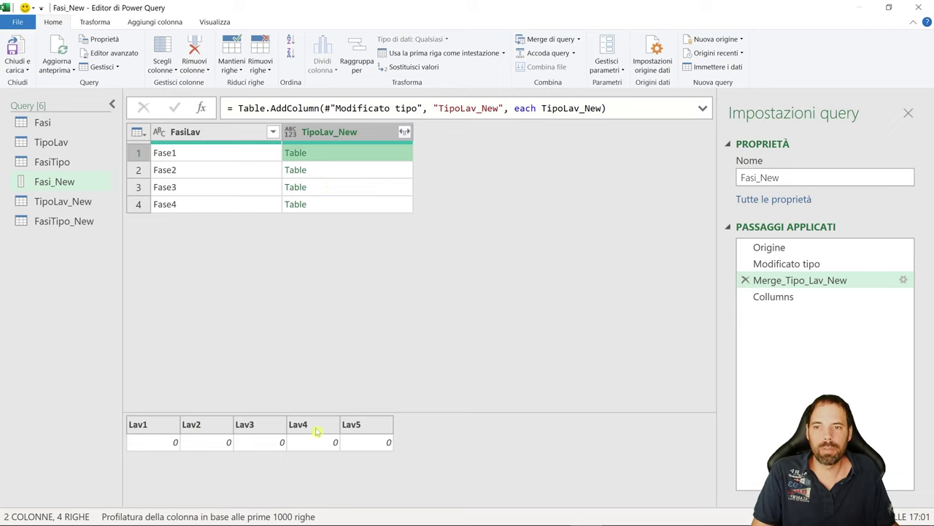
left_click(340, 168)
left_click(340, 154)
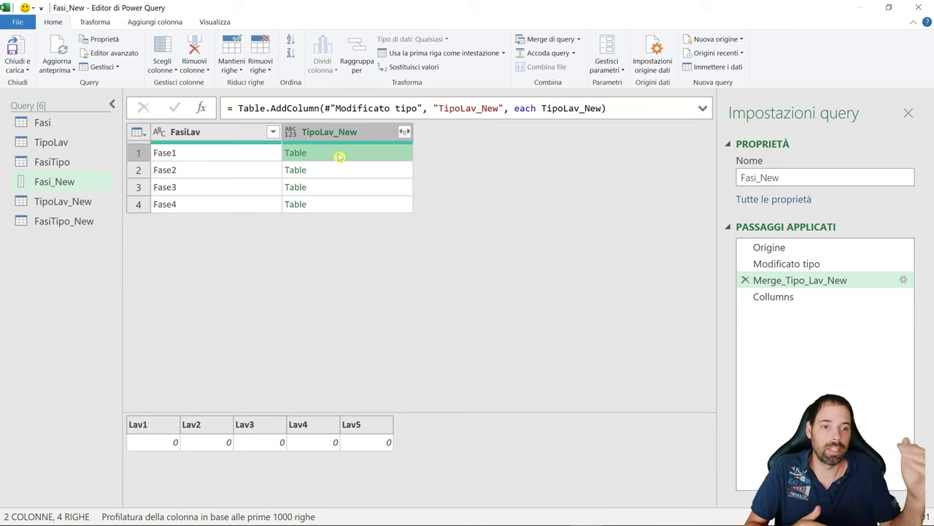
left_click(778, 298)
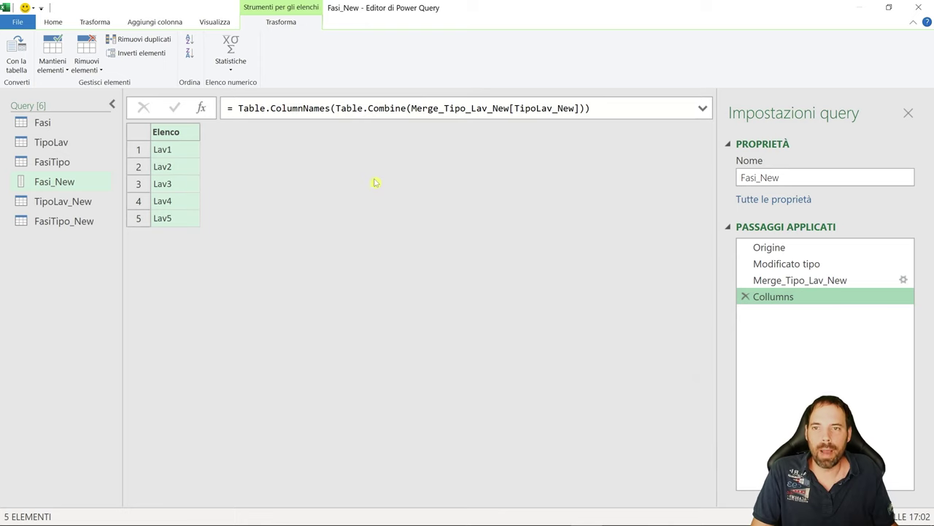
left_click_drag(416, 14, 413, 311)
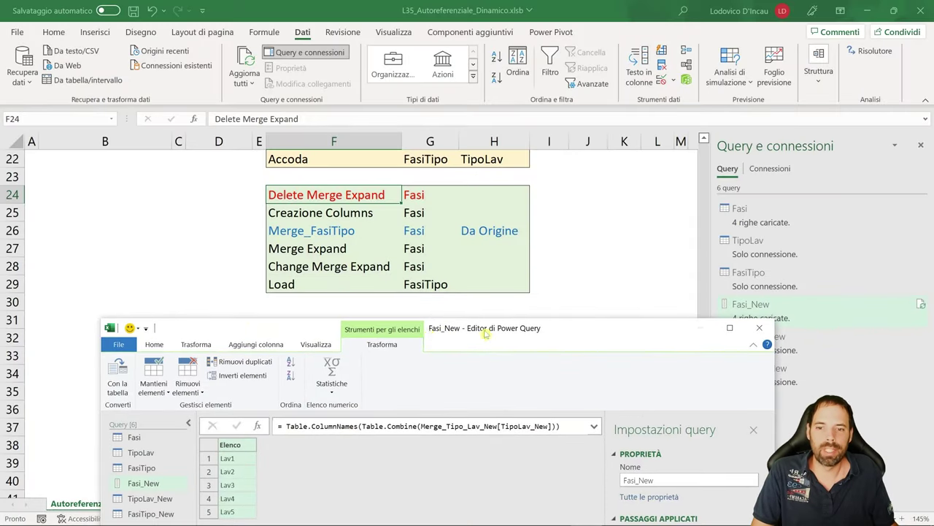
left_click_drag(486, 334, 512, 252)
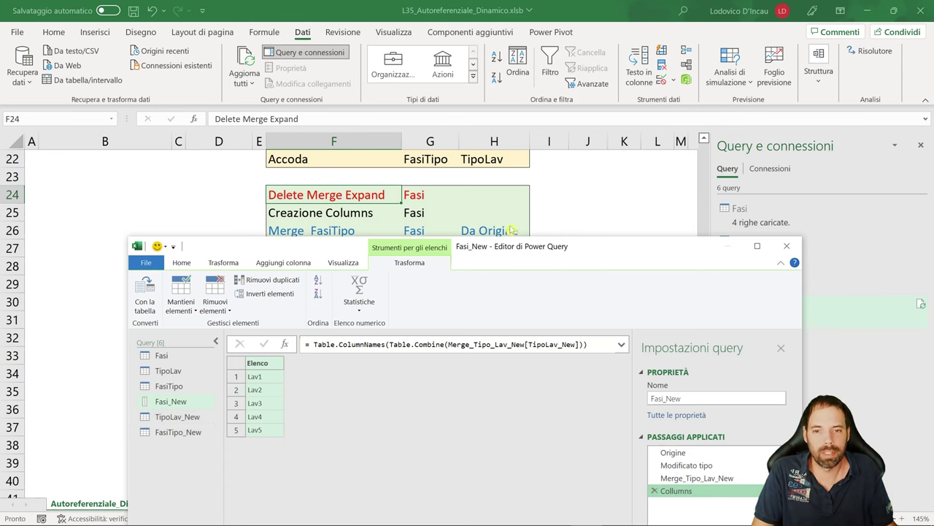
left_click_drag(481, 254, 437, 165)
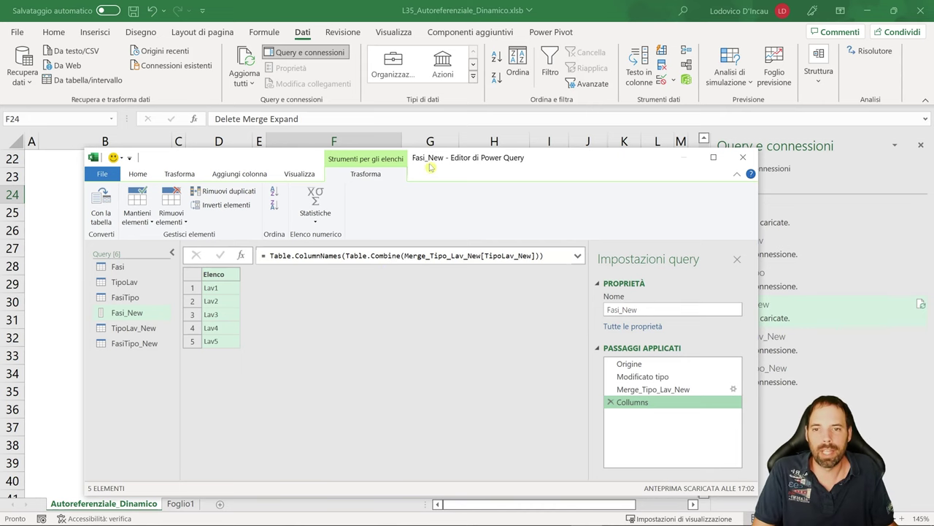
left_click_drag(431, 166, 457, 2)
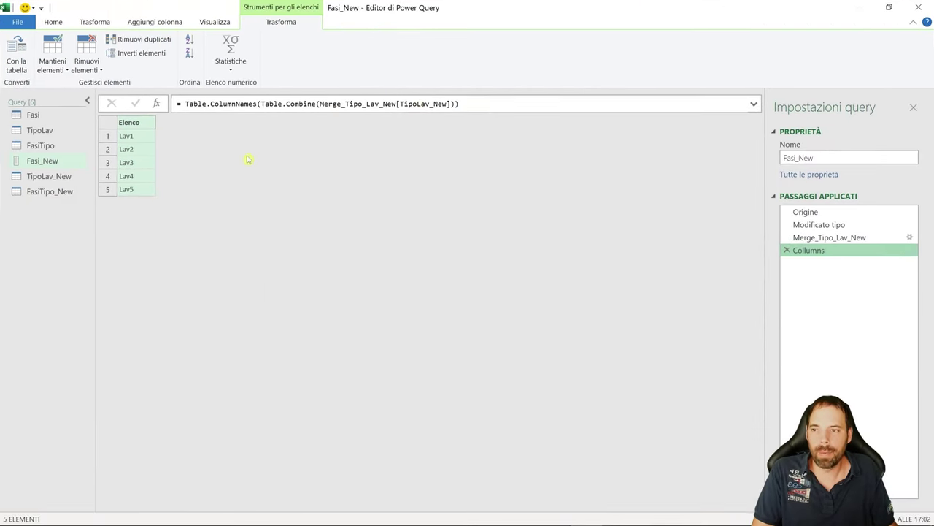
Start a Merge Queries step inserted after Merge_Tipo_Lav_New.
left_click(53, 22)
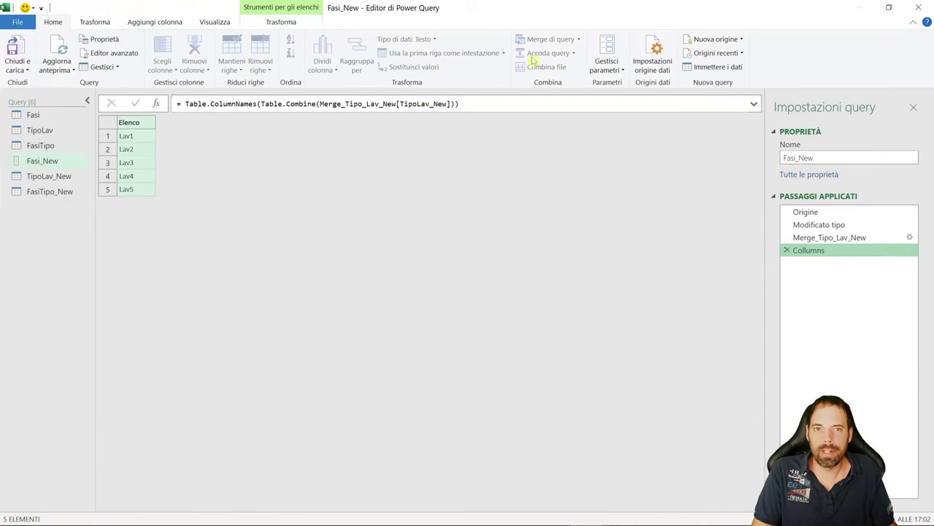
left_click(817, 239)
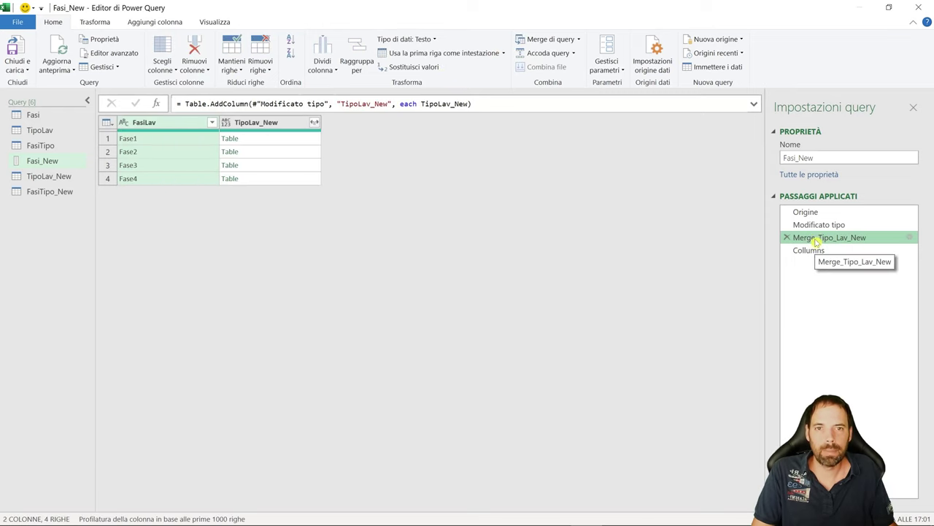
left_click(815, 251)
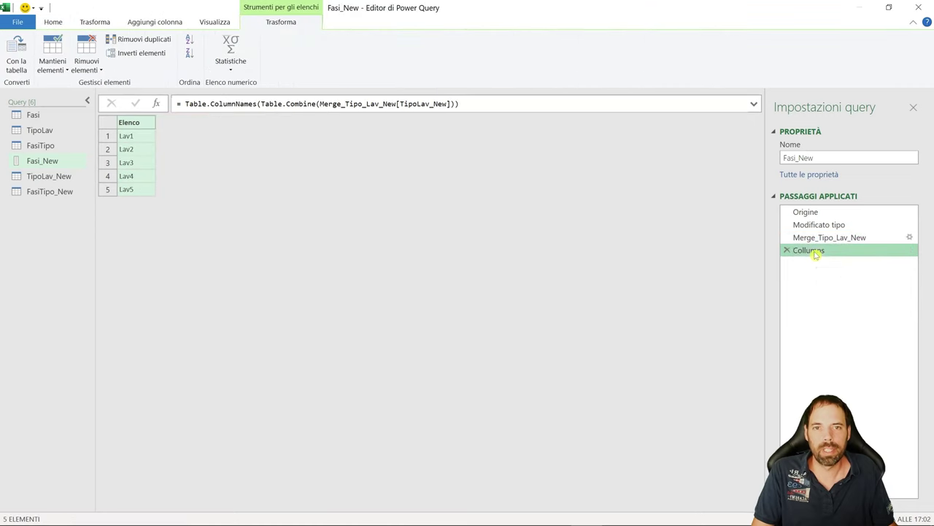
left_click(53, 22)
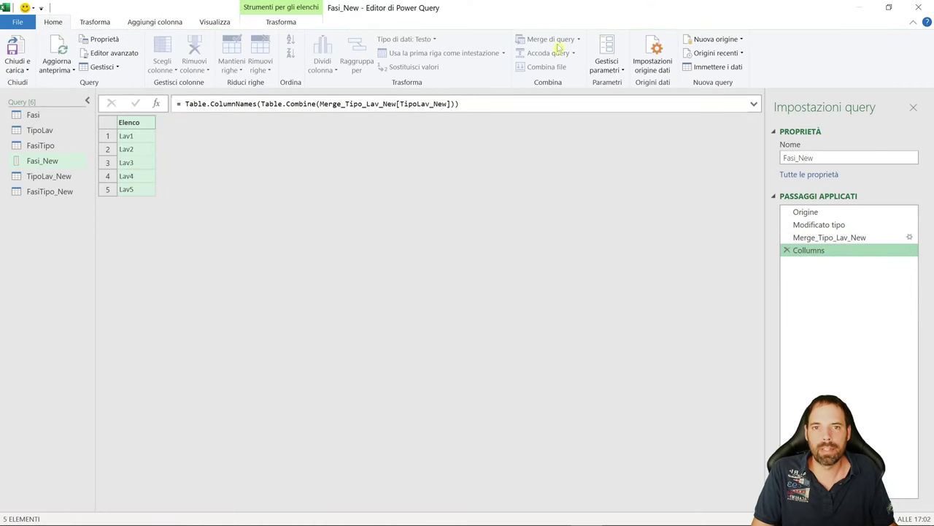
left_click(849, 240)
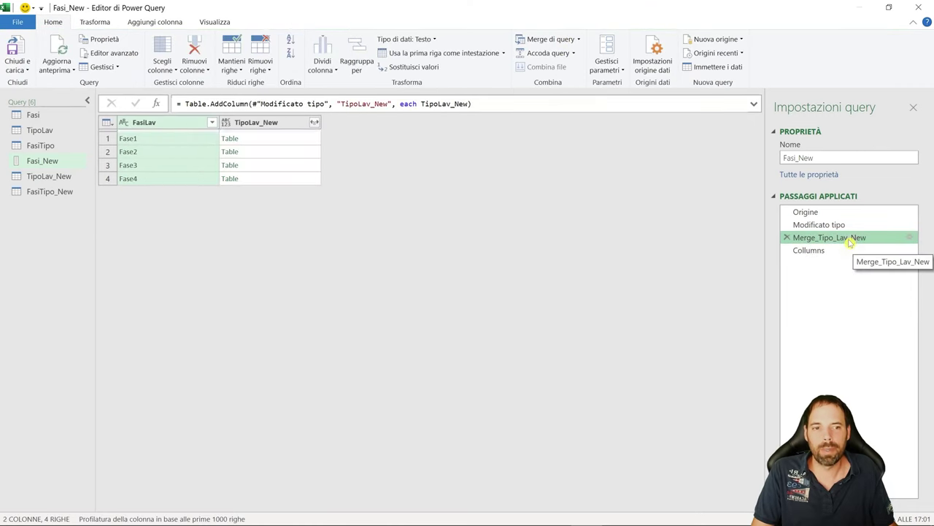
left_click(578, 39)
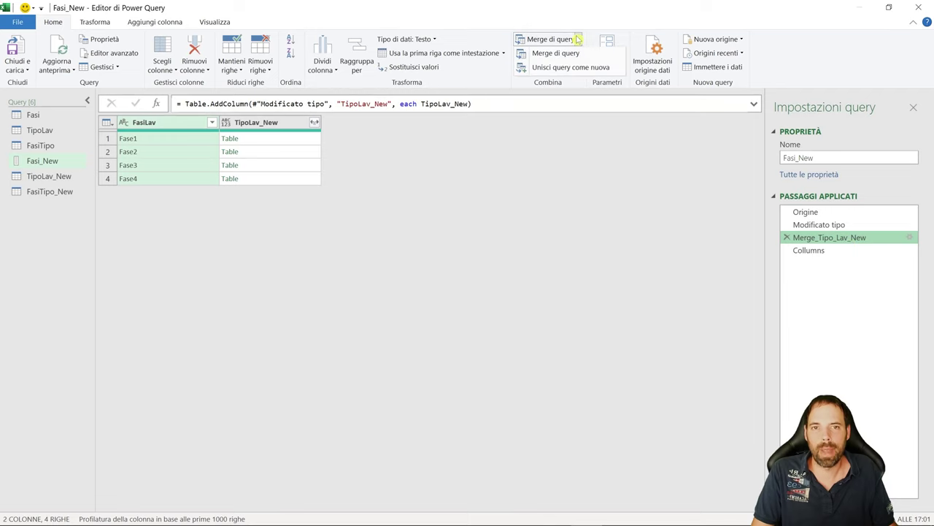
left_click(568, 54)
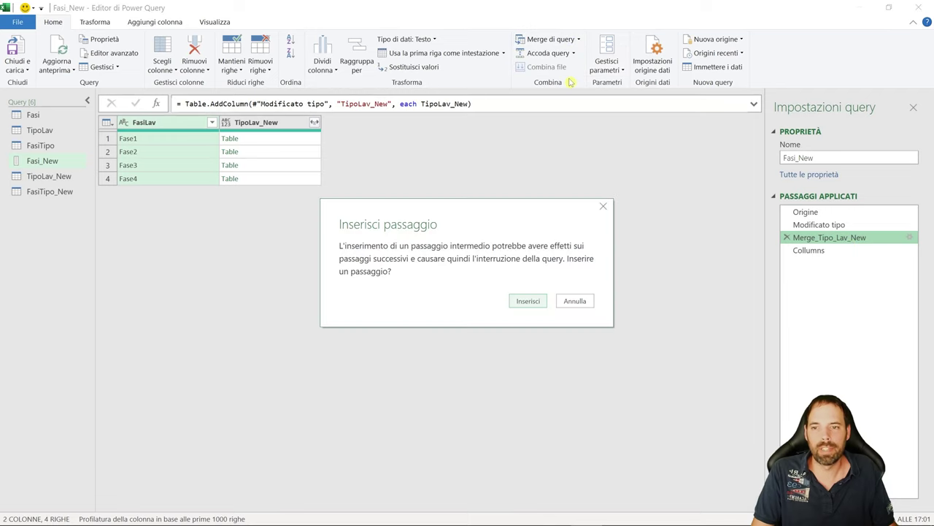
left_click(515, 302)
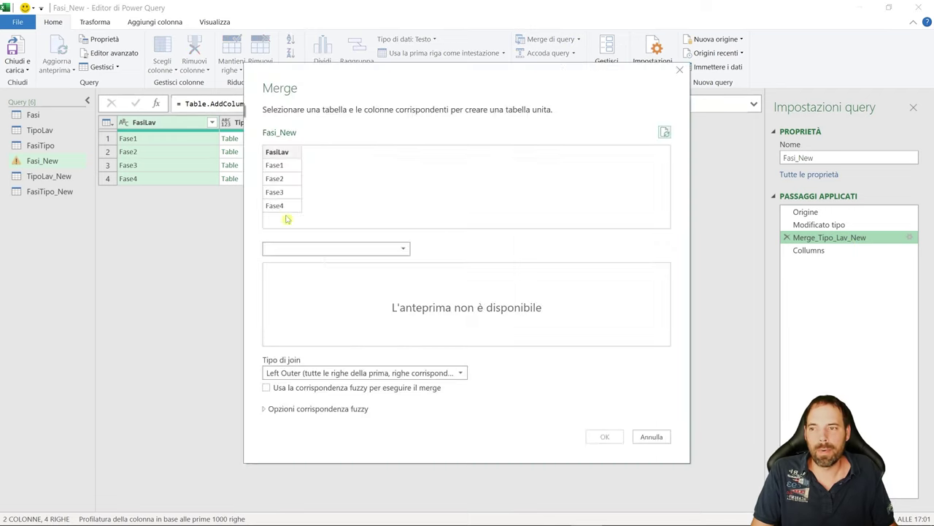
Merge with FasiTipo_New on the FasiLav columns and move the merge step below Collumns.
left_click(298, 248)
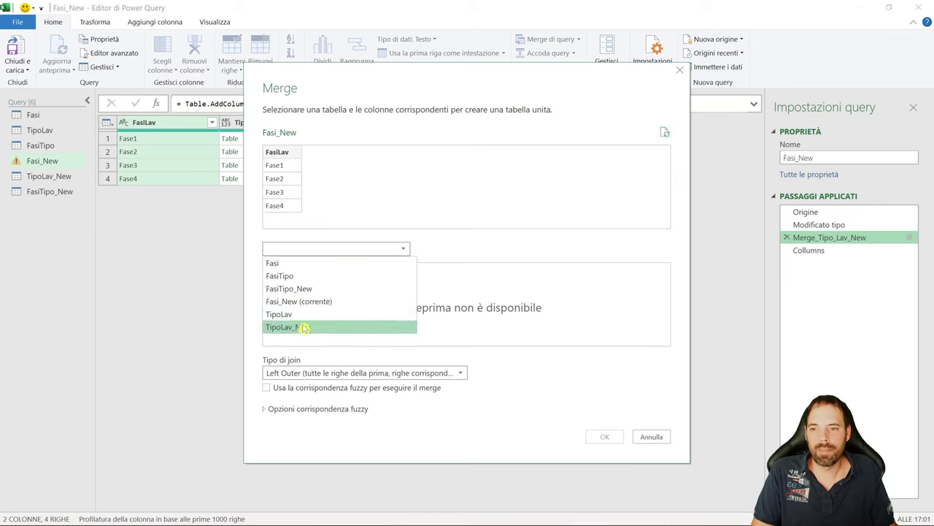
left_click(302, 288)
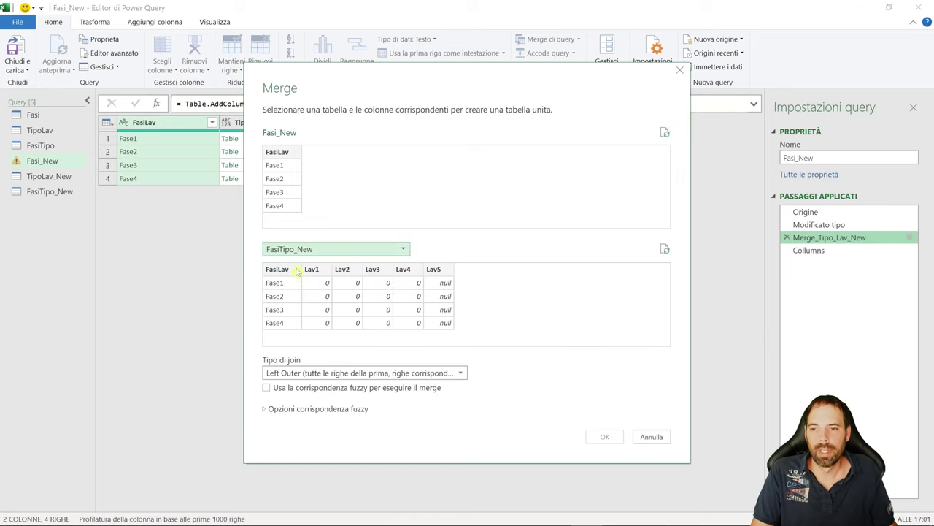
left_click(278, 152)
left_click(284, 270)
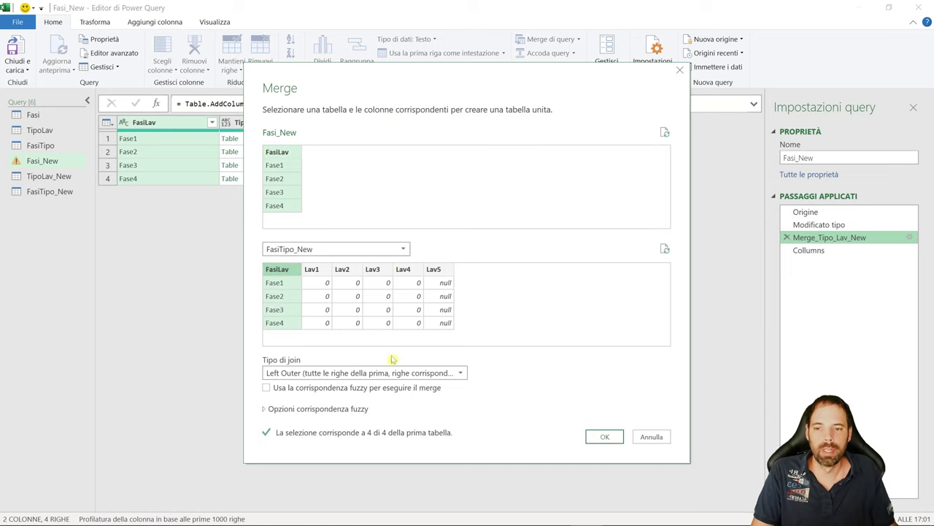
left_click(610, 439)
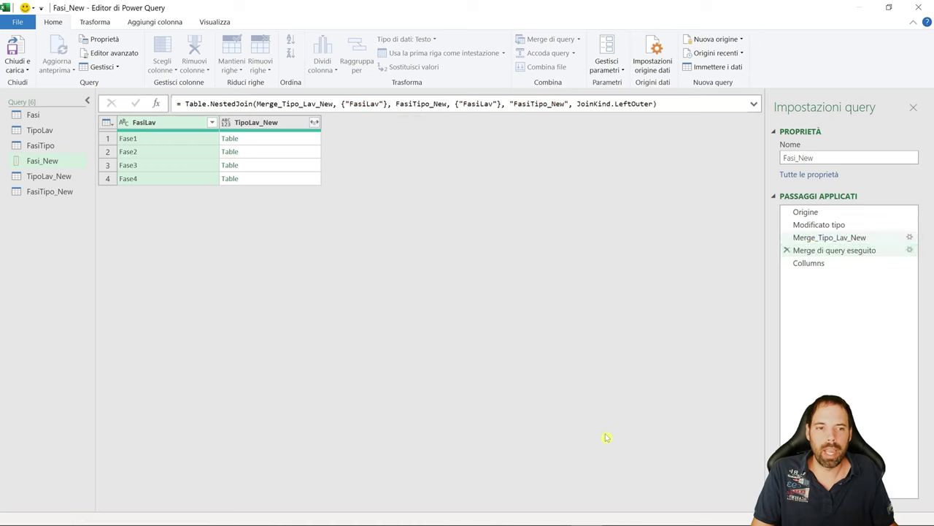
mouse_move(823, 252)
left_mouse_down()
mouse_move(824, 271)
mouse_move(818, 263)
left_mouse_up()
Review the Collumns, Merge_Tipo_Lav_New and merge steps, finding the merge now errors.
left_click(810, 251)
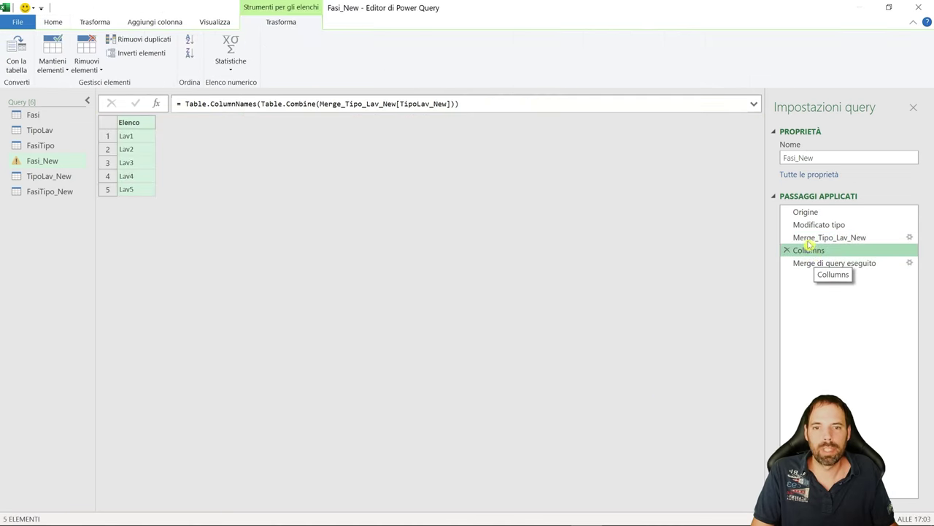
left_click(811, 238)
left_click(811, 250)
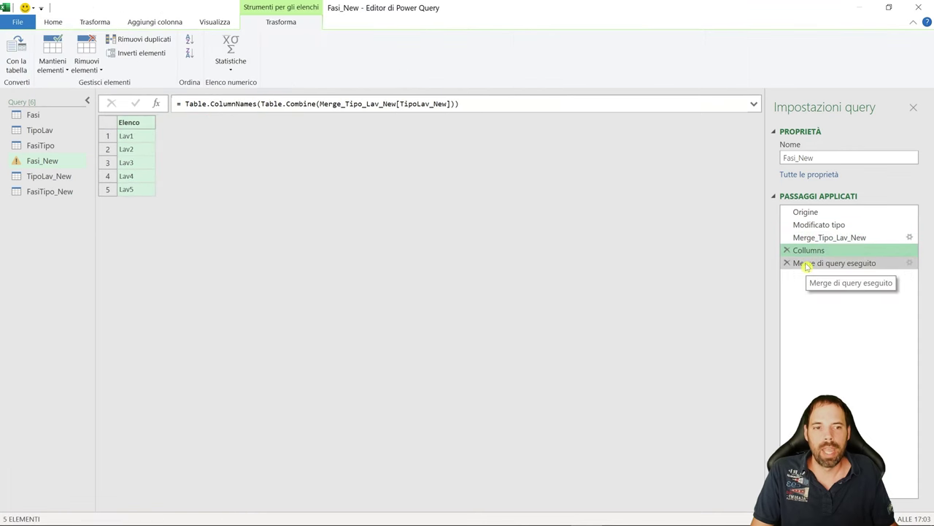
left_click(803, 263)
left_click(793, 238)
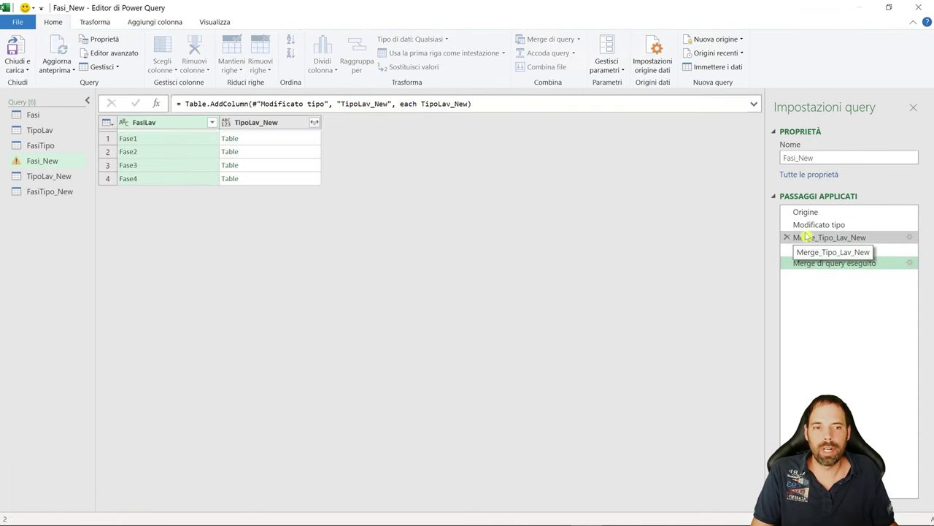
left_click(271, 131)
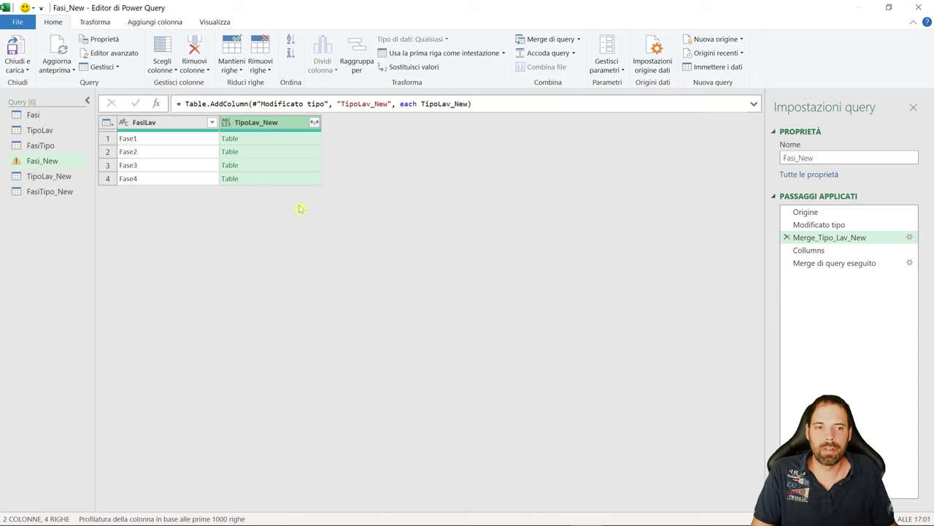
Delete the Modificato tipo step and recheck the final merge step's List-to-Table error.
left_click(838, 226)
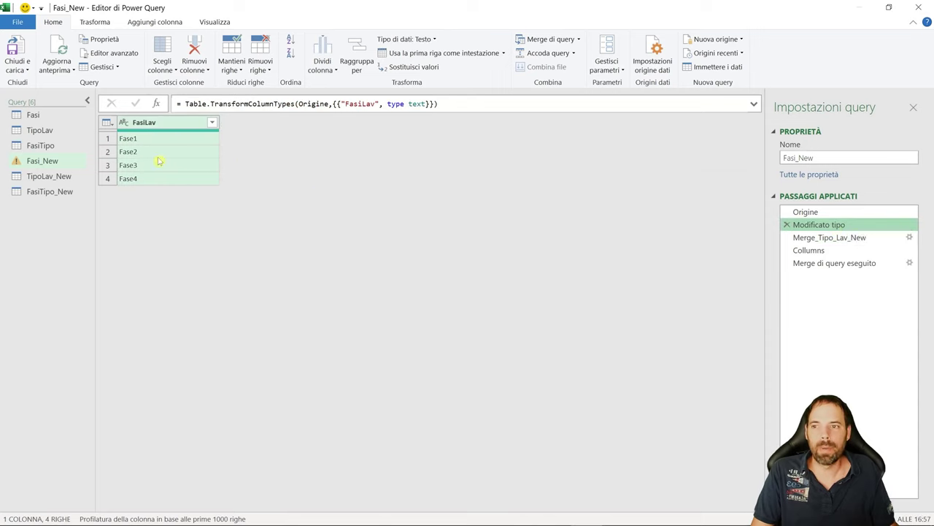
left_click(787, 225)
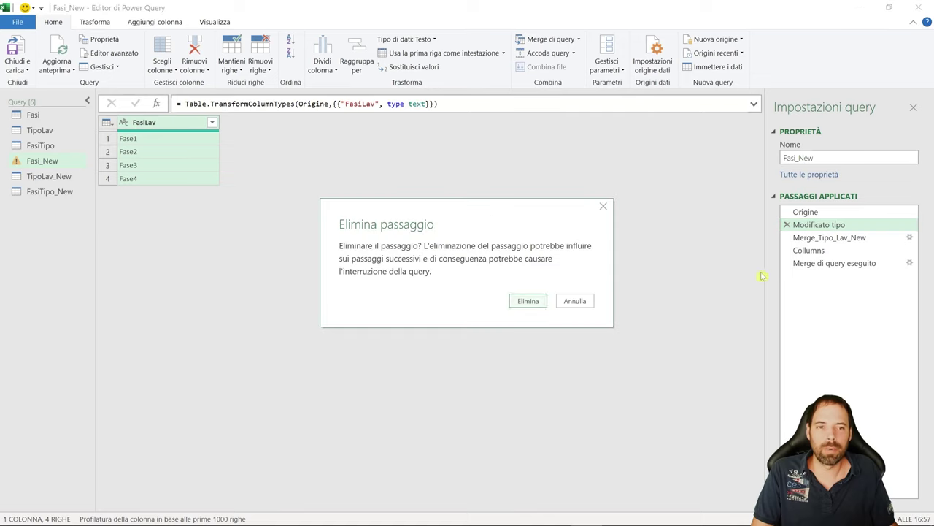
left_click(512, 303)
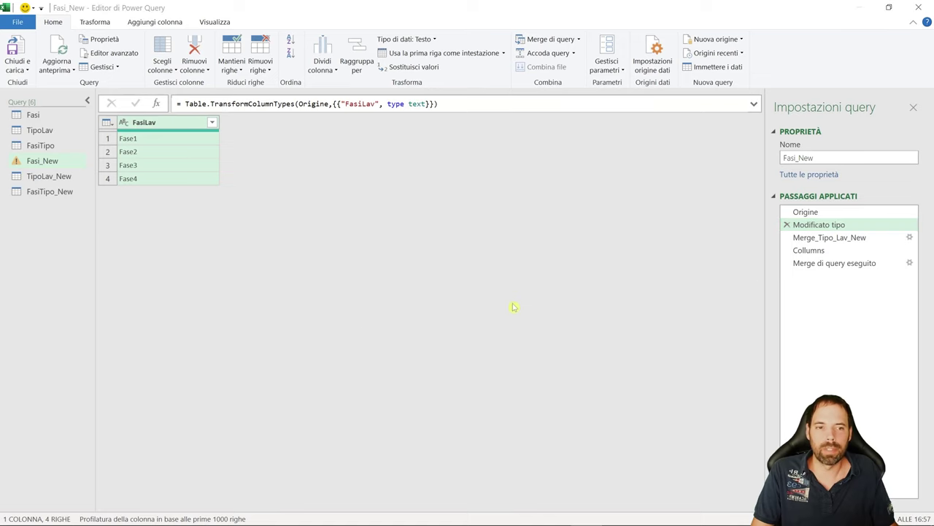
left_click(811, 212)
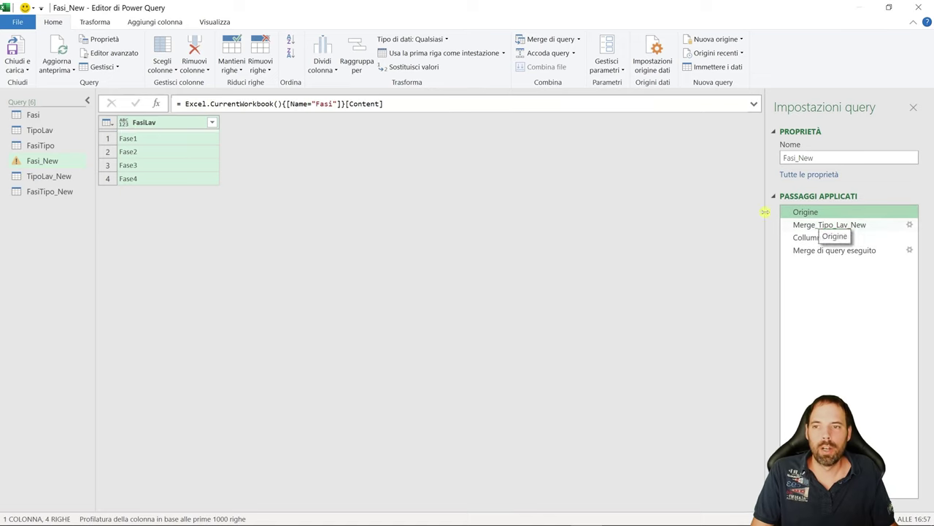
left_click(829, 254)
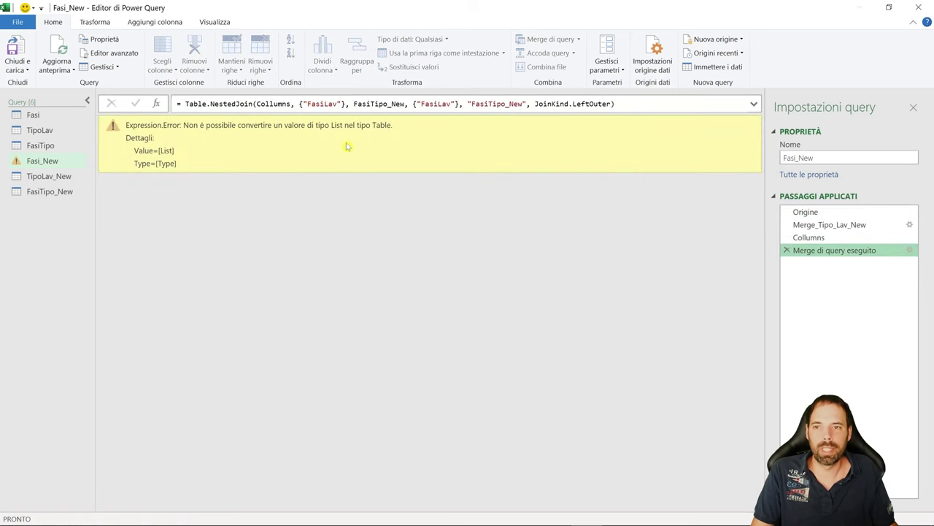
Replace Collumns with Origine in the merge formula and commit it.
left_click_drag(291, 104, 256, 104)
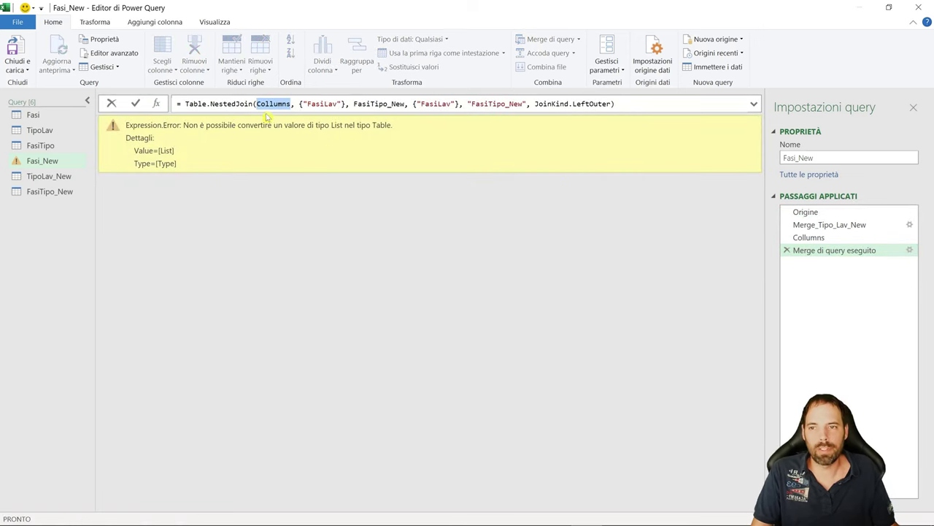
type("Origine")
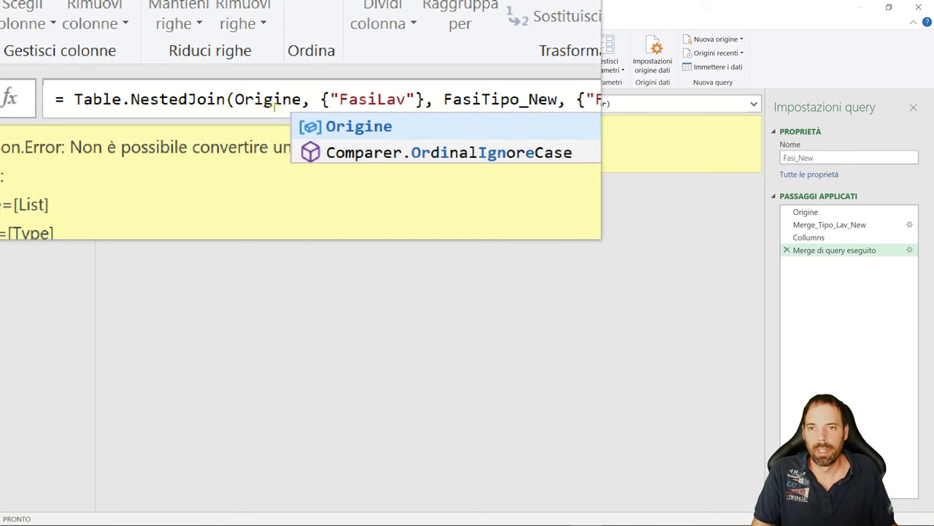
left_click(137, 104)
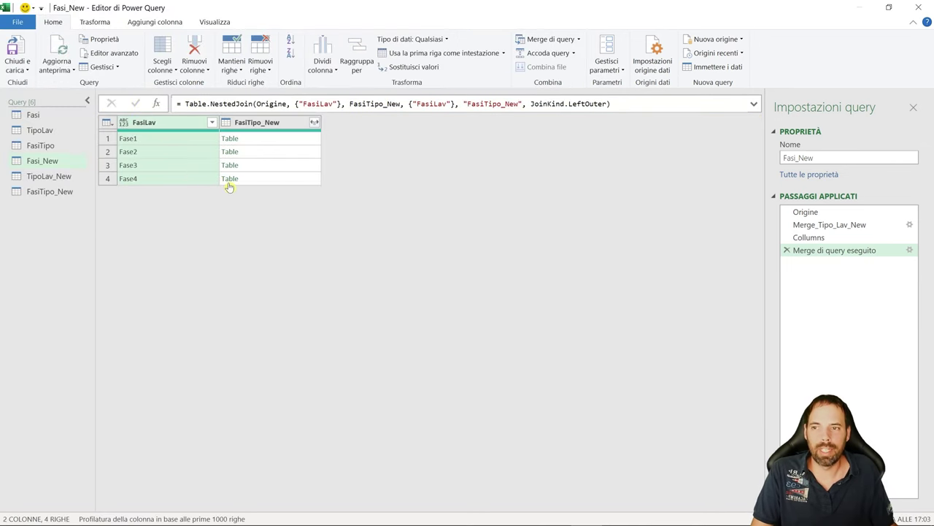
left_click(823, 252)
left_click(24, 161)
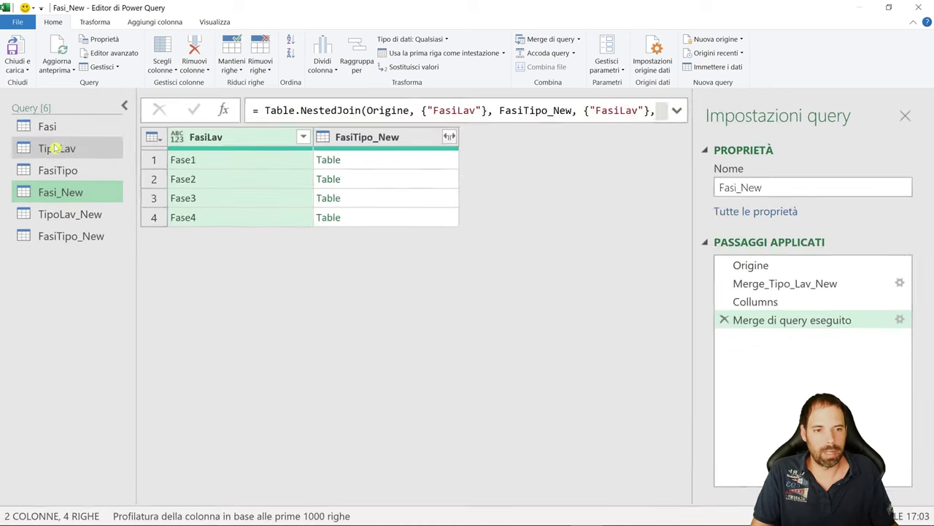
left_click(782, 325)
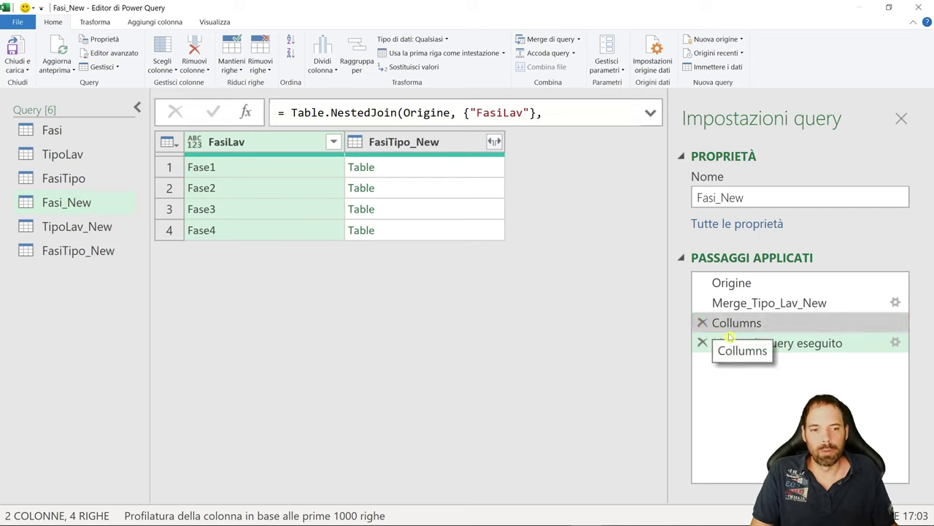
Review the Origine, Merge_Tipo_Lav_New, Collumns and final merge steps.
left_click(728, 284)
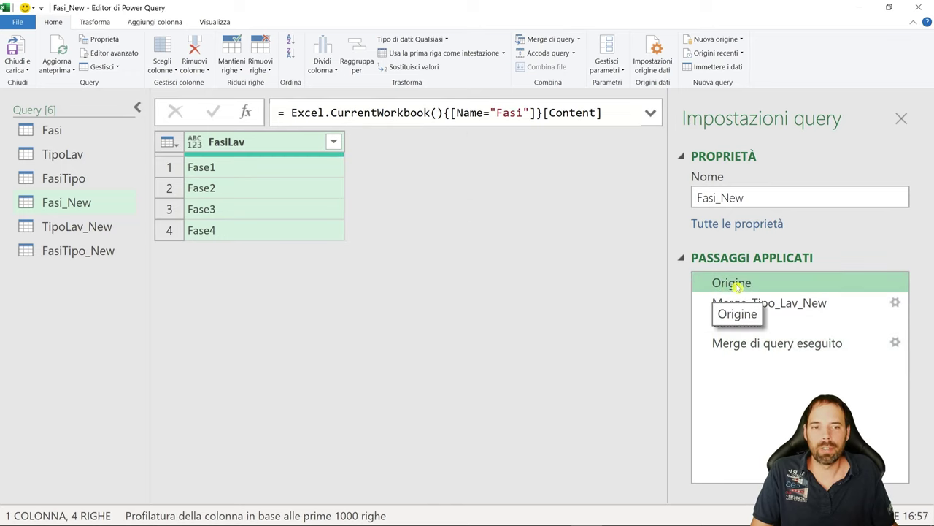
left_click(737, 344)
left_click(738, 305)
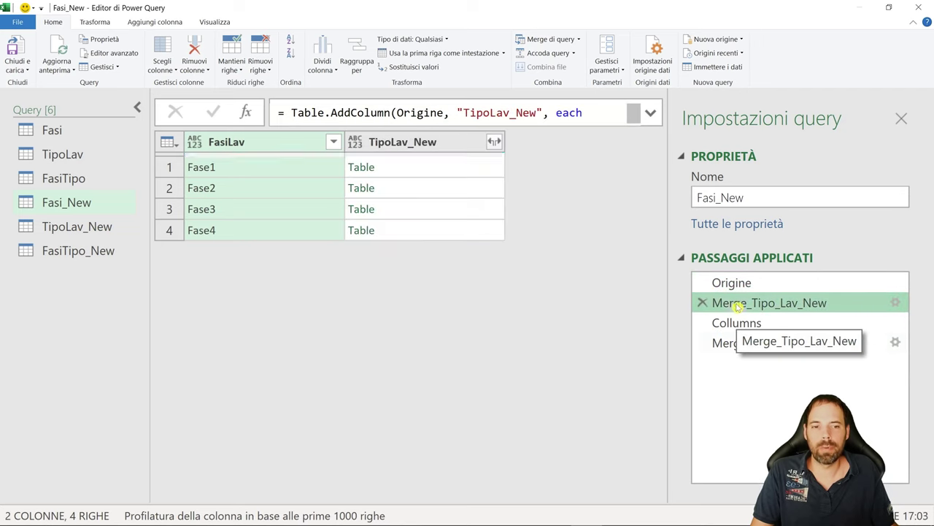
left_click(737, 321)
left_click(737, 307)
left_click(736, 322)
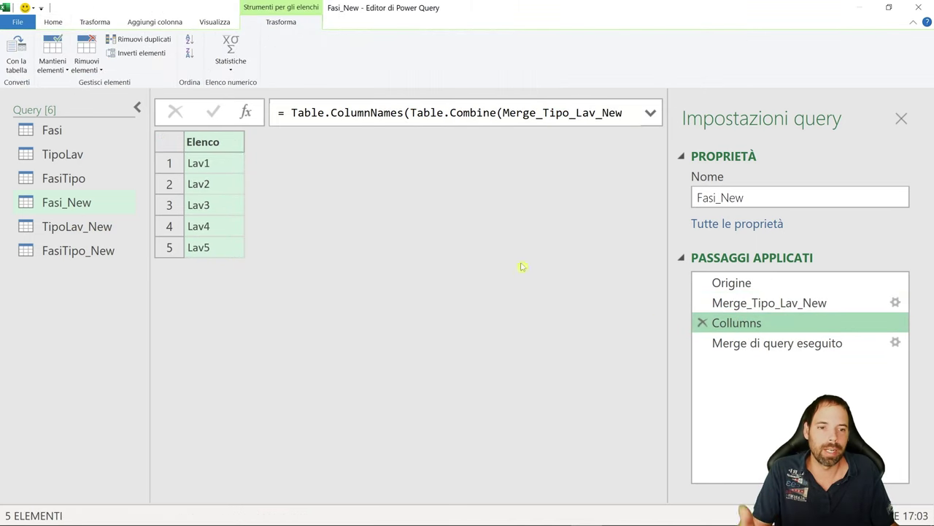
left_click(755, 350)
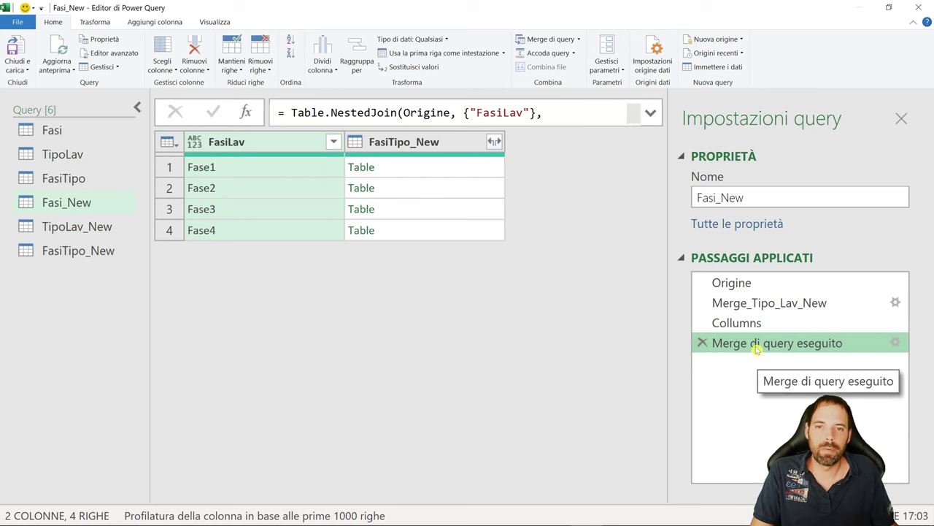
Restore the editor window over the sheet and preview Fase1's nested table.
left_click_drag(454, 10, 441, 318)
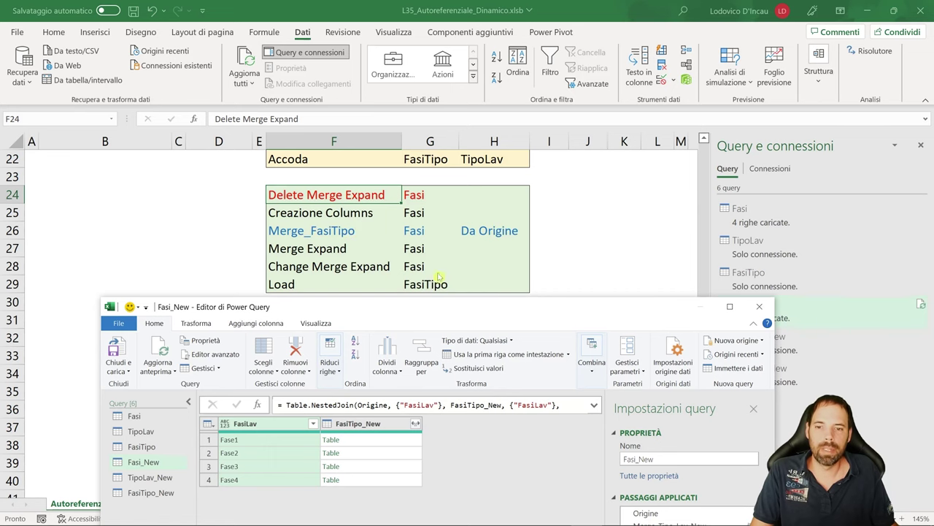
left_click_drag(438, 276, 406, 155)
left_click(362, 243)
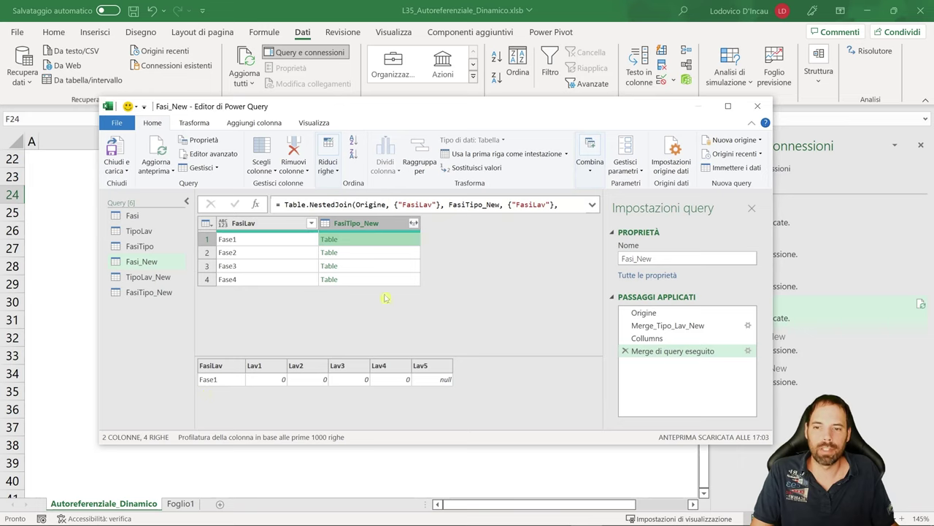
Expand FasiTipo_New into FasiLav.1 and Lav1–Lav5 without column-name prefixes.
left_click(413, 223)
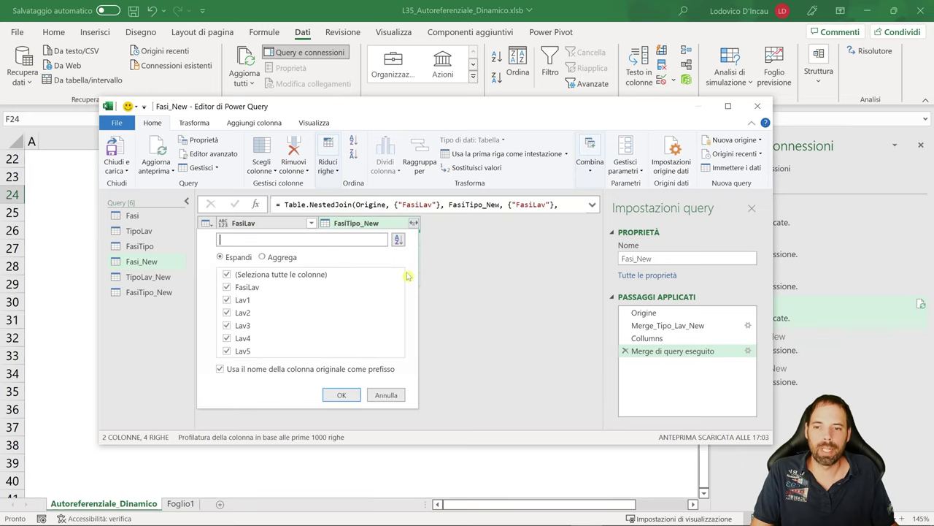
left_click(221, 370)
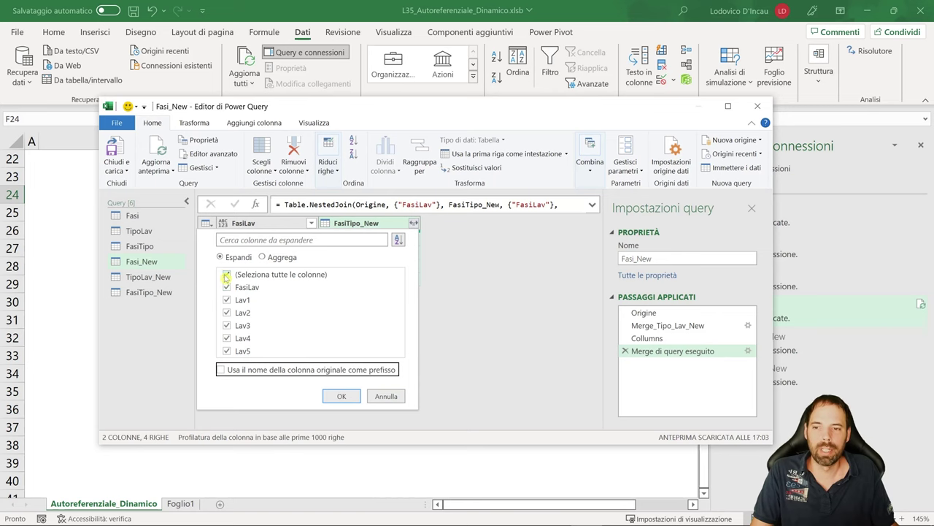
left_click(349, 396)
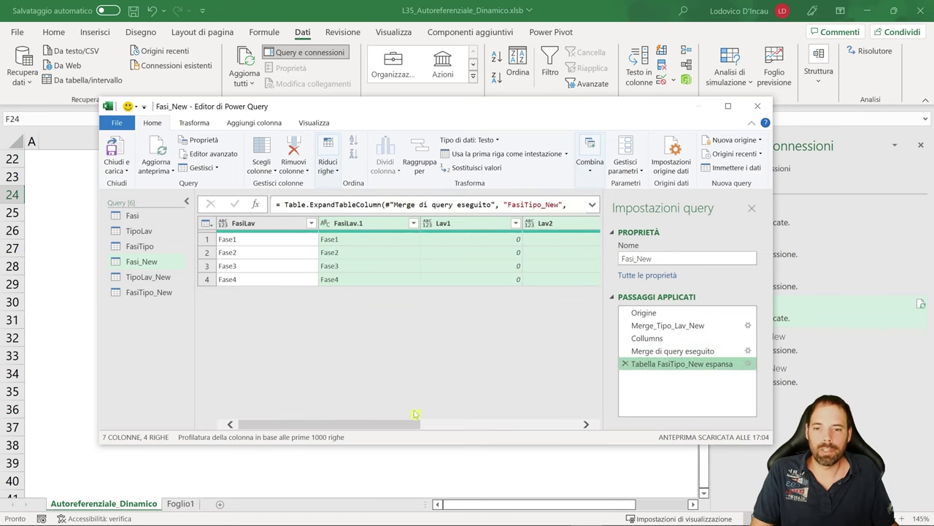
left_click_drag(393, 428, 519, 427)
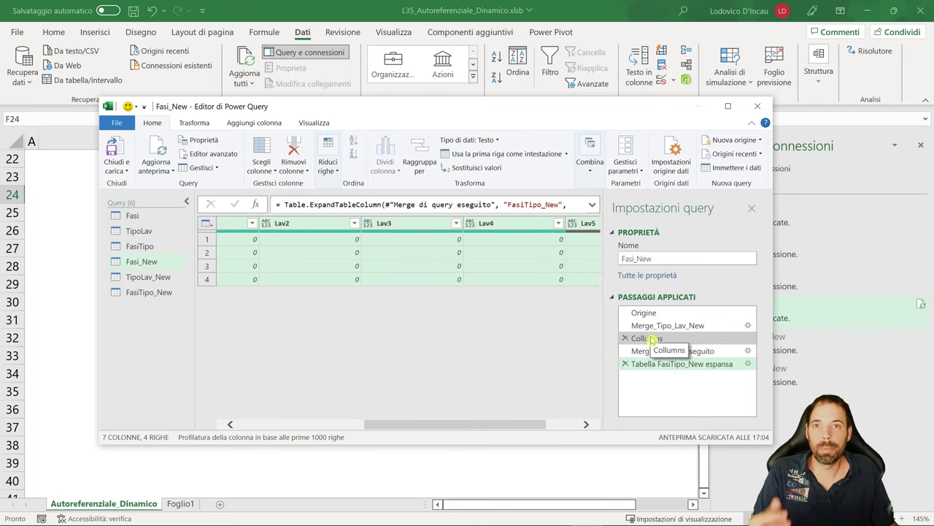
left_click_drag(501, 421, 549, 428)
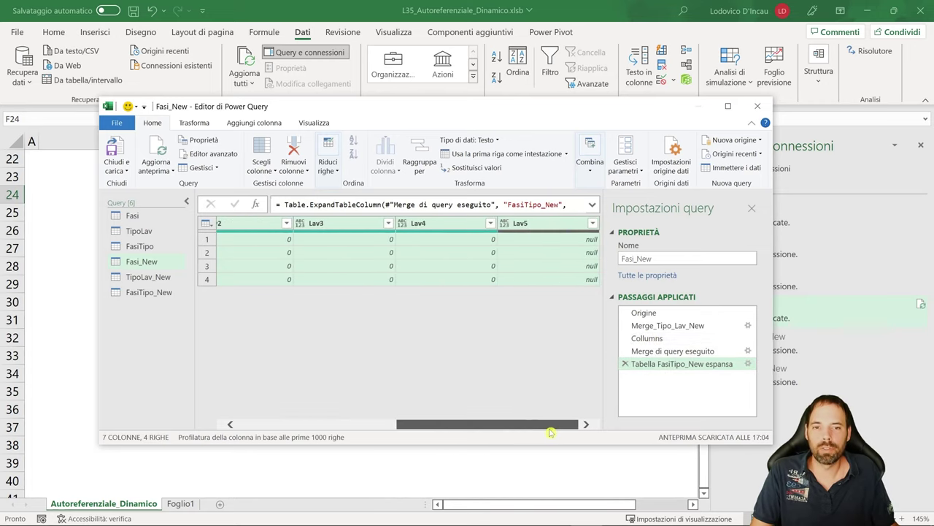
left_click(594, 207)
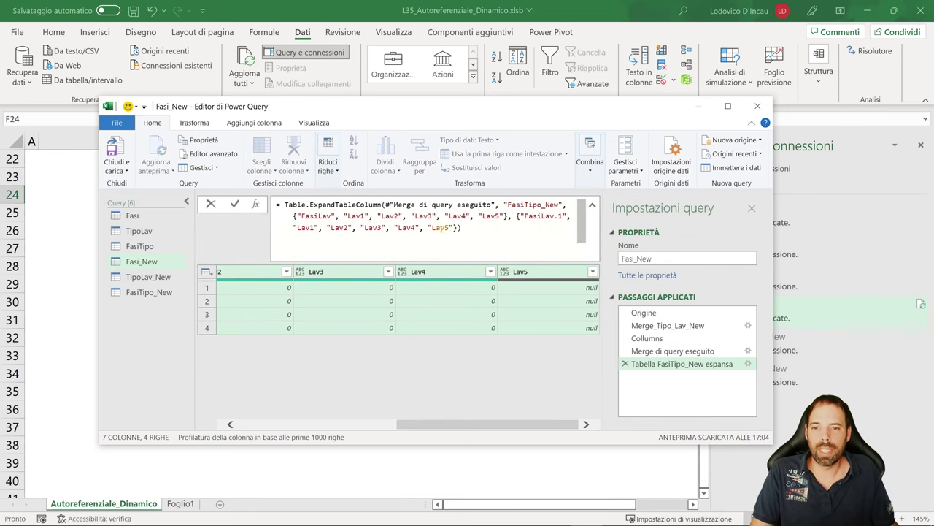
Replace the expand formula's two hard-coded column lists with Collumns and commit it.
double_click(448, 109)
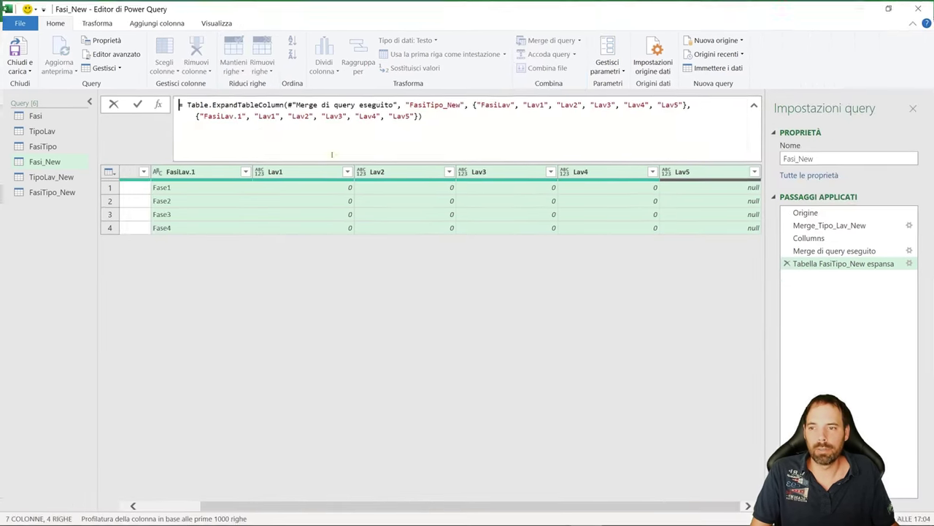
key("ctrl+plus")
key("ctrl+plus")
key("ctrl+plus")
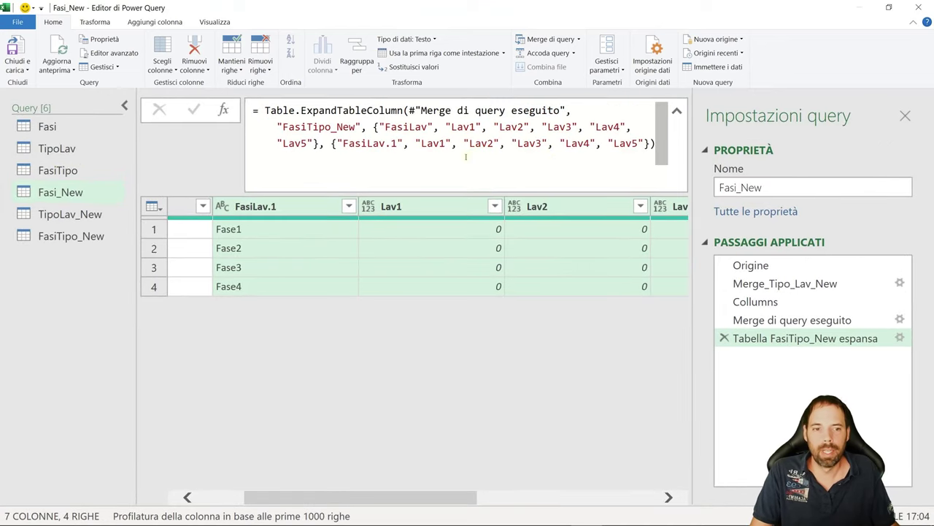
left_click(771, 303)
left_click(772, 303)
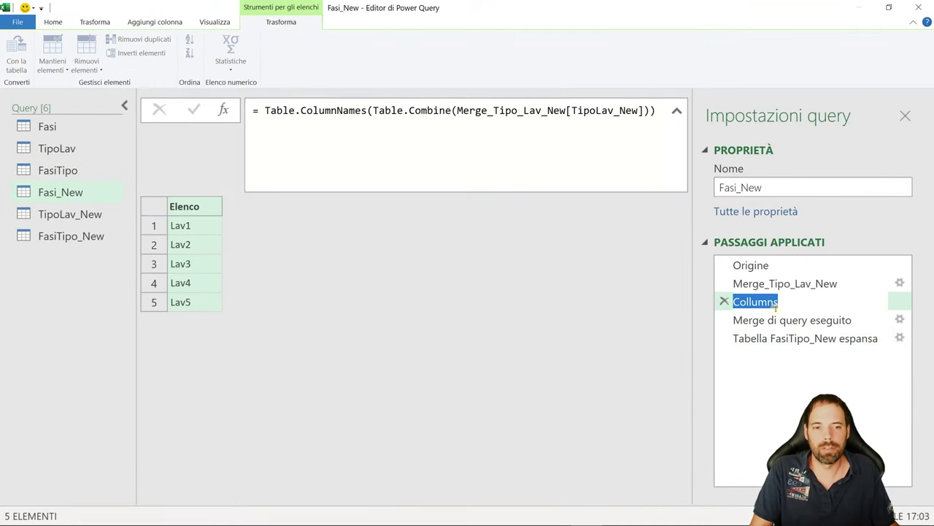
key("Escape")
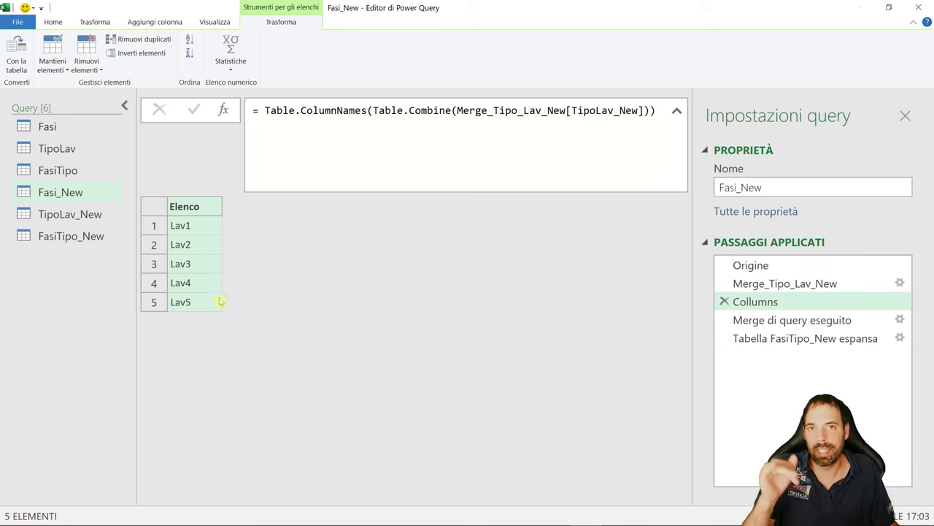
left_click(825, 339)
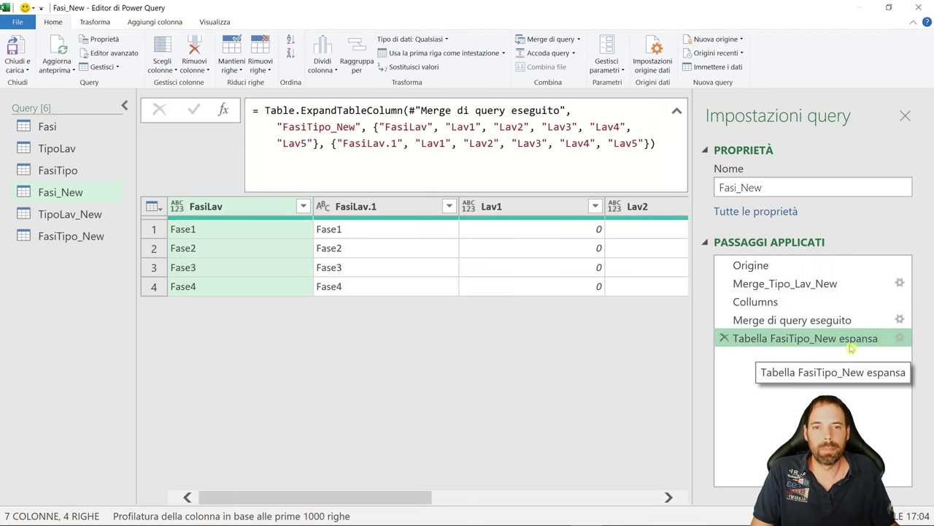
left_click_drag(374, 127, 652, 143)
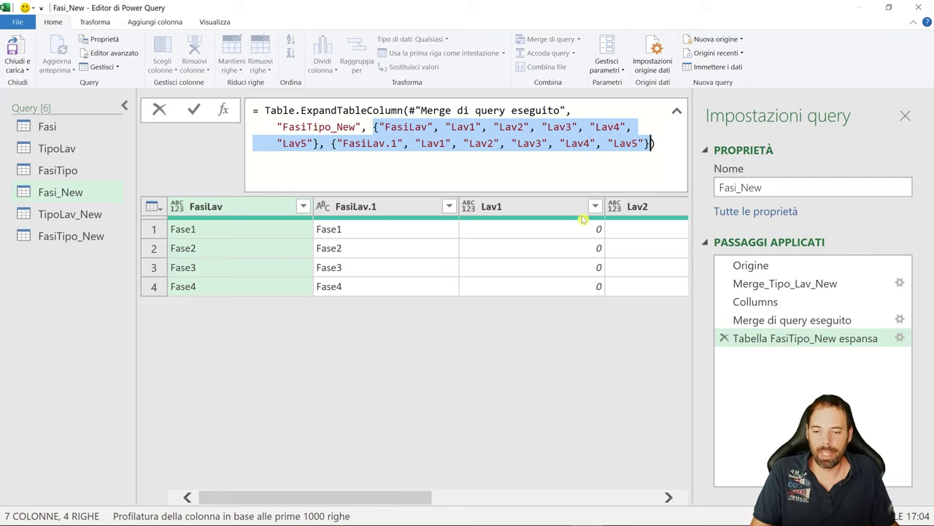
type("Collums")
mouse_move(406, 127)
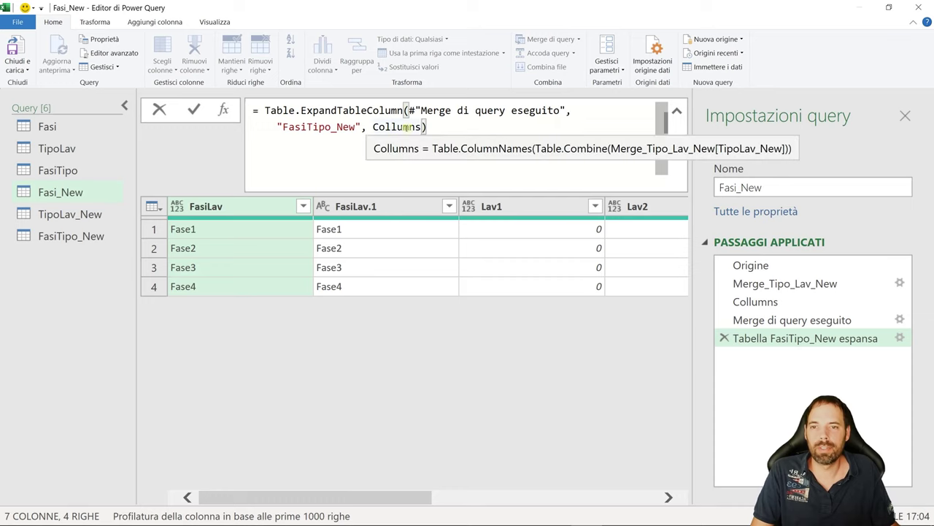
left_click(194, 111)
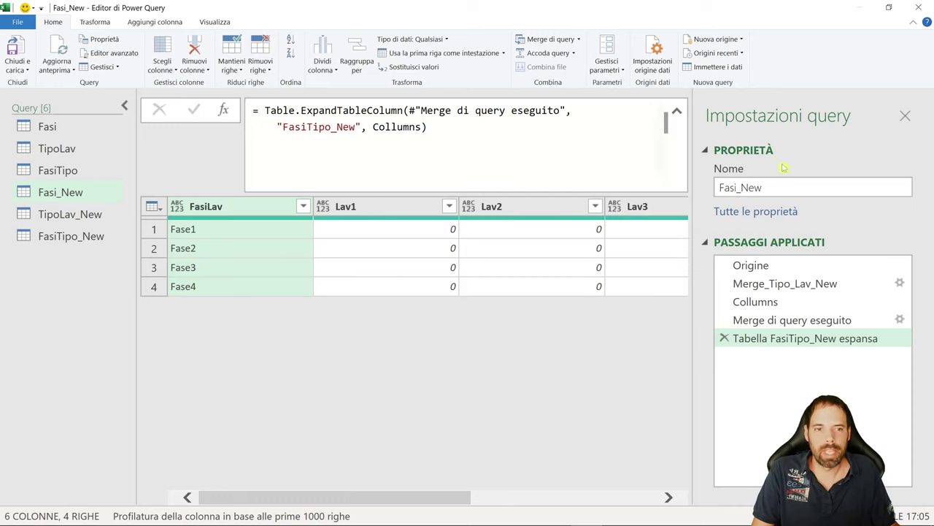
Review the Collumns and merge steps, then restore the editor and move it up over the workbook.
left_click_drag(317, 501, 543, 514)
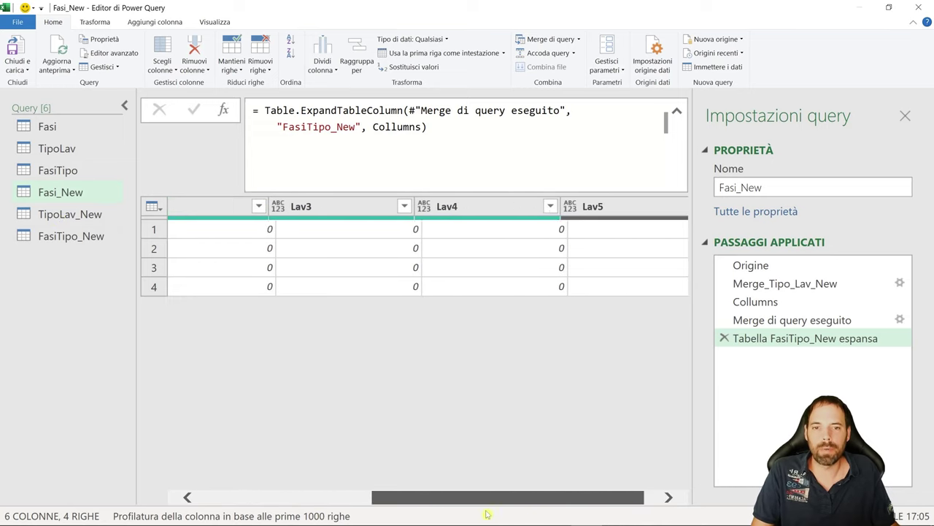
left_click(759, 301)
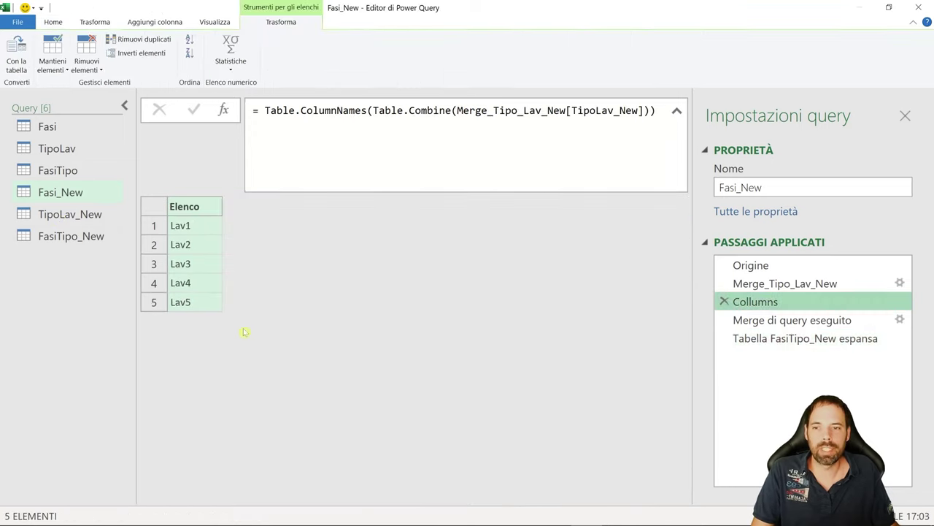
left_click(838, 340)
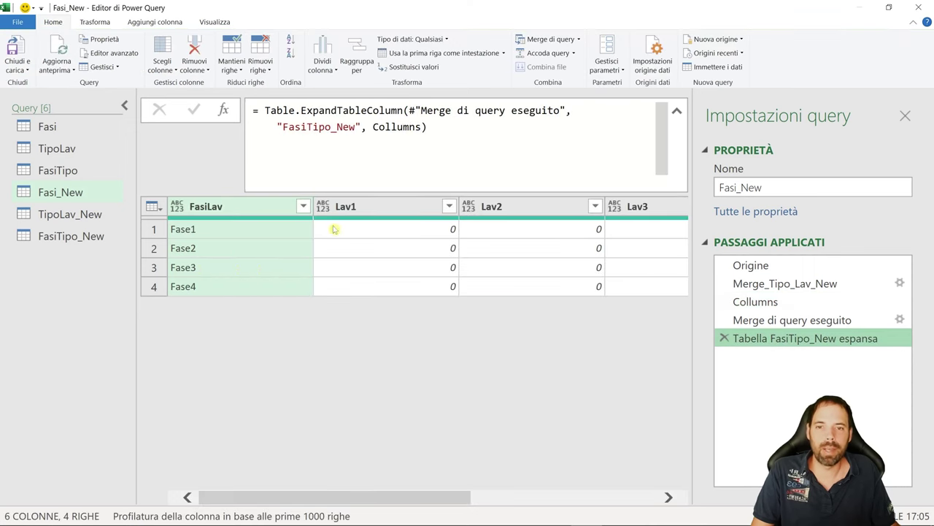
left_click(785, 319)
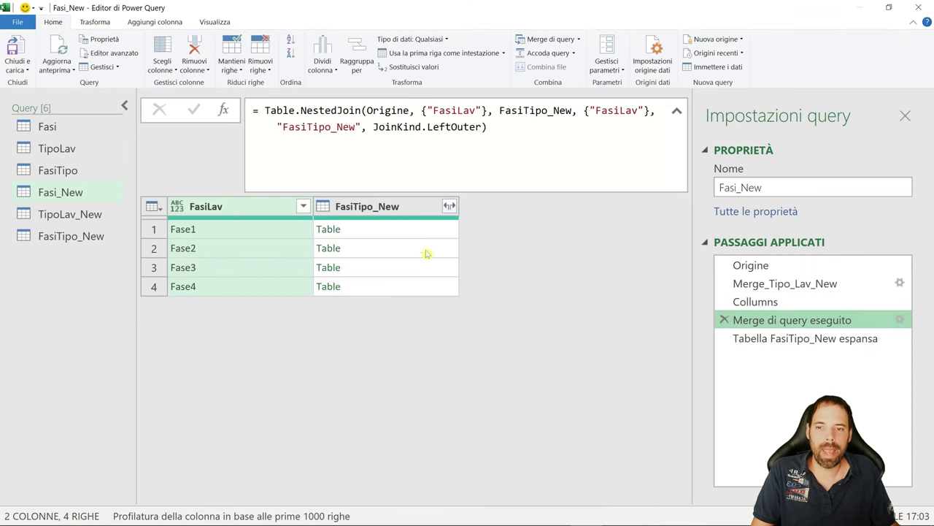
left_click(406, 231)
left_click(794, 340)
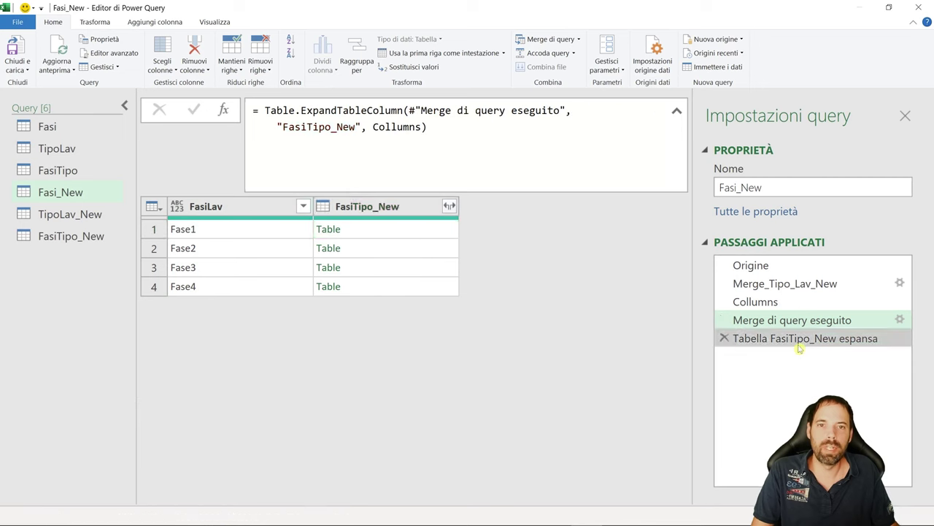
double_click(470, 12)
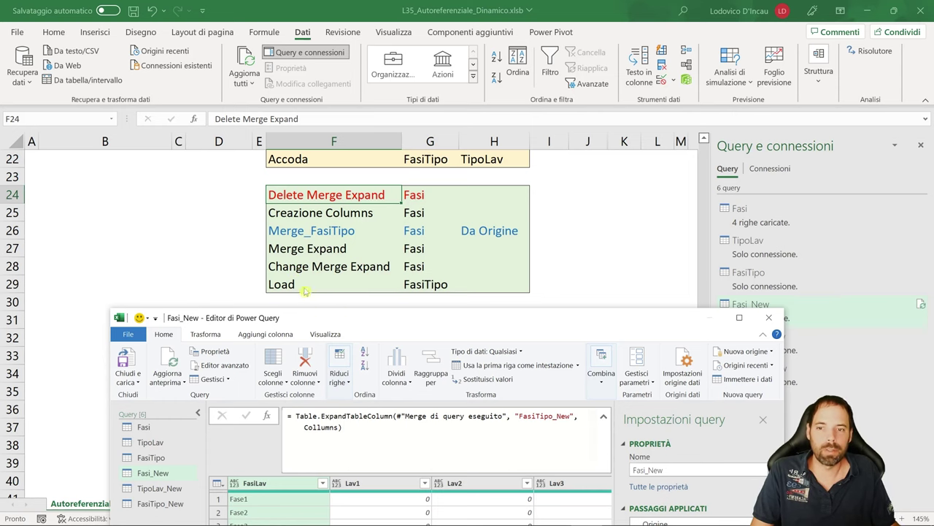
left_click_drag(361, 324, 347, 93)
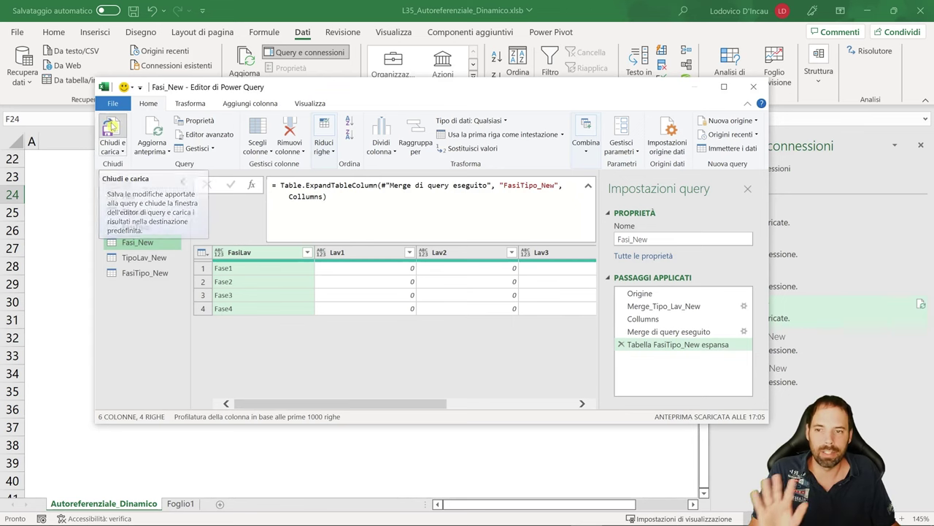
Close and load the query, then clear the zeros in Foglio1's C3:F6.
left_click(111, 125)
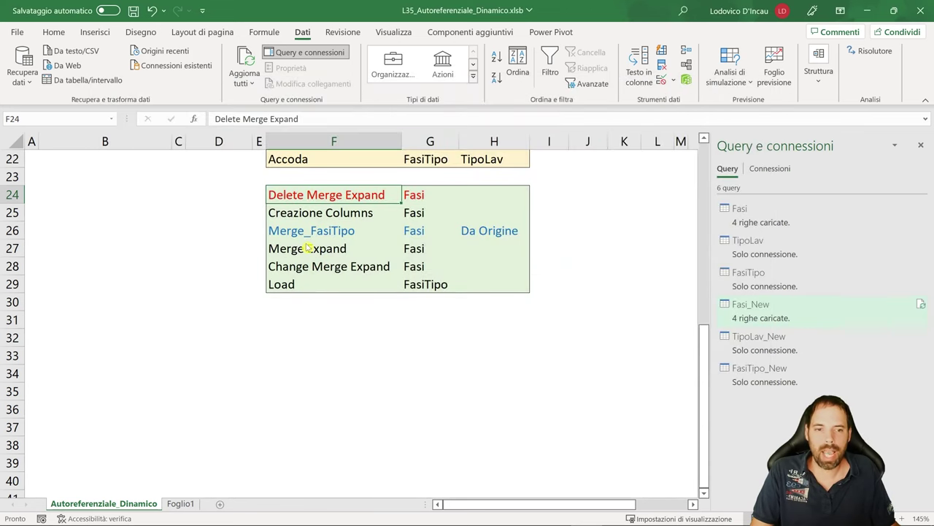
scroll(308, 248, "up", 7)
left_click(314, 250)
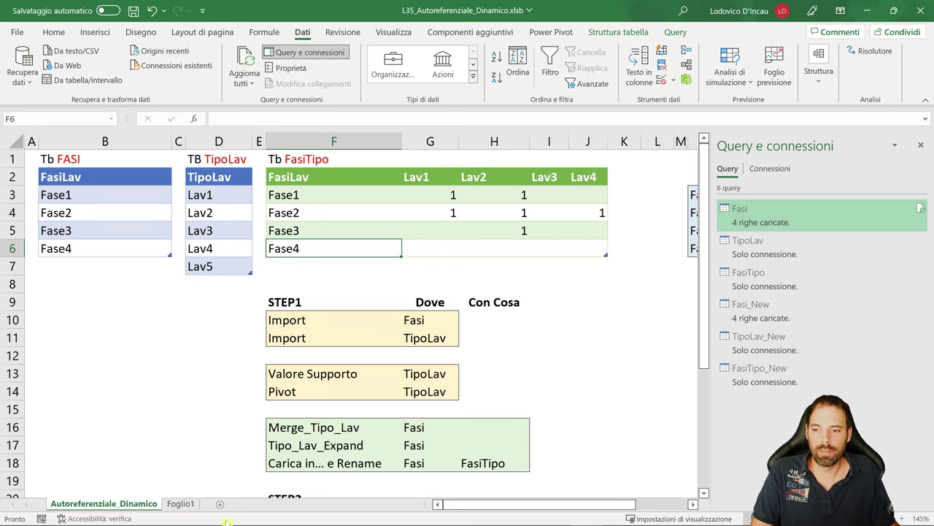
left_click(183, 504)
left_click(154, 187)
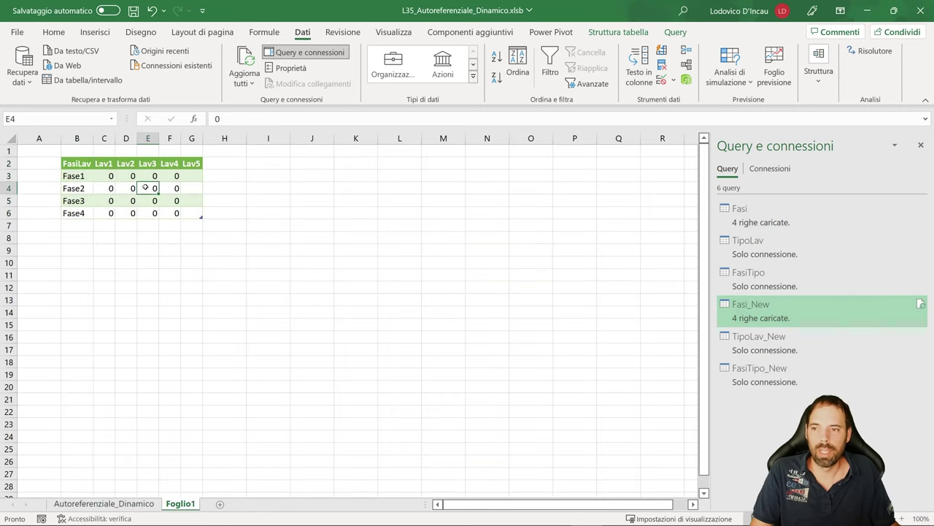
left_click_drag(107, 177, 180, 212)
key("Delete")
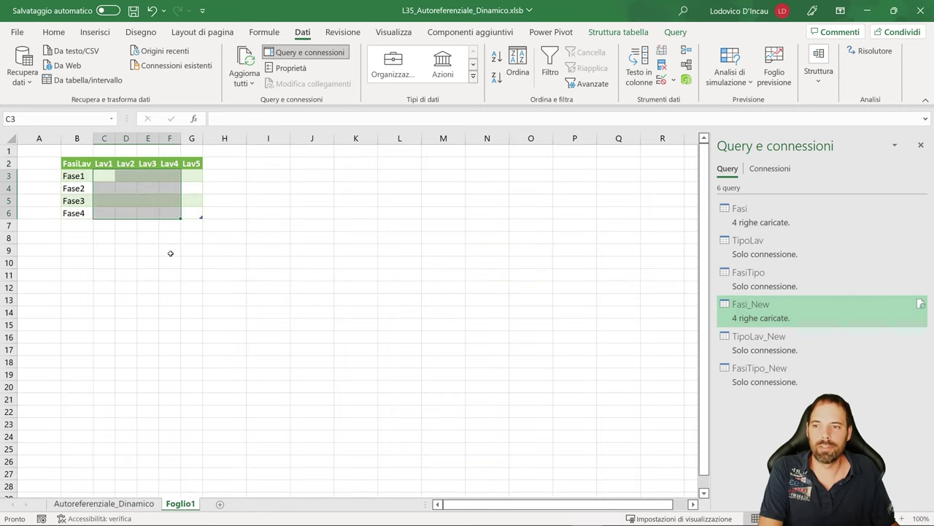
Enter 1 in C3, E4, F3 and F6, refresh the table, and return to Autoreferenziale_Dinamico.
left_click(169, 250)
left_click(109, 177)
type("1")
left_click(149, 189)
type("1")
left_click(170, 176)
type("1")
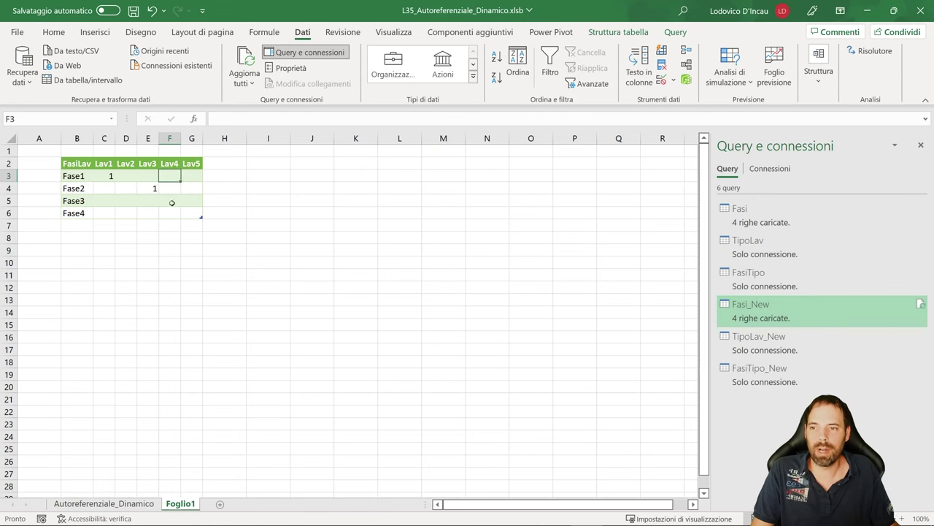
left_click(166, 213)
type("1")
right_click(139, 185)
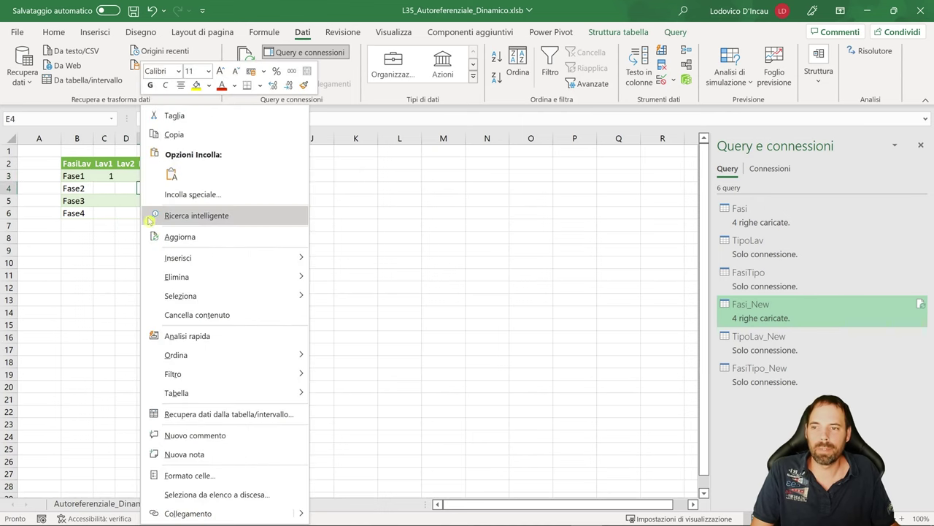
left_click(166, 235)
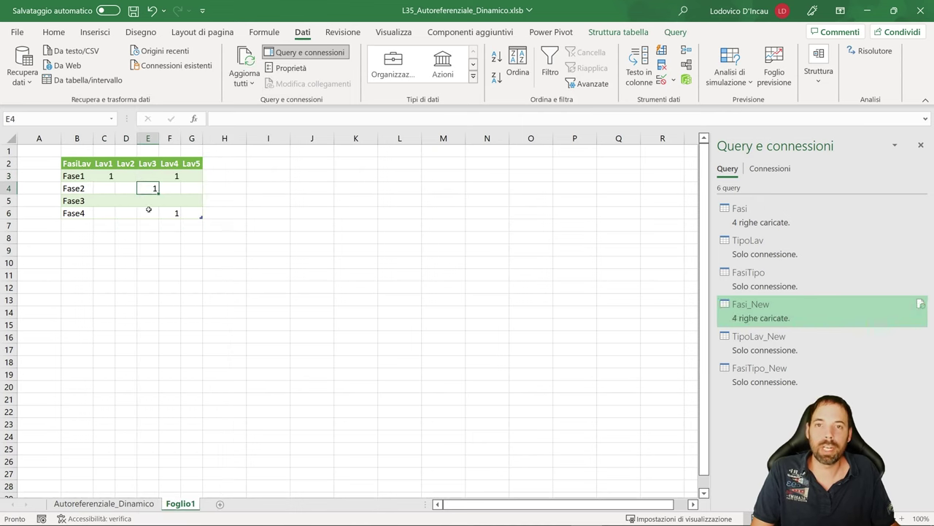
left_click(135, 503)
Add Lav5 below TipoLav and Fase10 below FASI, then refresh the Foglio1 table.
left_click(201, 283)
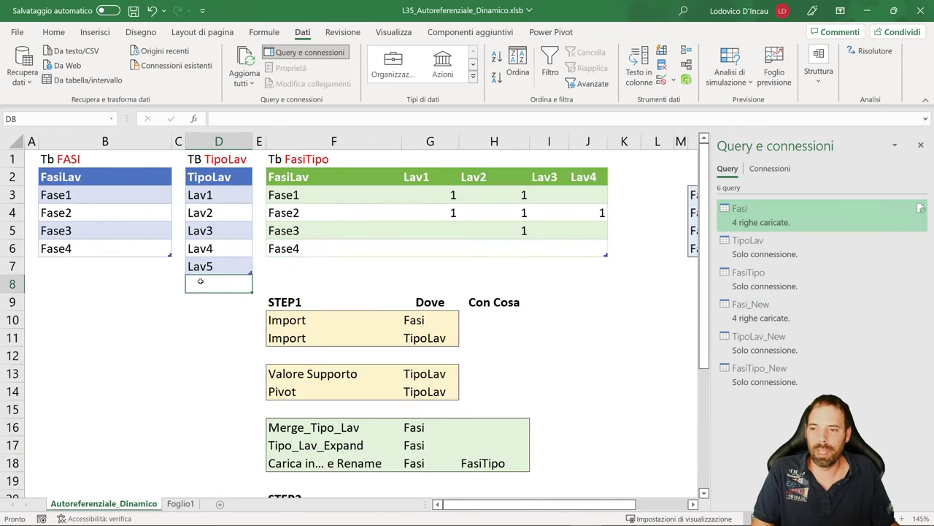
type("Lav5")
key("Return")
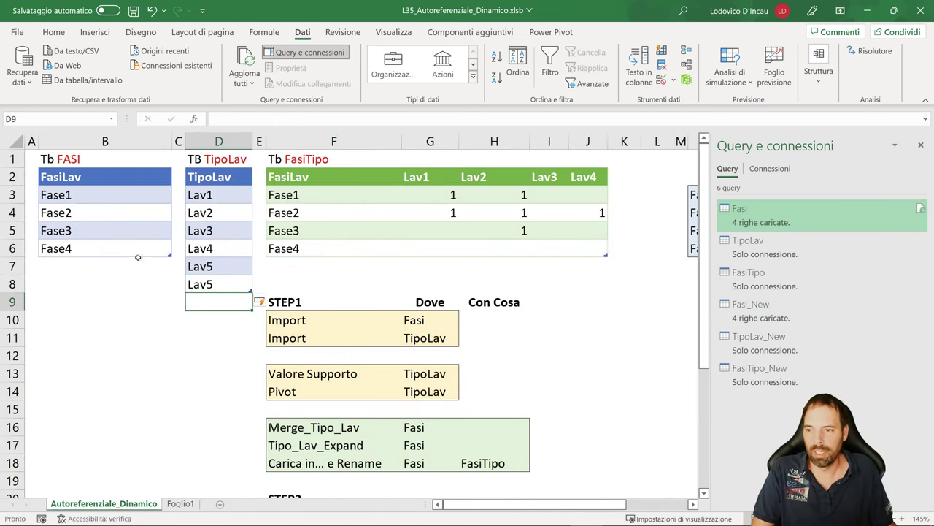
left_click(114, 266)
type("Fase10")
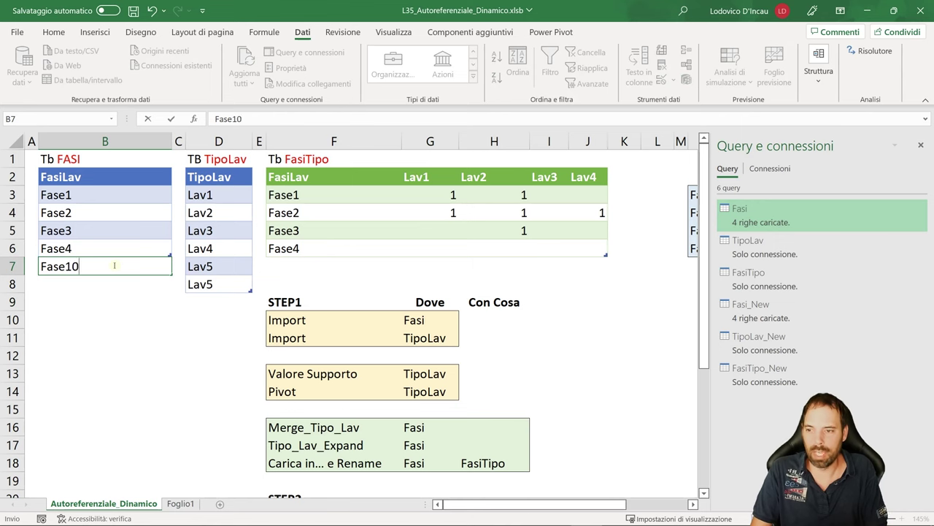
key("Return")
left_click(180, 504)
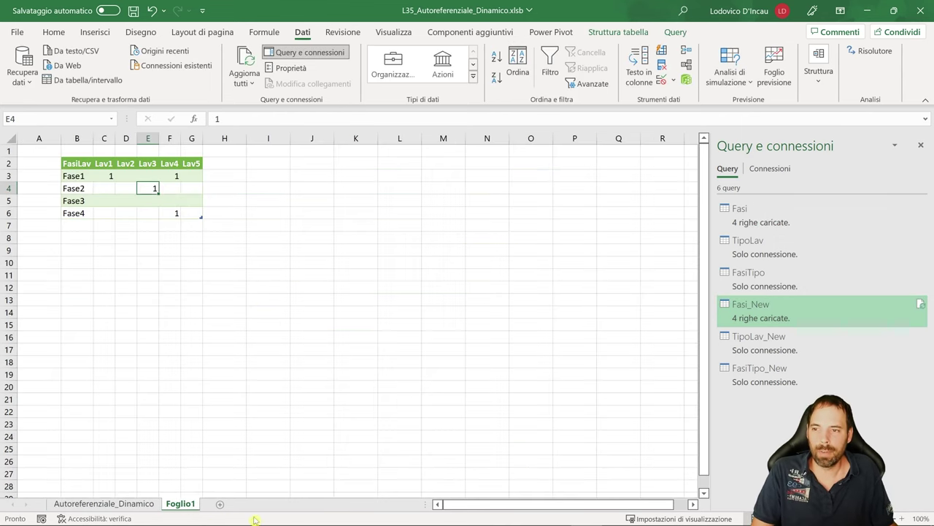
right_click(150, 189)
left_click(190, 238)
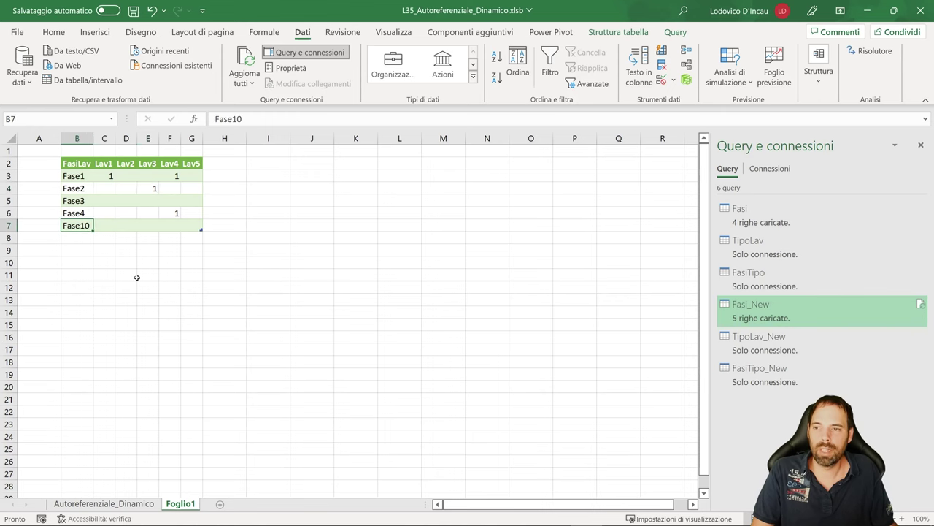
Change the new TipoLav entry to Lav6 and refresh the Foglio1 table again.
left_click(139, 504)
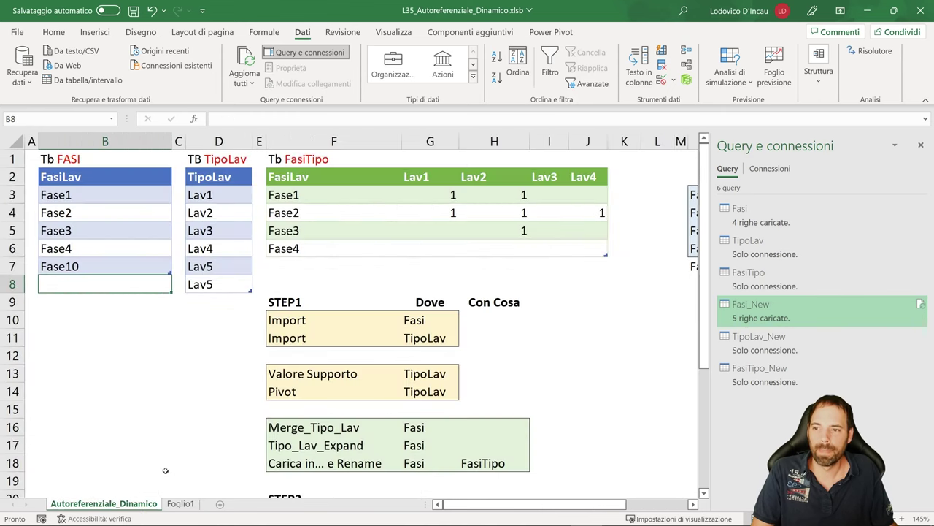
left_click(219, 289)
type("Lav6")
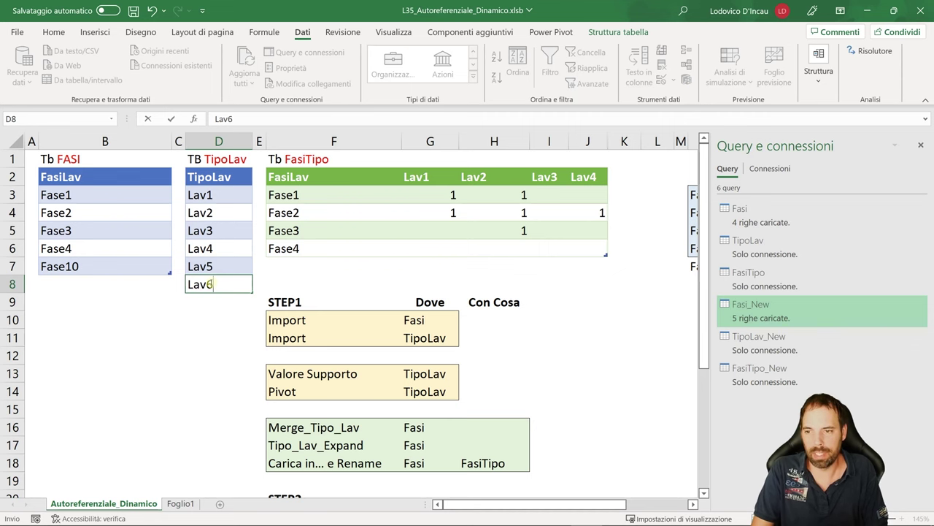
key("Return")
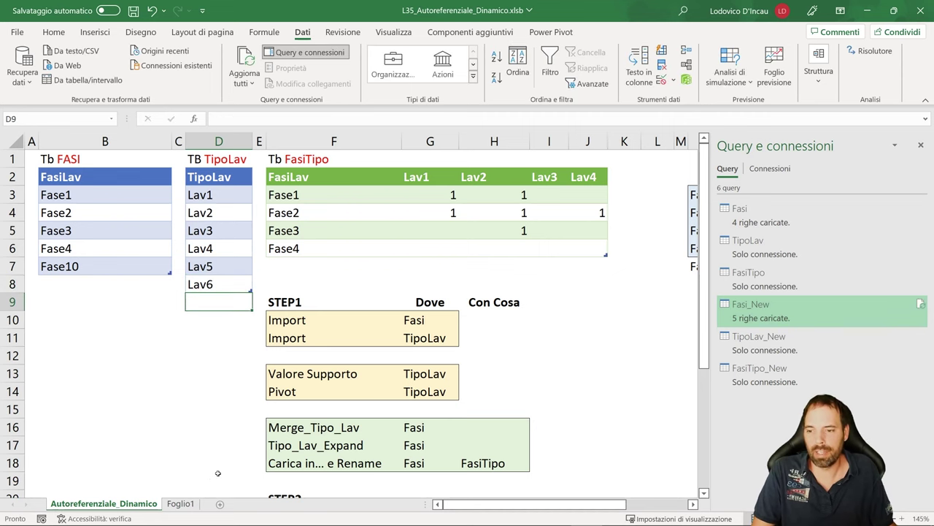
left_click(181, 504)
right_click(167, 176)
left_click(192, 237)
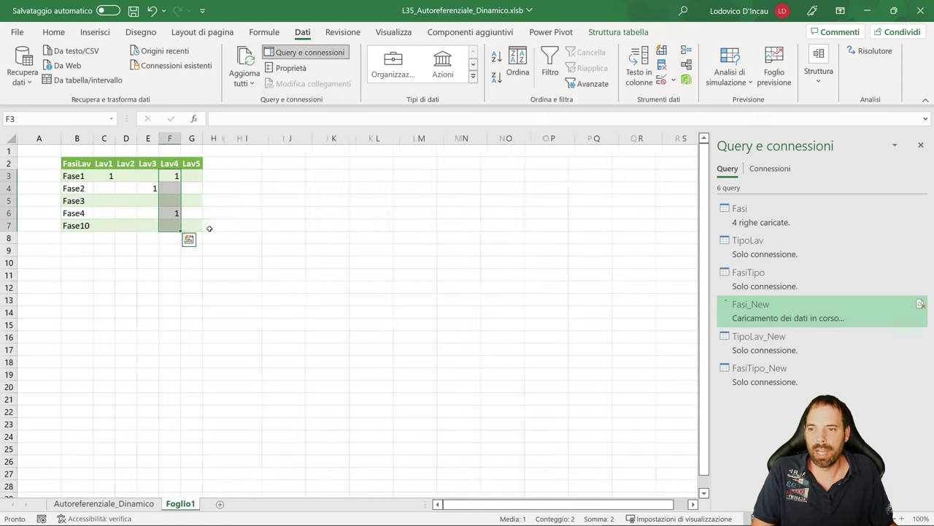
Check Lav6 in the refreshed Foglio1 table, then review the Autoreferenziale_Dinamico source tables and step notes.
left_click(165, 198)
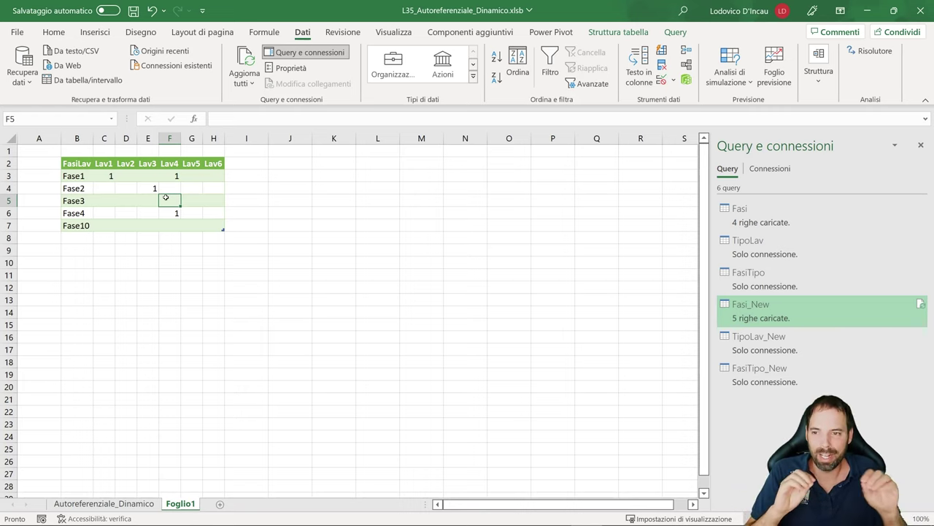
left_click(128, 504)
left_click(295, 300)
scroll(376, 318, "down", 4)
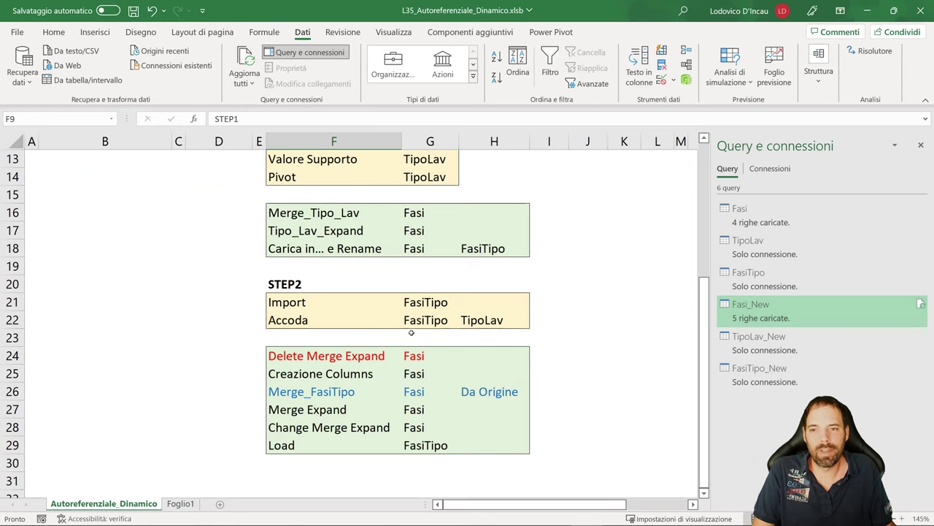
scroll(394, 325, "up", 3)
scroll(411, 333, "up", 1)
scroll(409, 332, "down", 2)
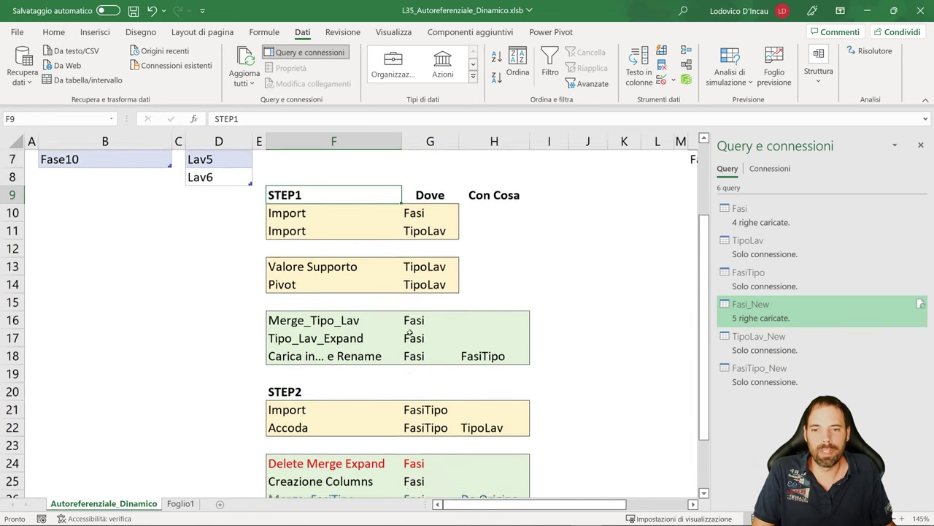
scroll(406, 335, "up", 2)
scroll(407, 335, "up", 1)
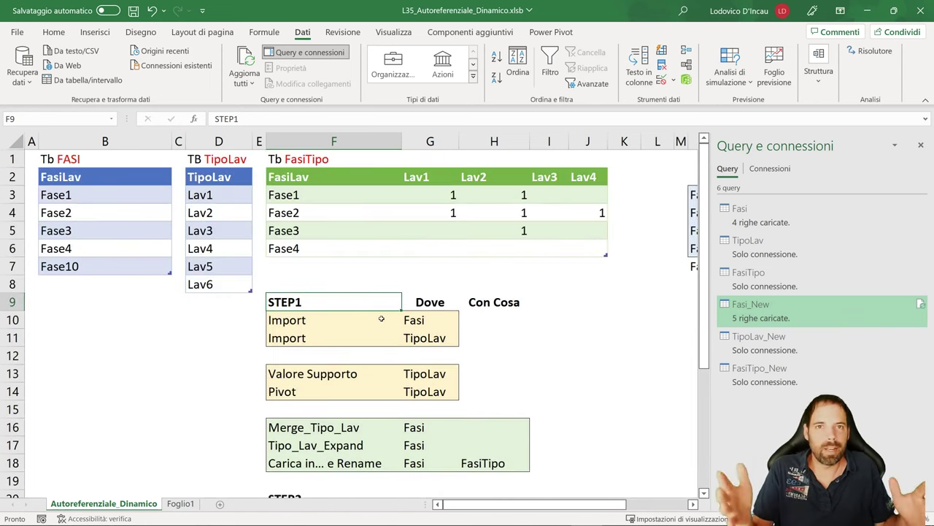